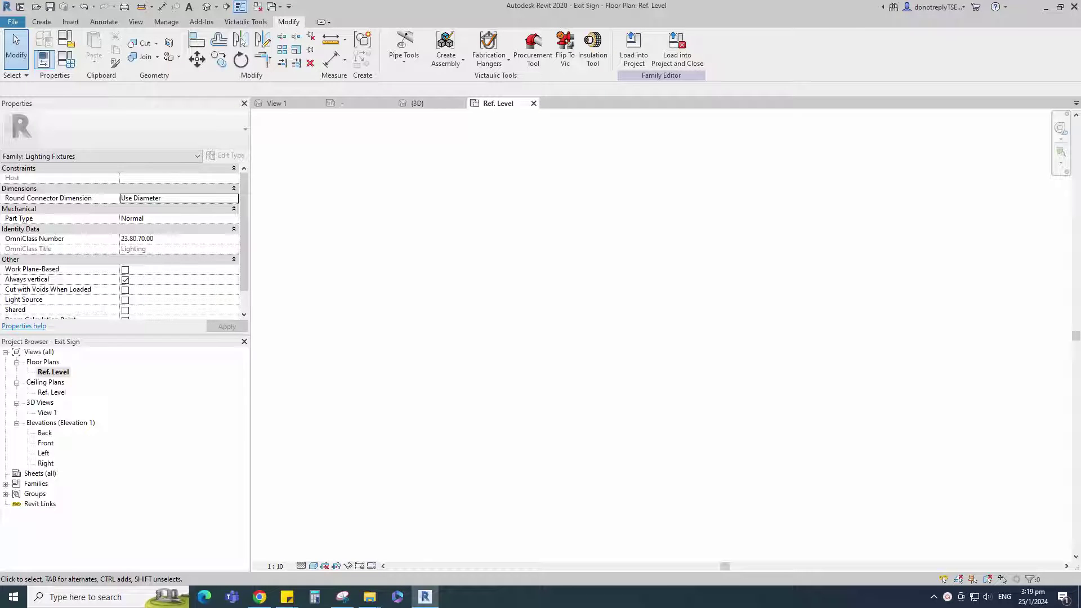
# Create a new family from the Metric Electrical Fixture template.
pyautogui.click(23, 25)
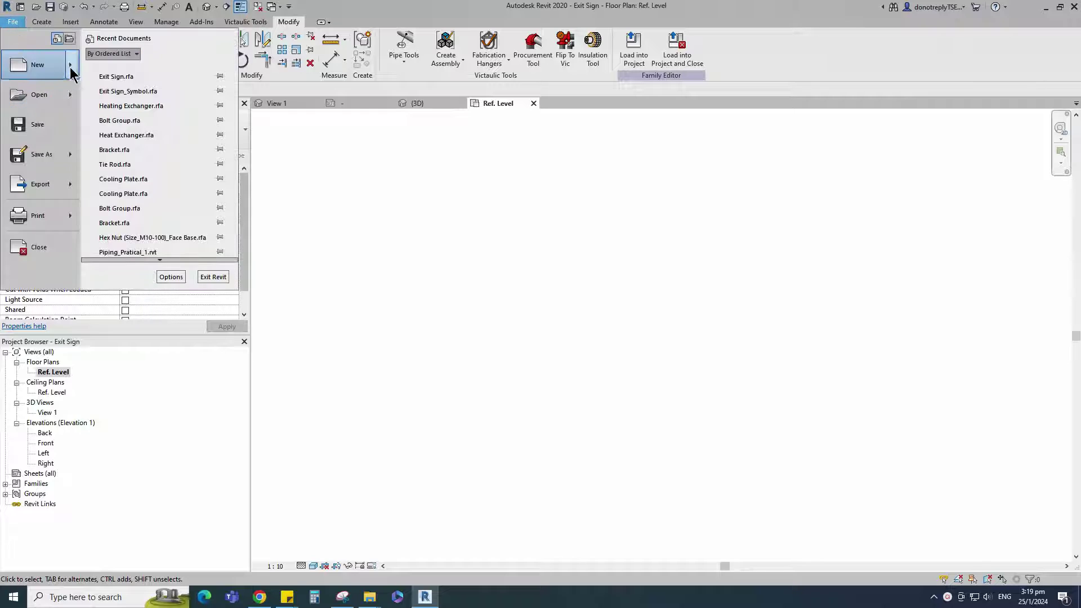
pyautogui.moveTo(40, 67)
pyautogui.click(124, 100)
pyautogui.scroll(-3, 502, 309)
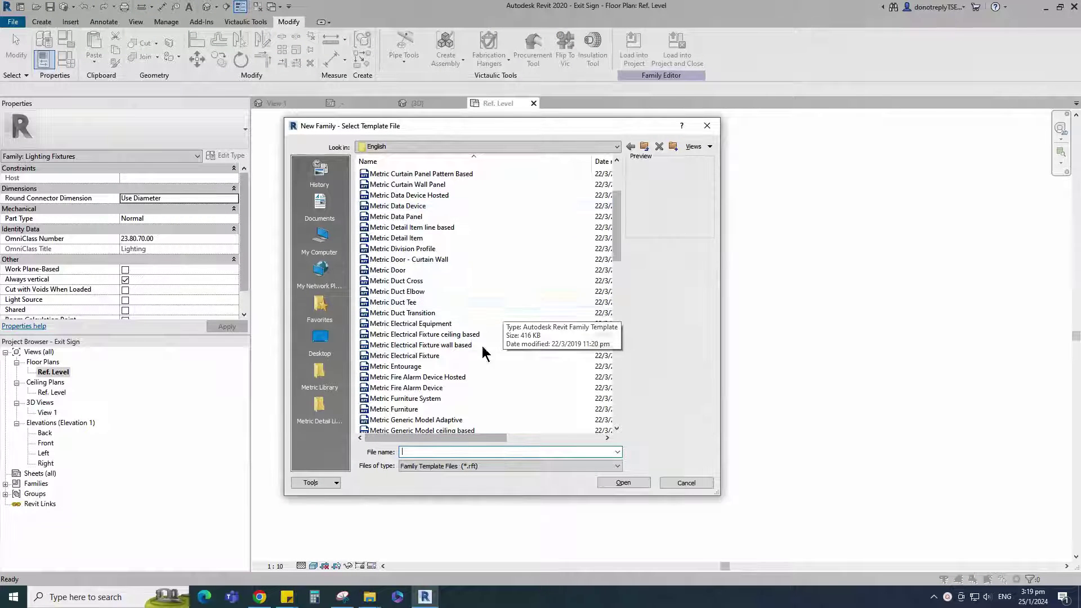
pyautogui.click(451, 355)
pyautogui.click(629, 483)
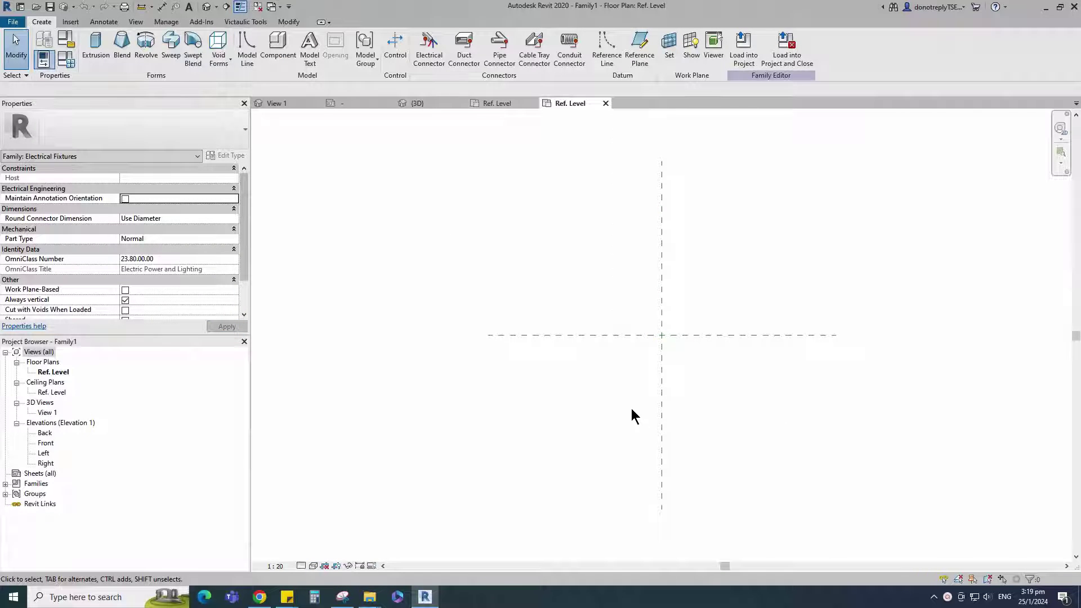
# Draw two vertical reference planes, one on each side of the vertical centre plane, about 310 mm apart.
pyautogui.press('r')
pyautogui.press('p')
pyautogui.click(118, 94)
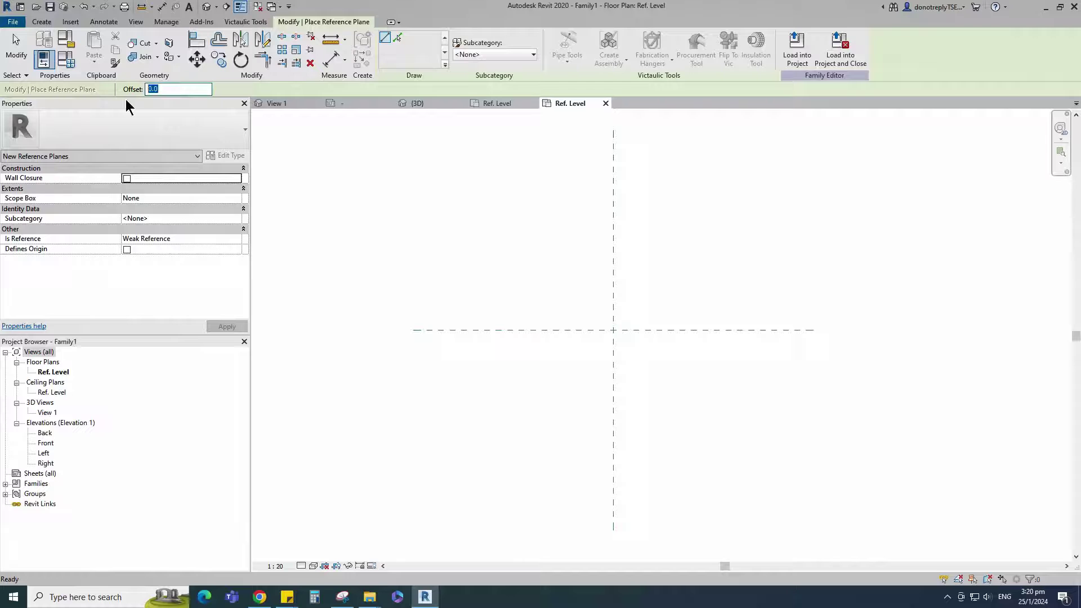
pyautogui.click(612, 233)
pyautogui.click(617, 405)
pyautogui.click(615, 405)
pyautogui.click(614, 233)
# Add an equalized dimension across the three vertical reference planes and an overall dimension between the outer two.
pyautogui.press('d')
pyautogui.press('i')
pyautogui.click(609, 229)
pyautogui.click(583, 230)
pyautogui.click(630, 242)
pyautogui.click(616, 214)
pyautogui.click(584, 252)
pyautogui.click(627, 254)
pyautogui.click(653, 187)
pyautogui.scroll(-2, 672, 244)
pyautogui.press('Escape')
pyautogui.press('Escape')
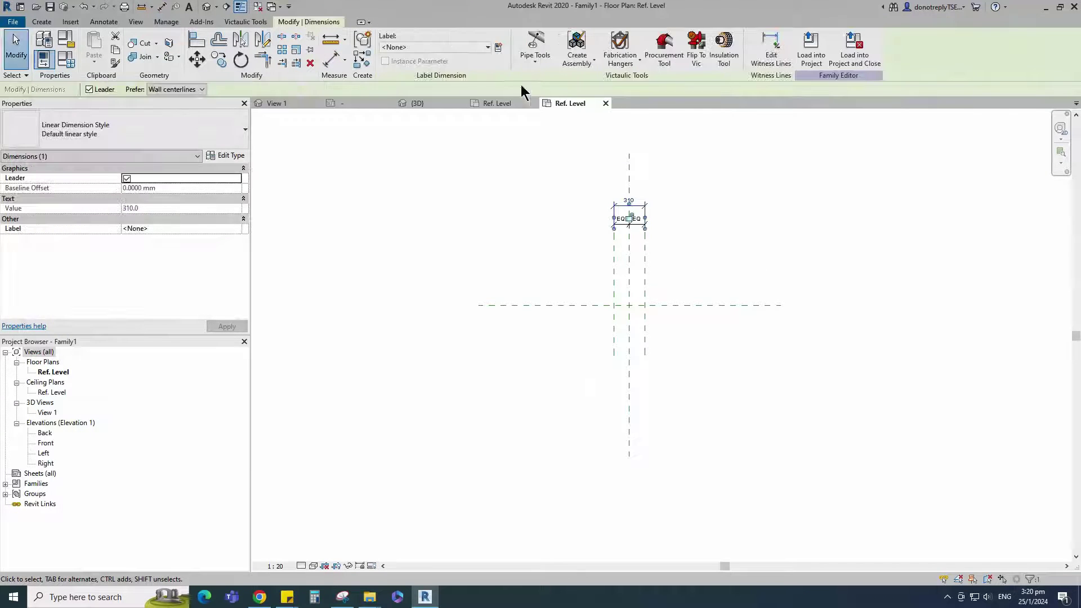
# Label the overall dimension between the outer vertical planes with a new type parameter named L.
pyautogui.click(498, 48)
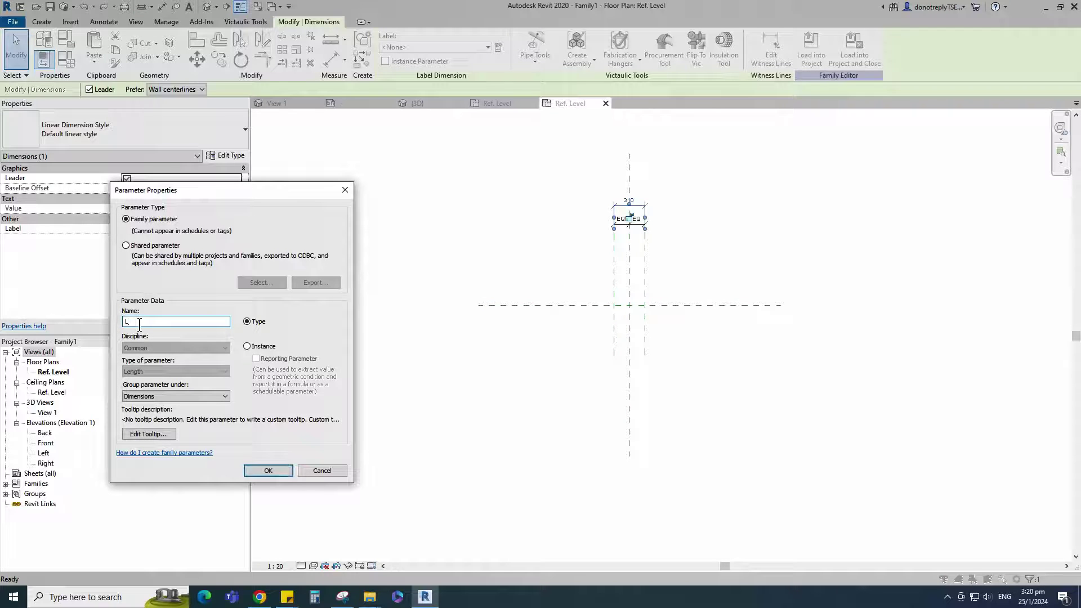
pyautogui.click(268, 471)
# Draw two horizontal reference planes offset 17.5 mm to either side of the horizontal centre plane.
pyautogui.click(611, 273)
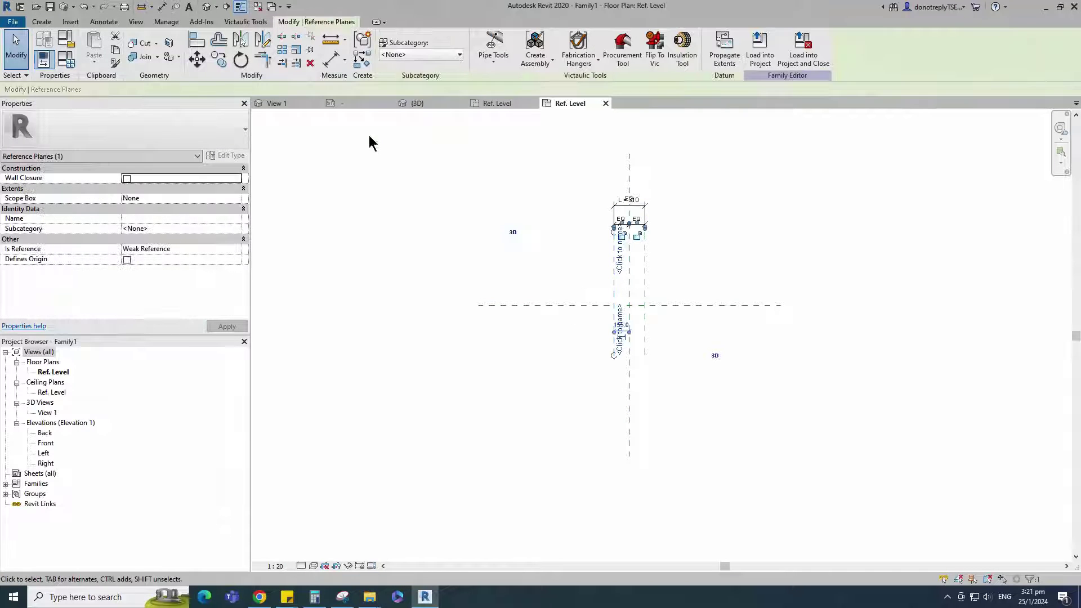
pyautogui.click(364, 63)
pyautogui.write('17.5')
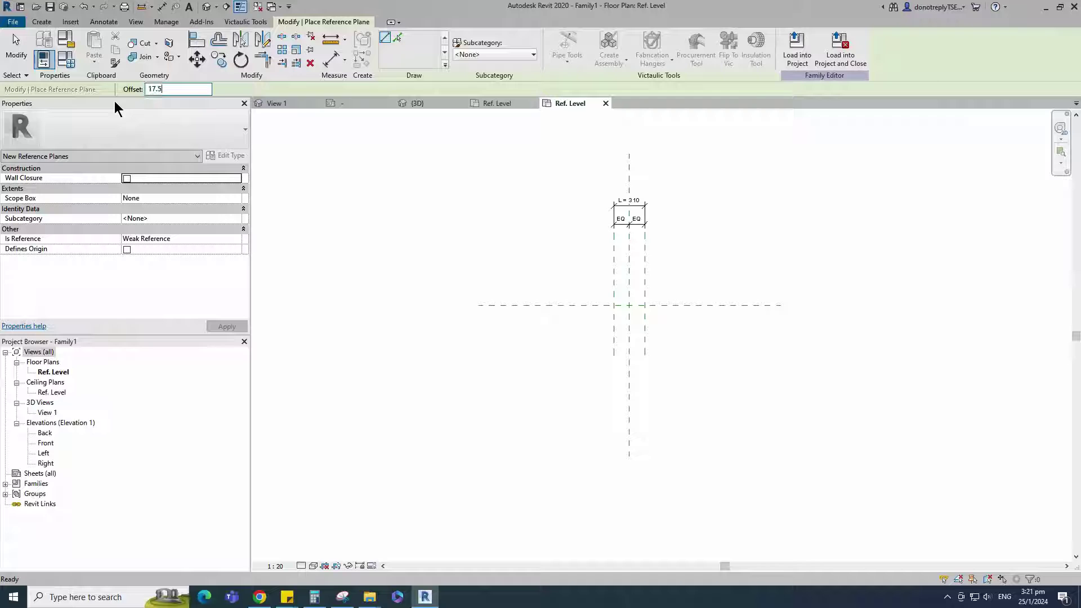
pyautogui.click(567, 305)
pyautogui.scroll(5, 677, 305)
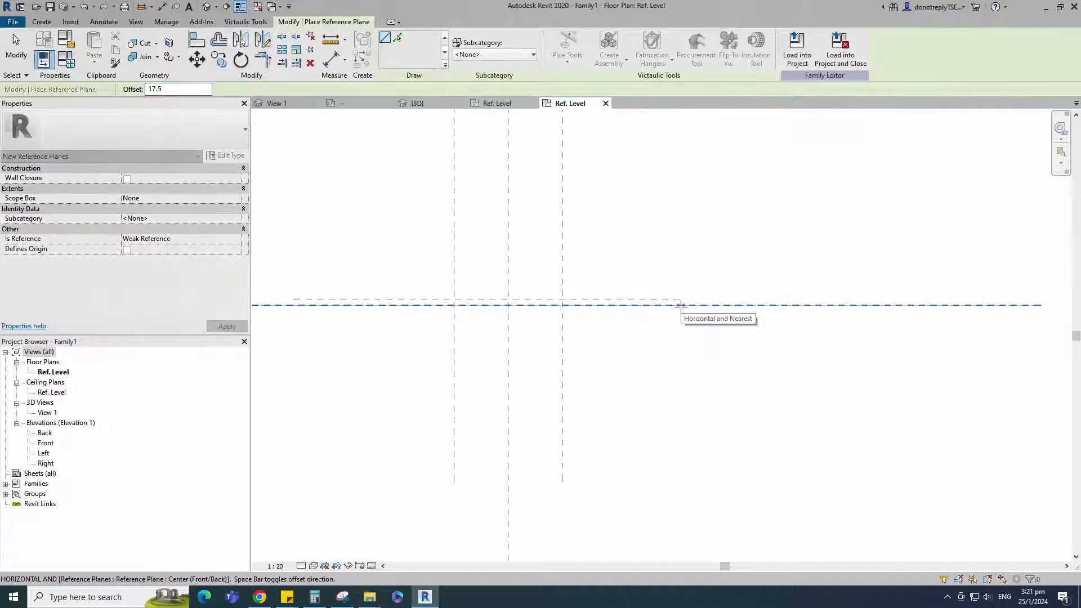
pyautogui.click(681, 304)
pyautogui.scroll(-3, 681, 304)
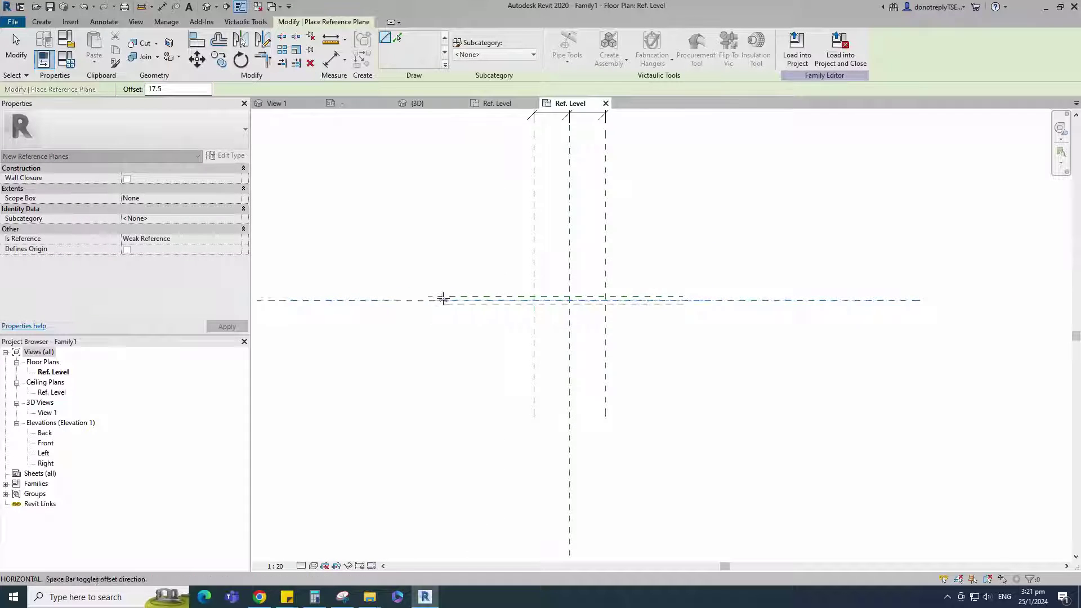
# Add an equalized dimension across the three horizontal reference planes and an overall dimension between the outer two.
pyautogui.press('d')
pyautogui.press('i')
pyautogui.scroll(2, 646, 284)
pyautogui.click(669, 294)
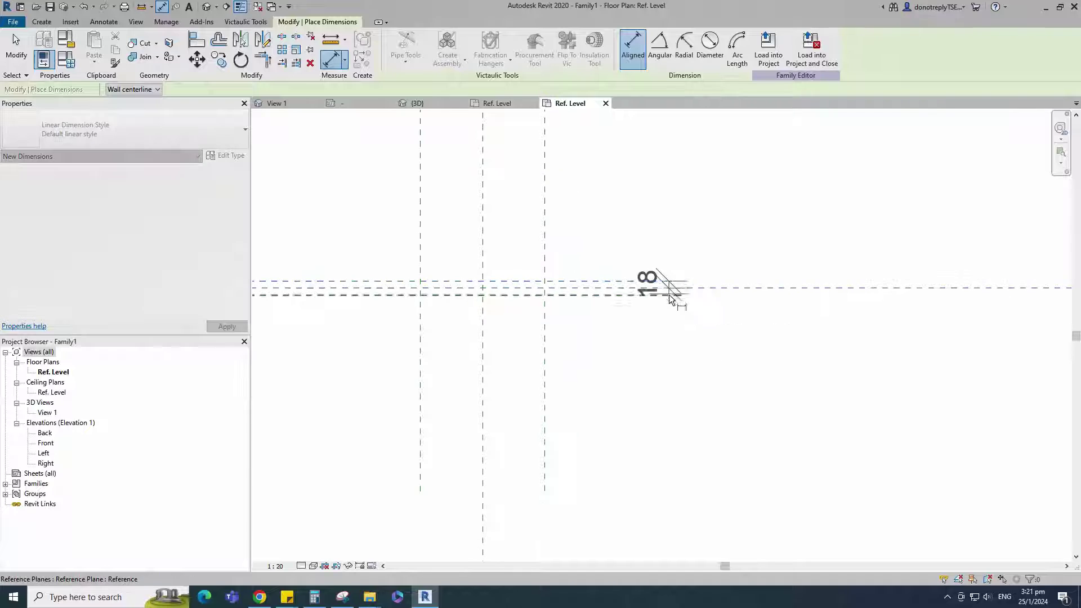
pyautogui.scroll(-2, 687, 307)
pyautogui.click(675, 302)
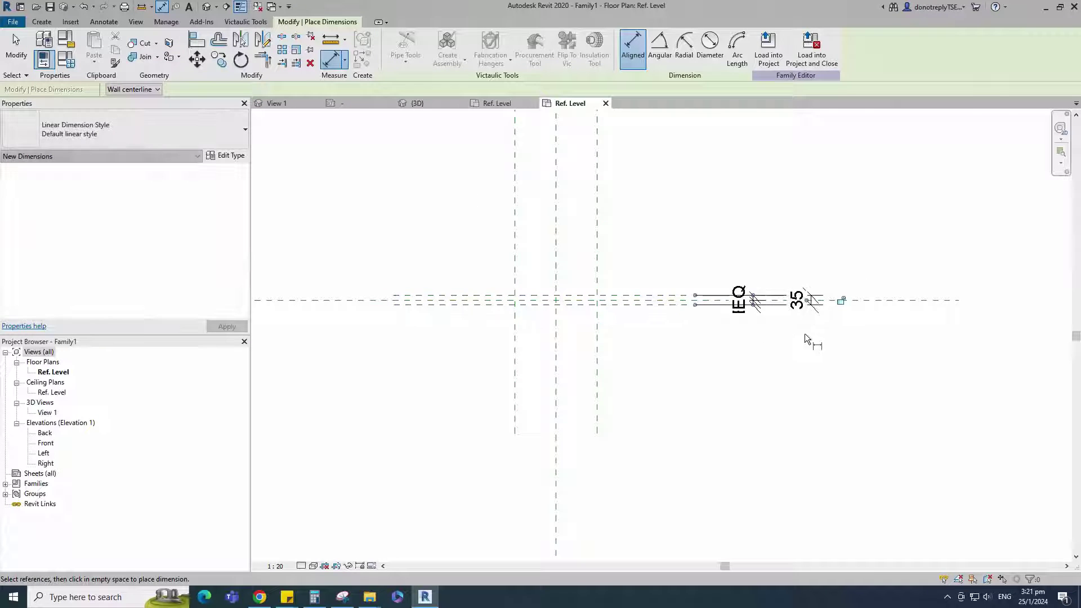
pyautogui.scroll(-1, 802, 366)
pyautogui.click(802, 369)
pyautogui.press('Escape')
pyautogui.scroll(-2, 764, 386)
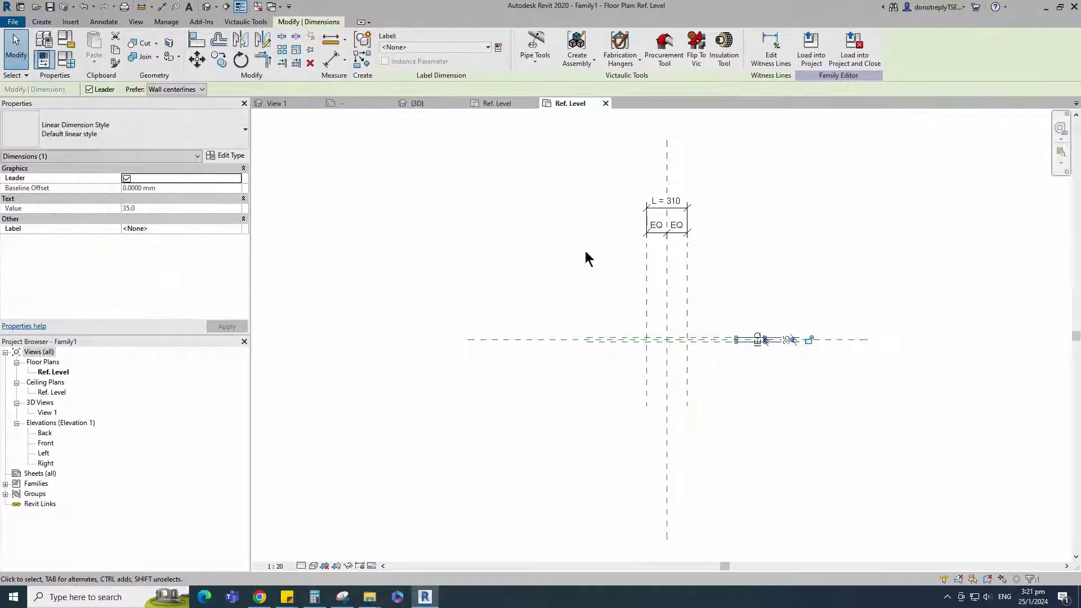
# Label the overall dimension between the outer horizontal planes with a new type parameter named W.
pyautogui.click(498, 48)
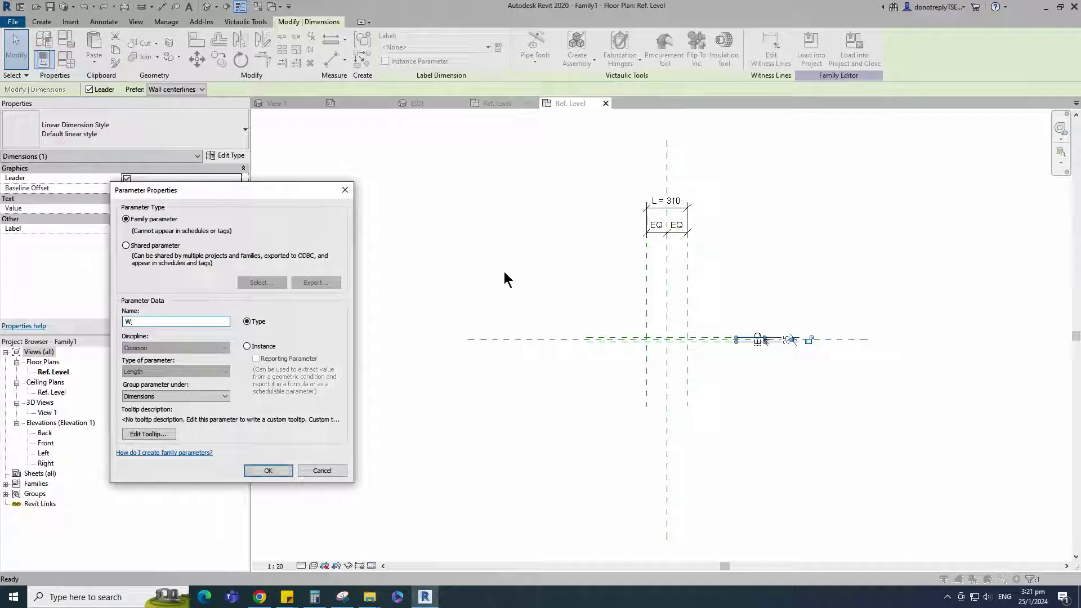
pyautogui.write('W')
pyautogui.click(266, 470)
pyautogui.press('Escape')
# Draw two inner horizontal reference planes offset 6 mm to either side of the horizontal centre plane.
pyautogui.scroll(5, 625, 332)
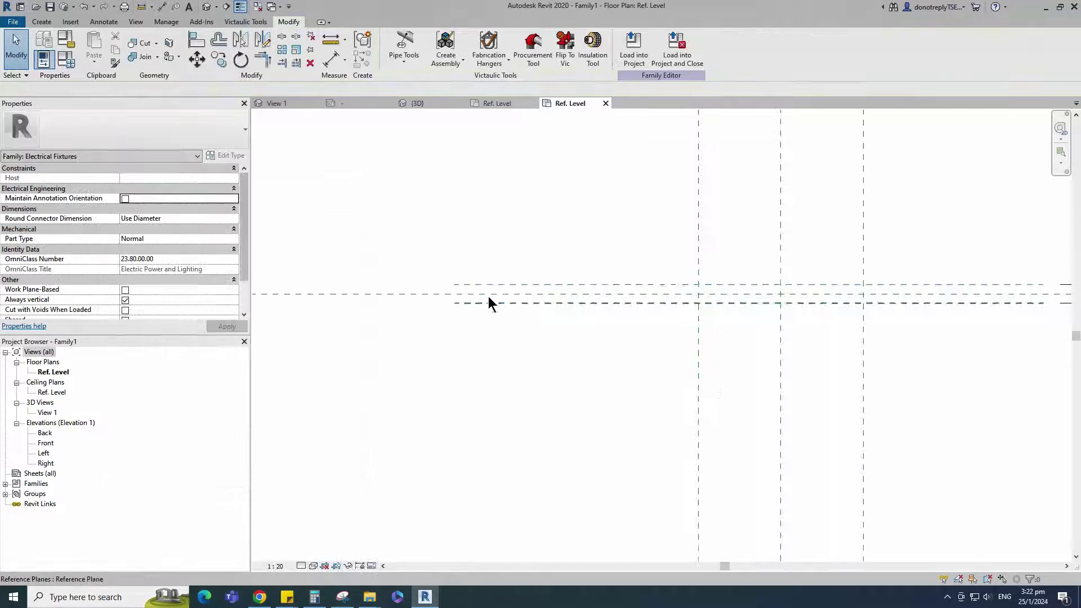
pyautogui.click(482, 293)
pyautogui.click(363, 48)
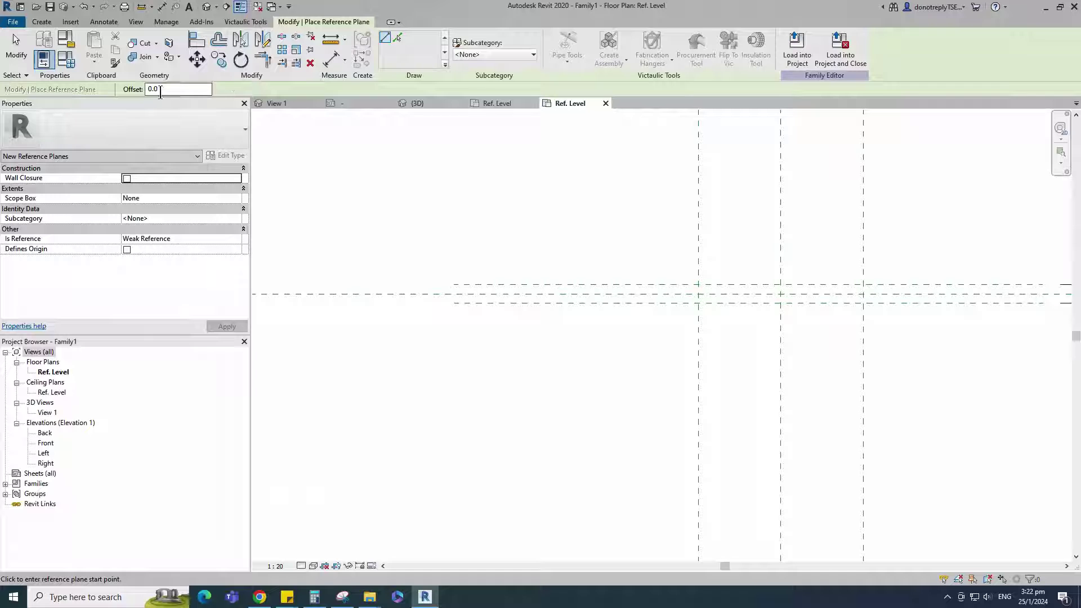
pyautogui.write('6')
pyautogui.scroll(4, 563, 292)
pyautogui.scroll(3, 569, 290)
pyautogui.click(520, 294)
pyautogui.scroll(-4, 458, 322)
pyautogui.scroll(-4, 458, 322)
pyautogui.scroll(3, 387, 318)
pyautogui.click(387, 317)
# Add an equalized dimension from the centre plane to the two inner horizontal planes and an overall dimension between them.
pyautogui.click(326, 59)
pyautogui.scroll(2, 433, 318)
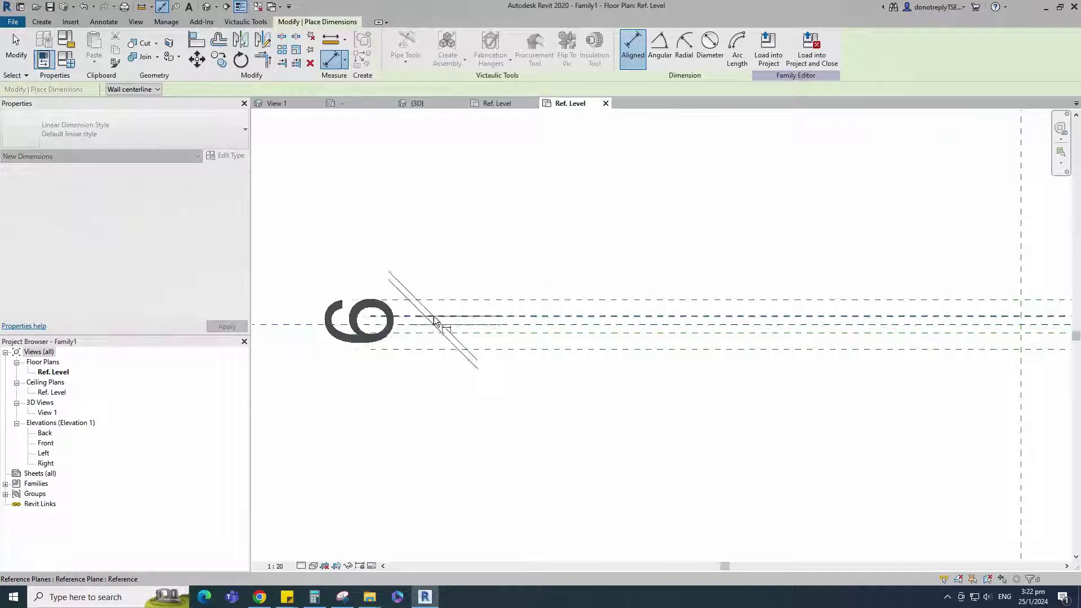
pyautogui.scroll(-3, 506, 336)
pyautogui.click(586, 350)
pyautogui.scroll(3, 653, 308)
pyautogui.click(658, 337)
pyautogui.scroll(-2, 658, 337)
pyautogui.click(471, 261)
pyautogui.press('Escape')
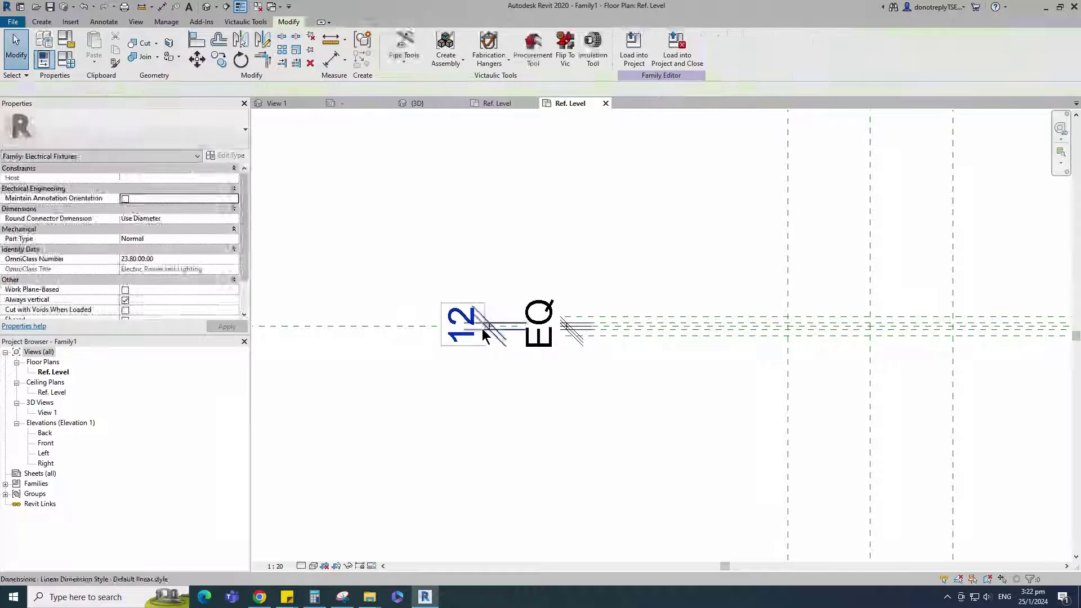
# Label the overall dimension between the two inner horizontal planes with a new type parameter named W1.
pyautogui.click(500, 48)
pyautogui.write('W')
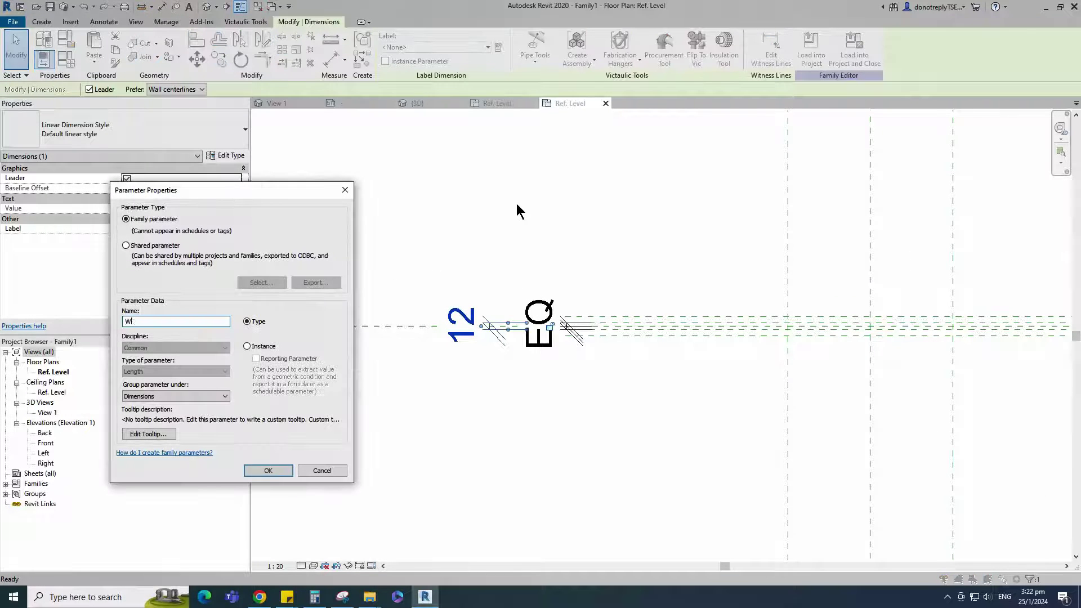
pyautogui.click(287, 472)
pyautogui.scroll(-3, 714, 430)
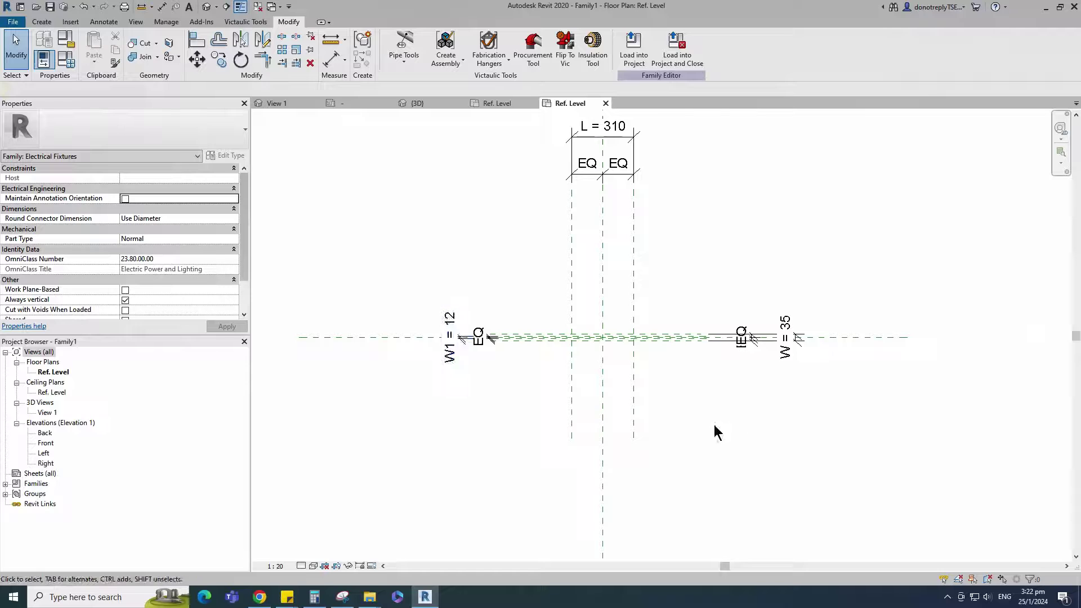
# In the Front elevation, draw a horizontal reference plane offset 230 mm below Ref. Level.
pyautogui.doubleClick(47, 445)
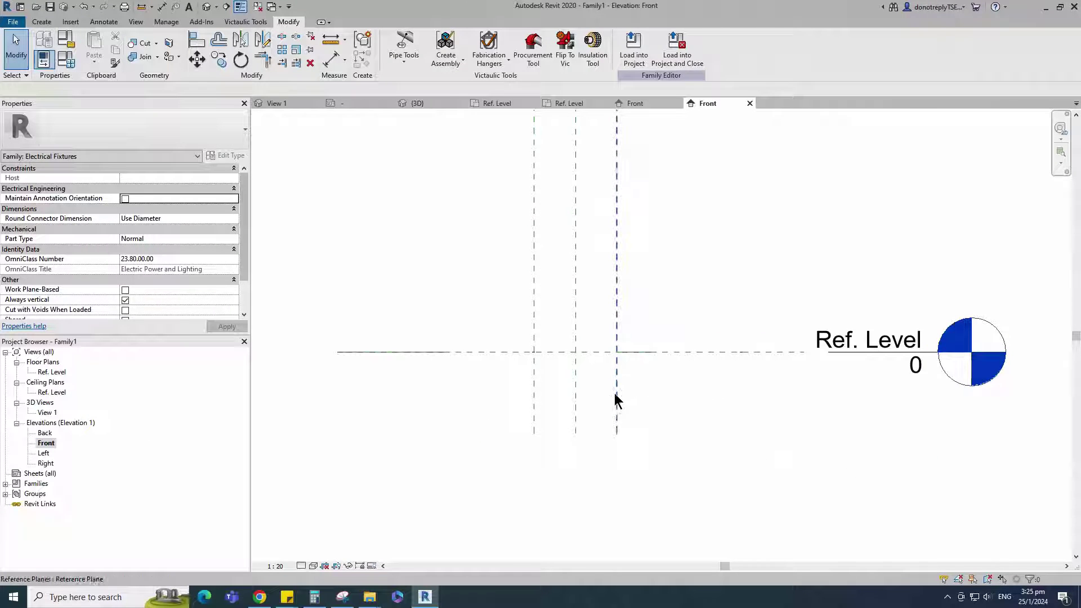
pyautogui.click(617, 401)
pyautogui.click(362, 62)
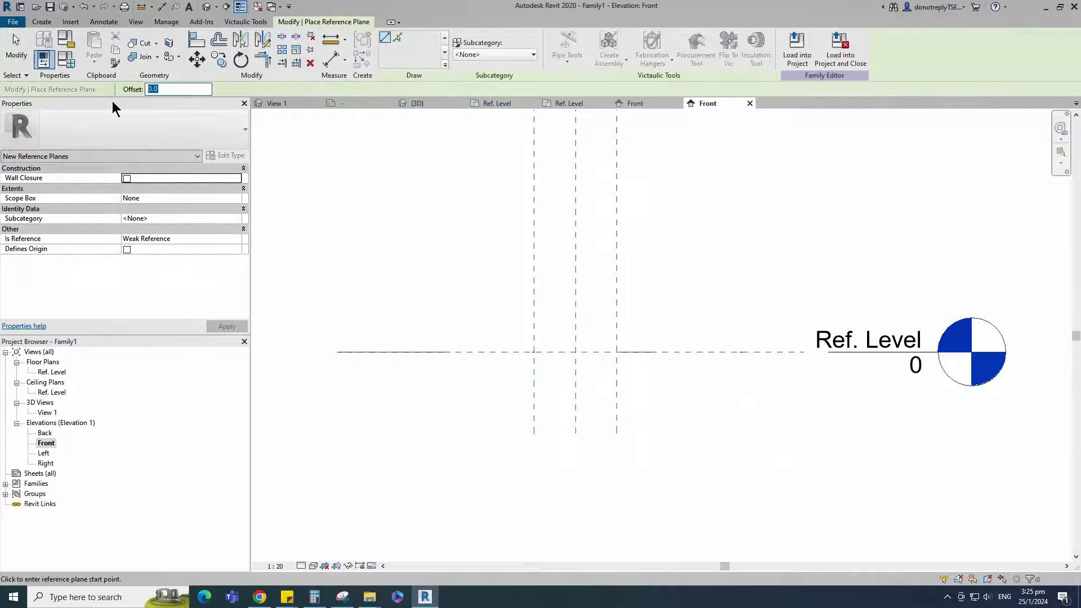
pyautogui.click(475, 372)
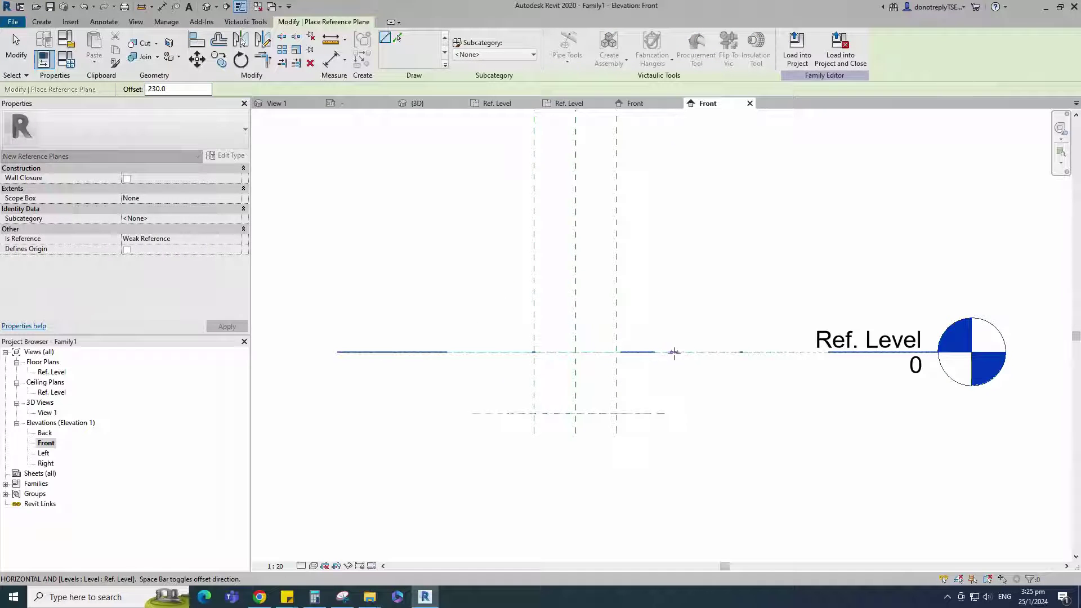
pyautogui.click(674, 352)
# Dimension the distance from Ref. Level down to the new horizontal reference plane.
pyautogui.click(330, 58)
pyautogui.click(684, 353)
pyautogui.click(710, 413)
pyautogui.click(711, 416)
pyautogui.press('Escape')
pyautogui.press('Escape')
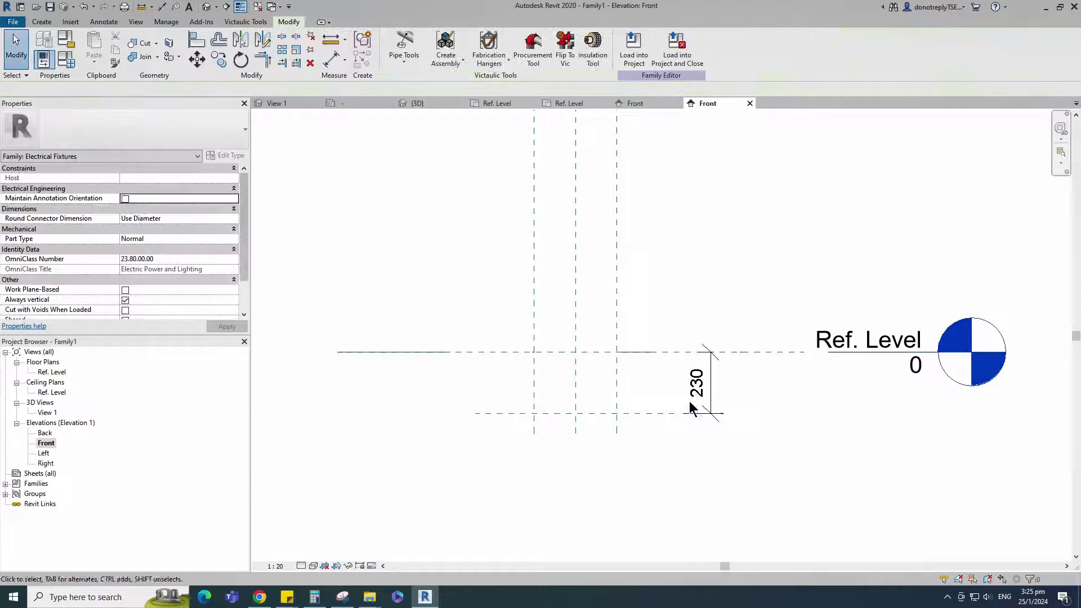
# Label the vertical dimension below Ref. Level with a new type parameter named H.
pyautogui.click(713, 419)
pyautogui.click(499, 47)
pyautogui.write('H')
pyautogui.click(268, 470)
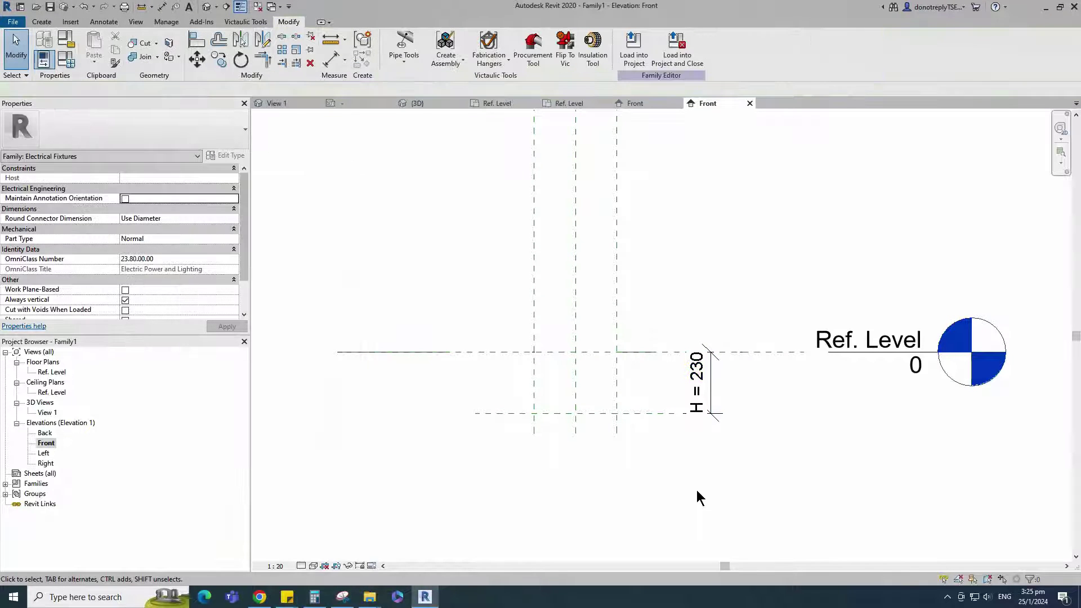
# Draw a second horizontal reference plane offset 58 mm below Ref. Level in the Front elevation.
pyautogui.scroll(1, 466, 389)
pyautogui.click(530, 417)
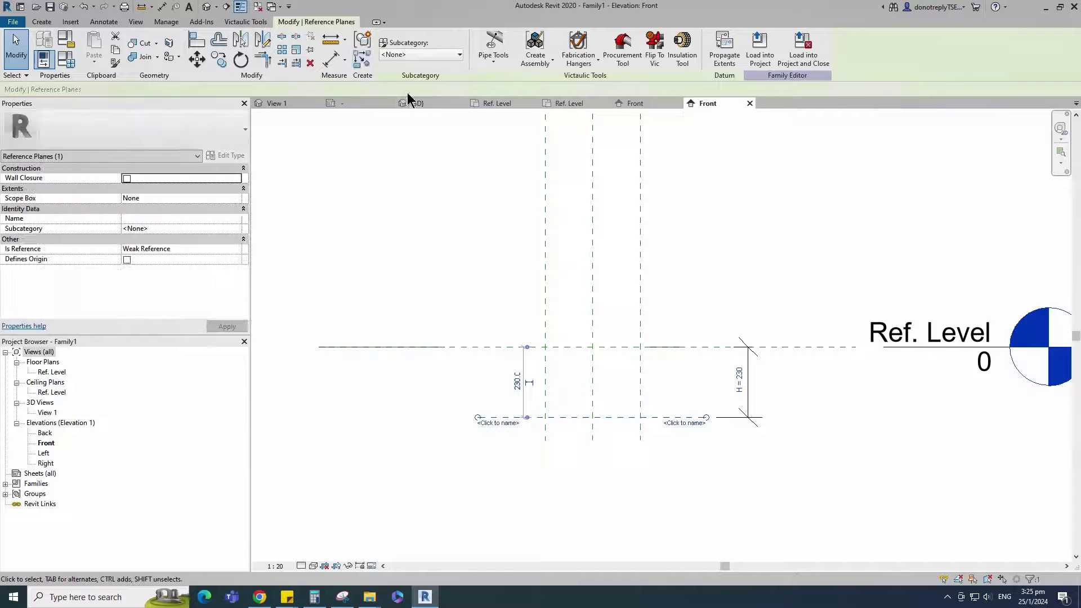
pyautogui.write('rp')
pyautogui.write('58')
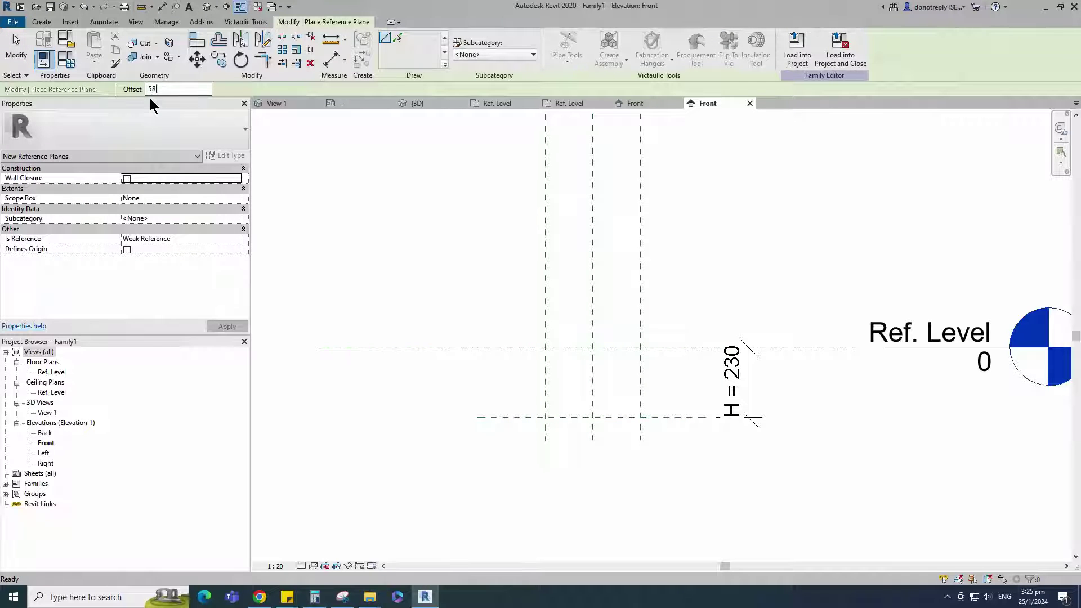
pyautogui.click(477, 347)
pyautogui.click(696, 349)
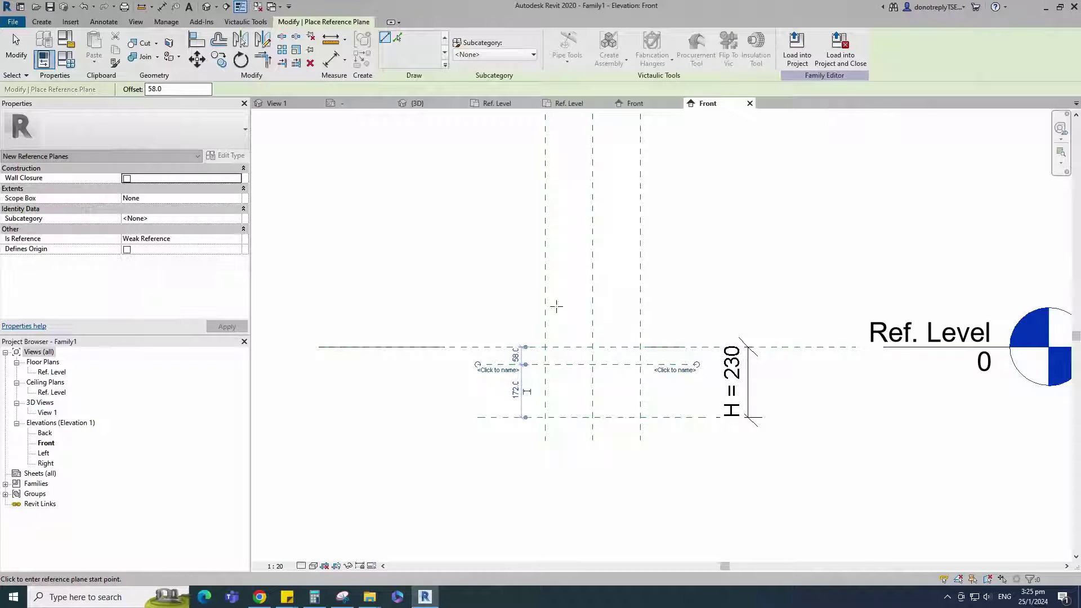
# Dimension the distance from Ref. Level to the upper of the two planes below it.
pyautogui.press('d')
pyautogui.press('i')
pyautogui.press('Escape')
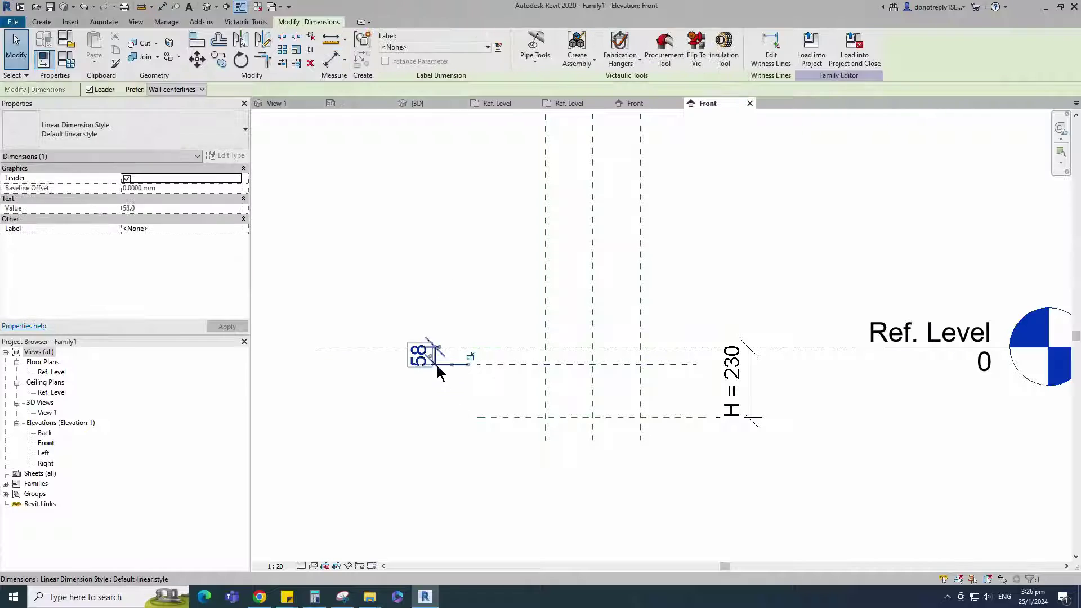
# Label the dimension to the upper plane with a new instance parameter named H1.
pyautogui.click(498, 47)
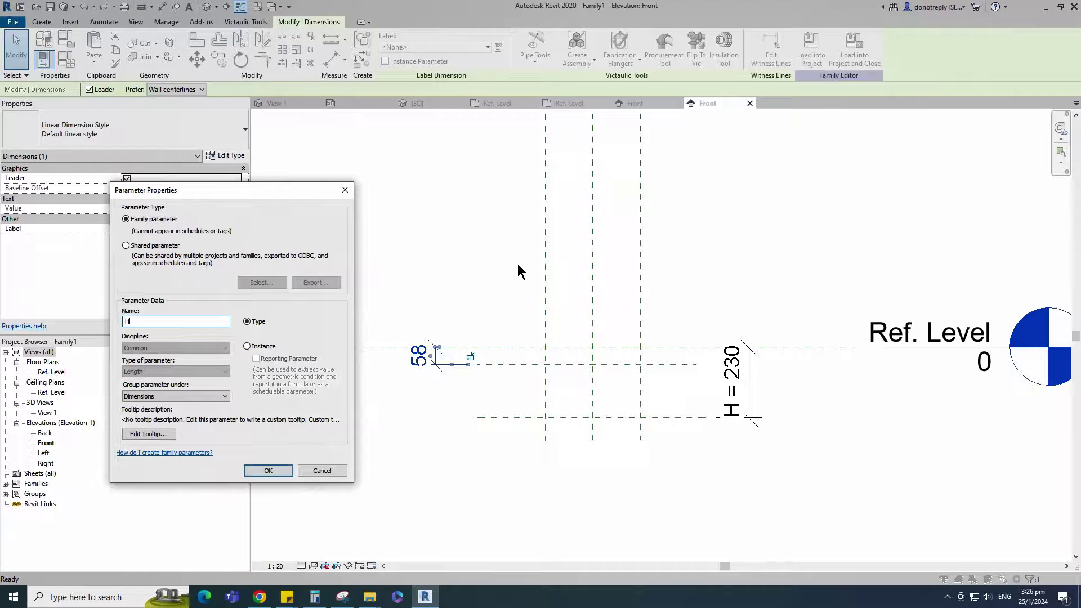
pyautogui.click(247, 346)
pyautogui.click(268, 470)
pyautogui.click(659, 495)
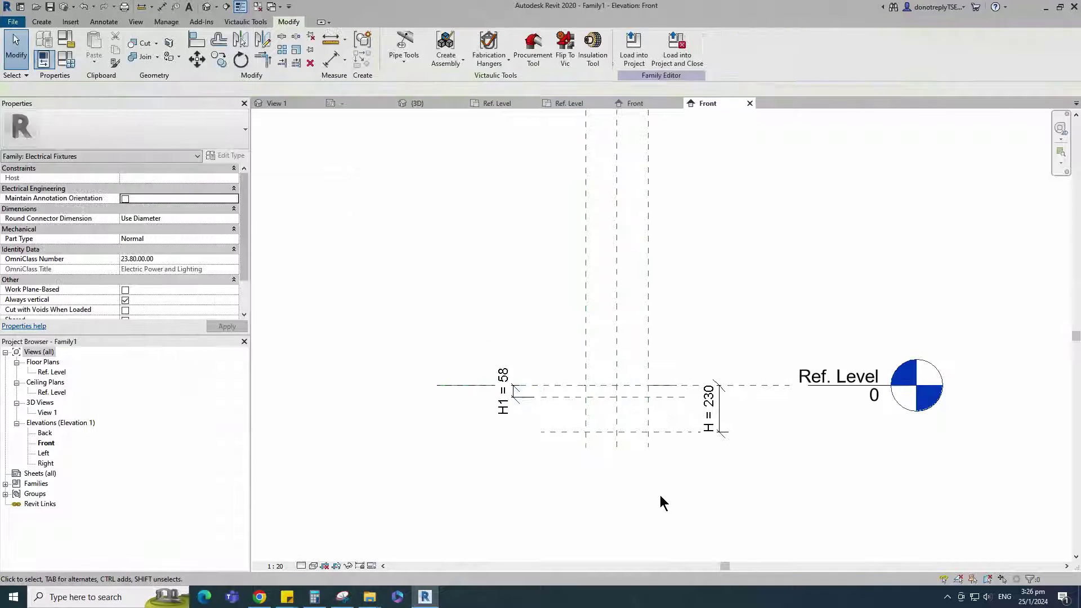
# In the family types, set the formula of parameter H1 to H / 4 and apply it.
pyautogui.click(66, 59)
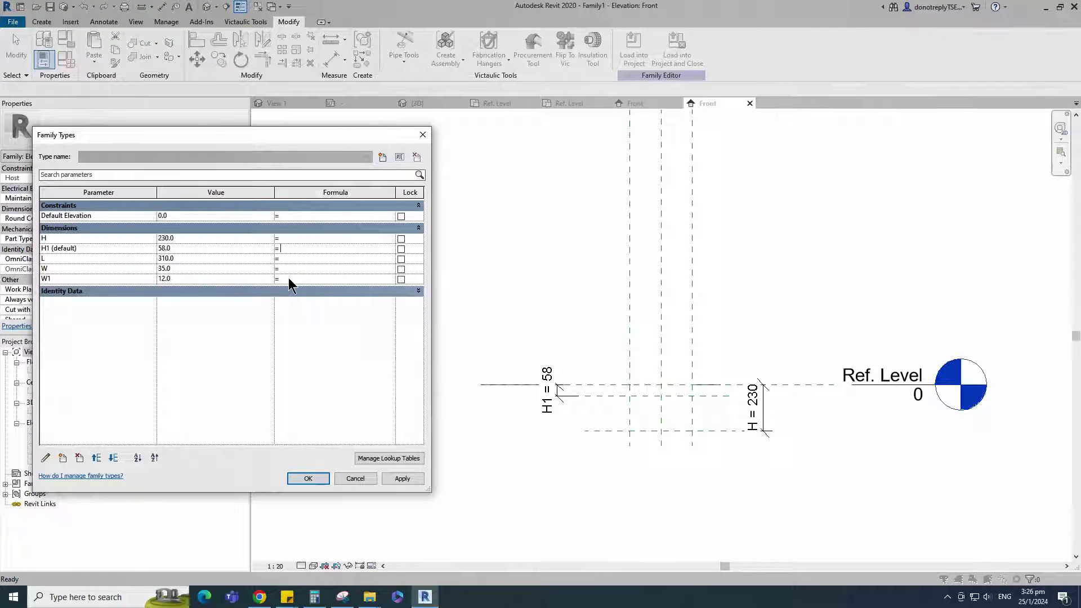
pyautogui.write('4')
pyautogui.click(405, 478)
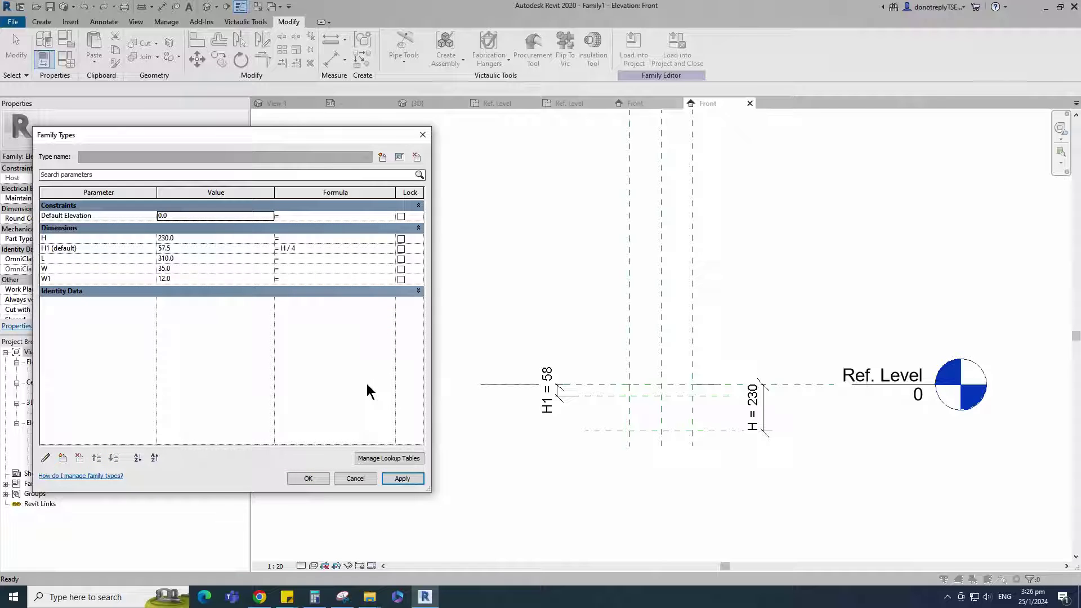
# Set the formula of parameter W1 to W / 3 and apply it.
pyautogui.click(282, 280)
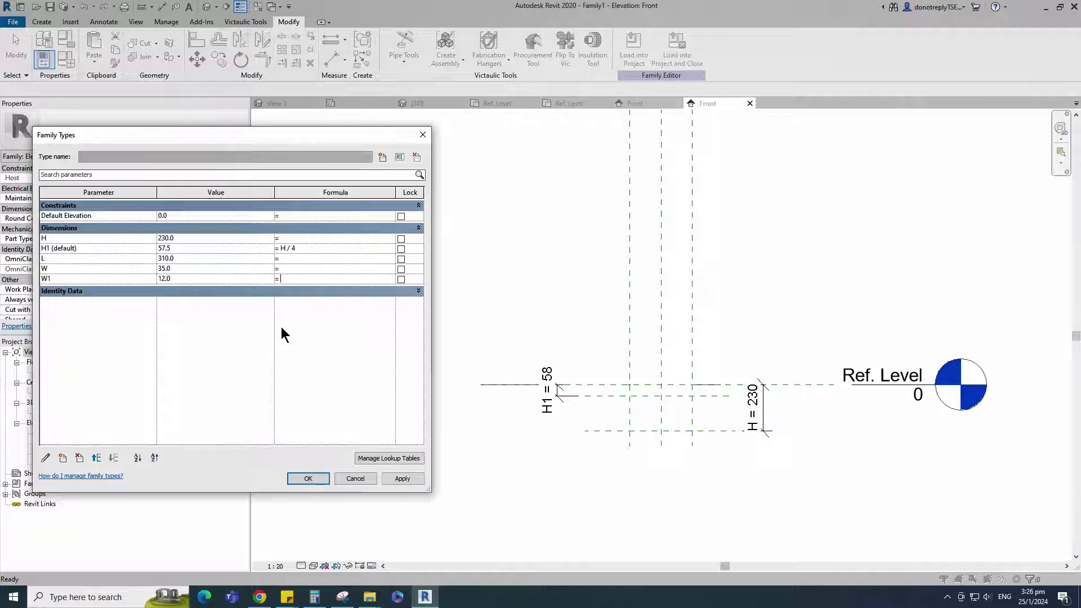
pyautogui.write('W/3')
pyautogui.click(413, 481)
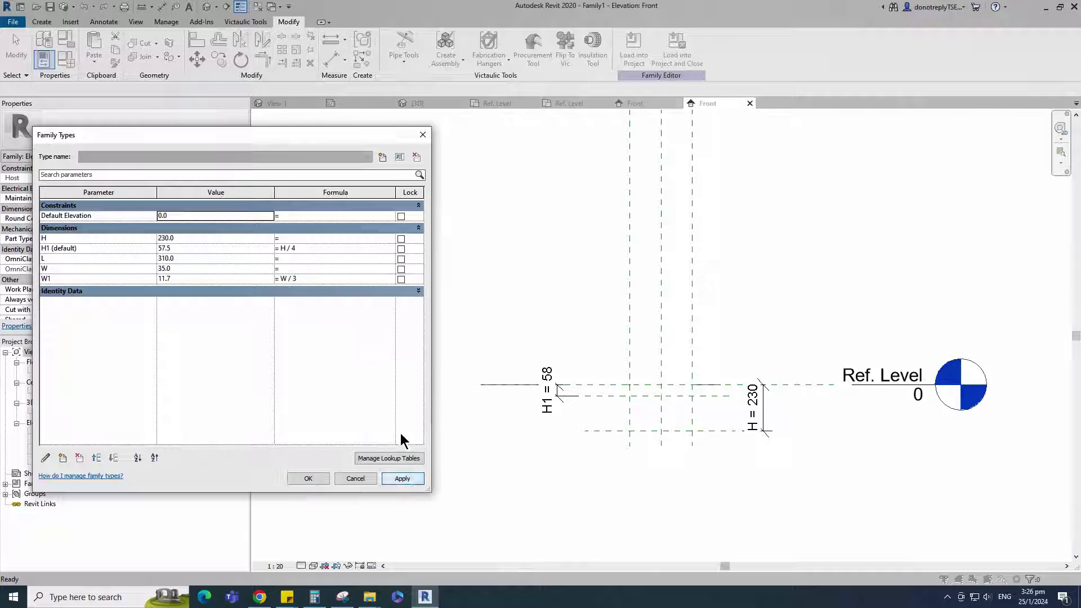
# Start an extrusion in the front view and sketch a 310 by 172.5 mm rectangle between the H1 and H planes, locked to all four planes.
pyautogui.click(307, 478)
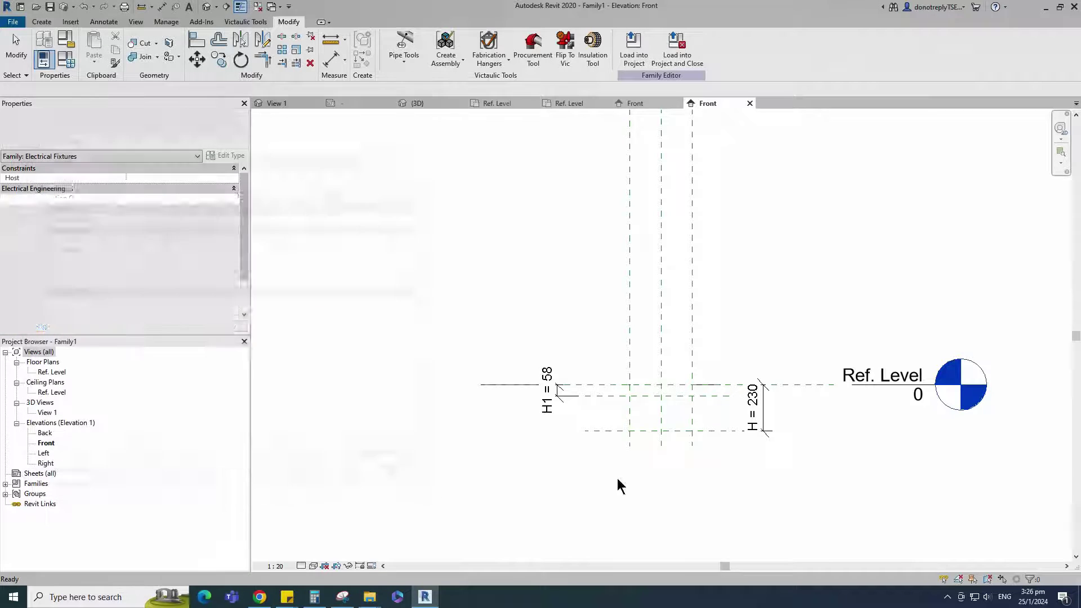
pyautogui.scroll(3, 688, 490)
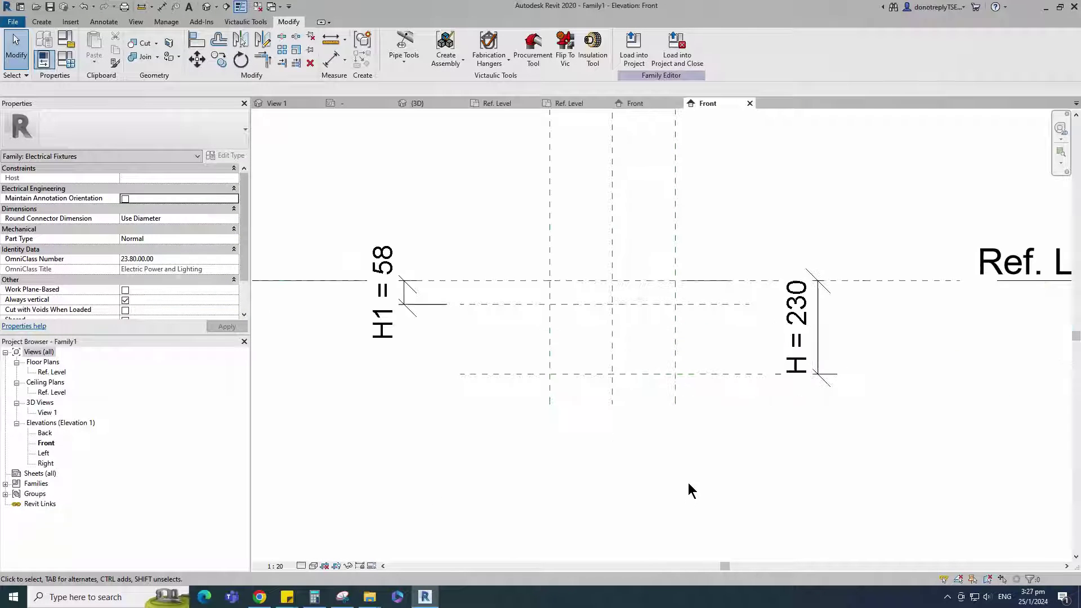
pyautogui.click(42, 24)
pyautogui.click(96, 48)
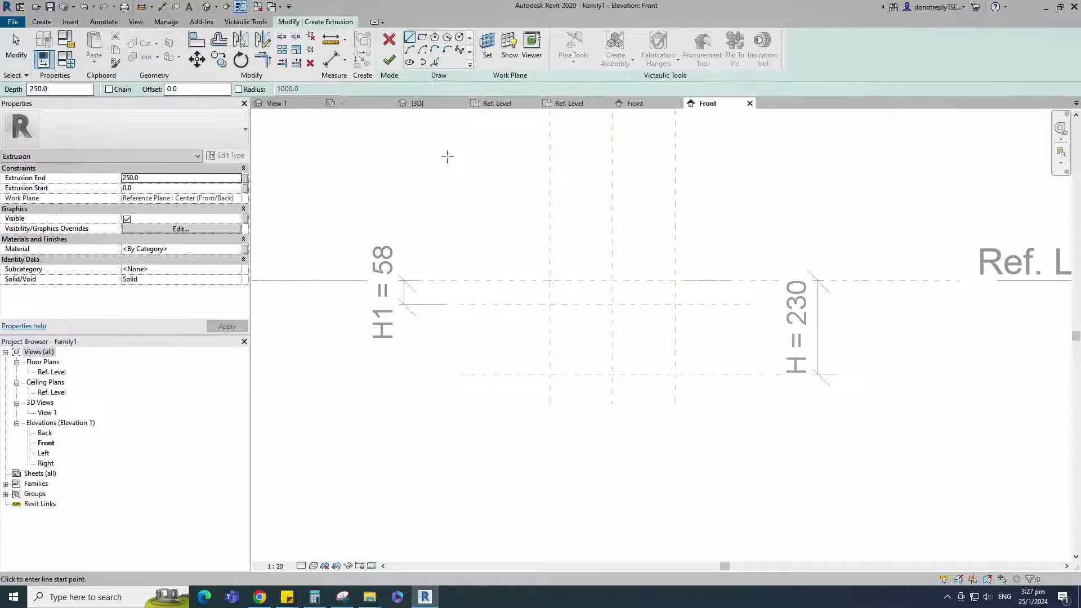
pyautogui.scroll(2, 580, 349)
pyautogui.click(533, 278)
pyautogui.click(725, 385)
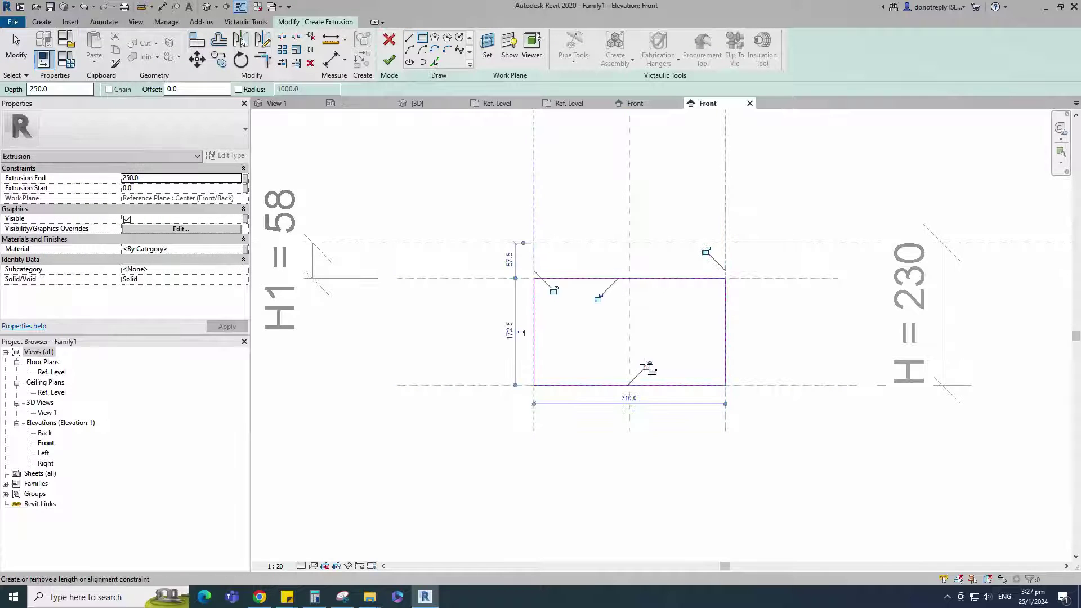
pyautogui.scroll(-1, 615, 349)
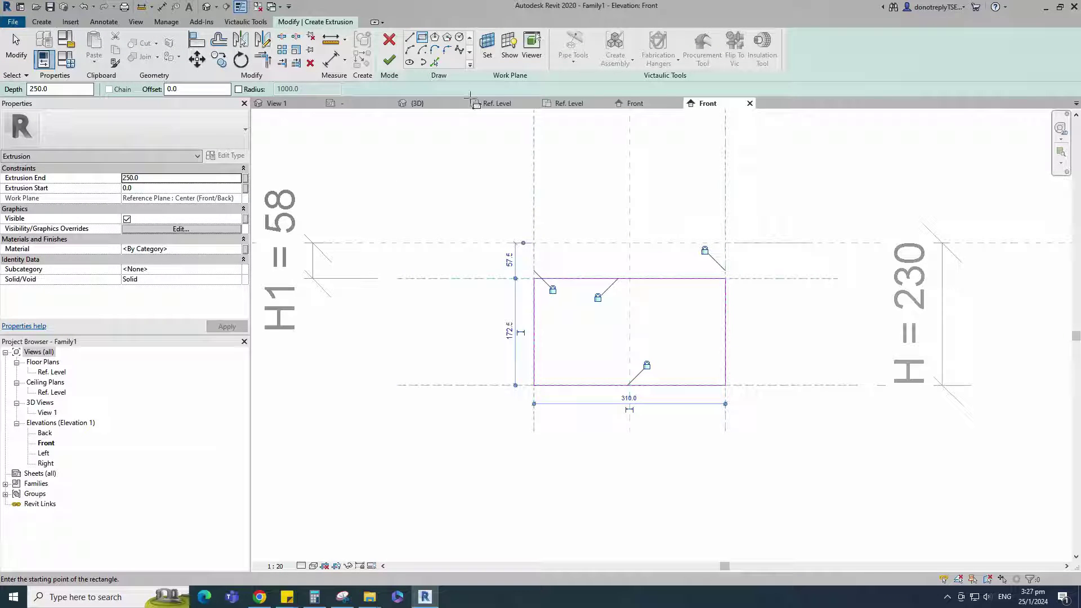
# Round the rectangle's four corners with a 5 mm fillet radius and finish the panel extrusion.
pyautogui.click(447, 49)
pyautogui.click(143, 88)
pyautogui.write('5')
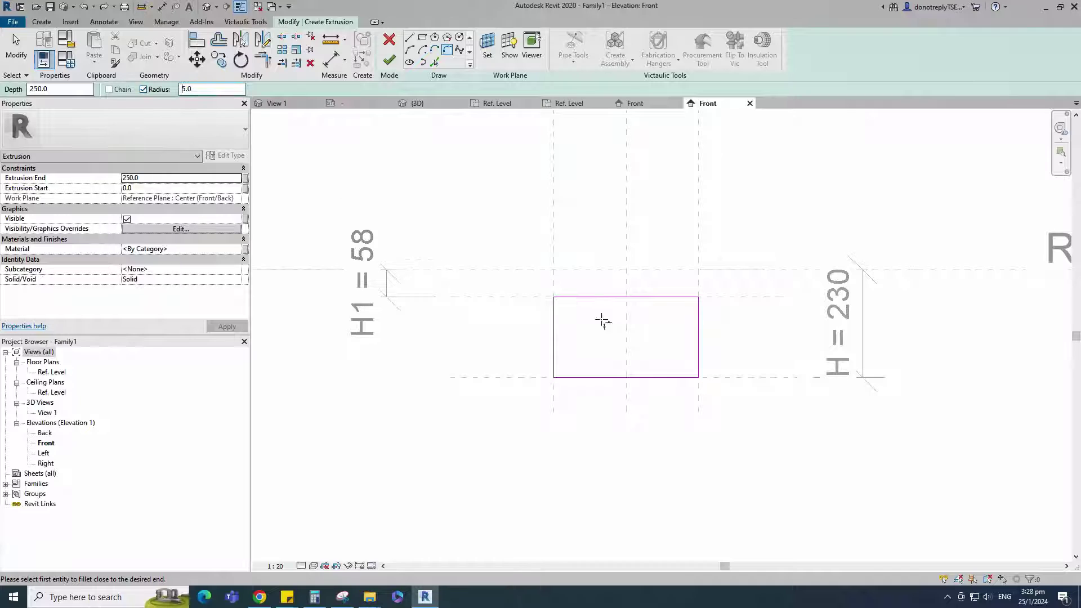
pyautogui.scroll(1, 435, 265)
pyautogui.click(545, 294)
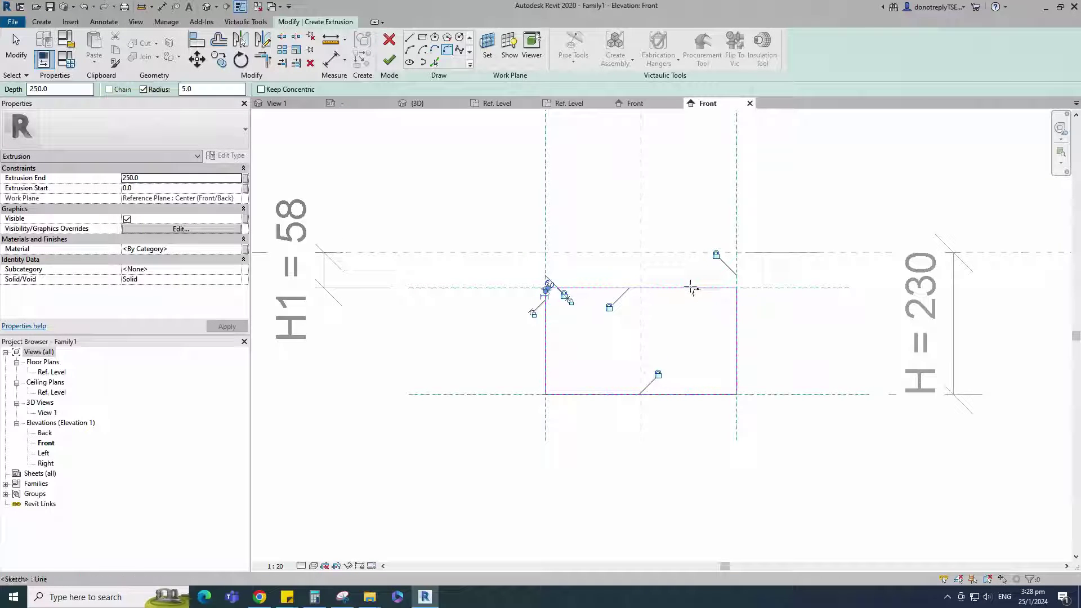
pyautogui.click(731, 318)
pyautogui.click(724, 394)
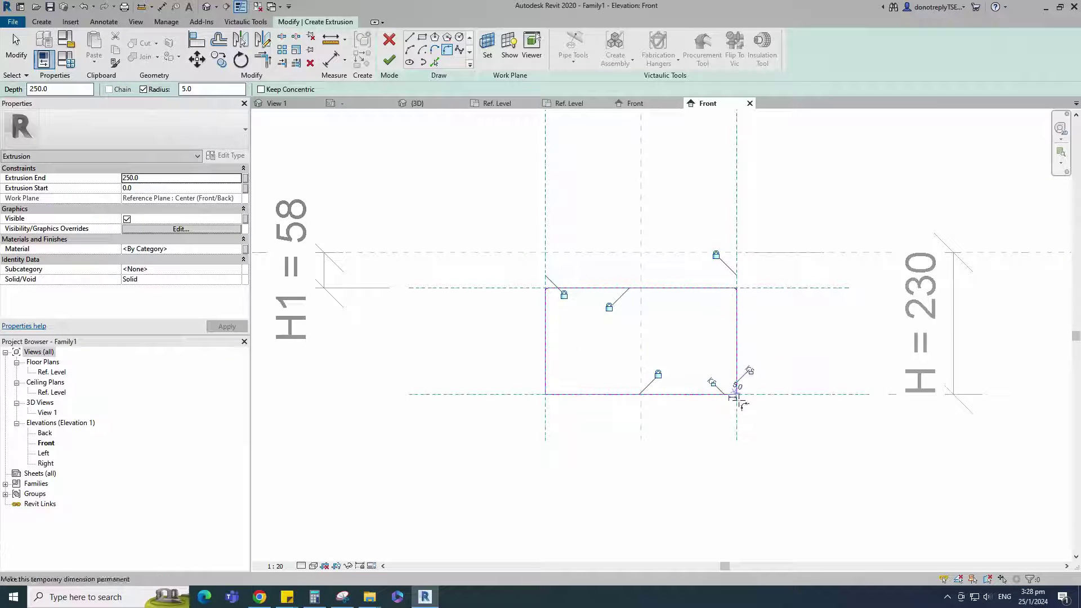
pyautogui.press('Escape')
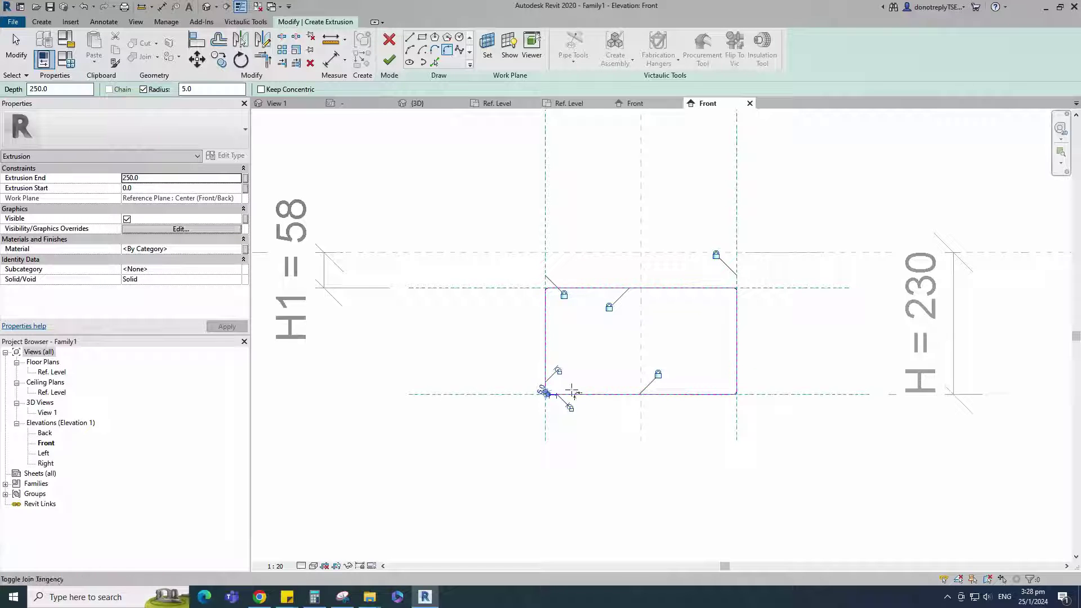
pyautogui.scroll(-2, 552, 383)
pyautogui.click(388, 60)
pyautogui.click(481, 251)
pyautogui.scroll(-1, 628, 458)
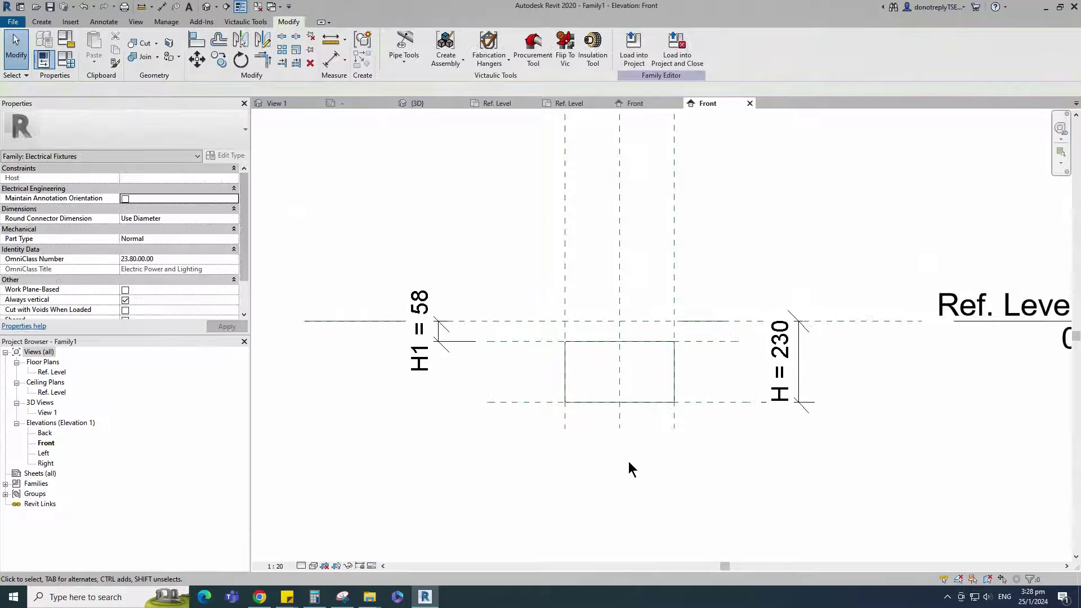
# Set the front view to Fine detail level and the Shaded visual style.
pyautogui.click(317, 554)
pyautogui.click(313, 565)
pyautogui.click(329, 522)
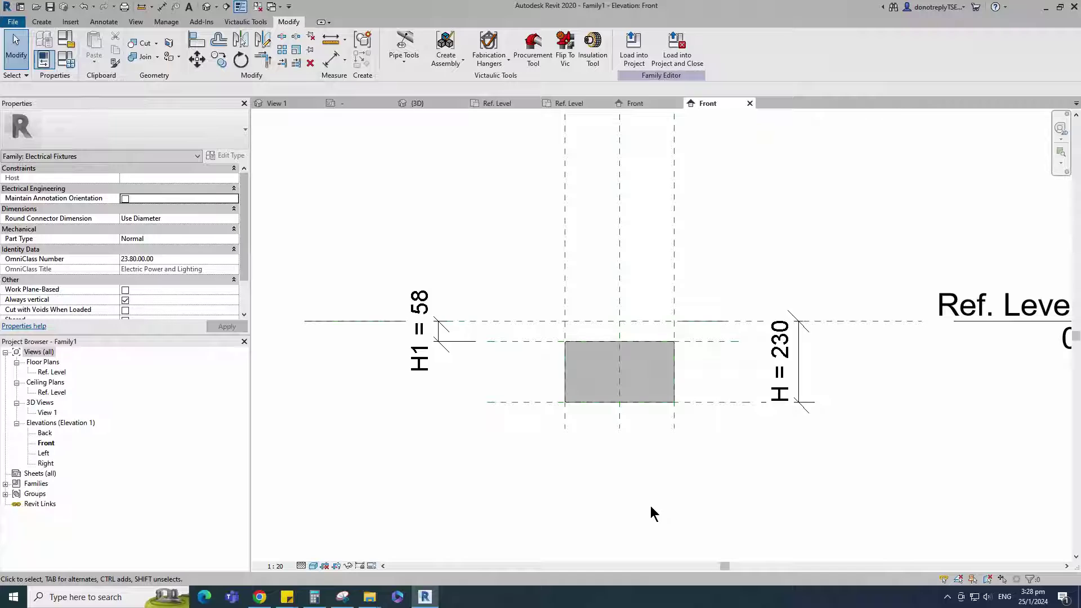
# In the Ref. Level floor plan, align the panel extrusion's front and back faces to the two W1 reference planes and lock them.
pyautogui.doubleClick(55, 372)
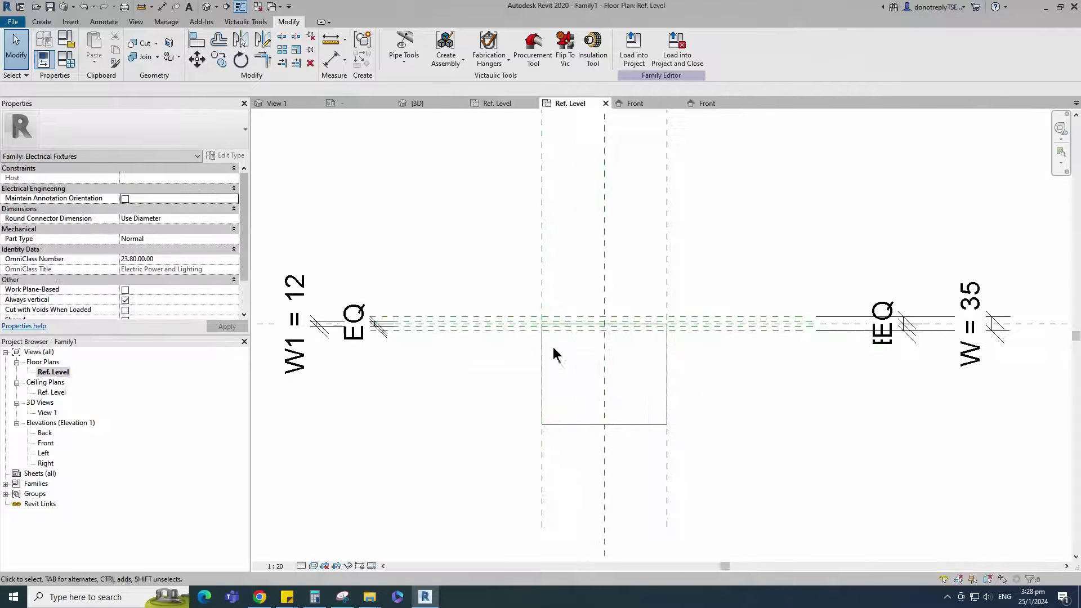
pyautogui.press('a')
pyautogui.press('l')
pyautogui.scroll(3, 557, 319)
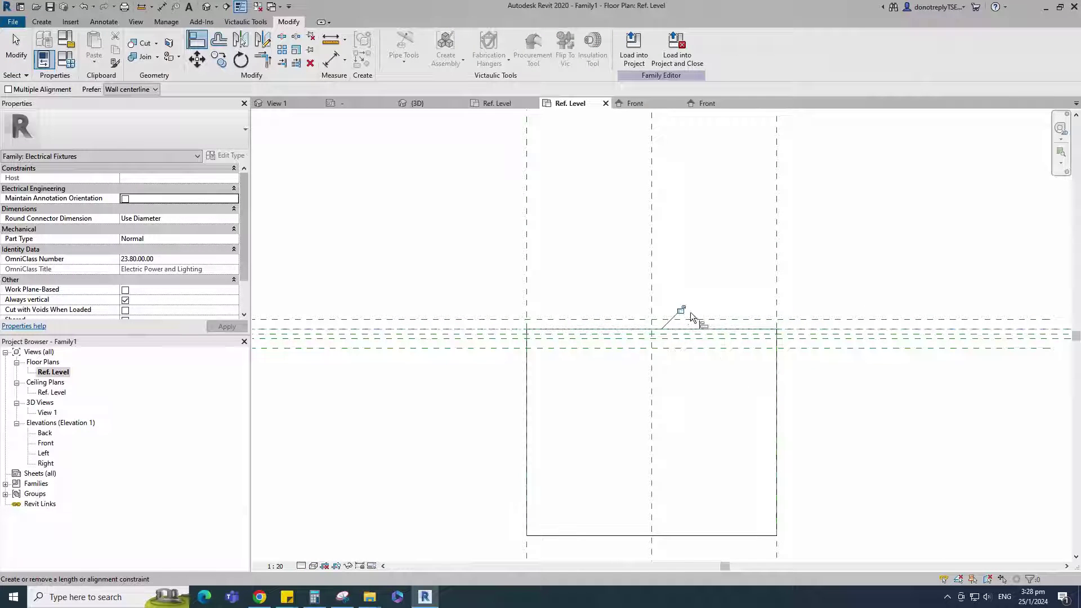
pyautogui.click(741, 339)
pyautogui.click(692, 536)
pyautogui.scroll(-3, 641, 366)
pyautogui.press('Escape')
pyautogui.press('Escape')
# Set the Ref. Level floor plan to Fine detail level and the Shaded visual style.
pyautogui.click(304, 566)
pyautogui.click(316, 553)
pyautogui.scroll(2, 647, 415)
pyautogui.scroll(-2, 693, 393)
pyautogui.scroll(-1, 698, 421)
# In the Left elevation, sketch a 35 by 57.5 mm extrusion rectangle between the outer W planes, from Ref. Level to the H1 plane, with locked sides.
pyautogui.doubleClick(44, 453)
pyautogui.scroll(4, 616, 479)
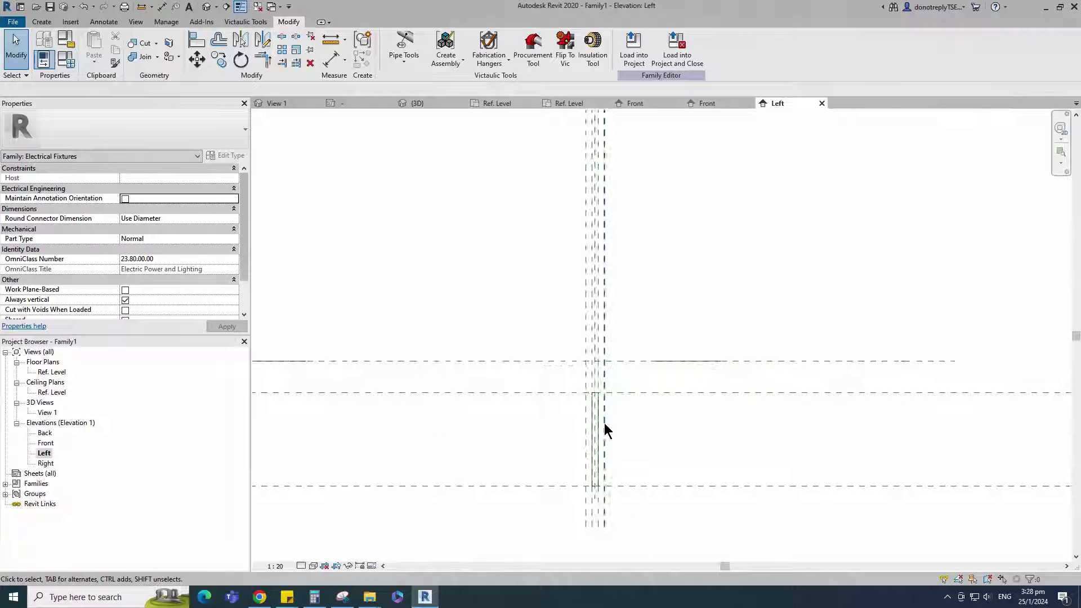
pyautogui.click(42, 21)
pyautogui.click(106, 62)
pyautogui.click(422, 37)
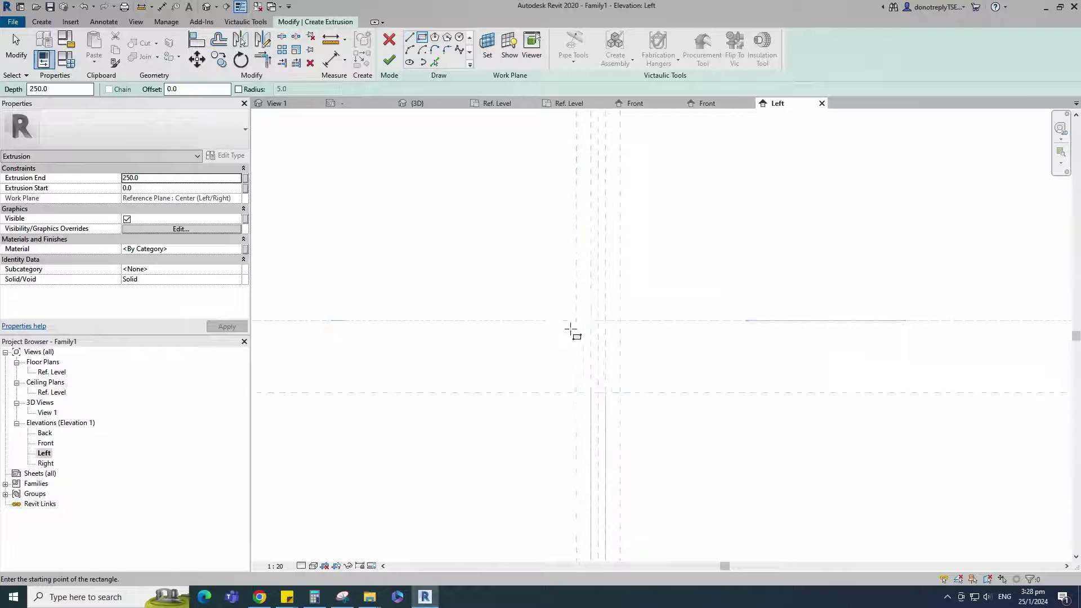
pyautogui.click(559, 329)
pyautogui.click(603, 401)
pyautogui.scroll(3, 614, 340)
pyautogui.scroll(-1, 663, 309)
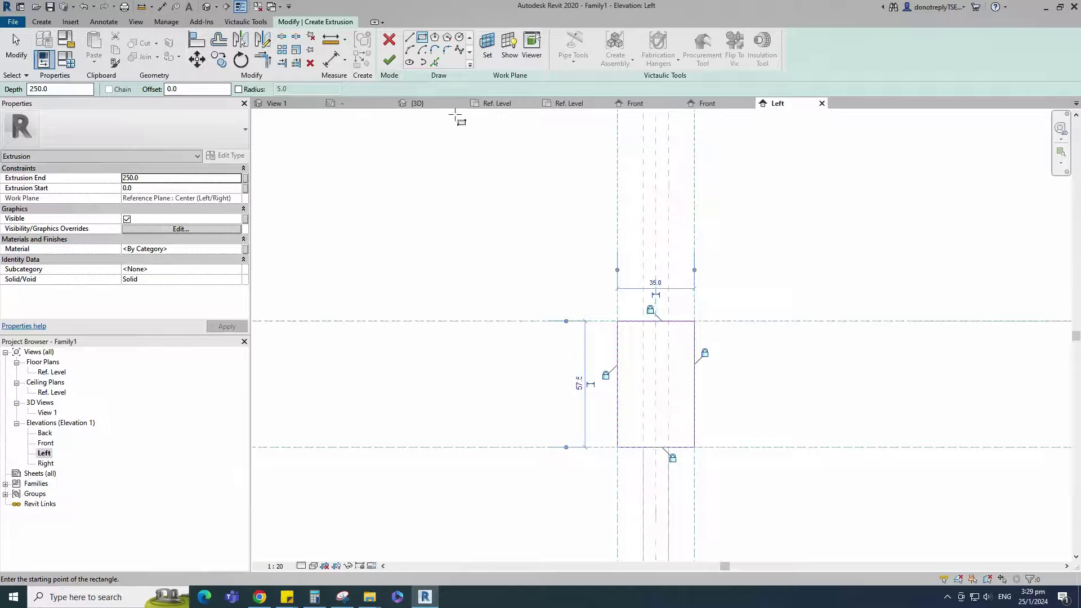
# Fillet the four corners of the housing rectangle with a 5 mm radius and finish the extrusion.
pyautogui.click(447, 51)
pyautogui.click(143, 89)
pyautogui.click(617, 360)
pyautogui.click(629, 321)
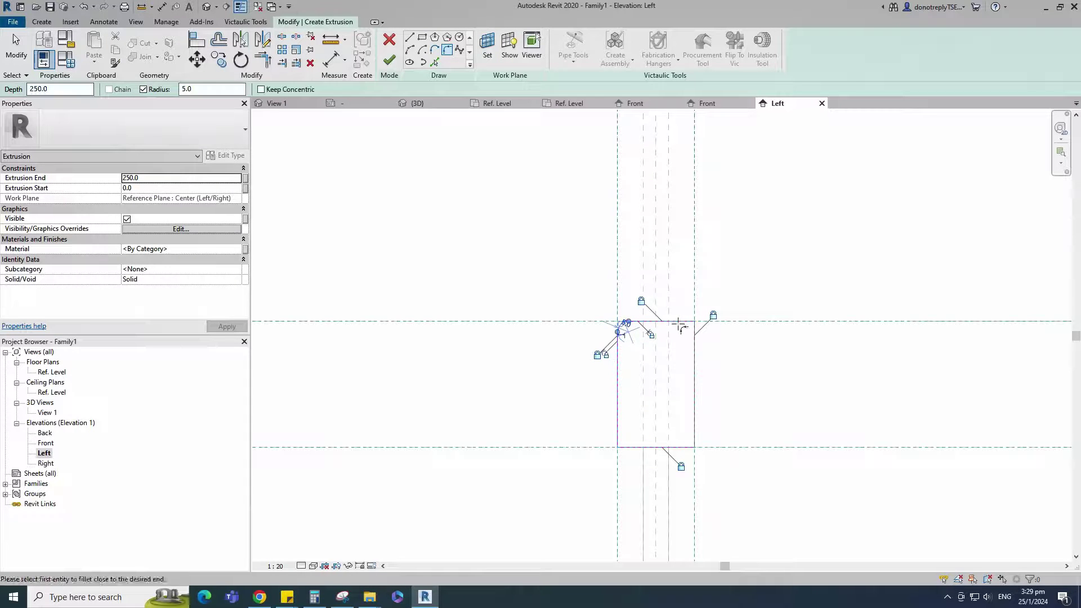
pyautogui.click(695, 349)
pyautogui.click(670, 321)
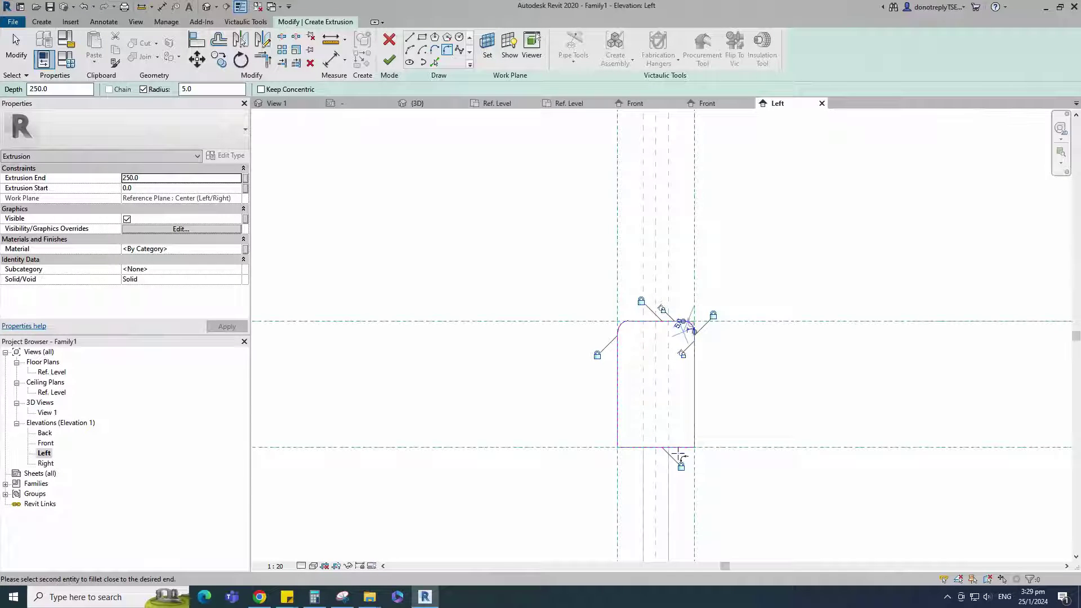
pyautogui.click(694, 431)
pyautogui.click(641, 447)
pyautogui.click(618, 434)
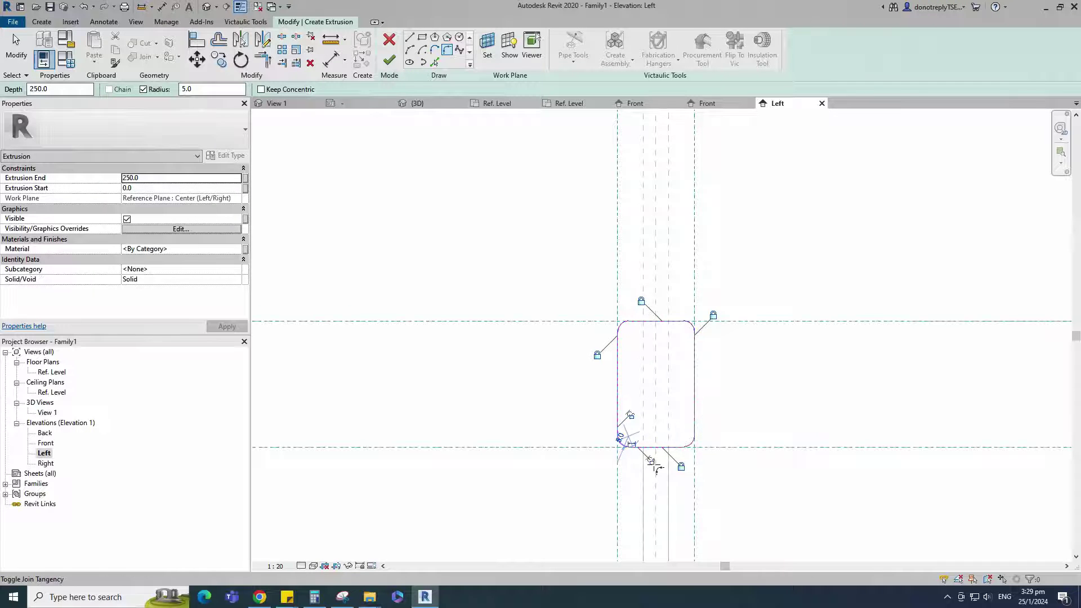
pyautogui.scroll(-3, 585, 344)
pyautogui.click(389, 61)
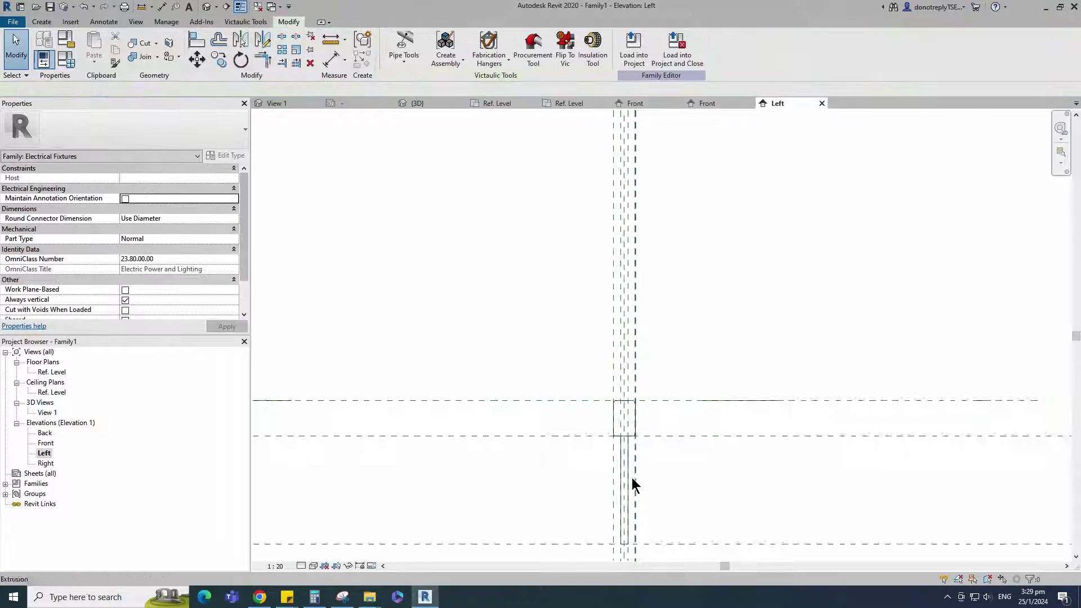
pyautogui.scroll(1, 563, 473)
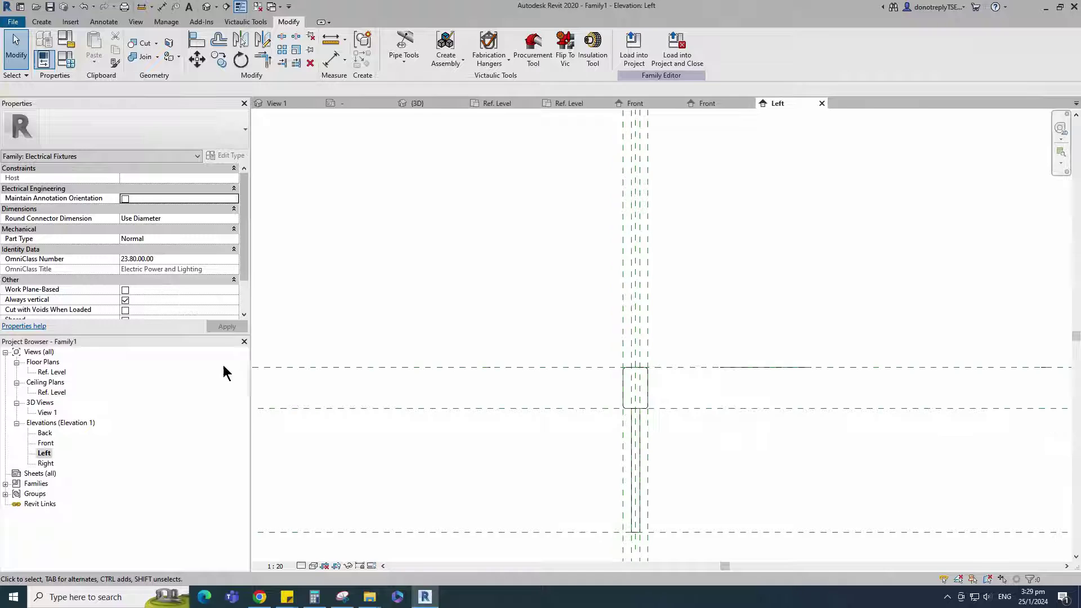
# In the Ref. Level floor plan, align both ends of the housing extrusion to the outer length reference planes.
pyautogui.doubleClick(51, 372)
pyautogui.scroll(2, 647, 388)
pyautogui.press('a')
pyautogui.press('l')
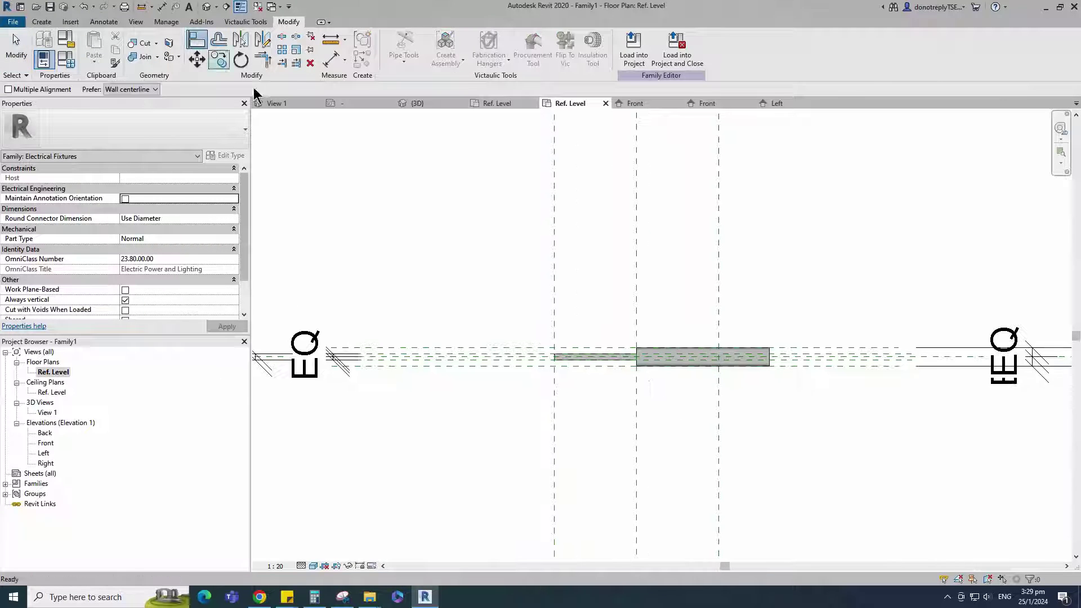
pyautogui.click(556, 300)
pyautogui.click(592, 358)
pyautogui.click(719, 329)
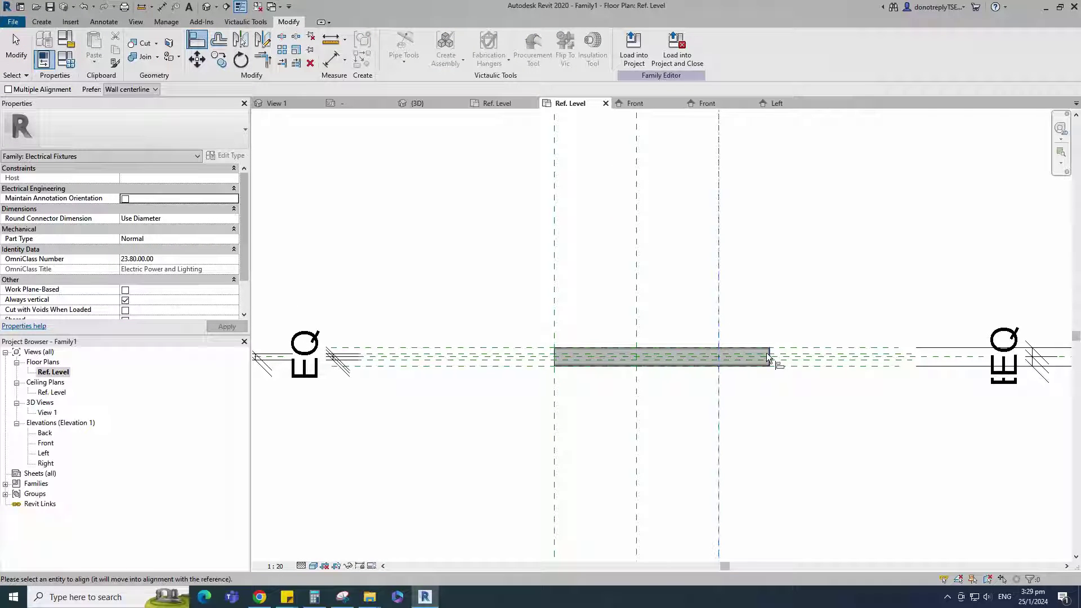
pyautogui.scroll(-2, 743, 377)
pyautogui.press('Escape')
pyautogui.press('Escape')
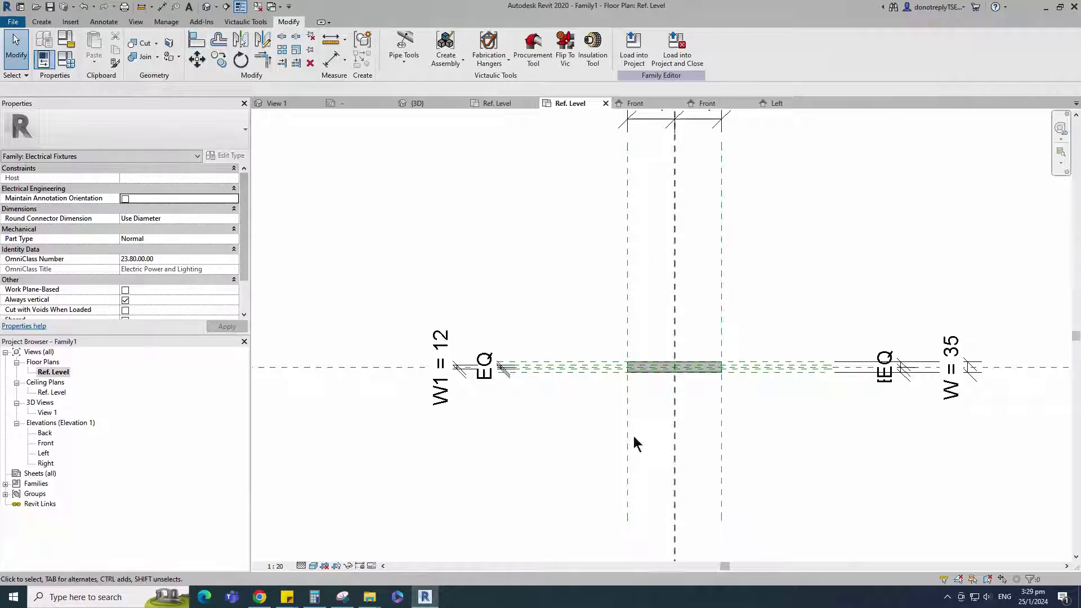
# Open the 3D view View 1 in an isometric orientation with Fine detail level and the Shaded visual style.
pyautogui.doubleClick(47, 412)
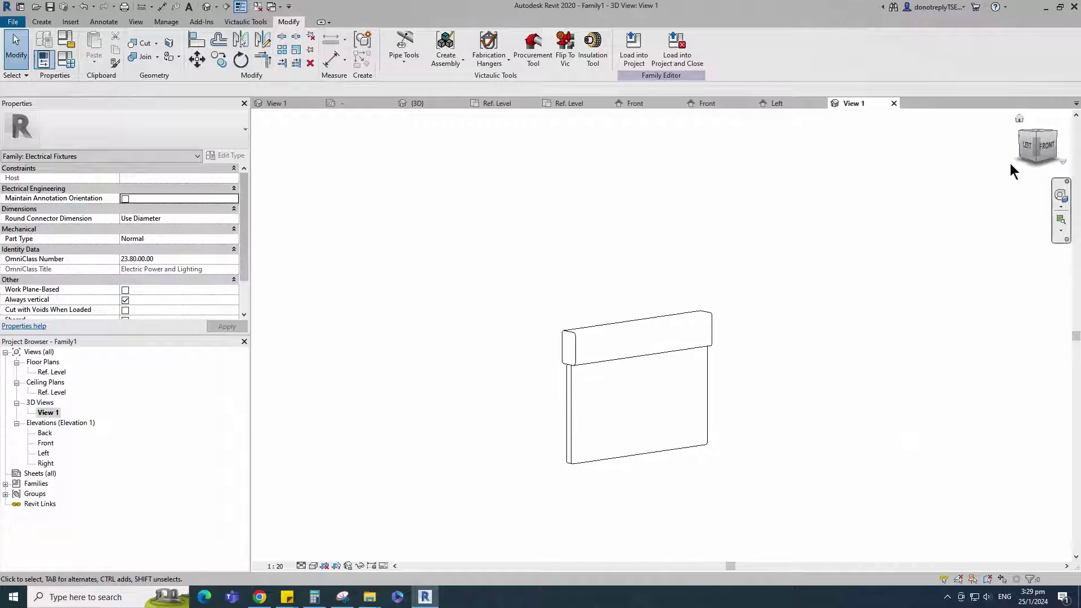
pyautogui.click(1036, 137)
pyautogui.click(312, 566)
pyautogui.click(316, 553)
pyautogui.click(313, 566)
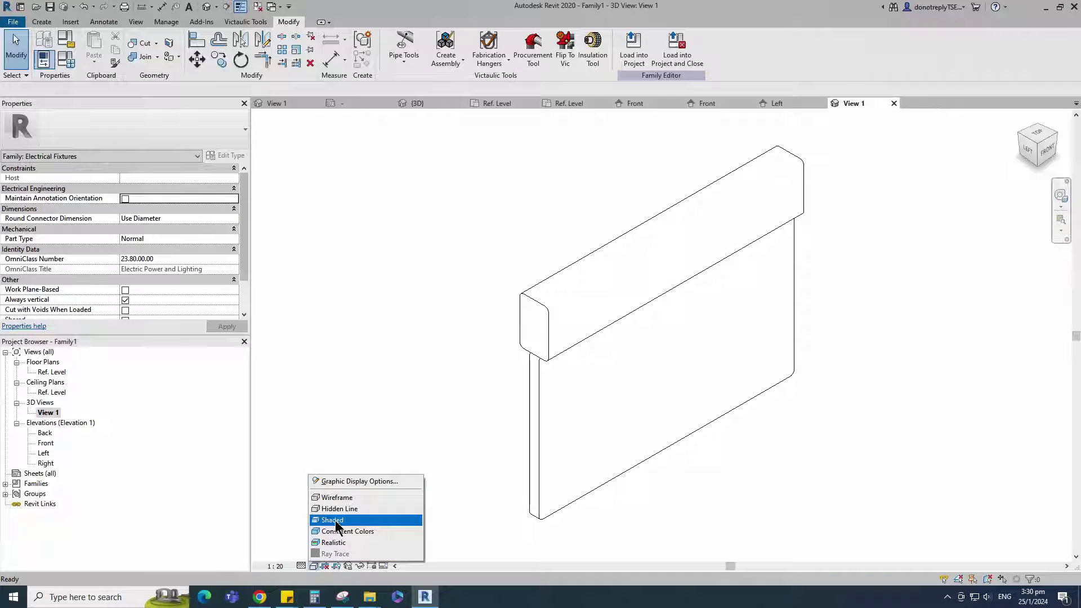
pyautogui.click(332, 519)
# Associate the material of both extrusions with a new type parameter named Body.
pyautogui.moveTo(719, 410)
pyautogui.keyDown('shift'); pyautogui.mouseDown(button='middle')
pyautogui.moveTo(816, 439)
pyautogui.moveTo(806, 453)
pyautogui.moveTo(687, 466)
pyautogui.mouseUp(button='middle'); pyautogui.keyUp('shift')
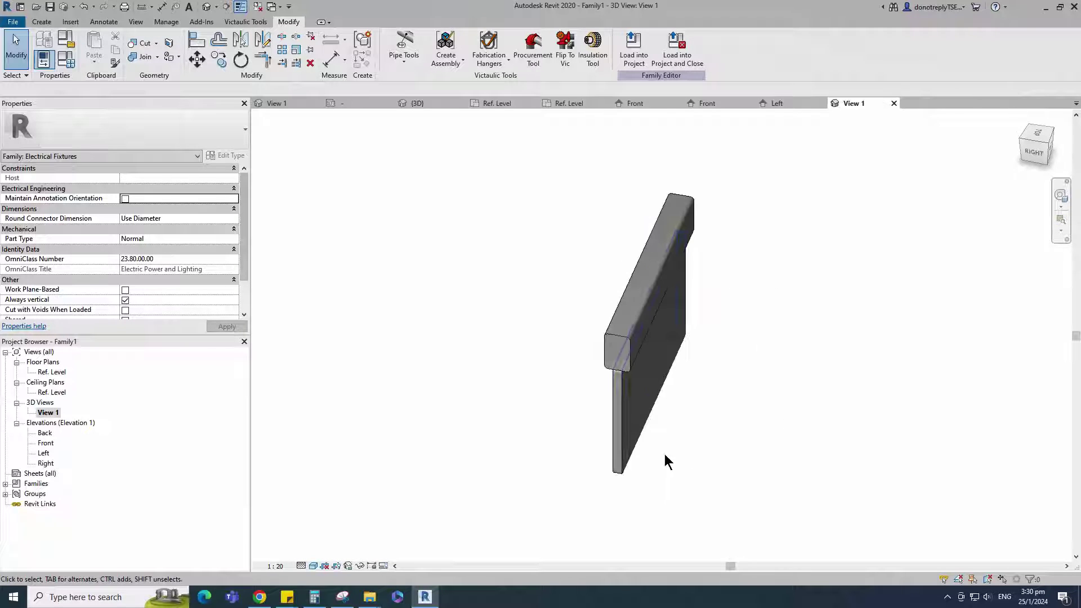
pyautogui.click(647, 405)
pyautogui.keyDown('ctrl'); pyautogui.click(631, 342); pyautogui.keyUp('ctrl')
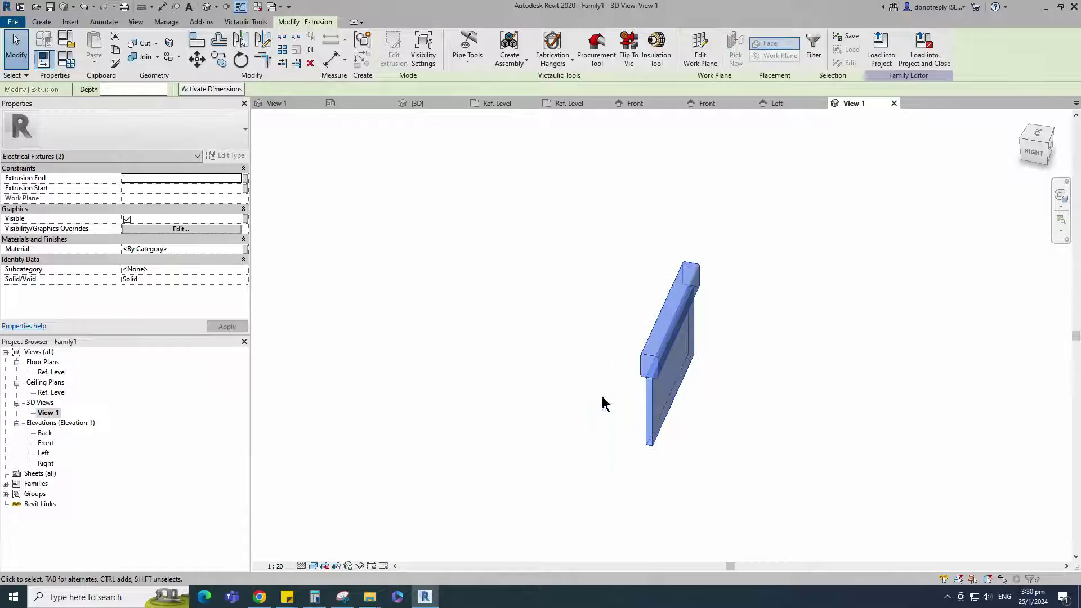
pyautogui.click(245, 248)
pyautogui.click(387, 392)
pyautogui.write('Body')
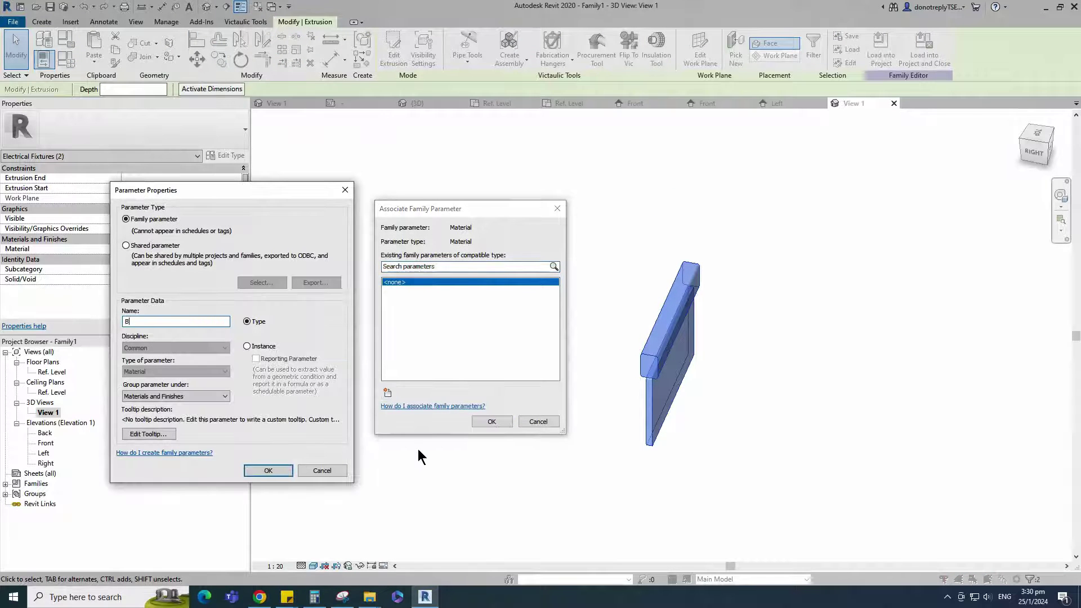
pyautogui.click(270, 470)
pyautogui.click(488, 421)
# In the family types, create a new material named White for the Body parameter and apply it.
pyautogui.keyDown('shift'); pyautogui.moveTo(545, 453); pyautogui.dragTo(542, 477, button='middle'); pyautogui.keyUp('shift')
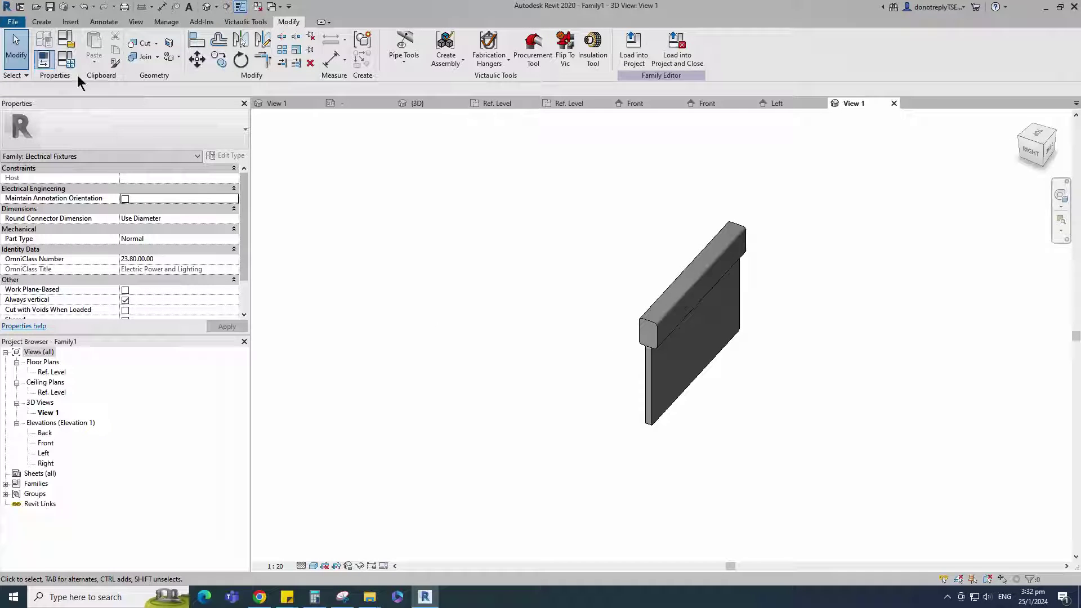
pyautogui.click(66, 58)
pyautogui.click(270, 238)
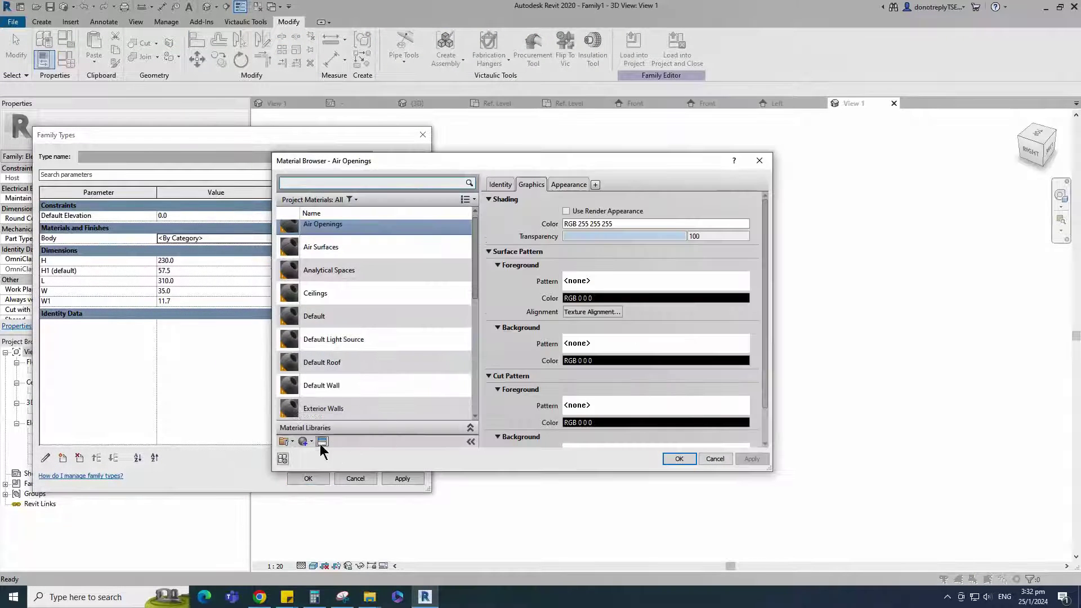
pyautogui.click(300, 440)
pyautogui.click(313, 459)
pyautogui.rightClick(338, 321)
pyautogui.click(366, 355)
pyautogui.write('White')
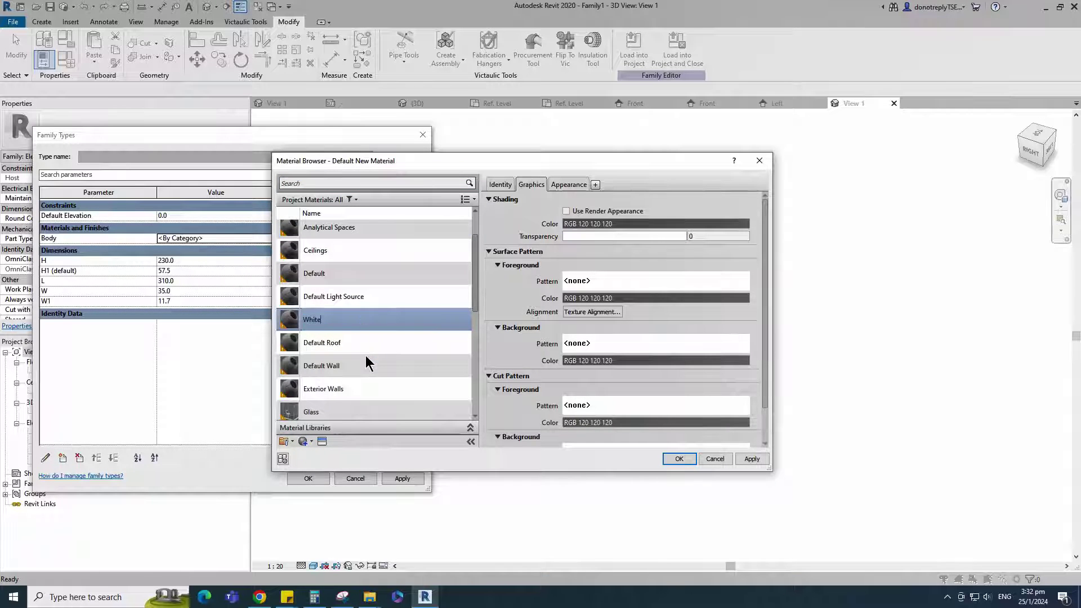
pyautogui.press('Return')
pyautogui.click(750, 459)
# Replace the White material's appearance with Plastic - Glossy (White) from the Plastic category of the Appearance Library.
pyautogui.click(322, 441)
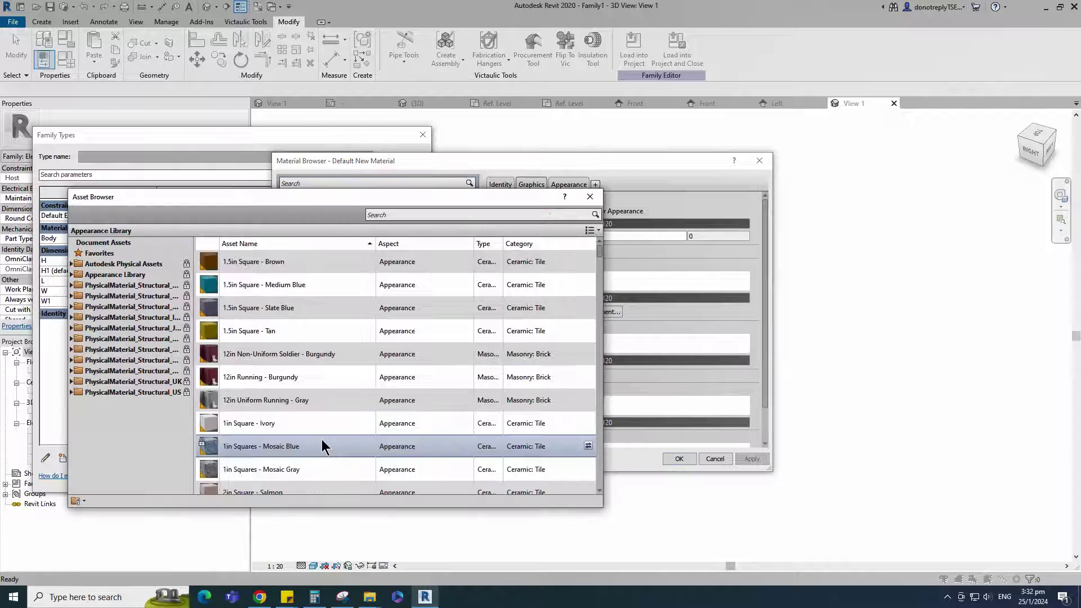
pyautogui.click(72, 274)
pyautogui.click(114, 444)
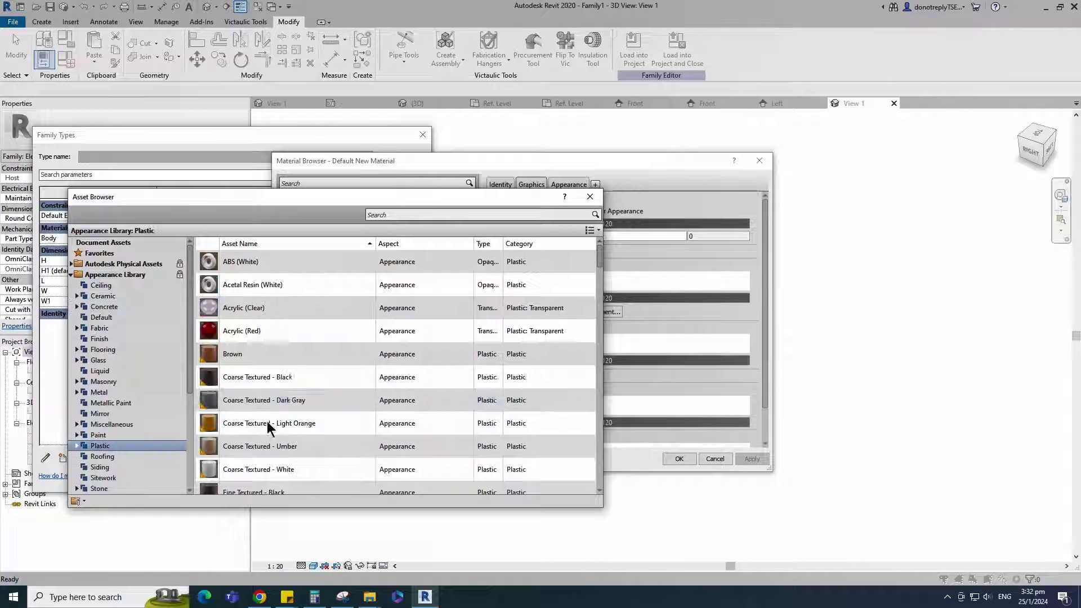
pyautogui.scroll(-8, 315, 400)
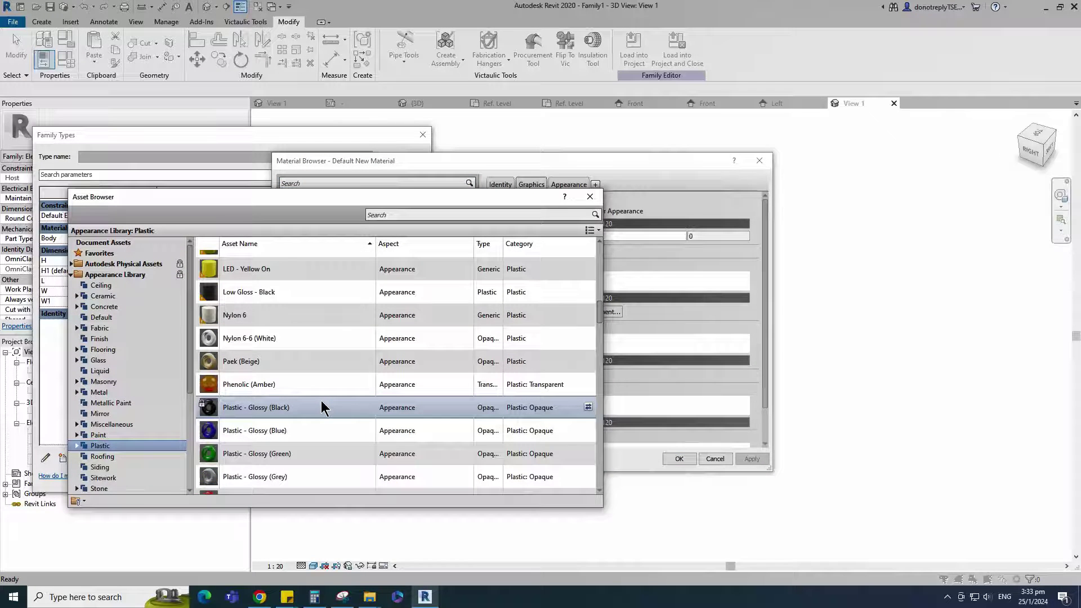
pyautogui.scroll(-2, 313, 382)
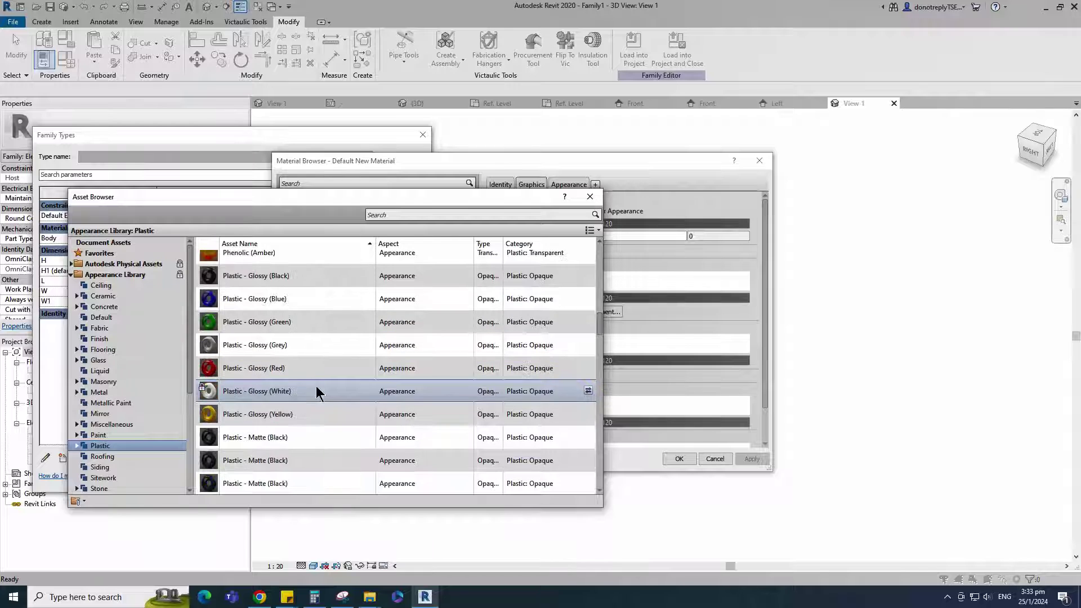
pyautogui.click(588, 391)
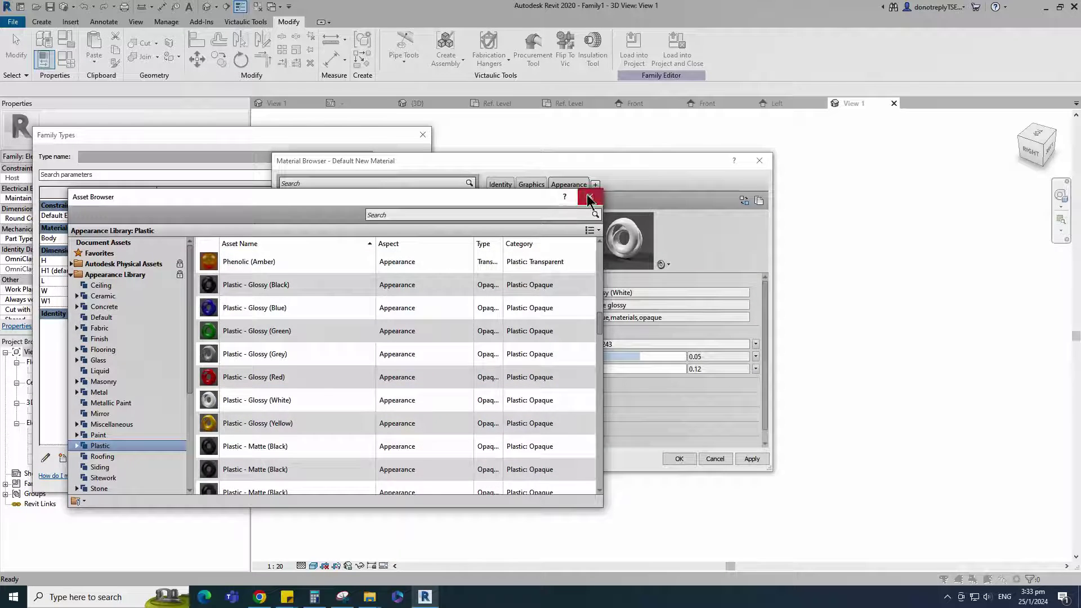
pyautogui.click(589, 198)
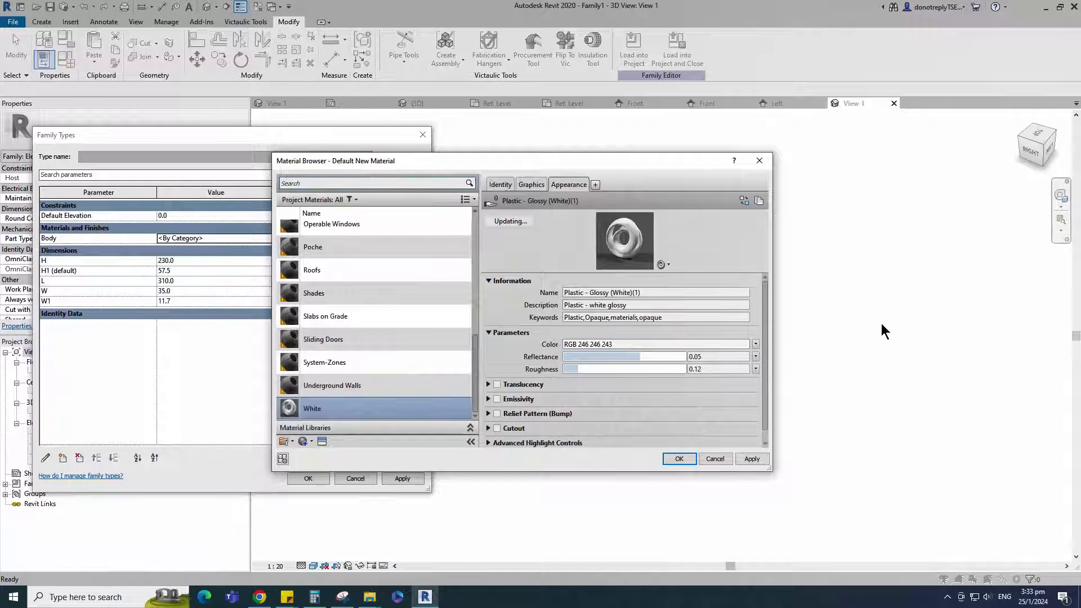
# Use the render appearance for White's shading, assign the material to the Body parameter and apply the family types.
pyautogui.click(529, 186)
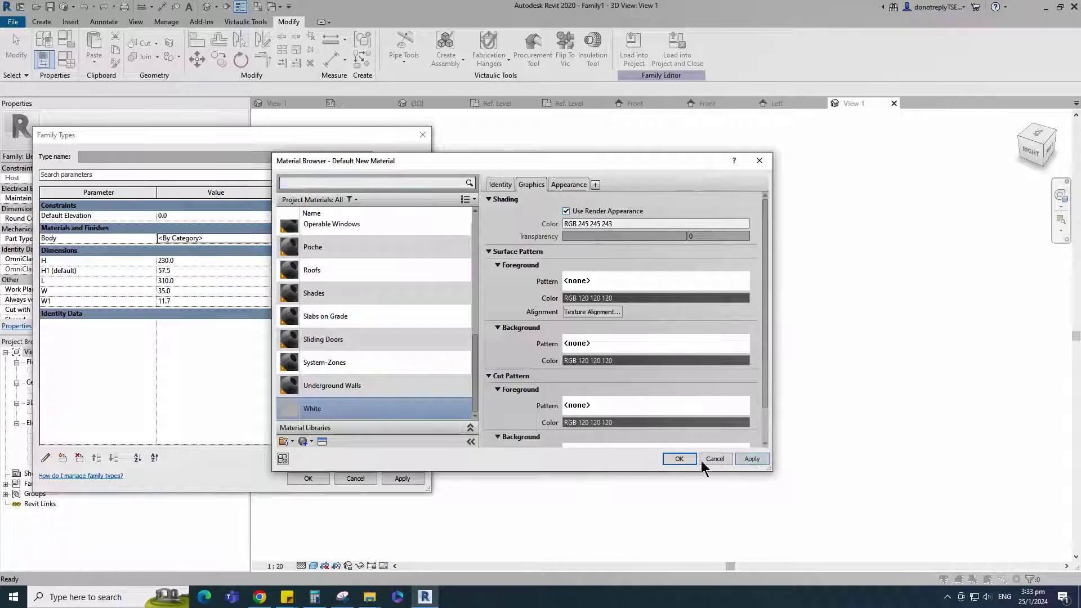
pyautogui.click(679, 458)
pyautogui.click(407, 479)
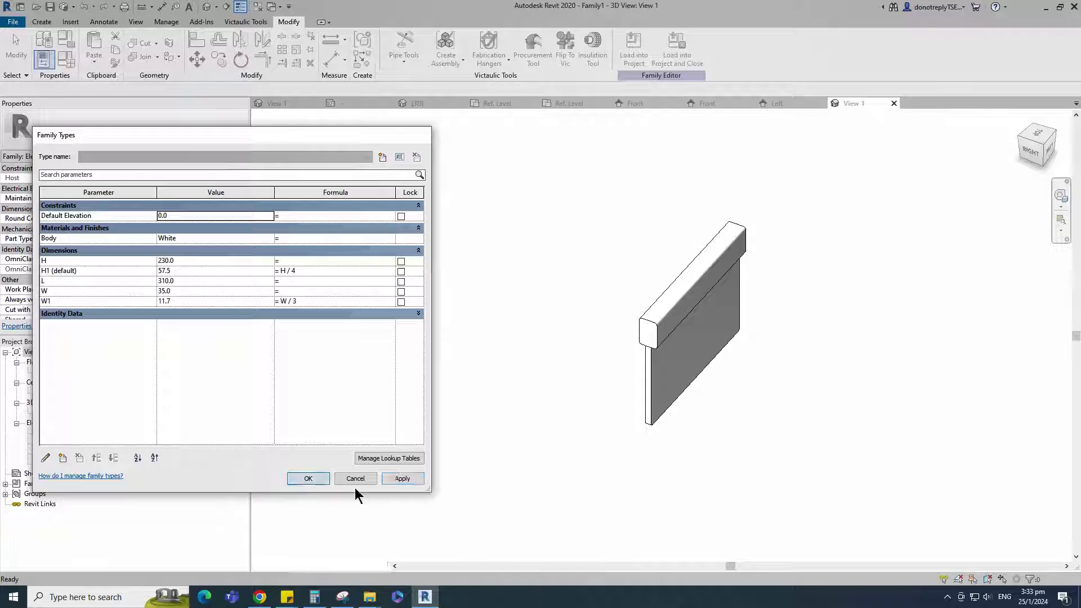
pyautogui.click(355, 483)
pyautogui.scroll(2, 518, 467)
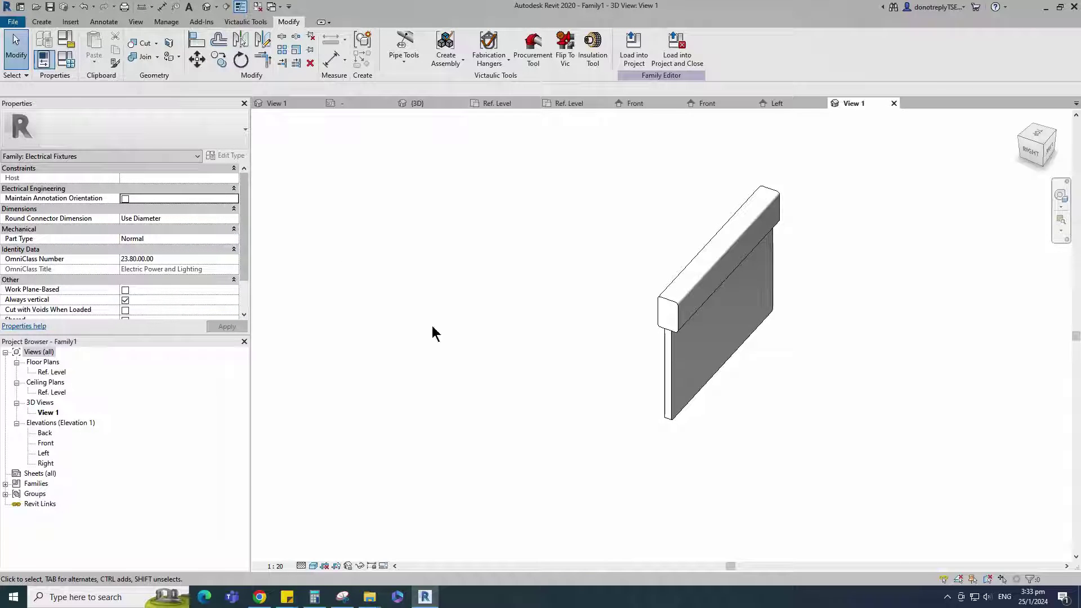
# Create a new project material named Green and apply it.
pyautogui.click(166, 21)
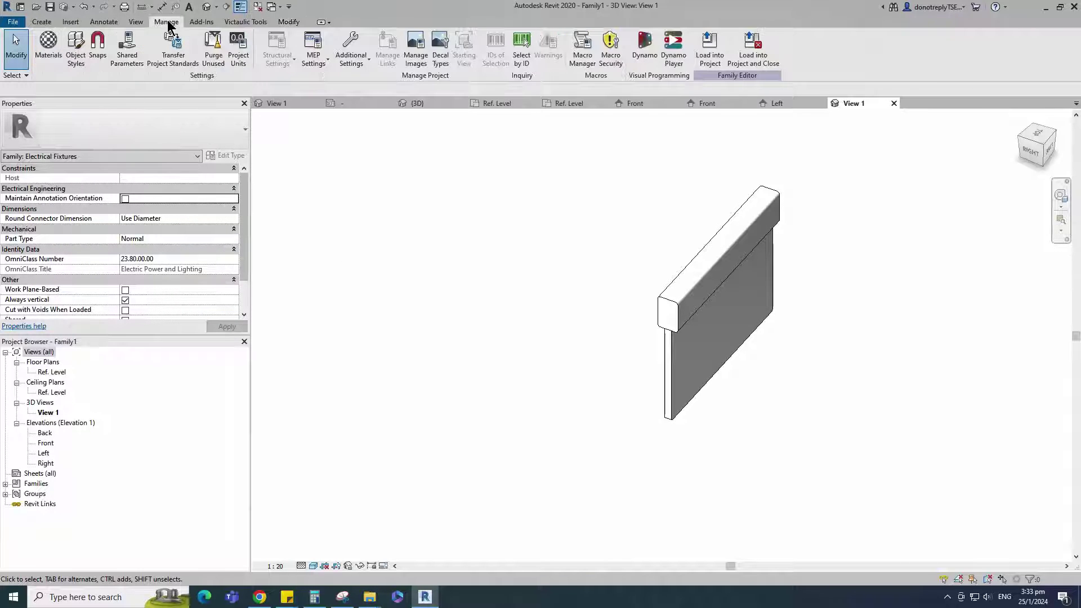
pyautogui.click(48, 45)
pyautogui.click(318, 452)
pyautogui.rightClick(336, 320)
pyautogui.click(367, 351)
pyautogui.write('Green')
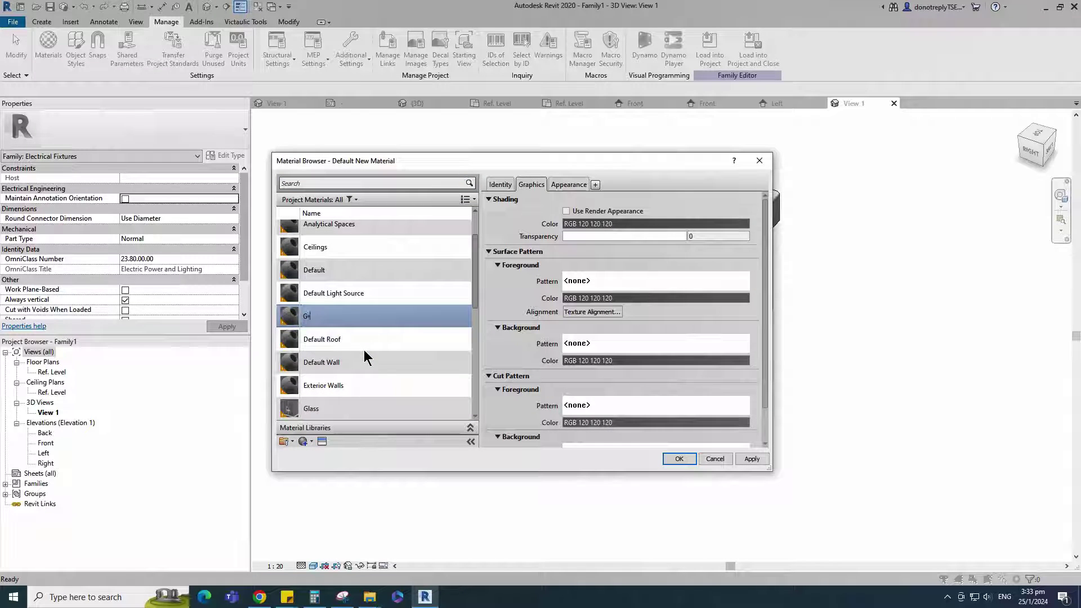
pyautogui.click(751, 459)
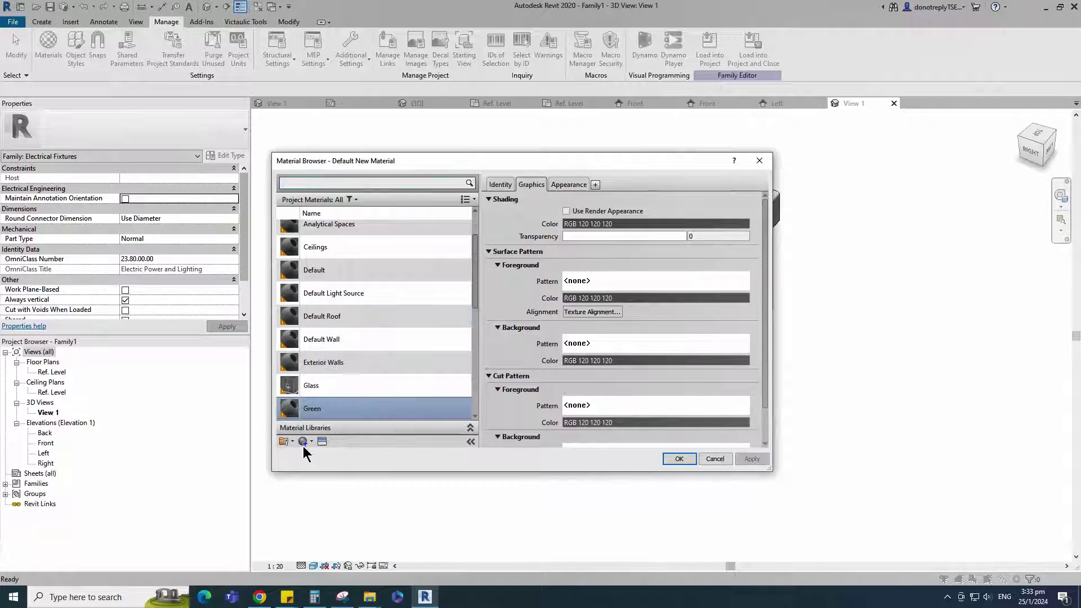
# Give the Green material the LED - Green On appearance from the Plastic library and use its render appearance for shading.
pyautogui.click(321, 442)
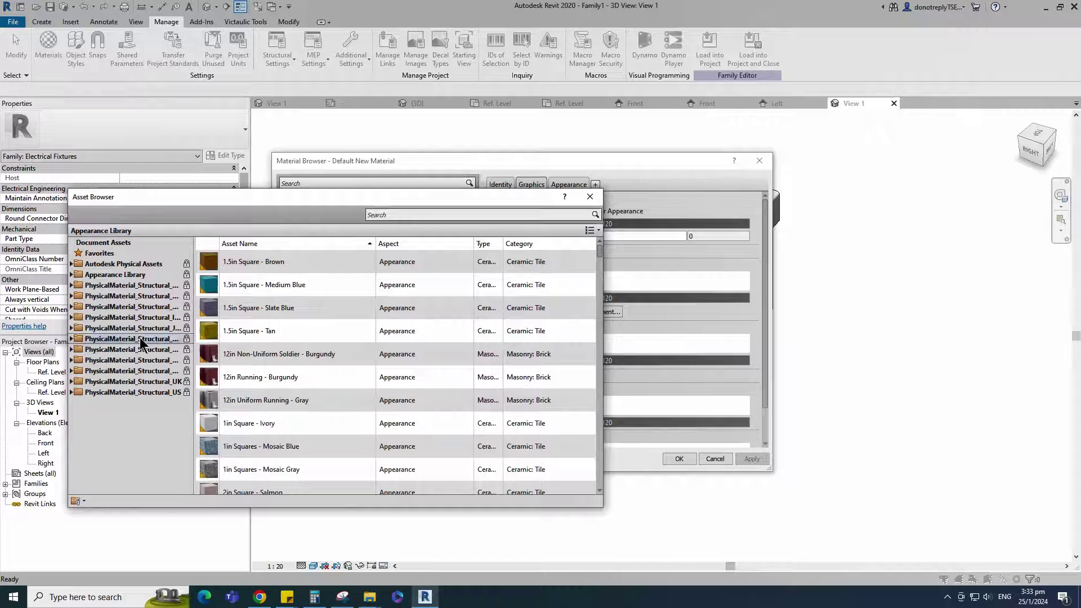
pyautogui.click(72, 275)
pyautogui.scroll(-2, 112, 419)
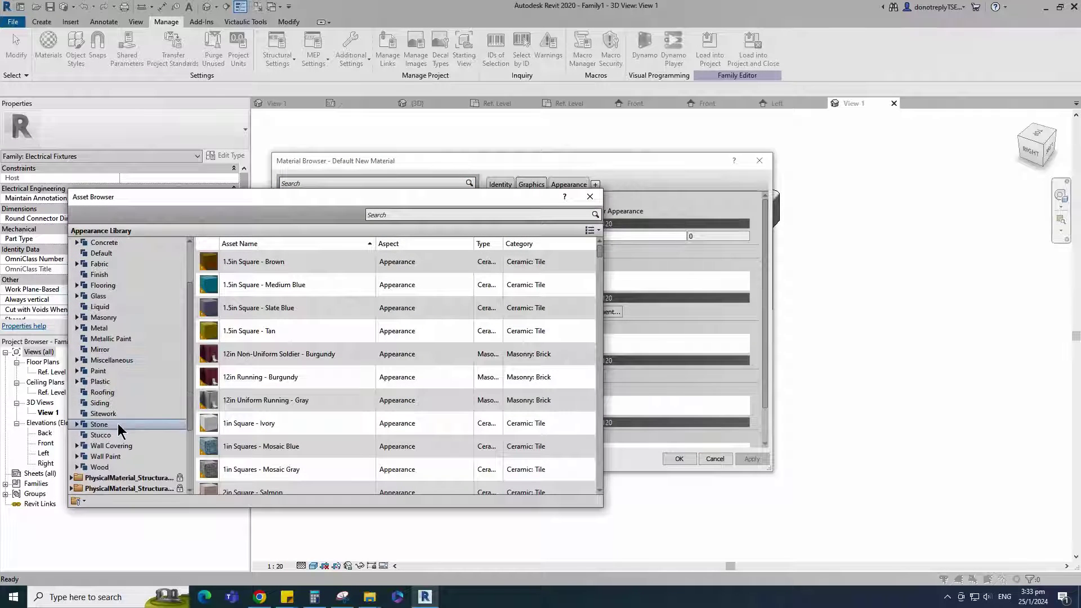
pyautogui.click(100, 381)
pyautogui.scroll(-5, 338, 405)
pyautogui.scroll(5, 338, 406)
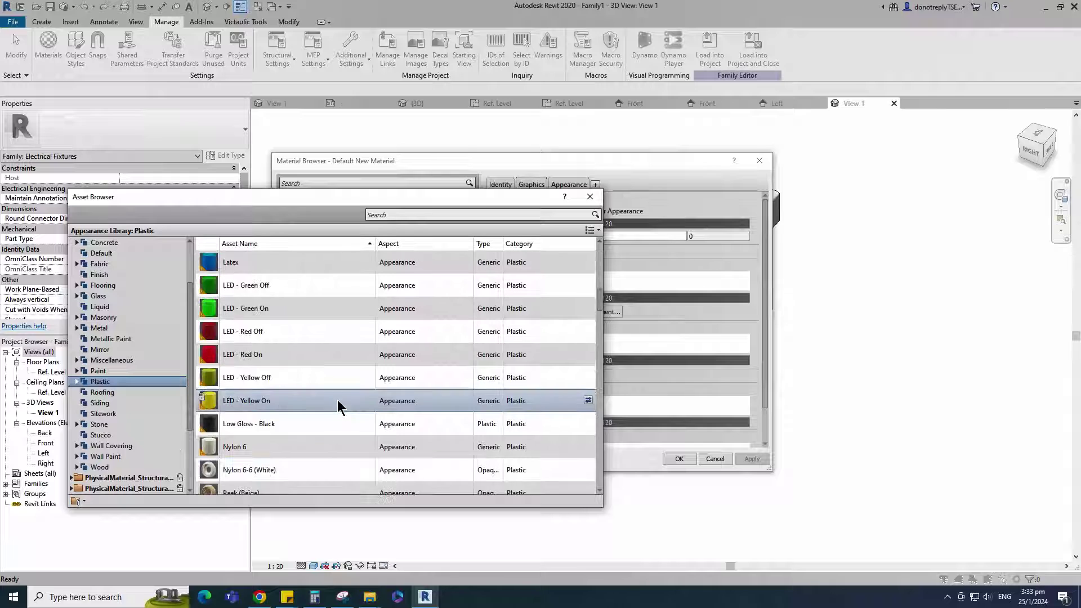
pyautogui.click(587, 374)
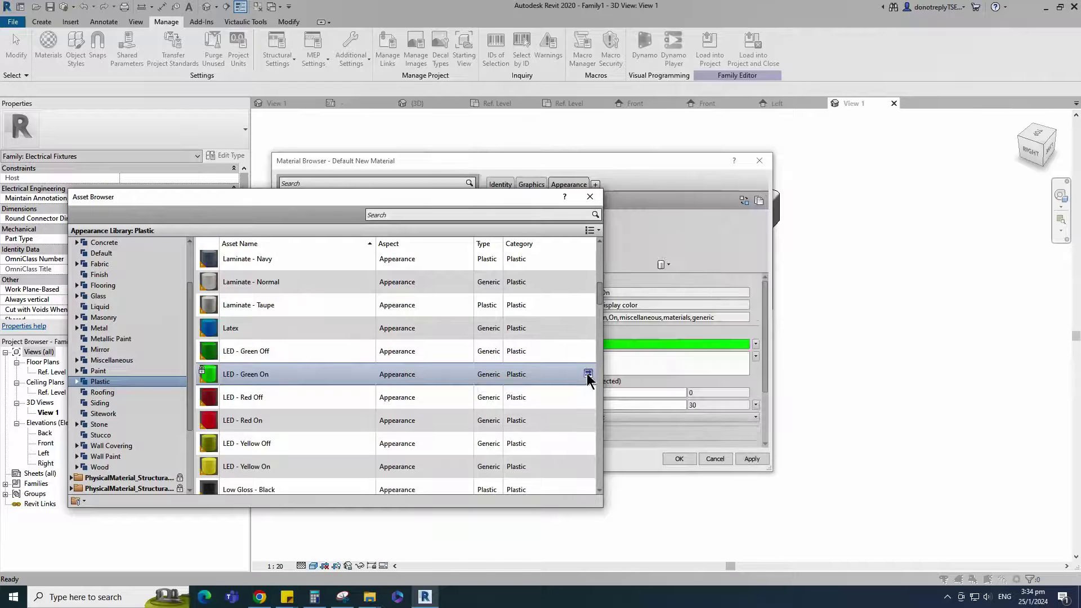
pyautogui.click(590, 197)
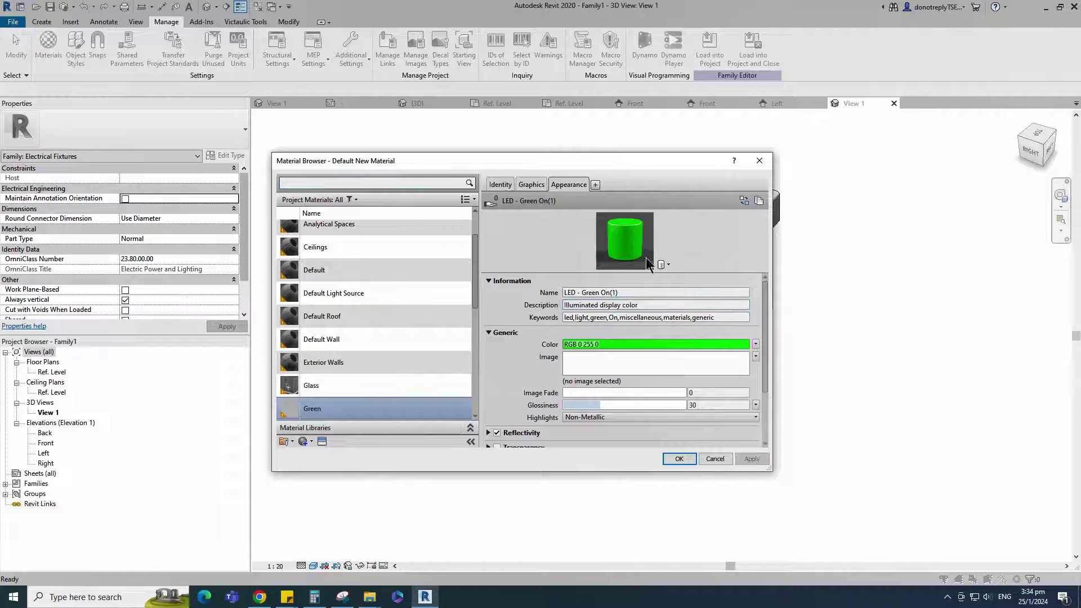
pyautogui.click(530, 185)
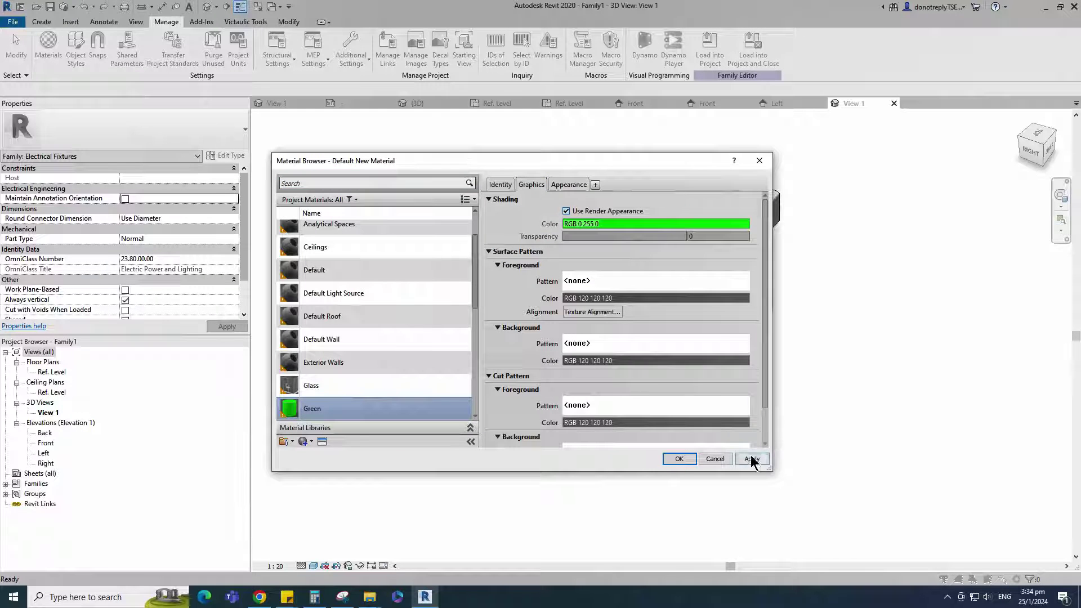
pyautogui.click(678, 460)
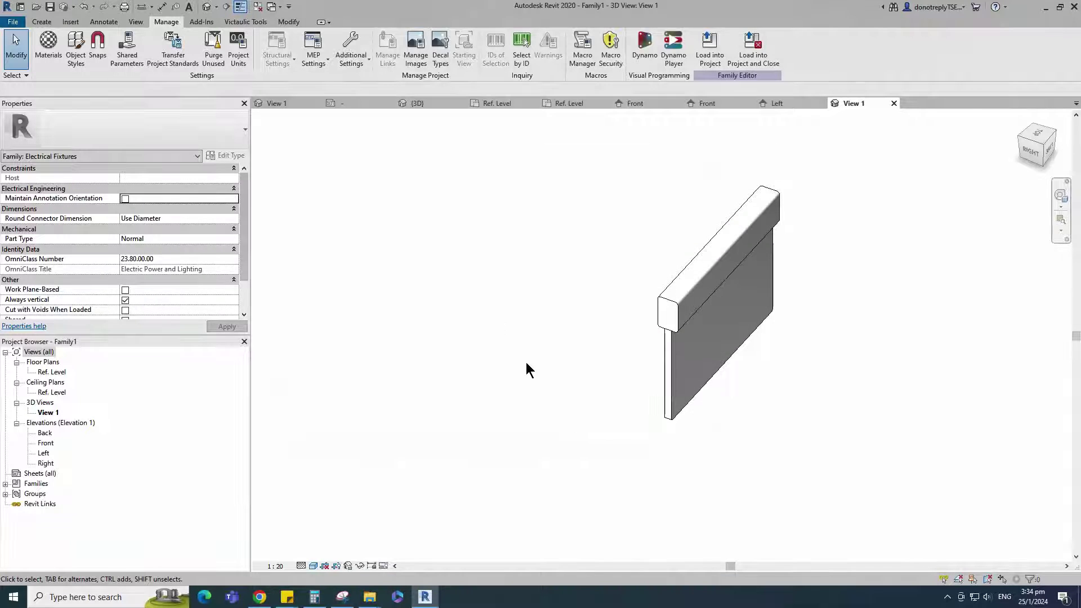
# Paint the large face of the sign panel below the housing with the Green material.
pyautogui.click(289, 22)
pyautogui.click(172, 61)
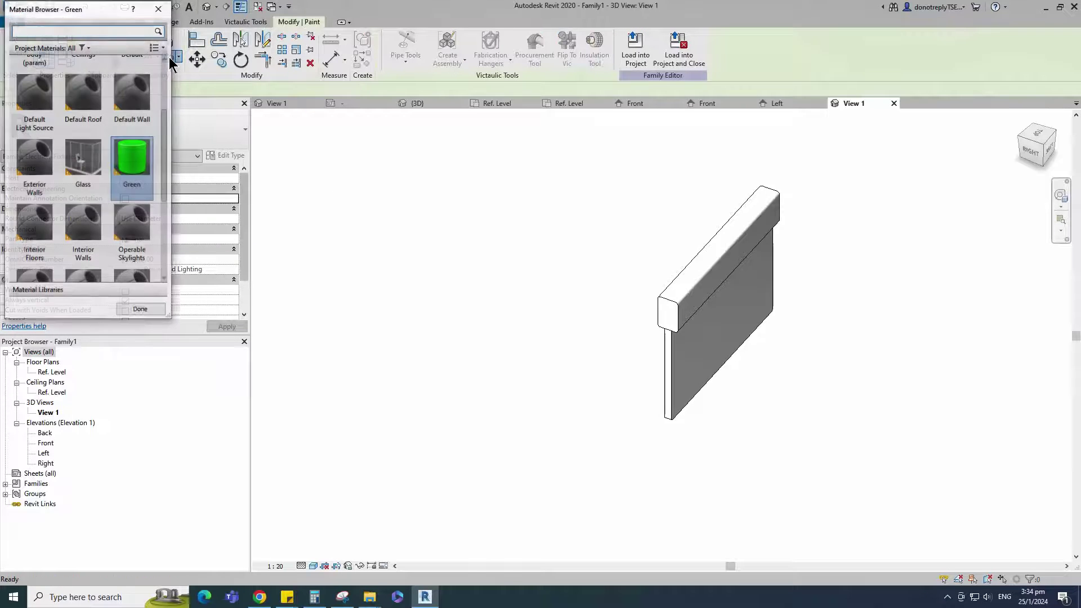
pyautogui.click(698, 393)
pyautogui.moveTo(697, 475)
pyautogui.keyDown('shift'); pyautogui.mouseDown(button='middle')
pyautogui.moveTo(890, 473)
pyautogui.moveTo(814, 369)
pyautogui.moveTo(581, 477)
pyautogui.moveTo(723, 454)
pyautogui.moveTo(687, 458)
pyautogui.moveTo(702, 377)
pyautogui.moveTo(709, 490)
pyautogui.moveTo(707, 479)
pyautogui.mouseUp(button='middle'); pyautogui.keyUp('shift')
pyautogui.click(140, 310)
pyautogui.scroll(-1, 597, 427)
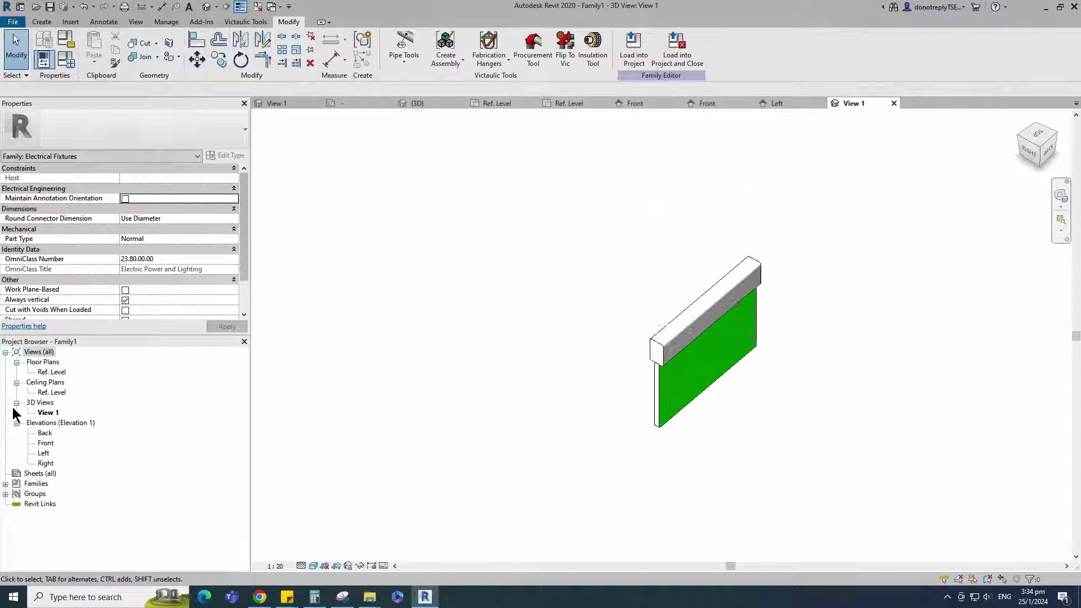
# In the Ref. Level floor plan, set the work plane to the panel's upper W1 reference plane and open the Back elevation.
pyautogui.doubleClick(55, 372)
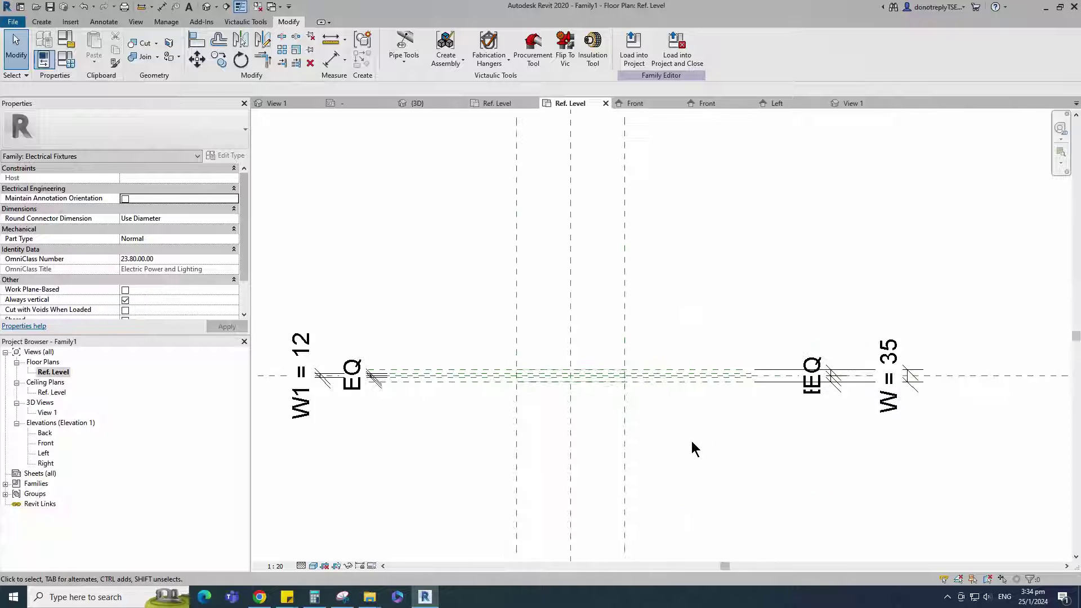
pyautogui.scroll(1, 416, 360)
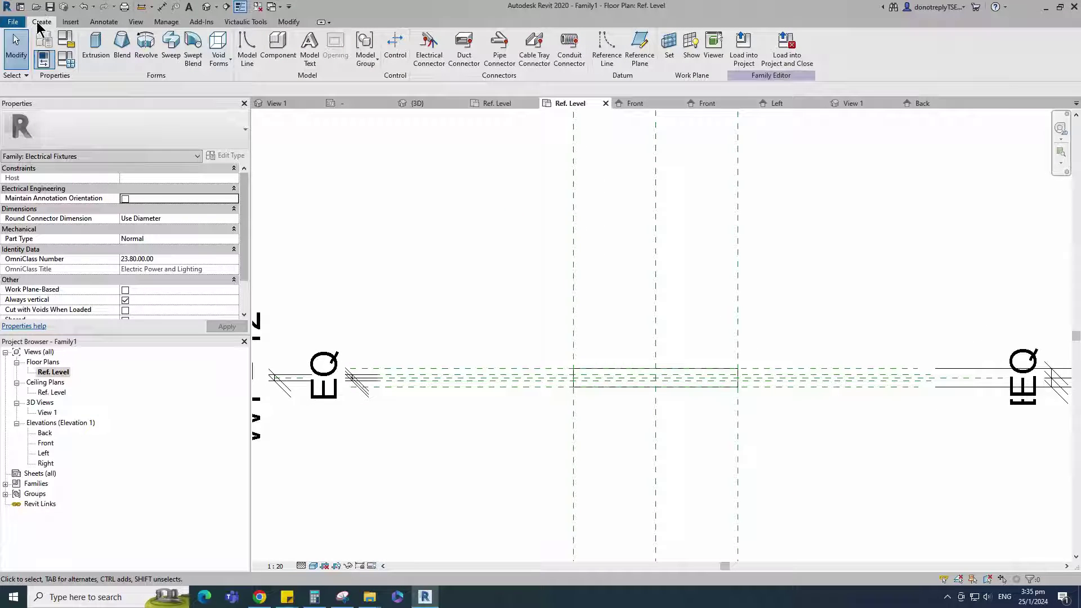
pyautogui.click(668, 46)
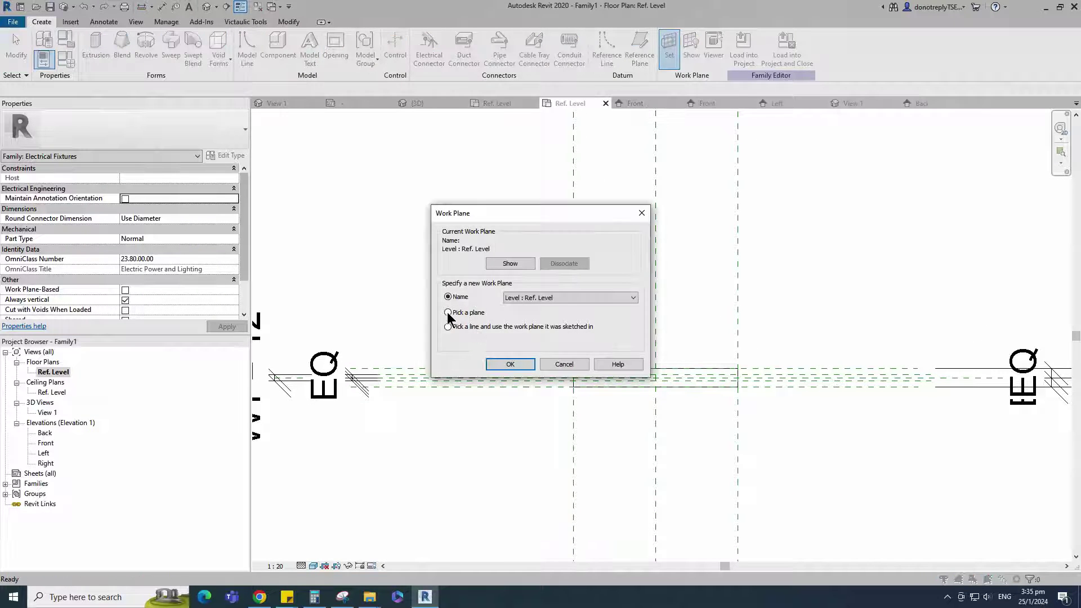
pyautogui.click(510, 364)
pyautogui.scroll(2, 567, 377)
pyautogui.click(532, 372)
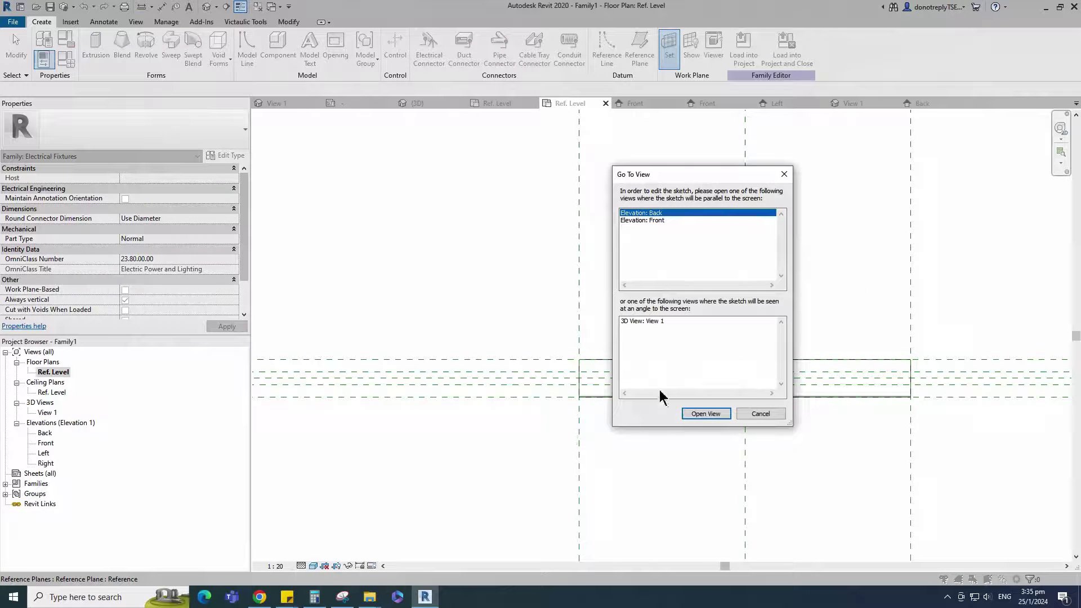
pyautogui.click(704, 415)
# Place model text reading EXIT over the sign panel in the Back elevation.
pyautogui.click(309, 48)
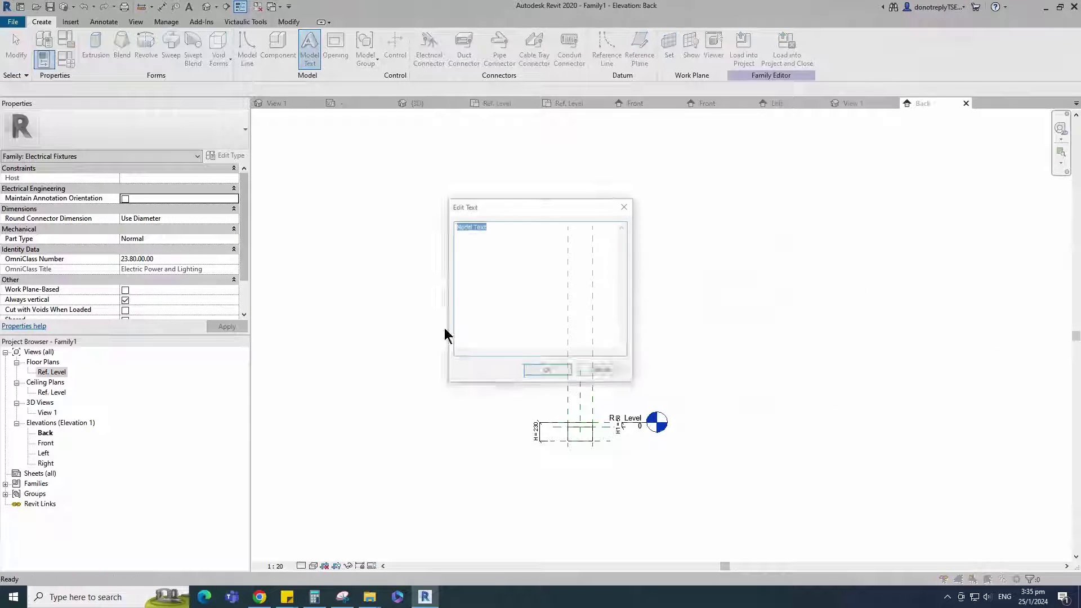
pyautogui.write('E')
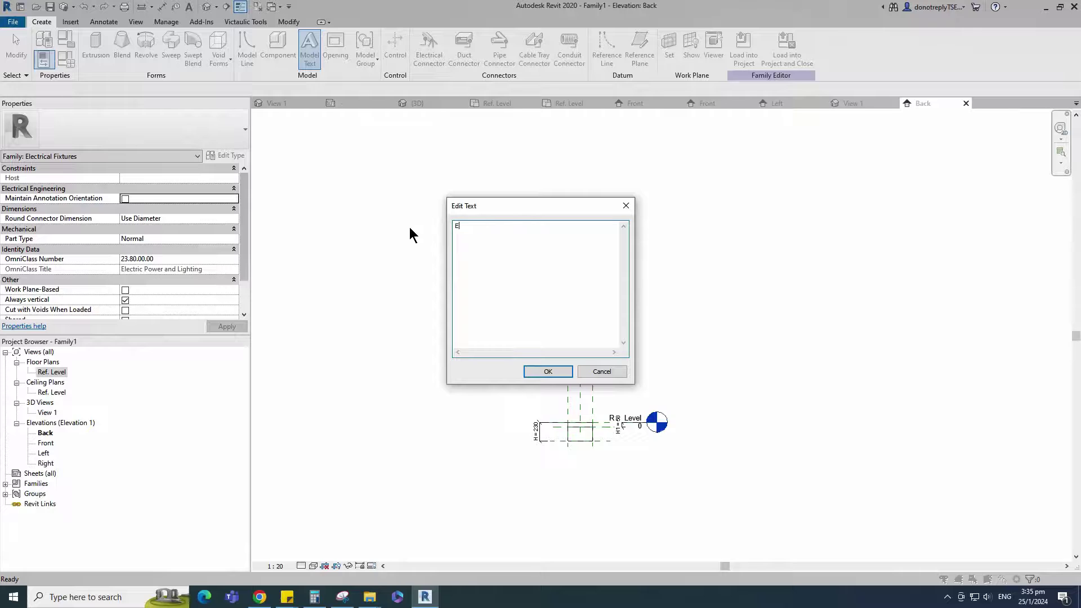
pyautogui.write('XIT')
pyautogui.click(548, 371)
pyautogui.scroll(5, 551, 433)
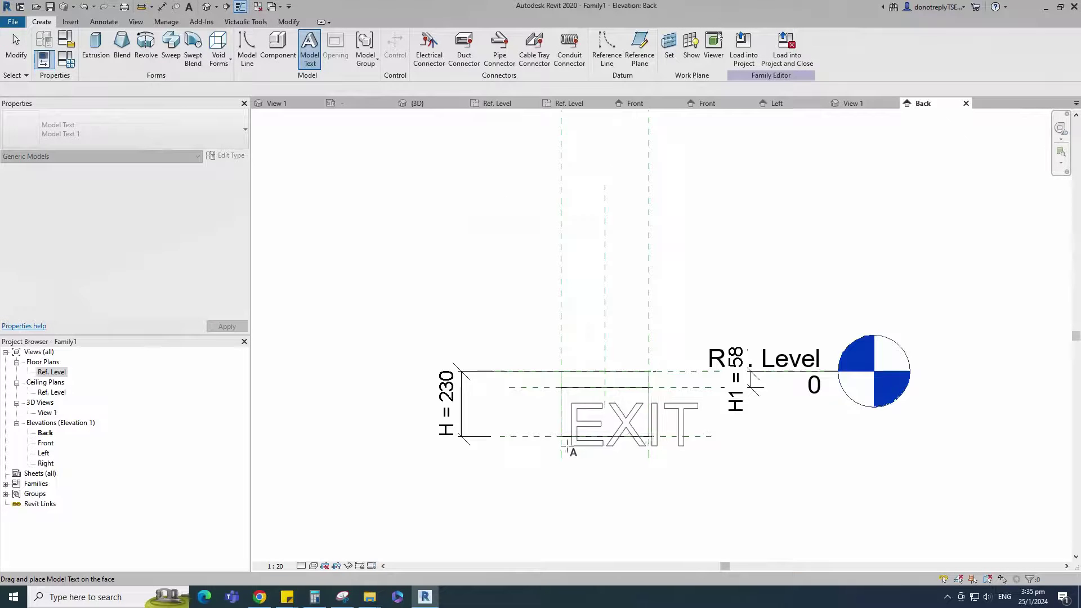
pyautogui.scroll(2, 550, 436)
pyautogui.click(536, 437)
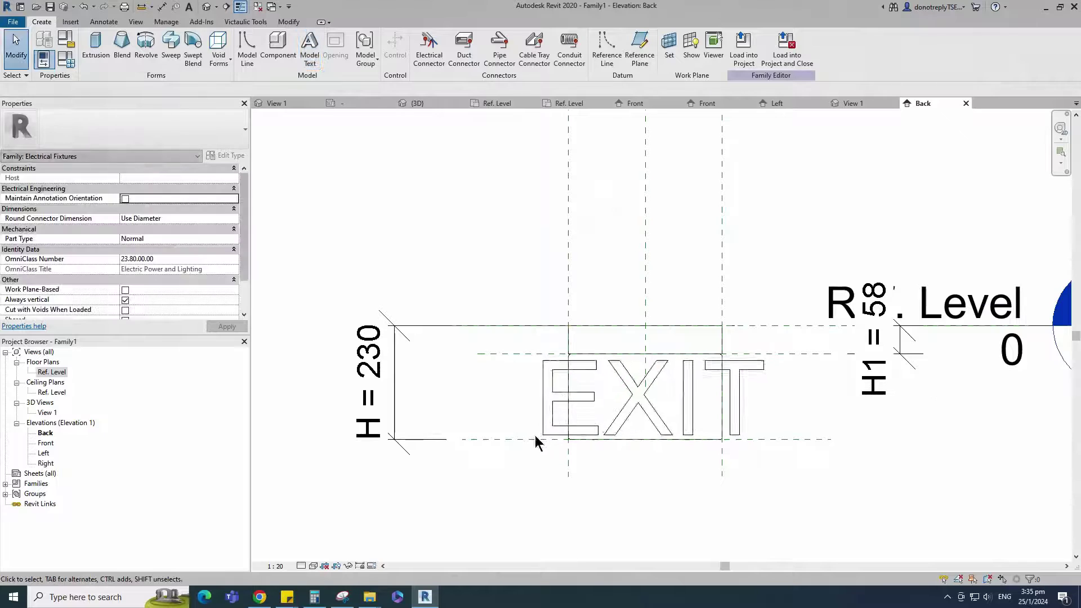
# Set the EXIT model text's depth to 2.0 and its horizontal alignment to Center.
pyautogui.scroll(-2, 536, 439)
pyautogui.scroll(1, 589, 498)
pyautogui.click(500, 403)
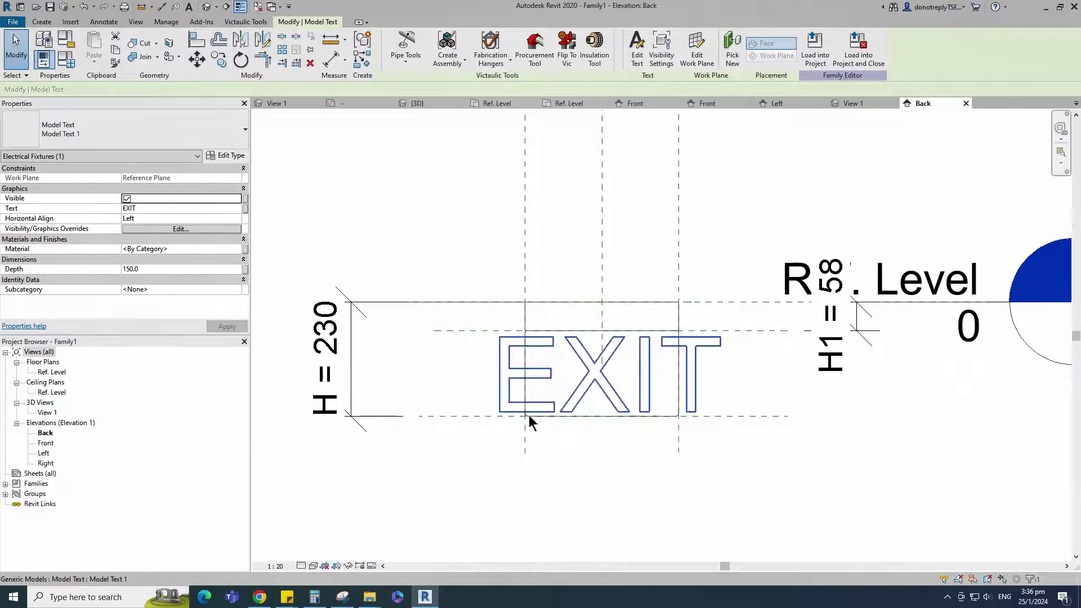
pyautogui.click(71, 272)
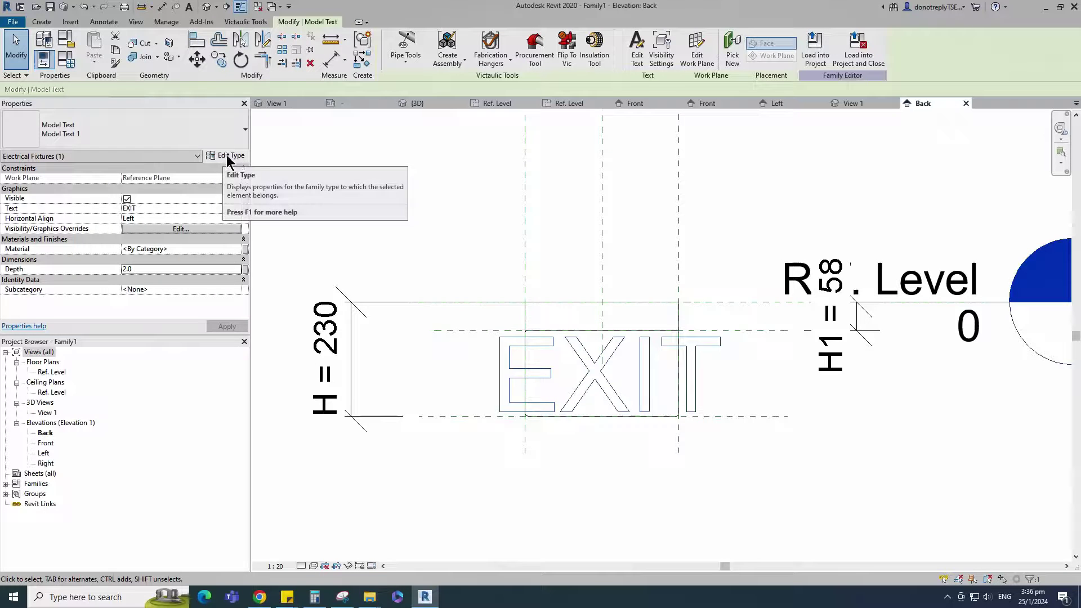
pyautogui.click(168, 219)
pyautogui.click(138, 238)
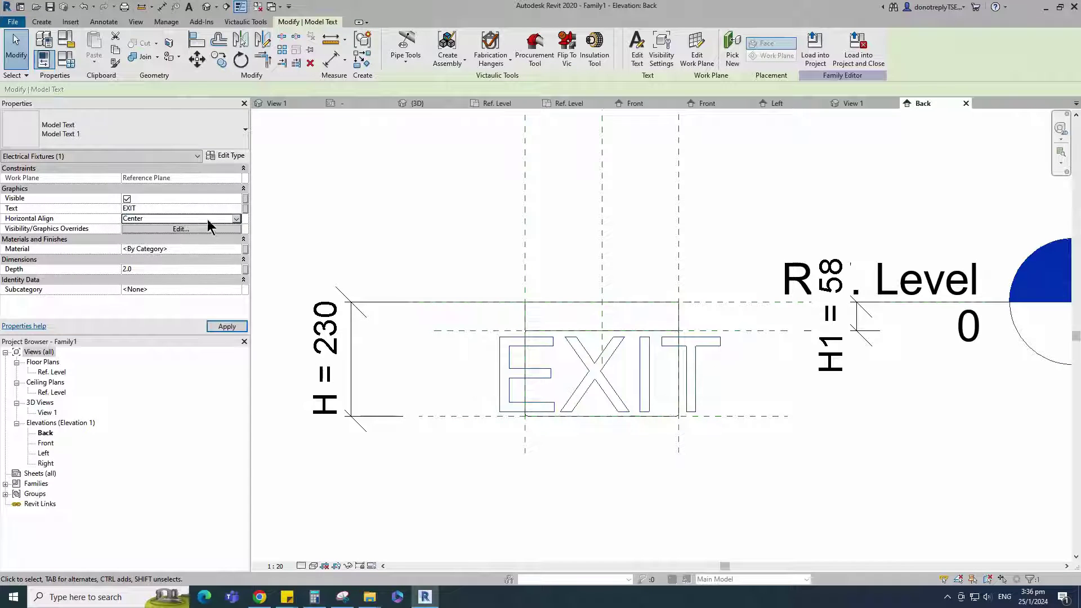
# Set the text size of the EXIT text's type, Model Text 1, to 70.
pyautogui.click(230, 156)
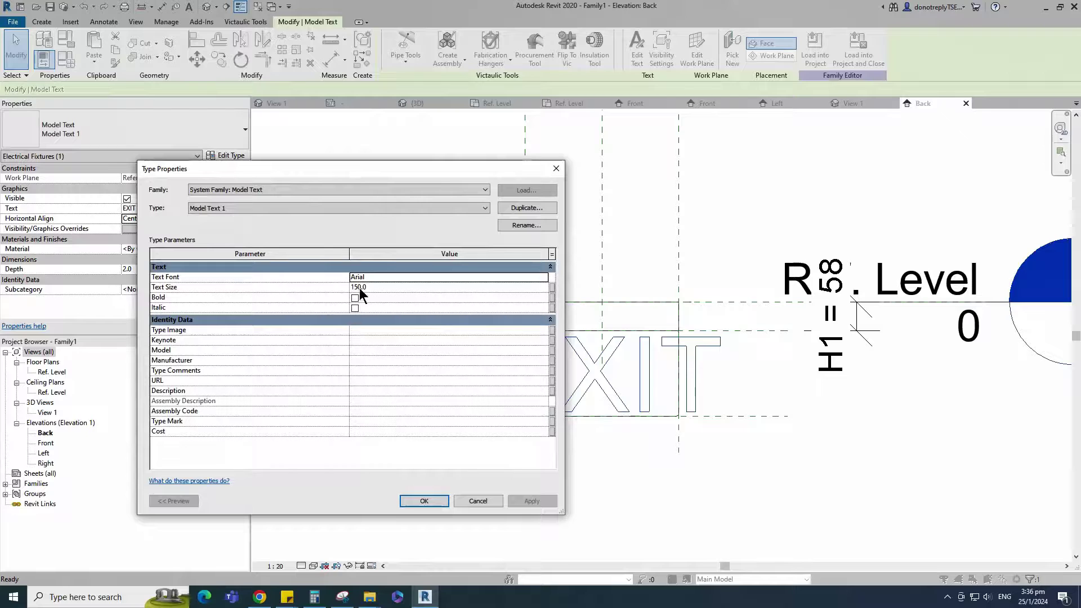
pyautogui.write('70')
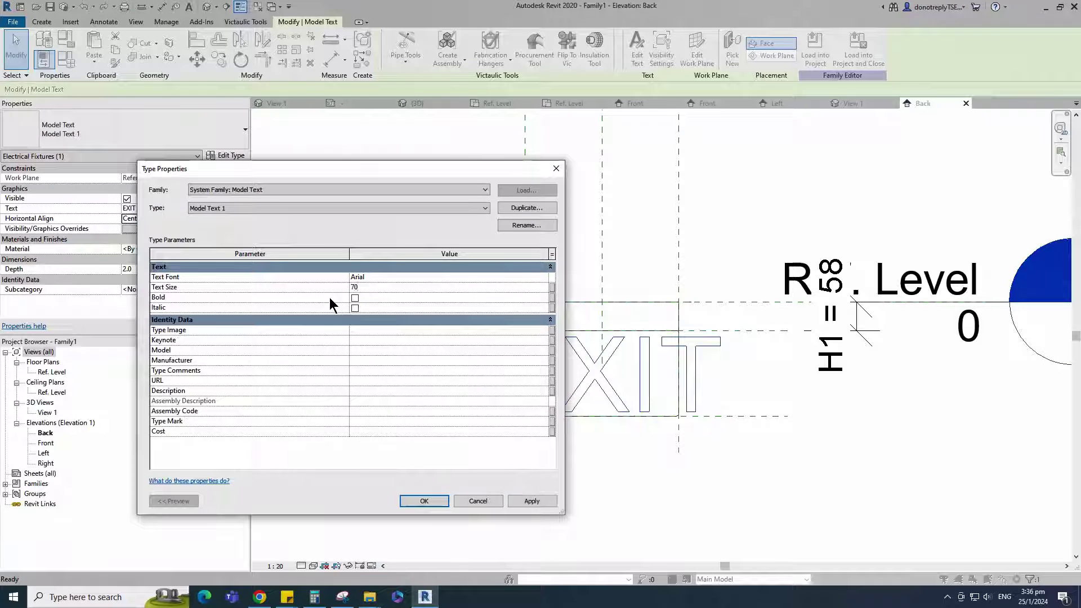
pyautogui.click(532, 501)
pyautogui.click(424, 500)
pyautogui.click(486, 478)
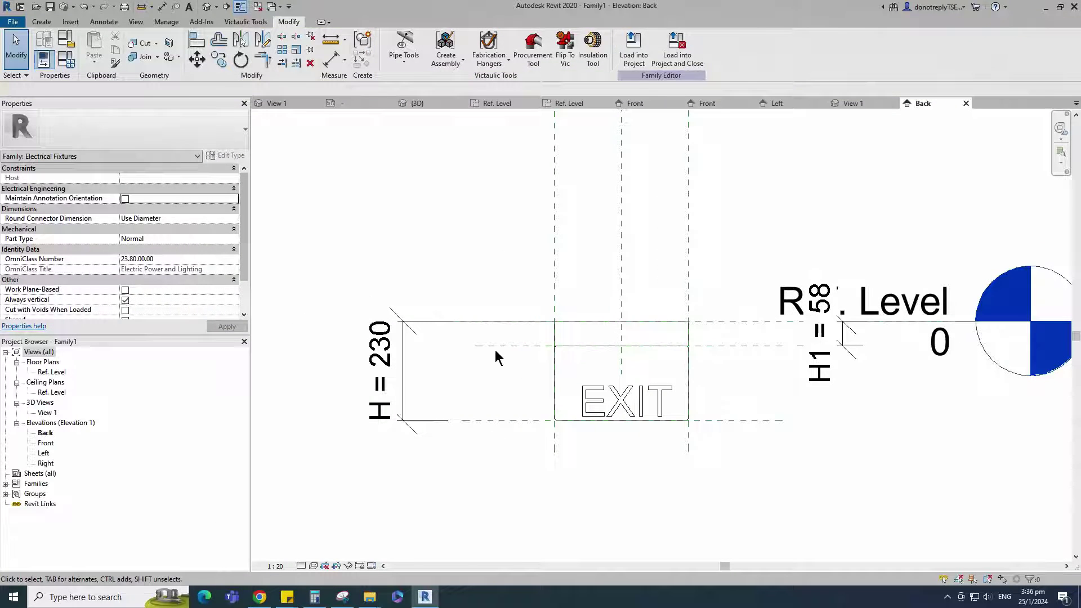
# Add a horizontal reference plane across the sign panel in the Back elevation, offset 90 below the H1 reference plane.
pyautogui.press('r')
pyautogui.press('p')
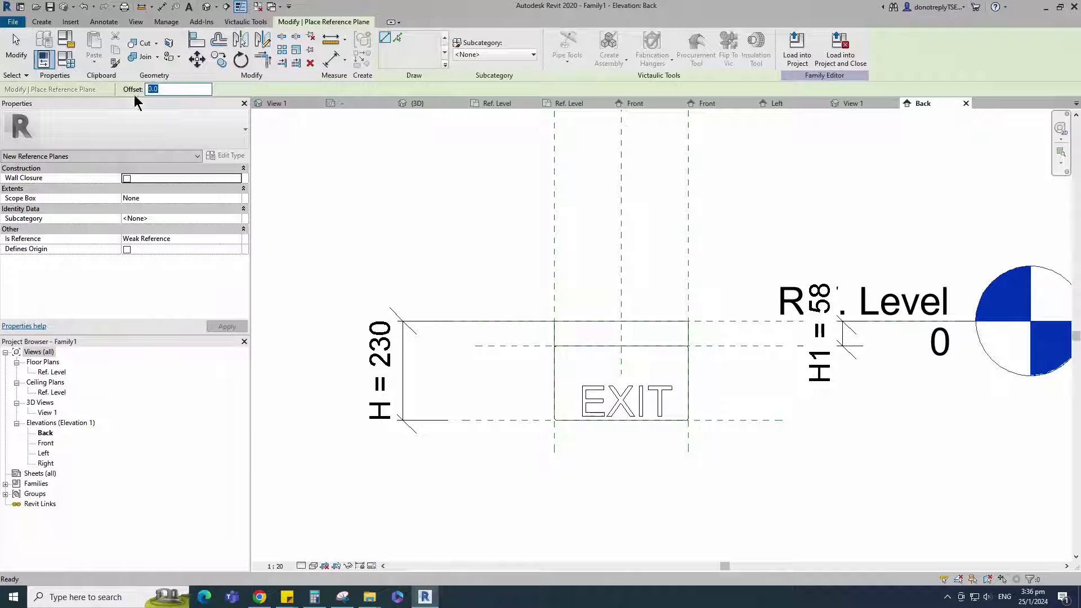
pyautogui.click(492, 352)
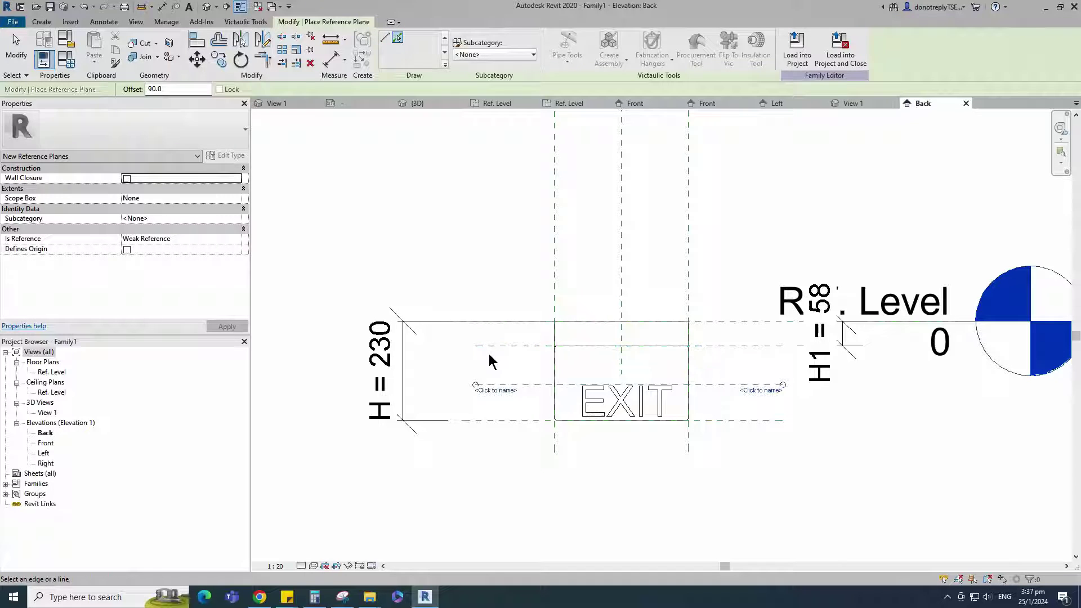
# Dimension the panel's lower, middle and upper horizontal reference planes and constrain the two spacings to be equal.
pyautogui.press('d')
pyautogui.press('i')
pyautogui.click(488, 419)
pyautogui.click(484, 384)
pyautogui.click(482, 347)
pyautogui.scroll(2, 484, 367)
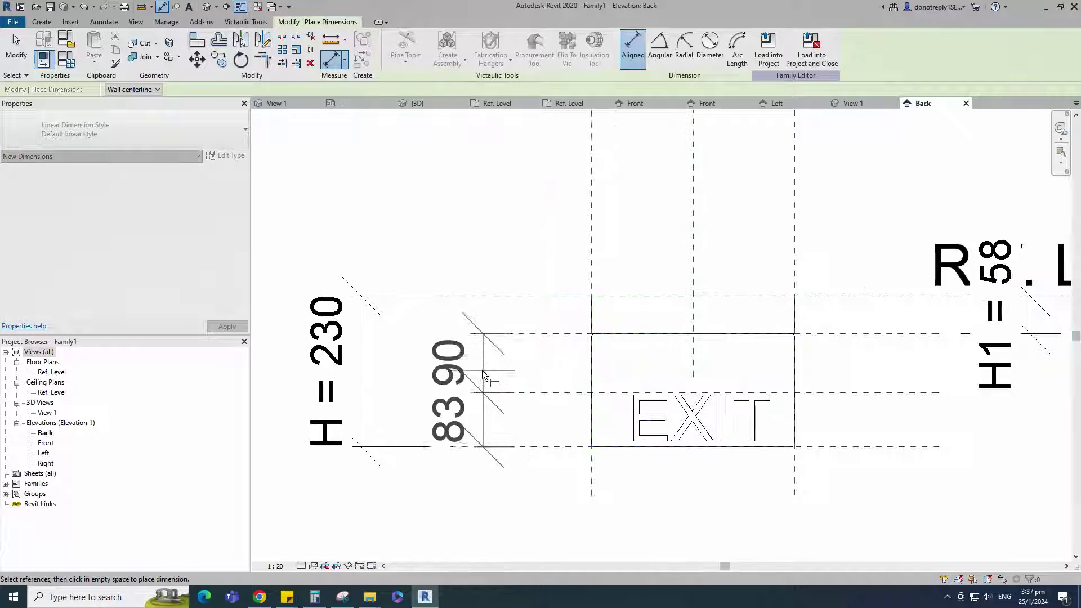
pyautogui.click(452, 357)
pyautogui.click(281, 389)
pyautogui.scroll(-1, 296, 420)
pyautogui.press('Escape')
pyautogui.press('Escape')
# Align the EXIT model text with the panel's horizontal middle reference plane and vertical center reference plane.
pyautogui.press('a')
pyautogui.press('l')
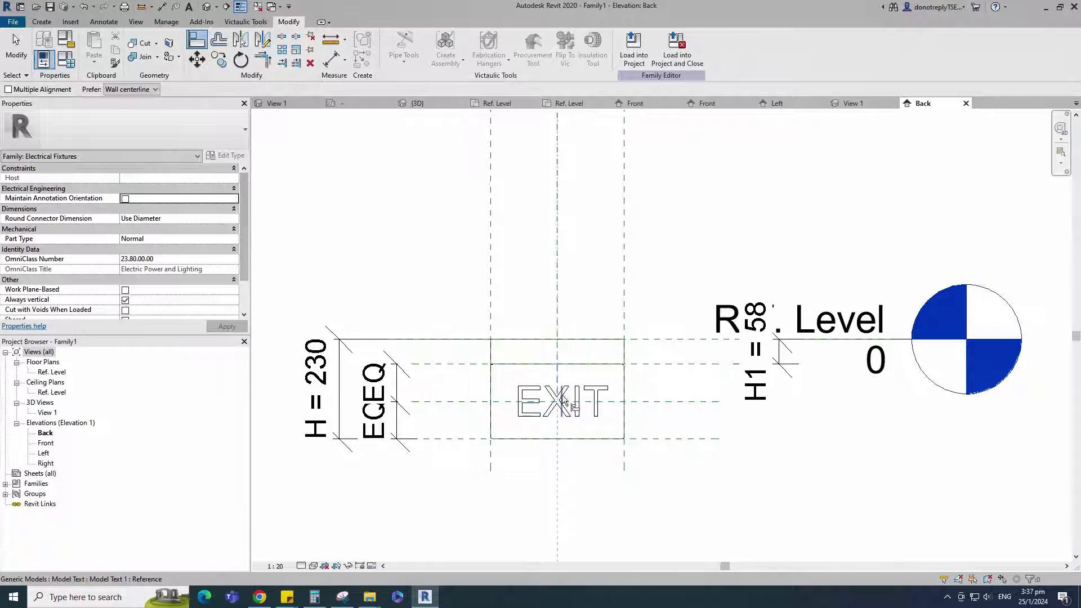
pyautogui.scroll(-1, 653, 497)
pyautogui.press('Escape')
pyautogui.scroll(1, 605, 489)
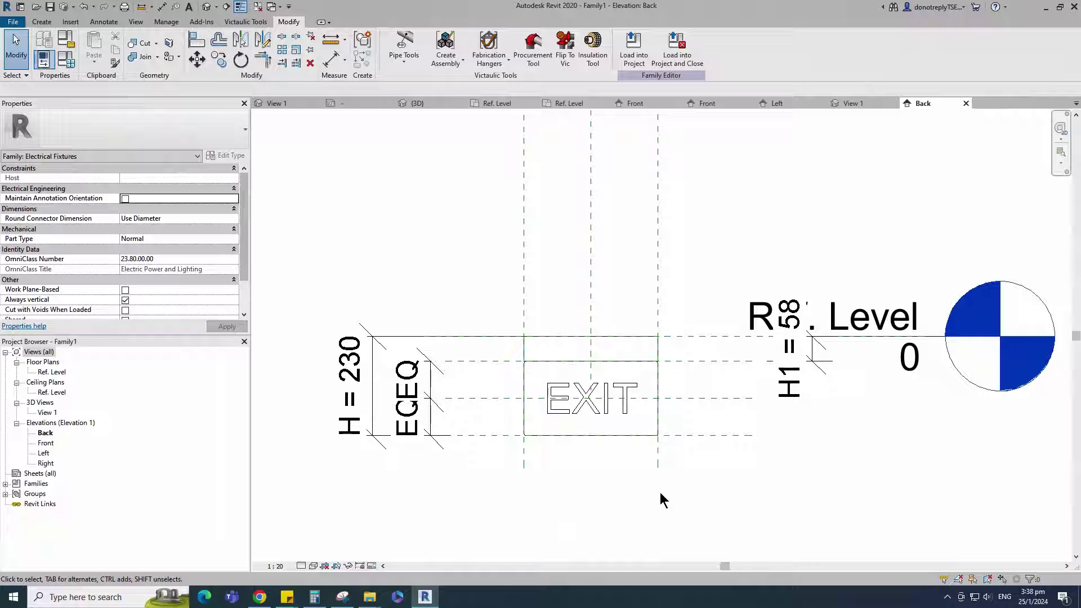
# Open the Ref. Level floor plan and switch its visual style to wireframe.
pyautogui.doubleClick(50, 373)
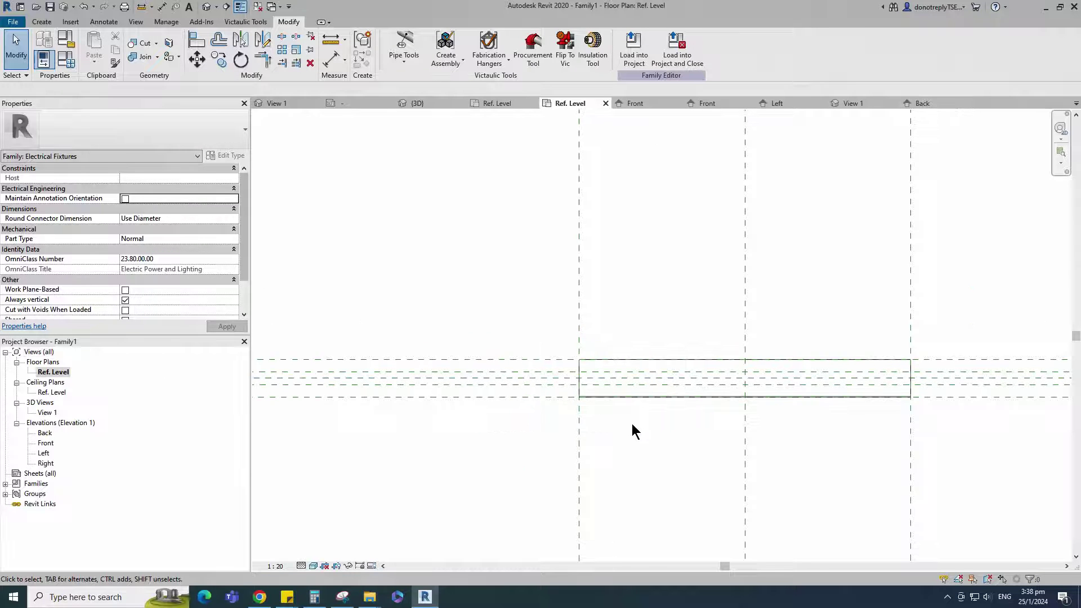
pyautogui.click(314, 566)
pyautogui.click(332, 520)
# Mirror the EXIT model text about the sign's horizontal center reference plane to create a copy on the panel's opposite face.
pyautogui.scroll(1, 820, 381)
pyautogui.click(507, 349)
pyautogui.scroll(-1, 509, 349)
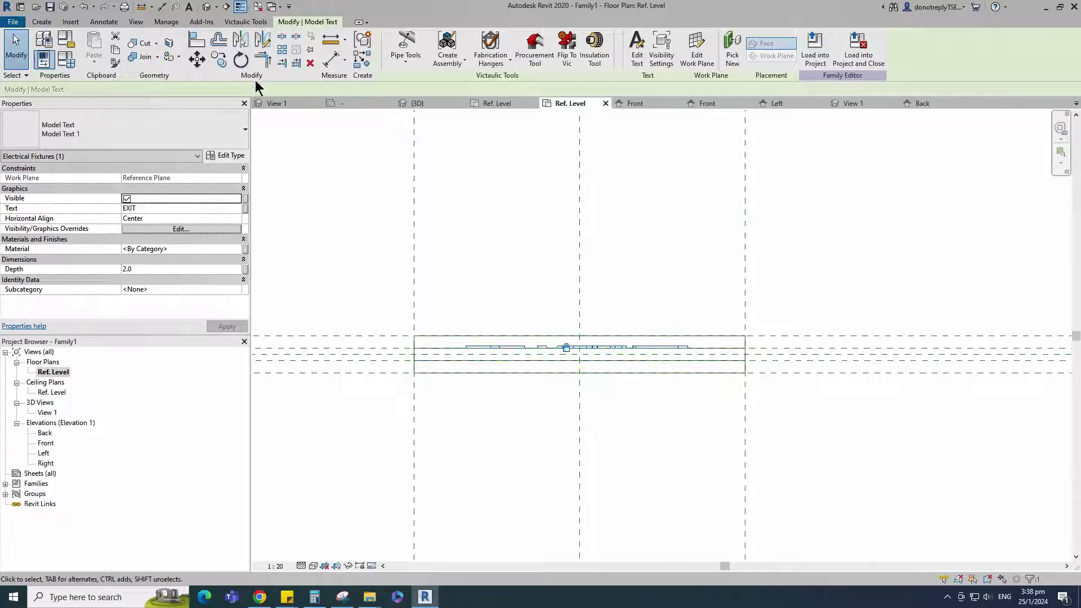
pyautogui.click(269, 192)
pyautogui.click(336, 353)
pyautogui.click(528, 434)
pyautogui.scroll(-1, 579, 434)
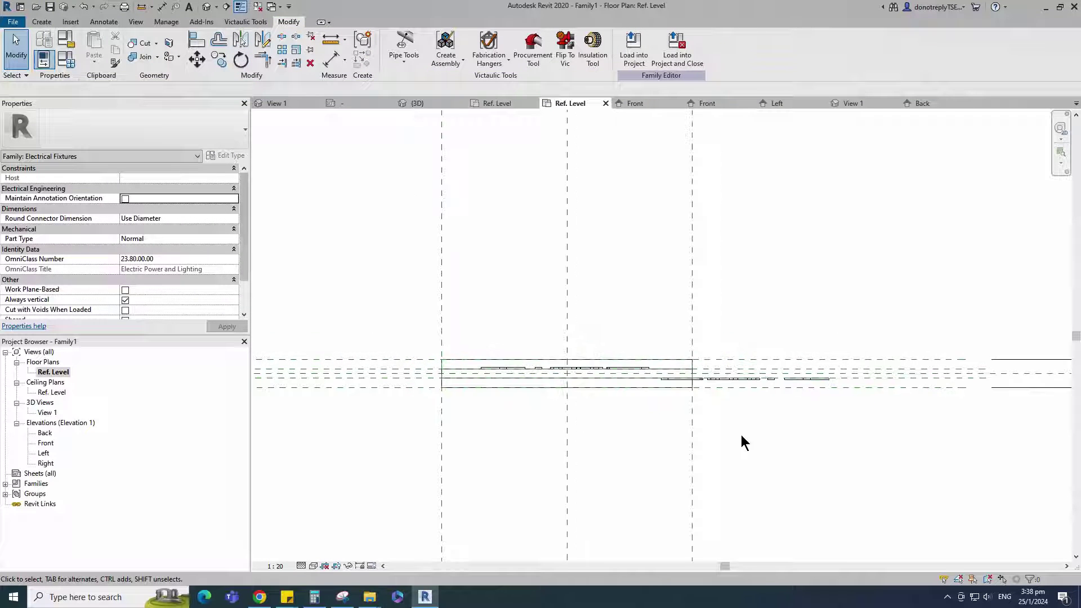
pyautogui.scroll(-1, 745, 379)
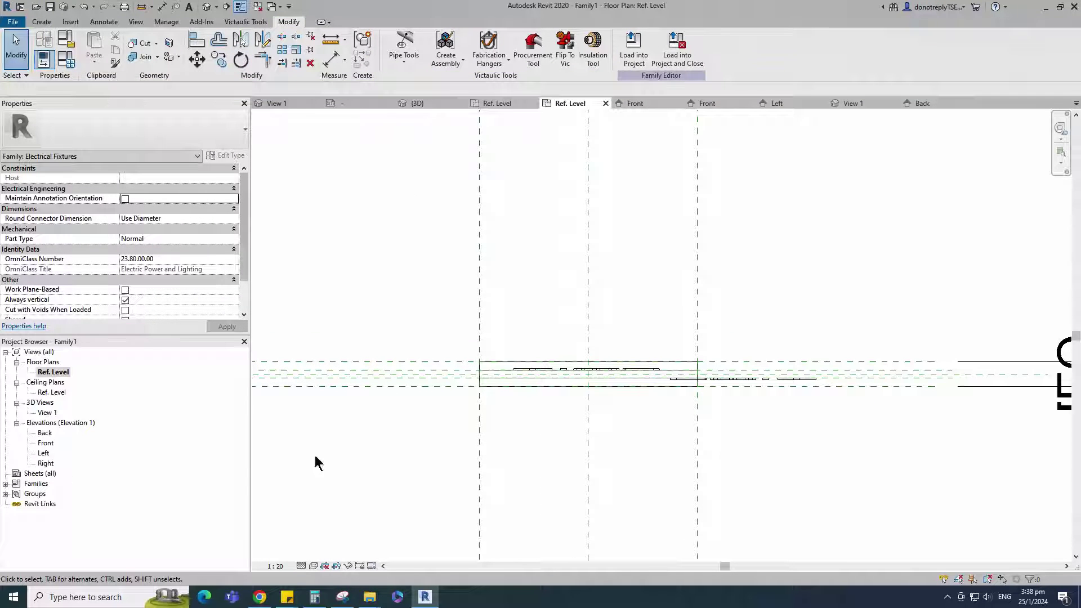
# Align the mirrored EXIT text with the vertical center reference plane in the Front elevation.
pyautogui.doubleClick(46, 444)
pyautogui.scroll(2, 619, 403)
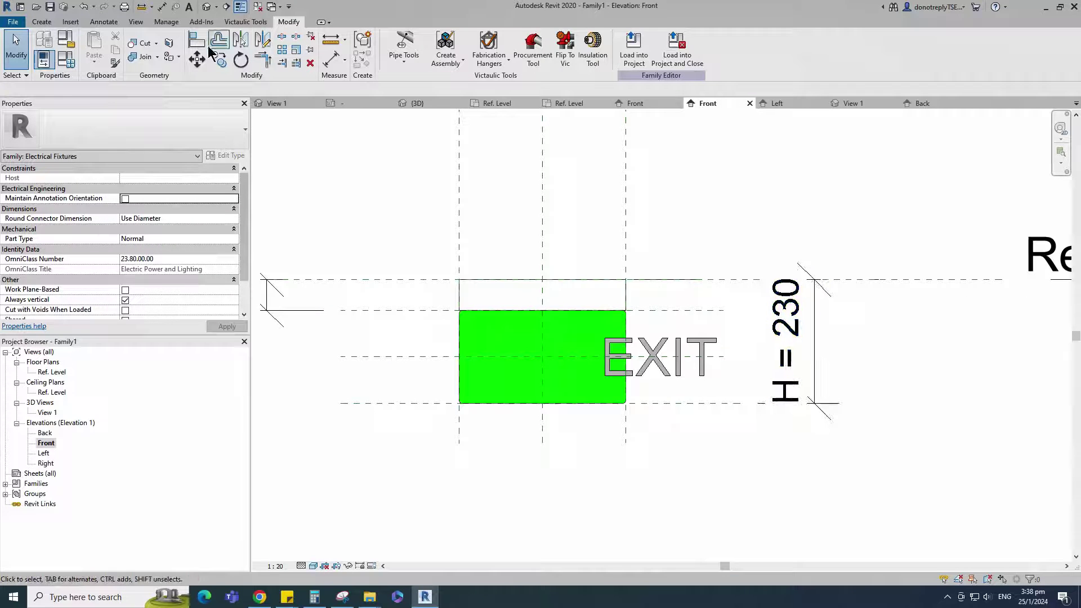
pyautogui.press('a')
pyautogui.press('l')
pyautogui.click(656, 361)
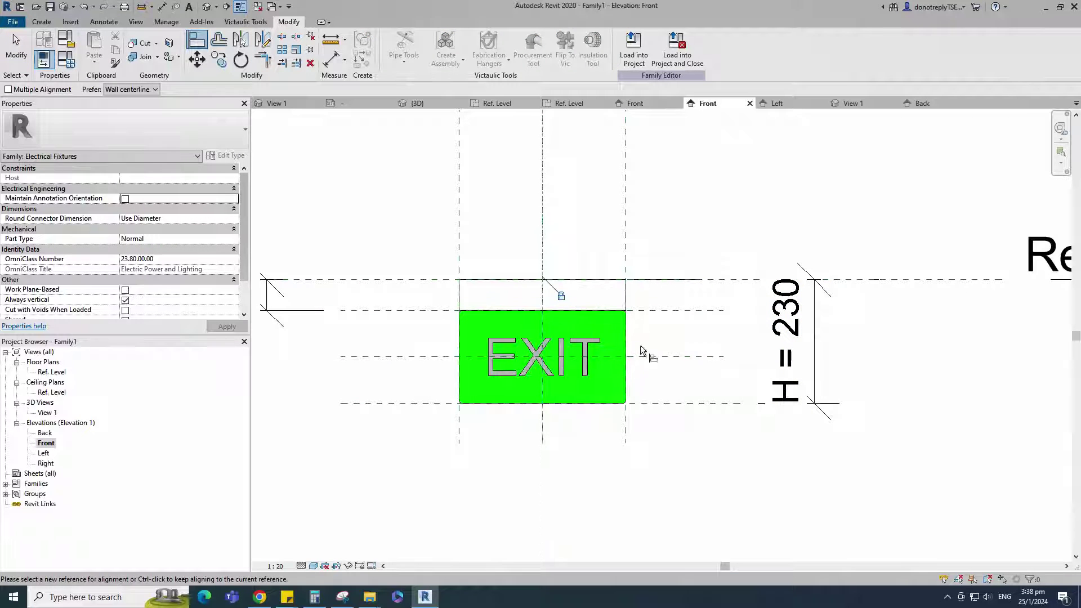
pyautogui.press('Escape')
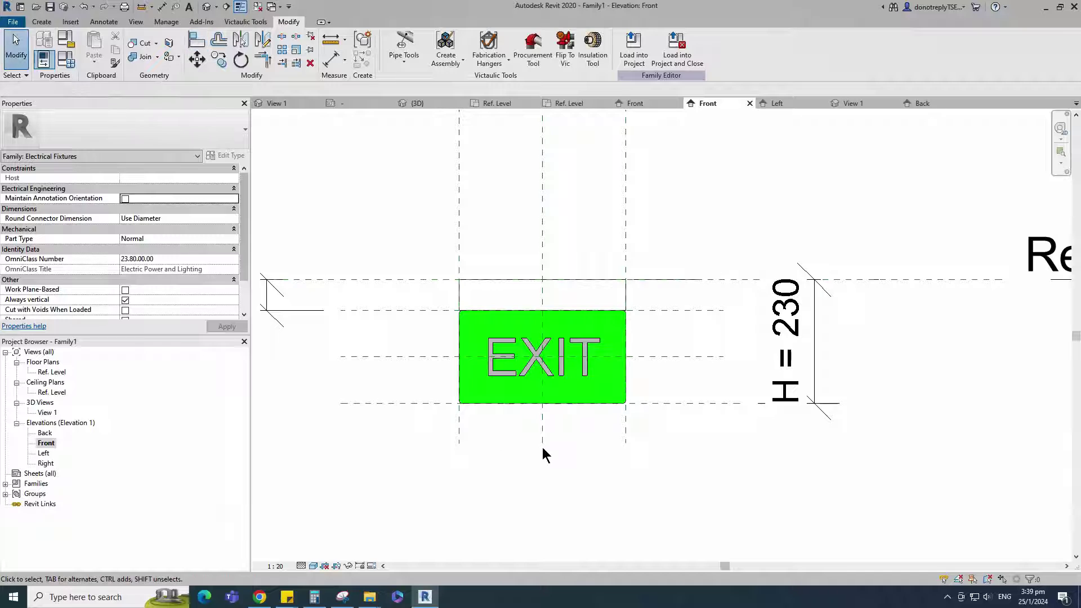
# Check both faces of the sign in the 3D view and switch the Back elevation to a shaded visual style.
pyautogui.hotkey('ctrl', 'Tab')
pyautogui.keyDown('shift'); pyautogui.moveTo(238, 453); pyautogui.dragTo(675, 468, button='middle'); pyautogui.keyUp('shift')
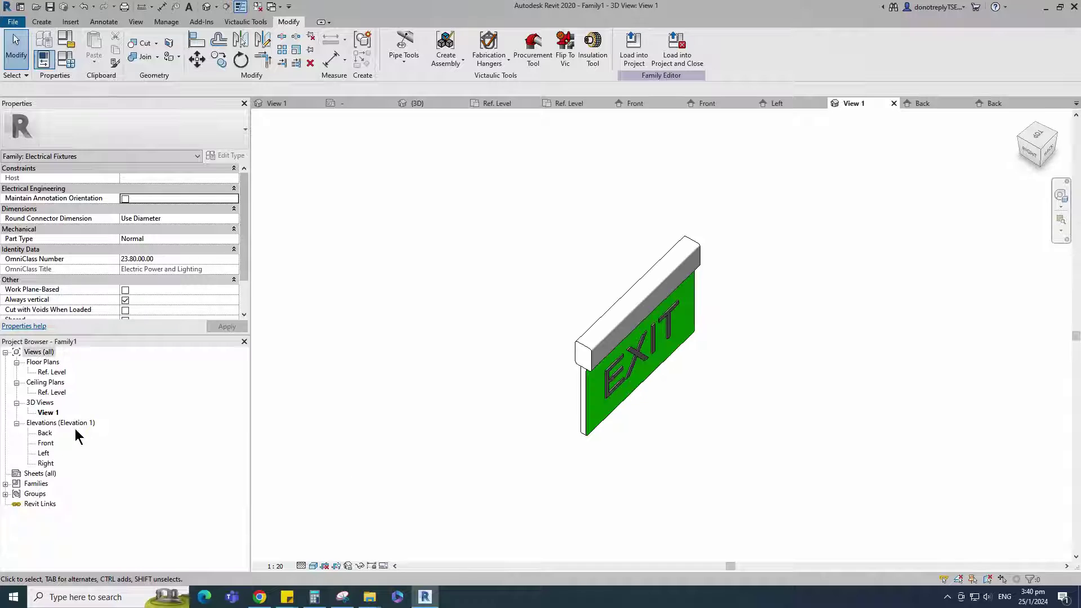
pyautogui.doubleClick(45, 433)
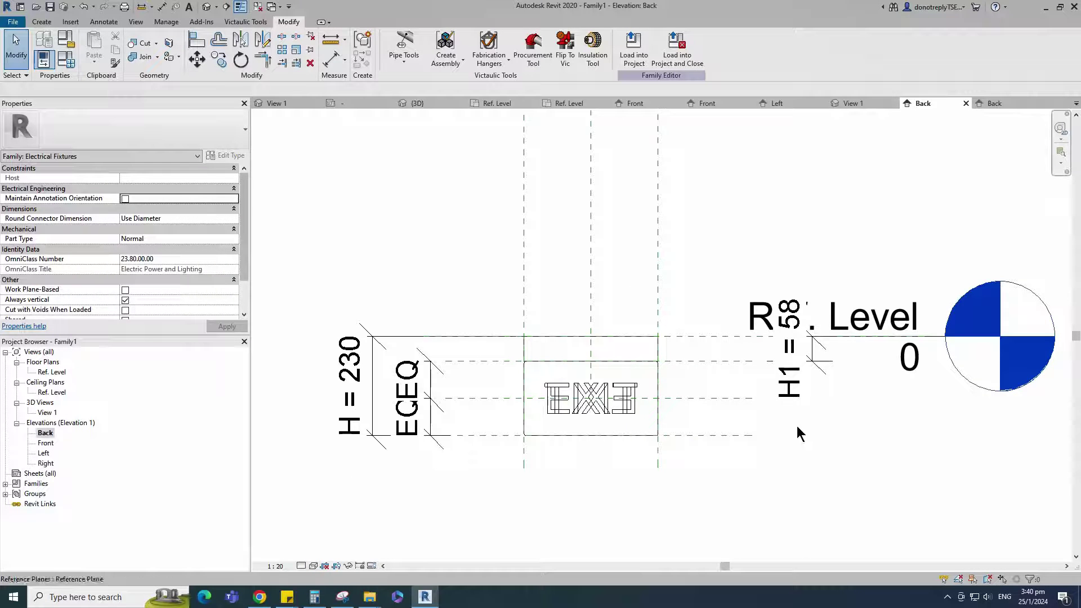
pyautogui.scroll(1, 799, 426)
pyautogui.click(313, 566)
pyautogui.click(328, 524)
pyautogui.scroll(1, 676, 458)
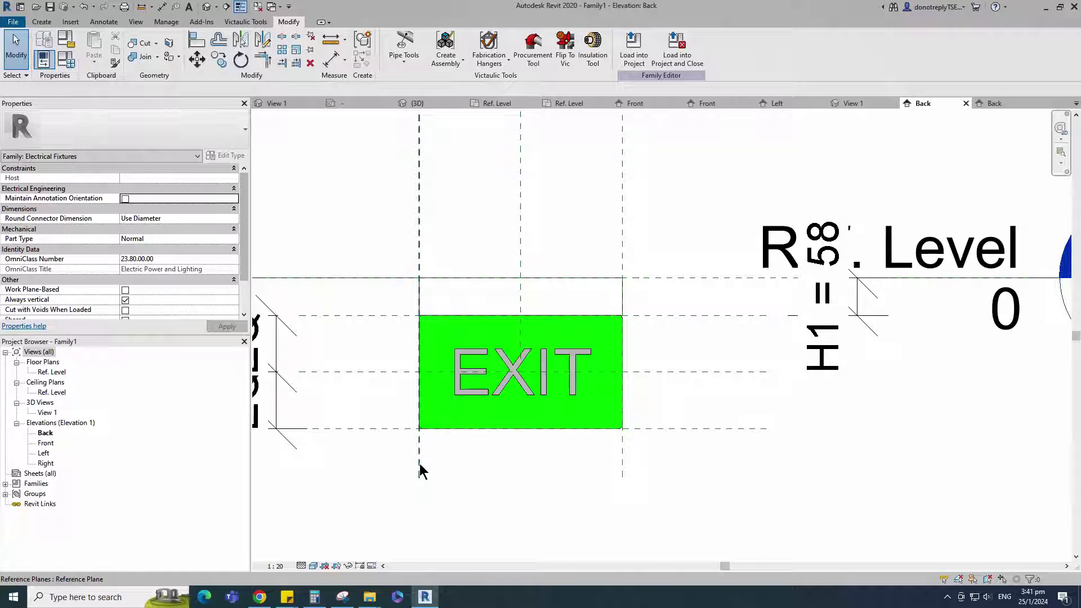
# Draw a vertical reference plane in the Back elevation, offset 40 inward from the panel's left edge.
pyautogui.click(418, 465)
pyautogui.click(363, 62)
pyautogui.write('40')
pyautogui.click(418, 203)
pyautogui.click(418, 478)
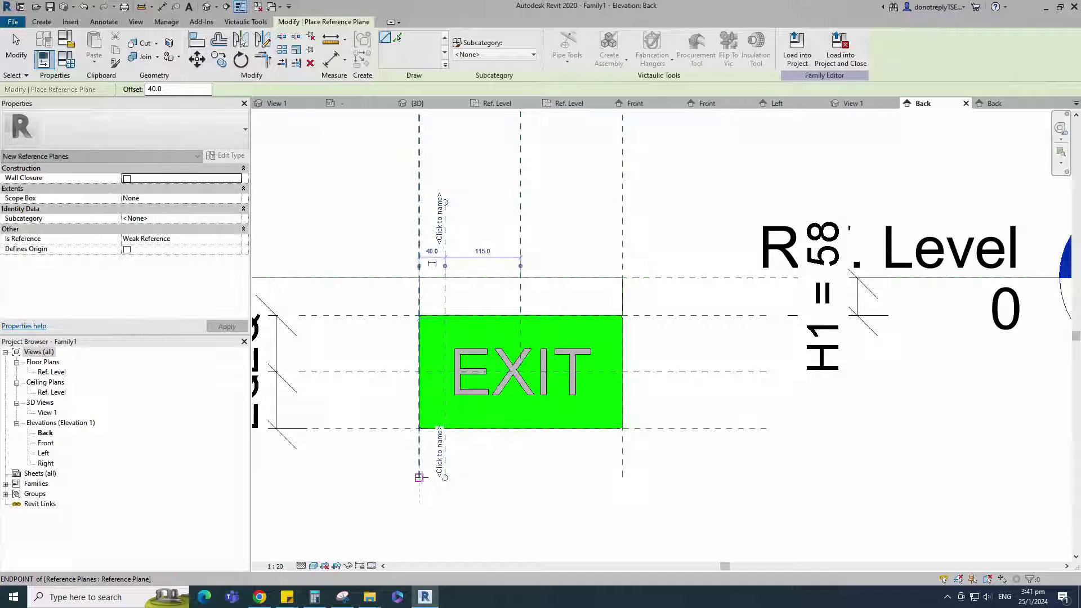
# Dimension the distance between the panel's left edge reference plane and the new vertical plane above the sign.
pyautogui.press('d')
pyautogui.press('i')
pyautogui.click(444, 225)
pyautogui.scroll(-2, 437, 242)
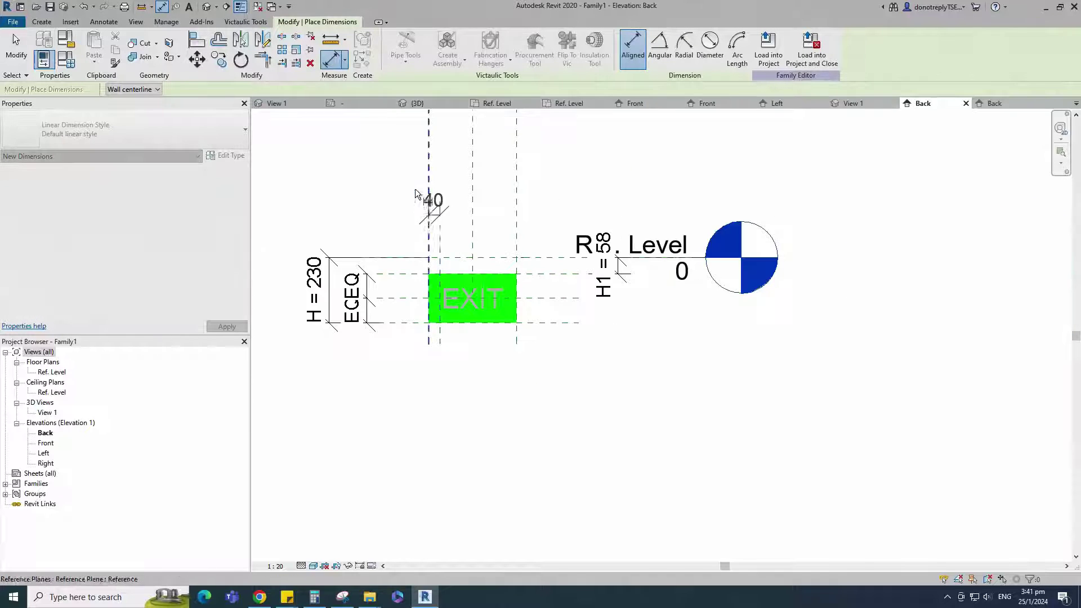
pyautogui.click(438, 241)
pyautogui.press('Escape')
pyautogui.press('Escape')
pyautogui.scroll(2, 442, 241)
pyautogui.click(441, 220)
pyautogui.click(353, 169)
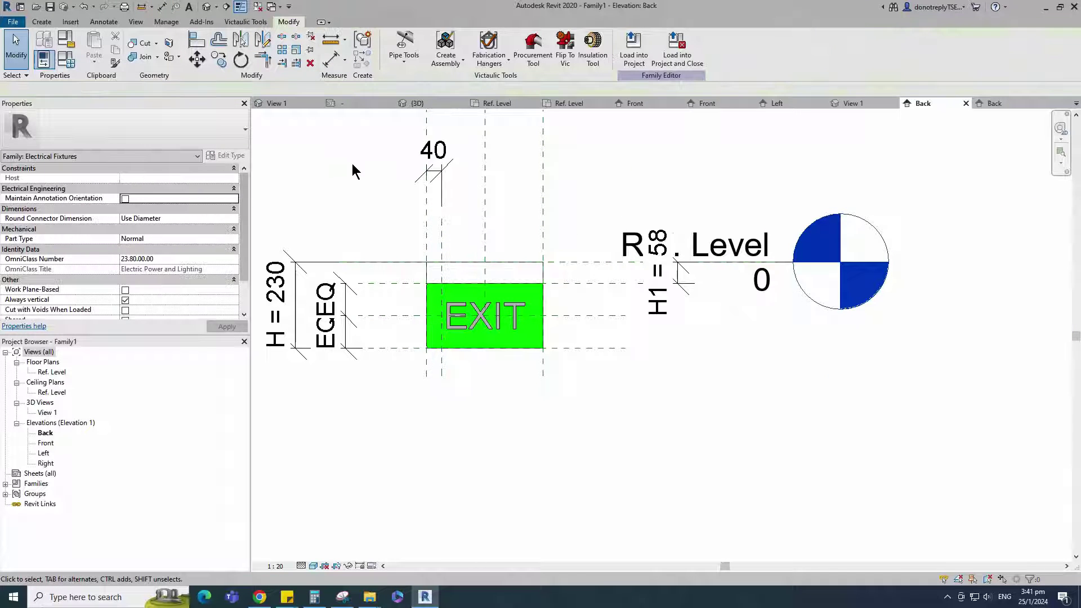
# Add two vertical reference planes at offset 10, one inward from the panel's left edge and one back from the 40 plane.
pyautogui.click(441, 242)
pyautogui.click(360, 60)
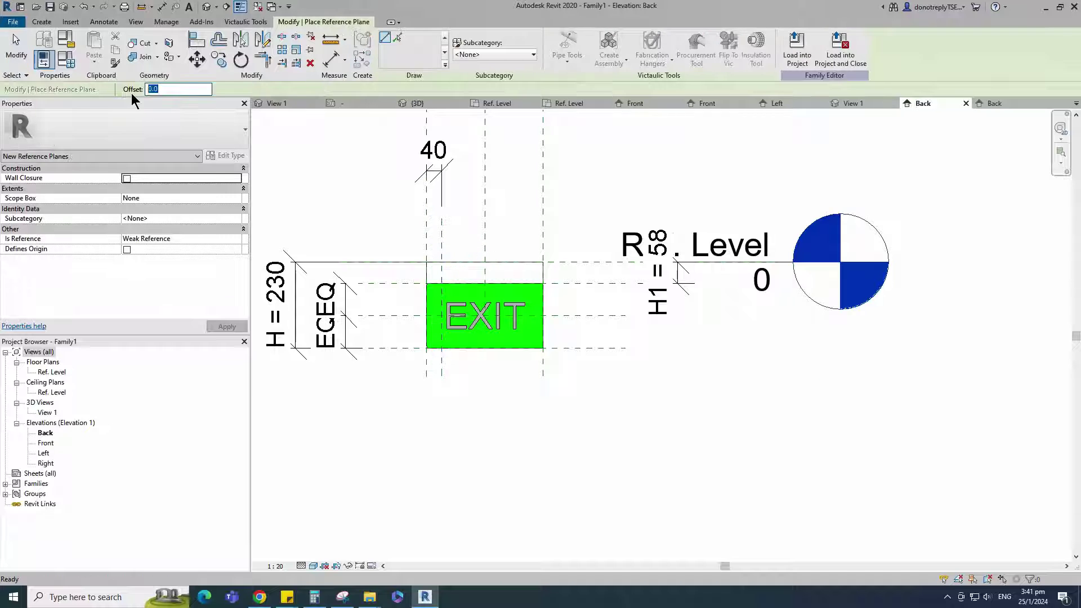
pyautogui.write('10')
pyautogui.scroll(1, 386, 232)
pyautogui.click(439, 214)
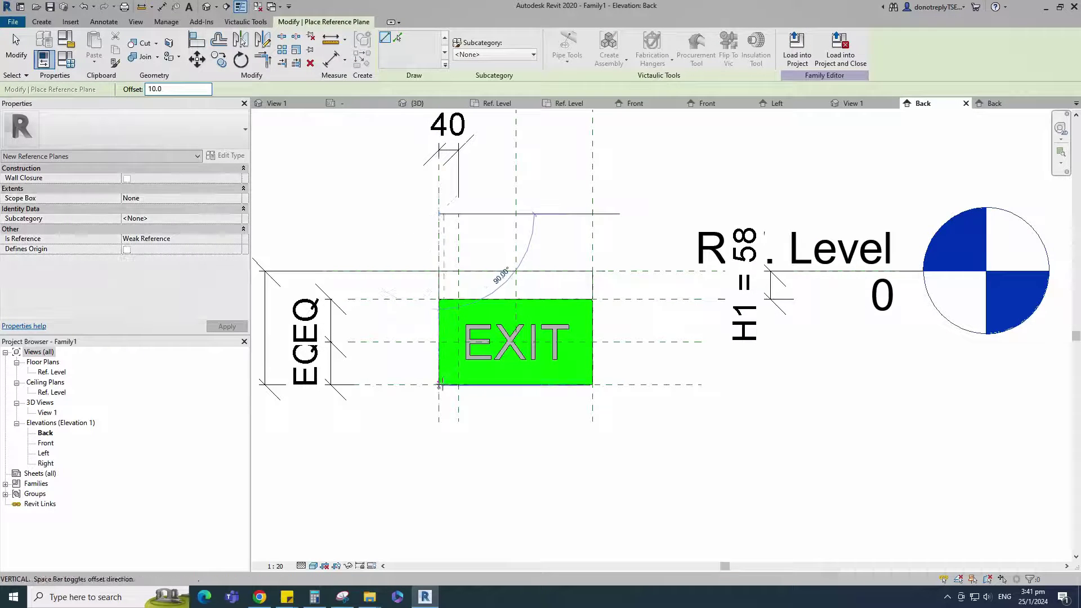
pyautogui.click(439, 422)
pyautogui.scroll(1, 457, 248)
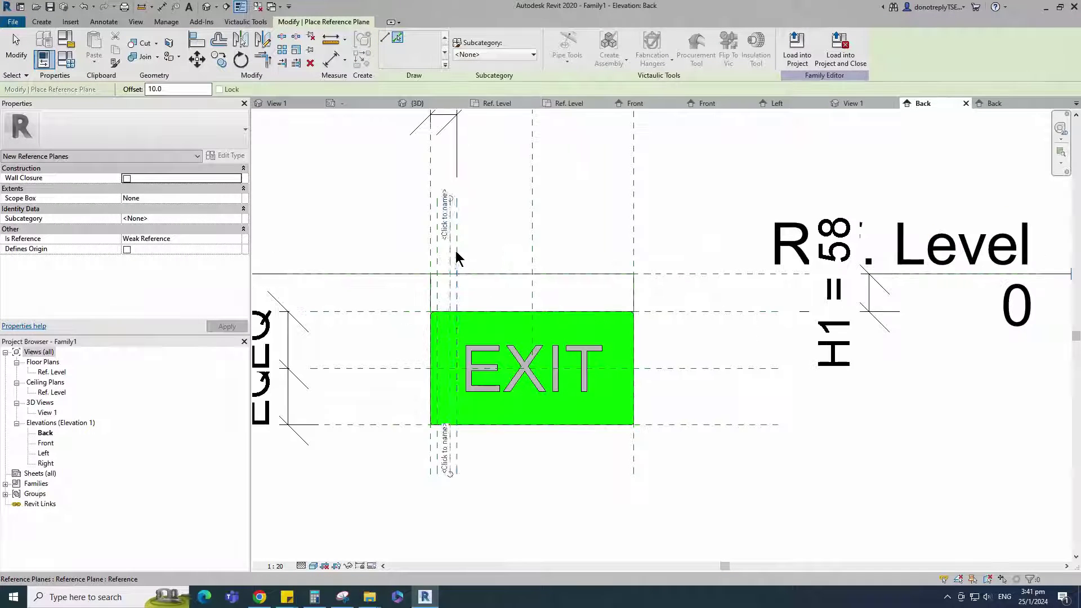
# Dimension each of the two new vertical planes to the reference plane it was offset from.
pyautogui.scroll(-2, 450, 242)
pyautogui.press('d')
pyautogui.press('i')
pyautogui.click(444, 247)
pyautogui.click(450, 248)
pyautogui.click(401, 226)
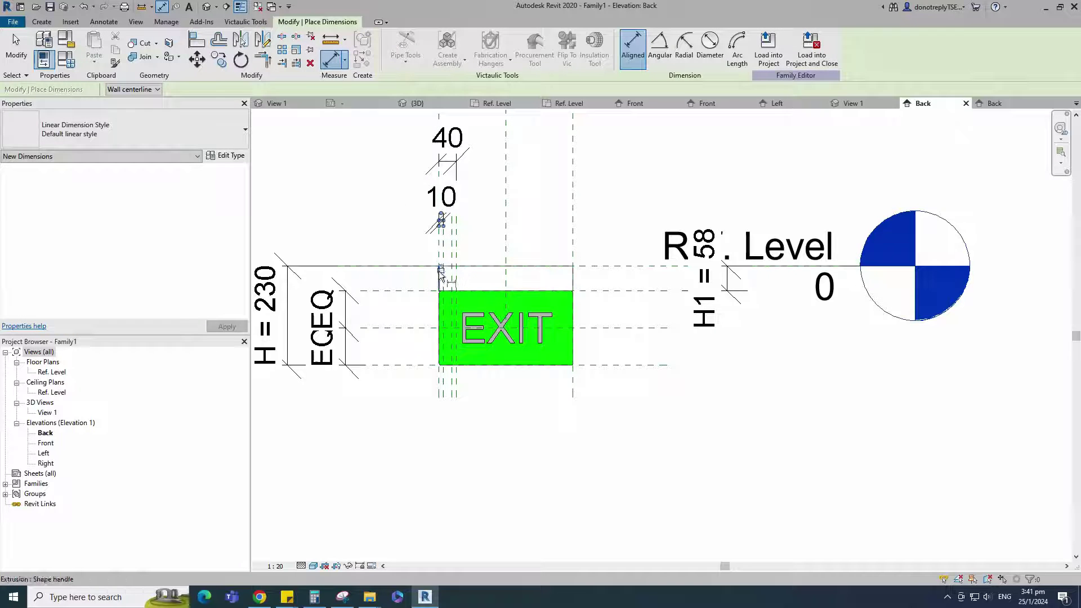
pyautogui.press('Escape')
pyautogui.scroll(2, 454, 269)
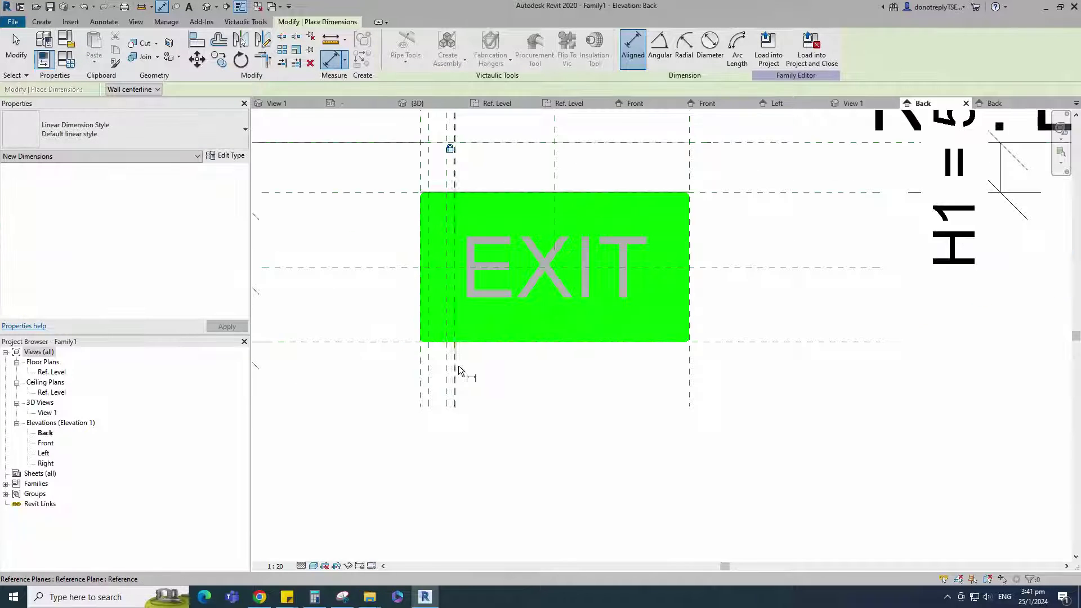
pyautogui.press('Escape')
pyautogui.scroll(-2, 543, 456)
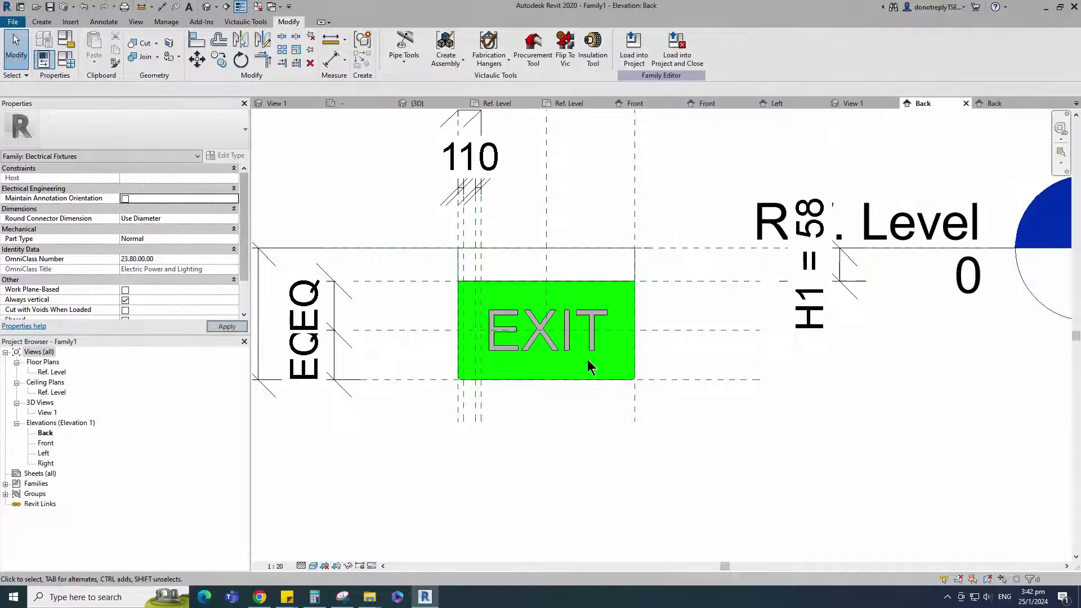
# Add horizontal reference planes at offset 20 above and below the panel's middle reference plane.
pyautogui.click(383, 329)
pyautogui.click(361, 61)
pyautogui.write('20')
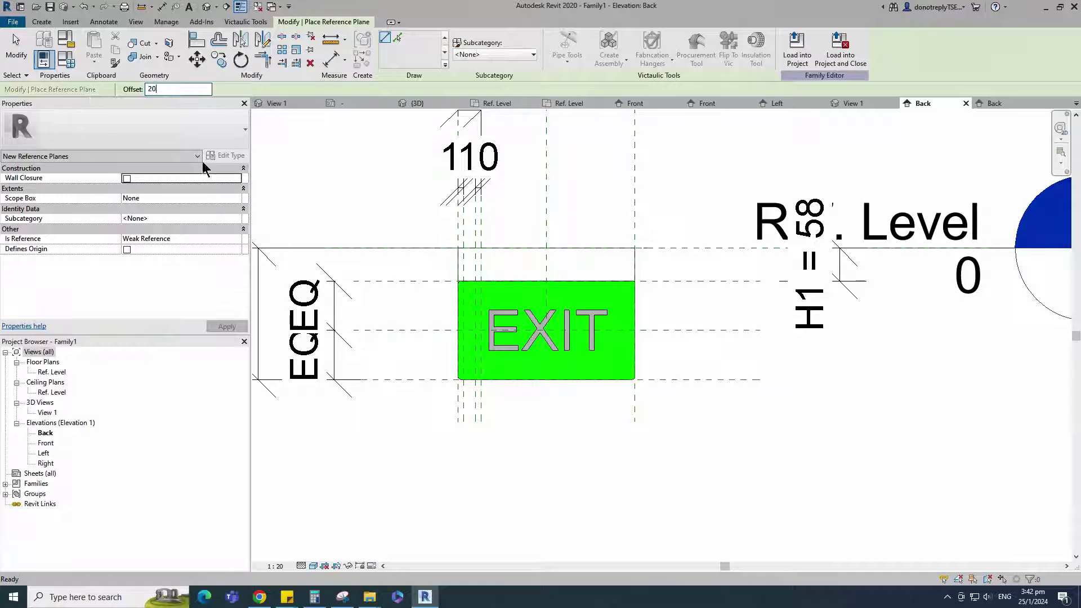
pyautogui.click(397, 37)
pyautogui.scroll(1, 422, 331)
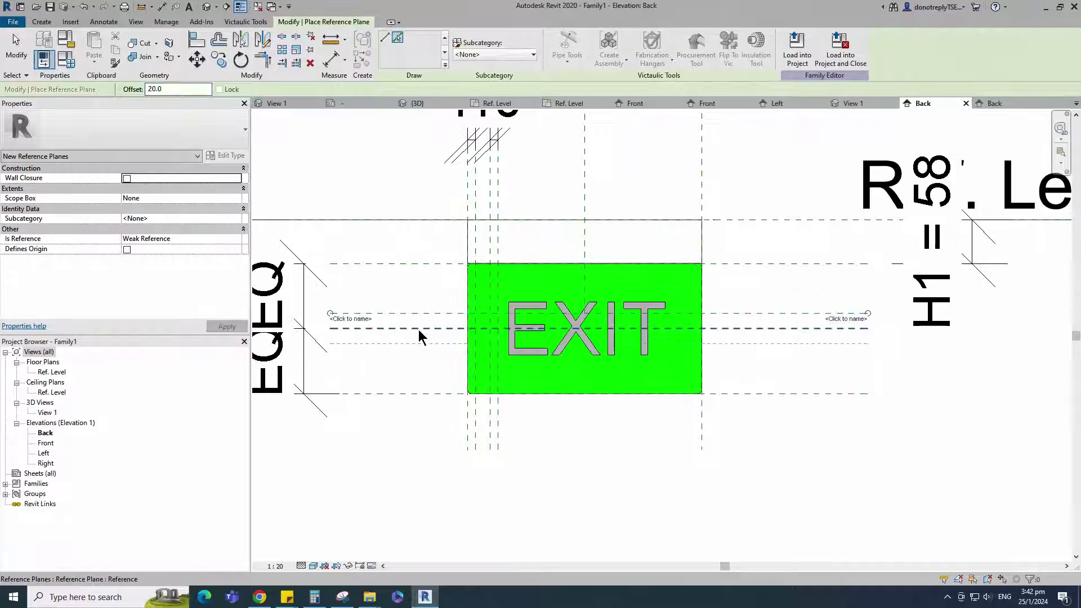
# Dimension the three middle horizontal planes with equal spacing and add an overall dimension between the outer two.
pyautogui.click(331, 59)
pyautogui.click(774, 344)
pyautogui.click(779, 328)
pyautogui.click(788, 313)
pyautogui.click(805, 355)
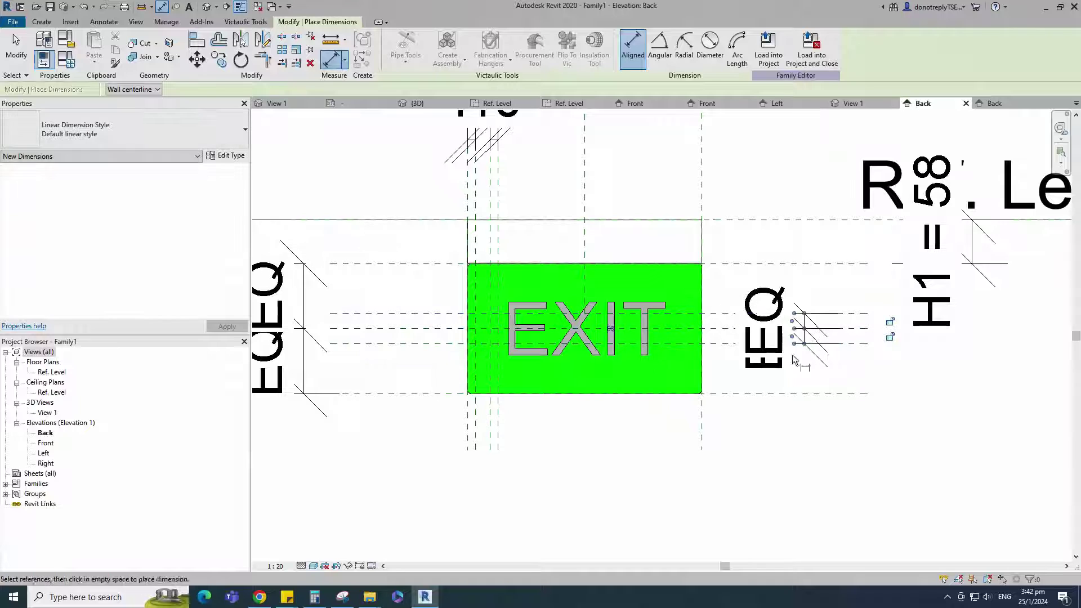
pyautogui.click(833, 313)
pyautogui.click(832, 343)
pyautogui.click(839, 328)
pyautogui.scroll(-1, 861, 356)
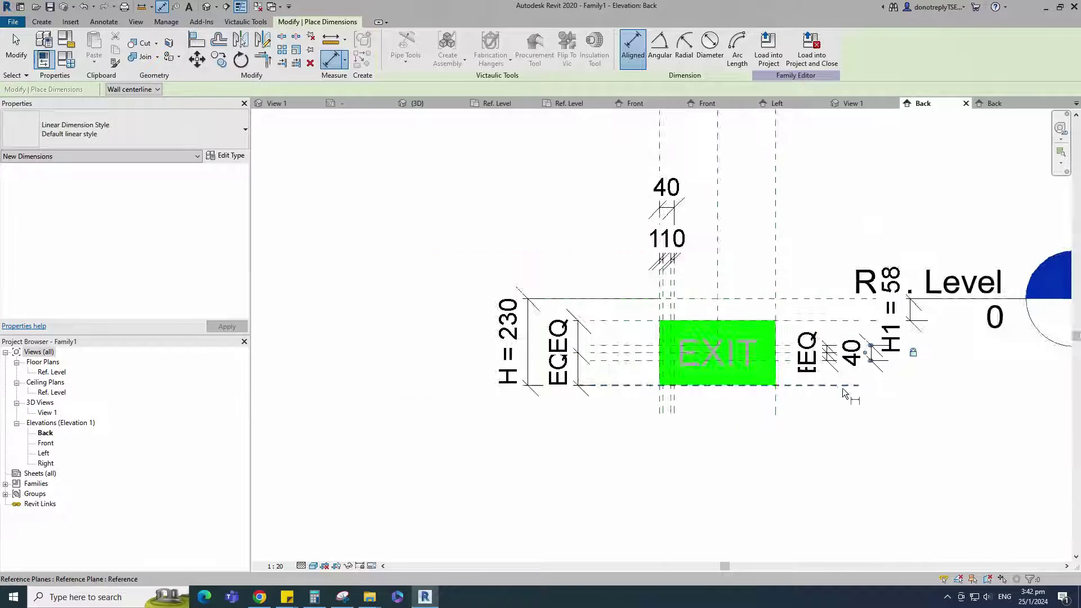
pyautogui.press('Escape')
pyautogui.press('Escape')
# Start an extrusion and sketch the arrow's upper diagonal and its 10 long horizontal end line on the reference planes beside EXIT.
pyautogui.scroll(2, 557, 264)
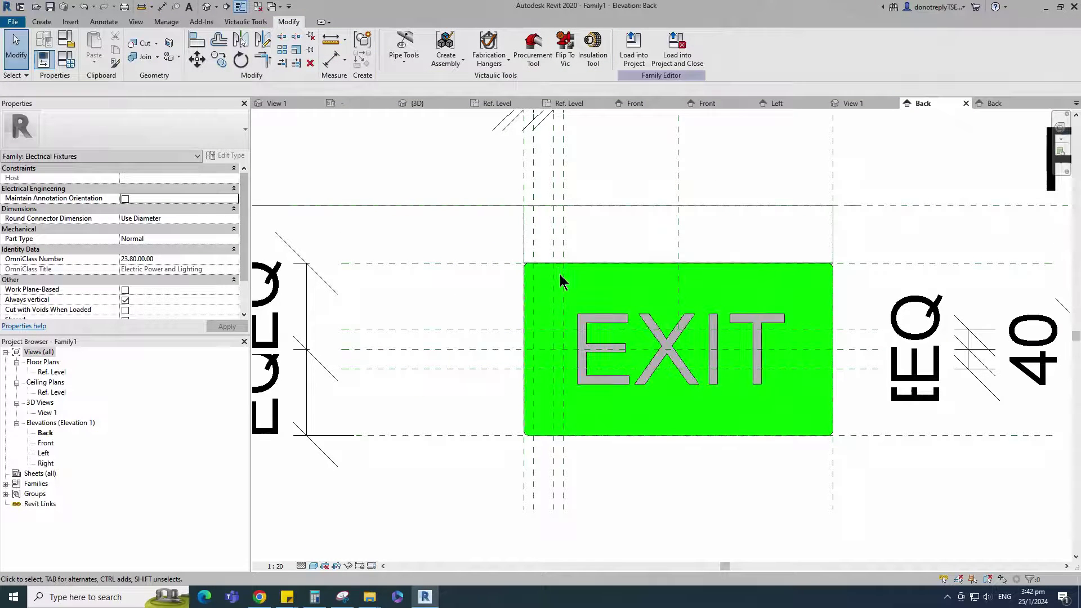
pyautogui.scroll(-1, 554, 394)
pyautogui.click(42, 21)
pyautogui.click(92, 50)
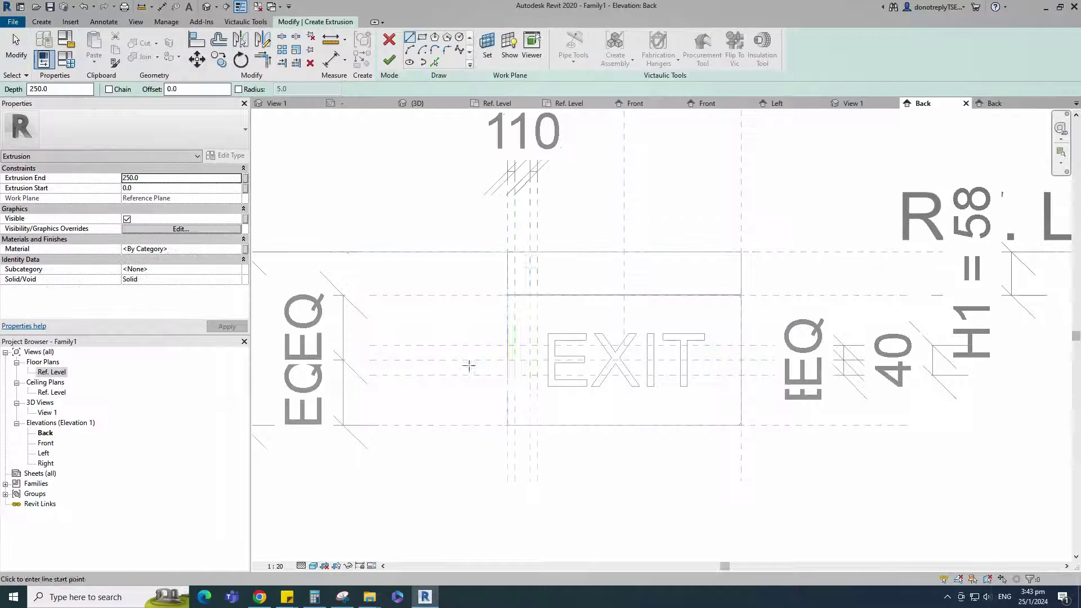
pyautogui.scroll(2, 478, 357)
pyautogui.scroll(-2, 478, 357)
pyautogui.click(509, 309)
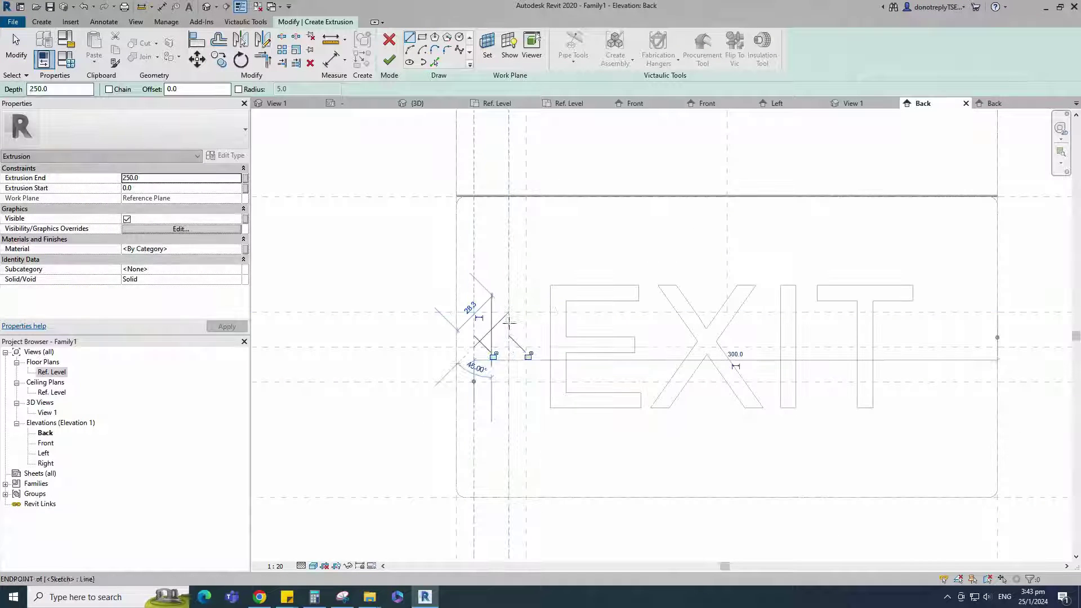
pyautogui.scroll(2, 509, 347)
pyautogui.click(508, 302)
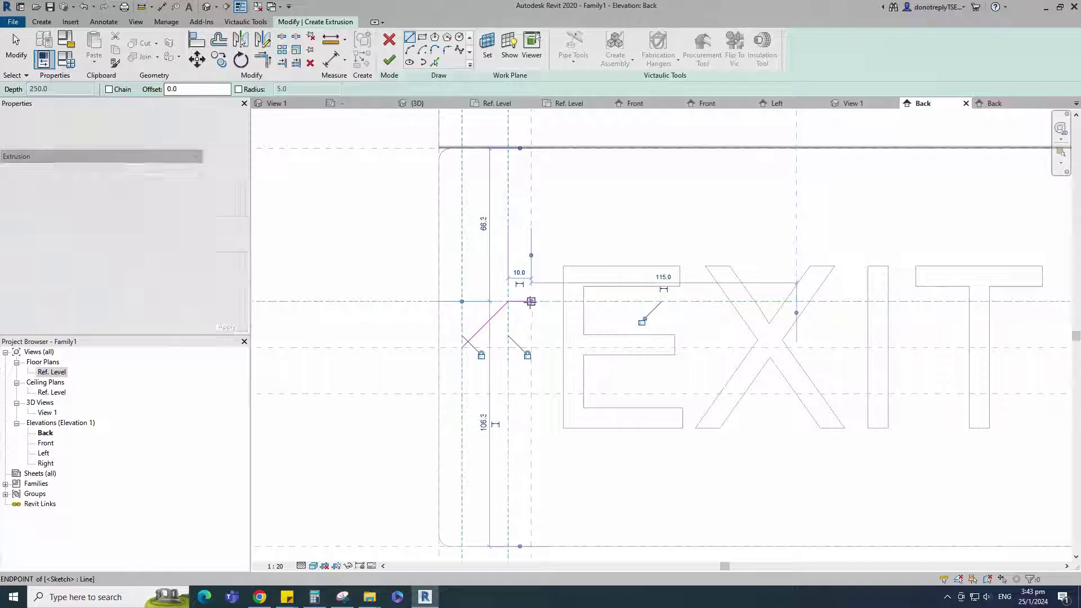
pyautogui.scroll(1, 528, 339)
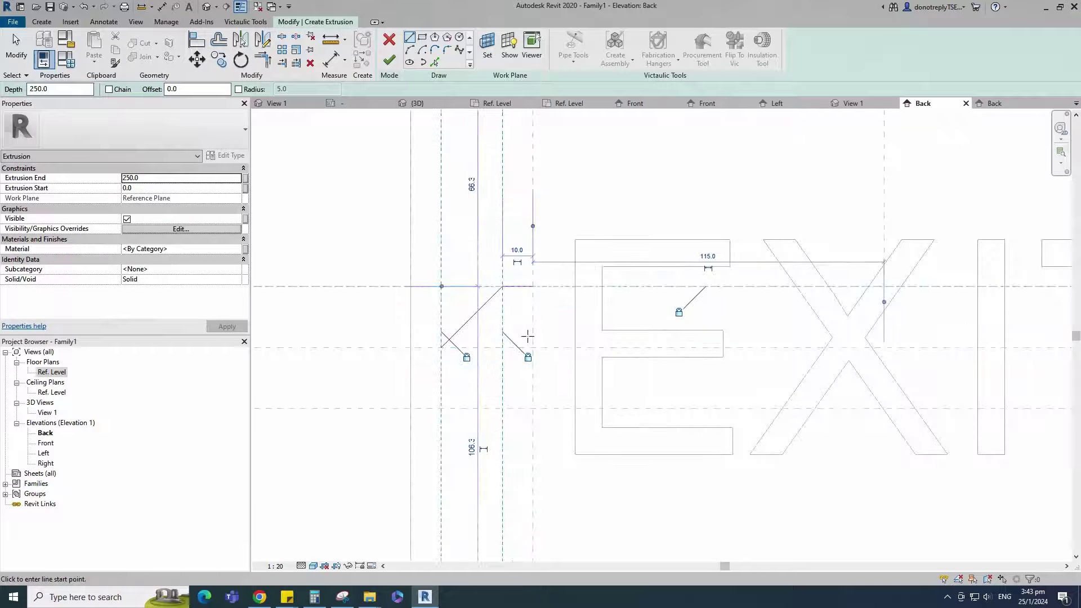
# Copy the arrow's diagonal sketch line to the other end of the short horizontal line.
pyautogui.scroll(1, 526, 339)
pyautogui.press('Escape')
pyautogui.click(455, 315)
pyautogui.press('c')
pyautogui.press('o')
pyautogui.click(535, 269)
pyautogui.press('Escape')
# Mirror the upper half of the arrow sketch about the horizontal middle reference plane to close a left-pointing chevron.
pyautogui.scroll(-1, 549, 329)
pyautogui.moveTo(376, 245); pyautogui.dragTo(569, 361)
pyautogui.click(241, 39)
pyautogui.click(397, 348)
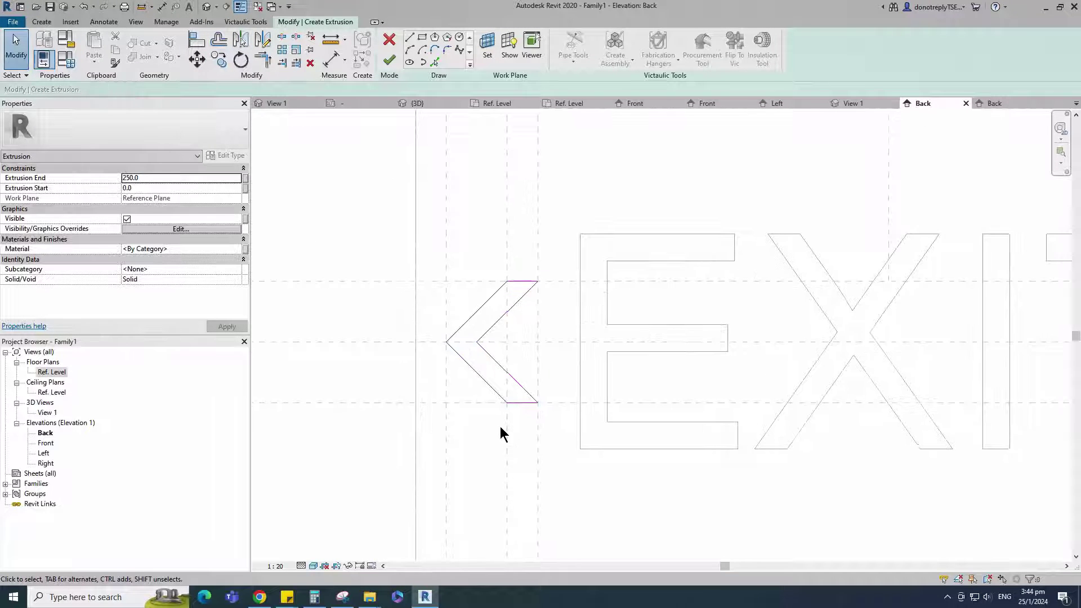
# Finish the chevron extrusion and open the Ref. Level floor plan at the sign.
pyautogui.click(389, 60)
pyautogui.scroll(-2, 419, 351)
pyautogui.doubleClick(51, 371)
pyautogui.scroll(3, 590, 386)
pyautogui.scroll(-2, 513, 389)
pyautogui.scroll(3, 448, 389)
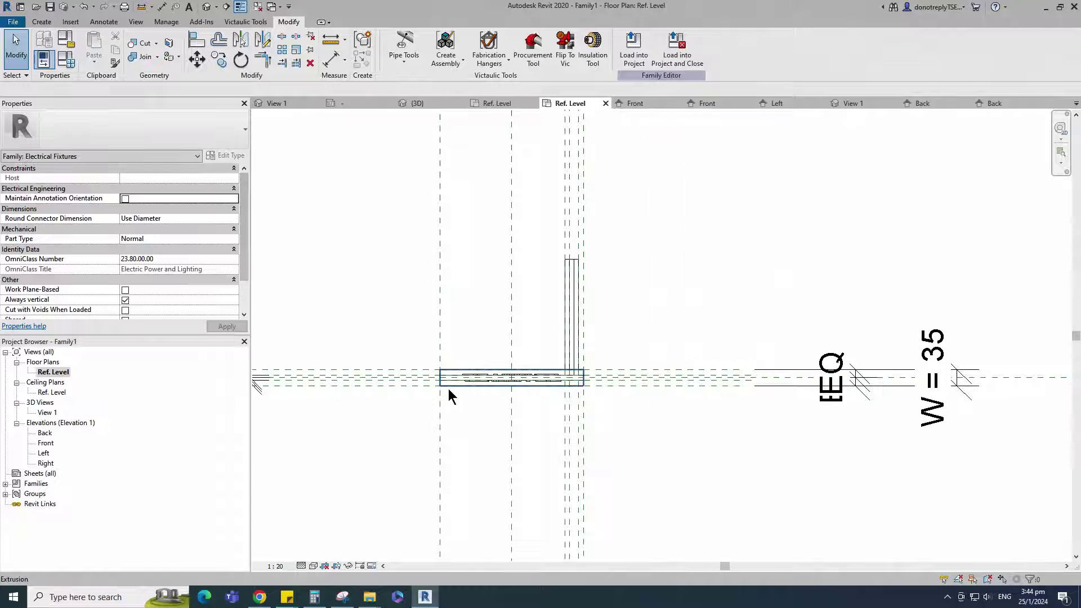
# Set the arrow extrusion's end to 2.
pyautogui.click(566, 364)
pyautogui.scroll(2, 522, 388)
pyautogui.click(135, 177)
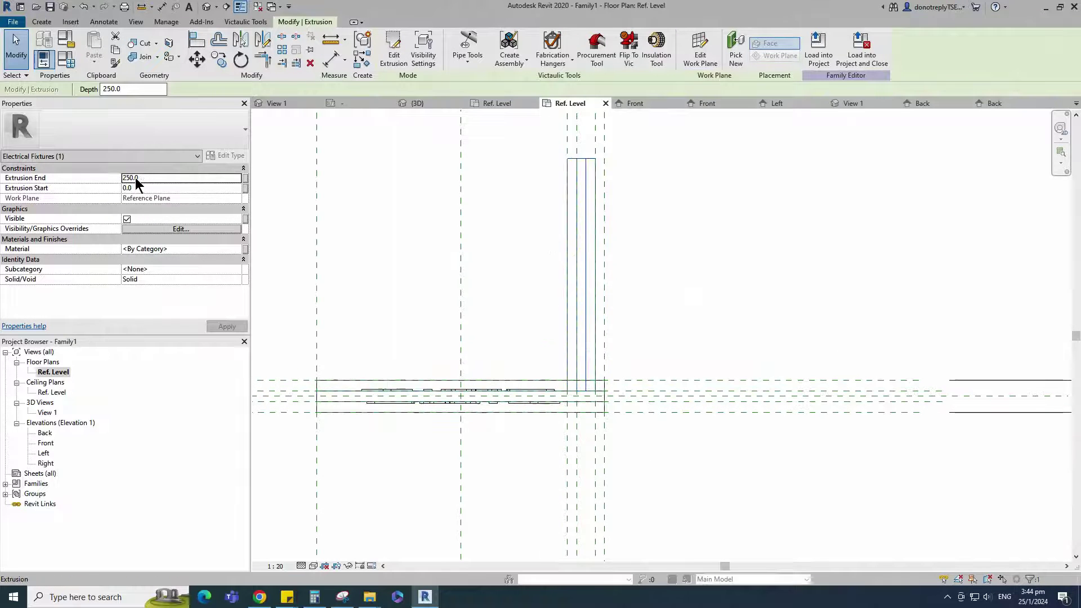
pyautogui.click(220, 327)
pyautogui.scroll(2, 583, 383)
# Mirror the arrow onto the opposite face about Center (Front/Back), and mirror both arrows to the other end of EXIT about Center (Left/Right).
pyautogui.click(549, 356)
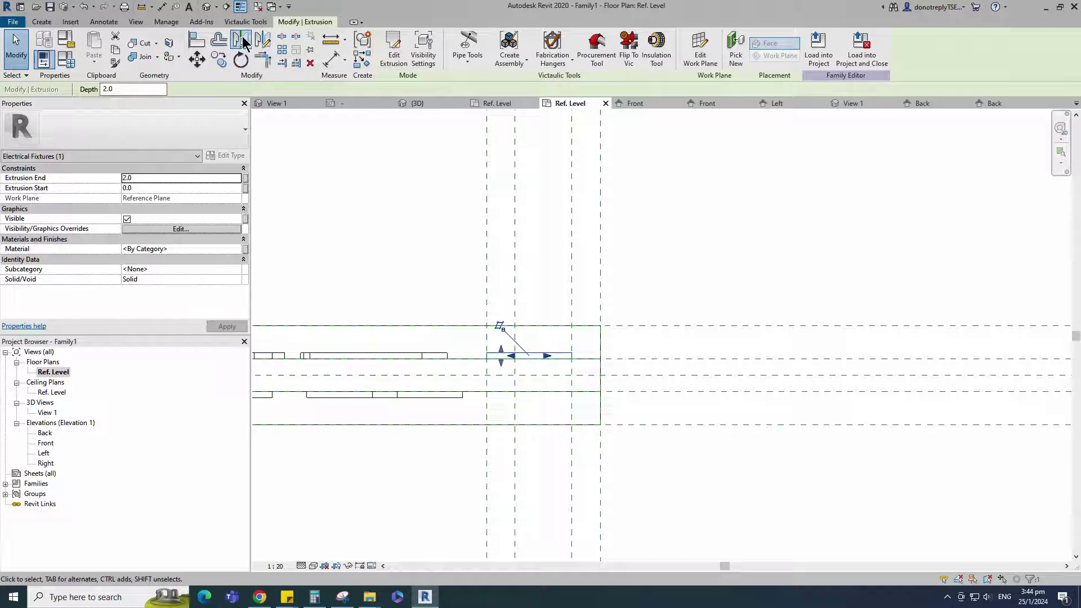
pyautogui.click(681, 452)
pyautogui.scroll(-1, 681, 452)
pyautogui.moveTo(523, 331); pyautogui.dragTo(589, 426)
pyautogui.click(569, 408)
pyautogui.scroll(-1, 962, 394)
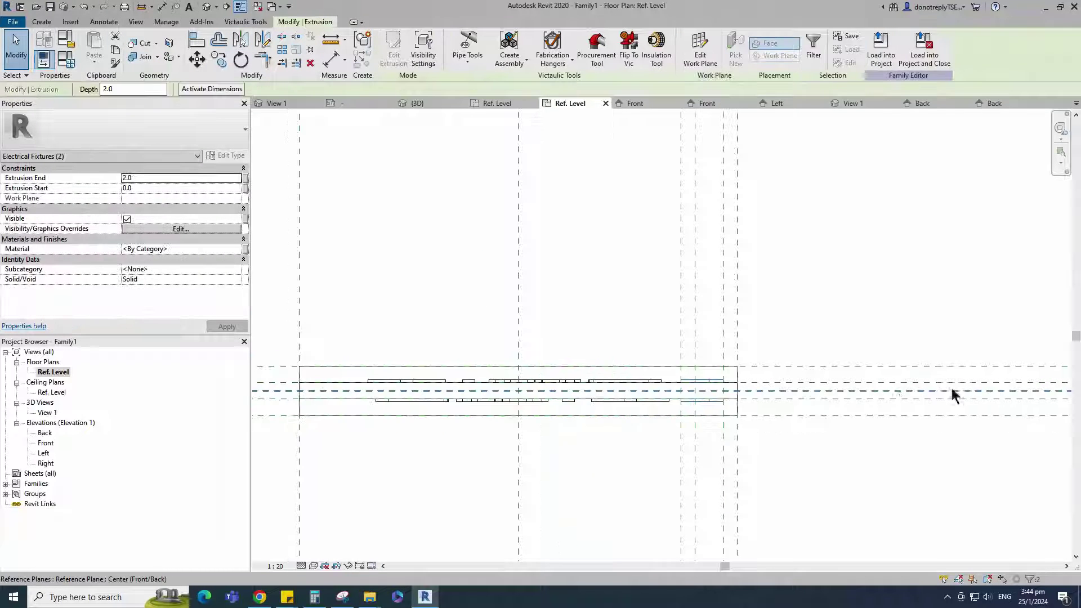
pyautogui.press('Escape')
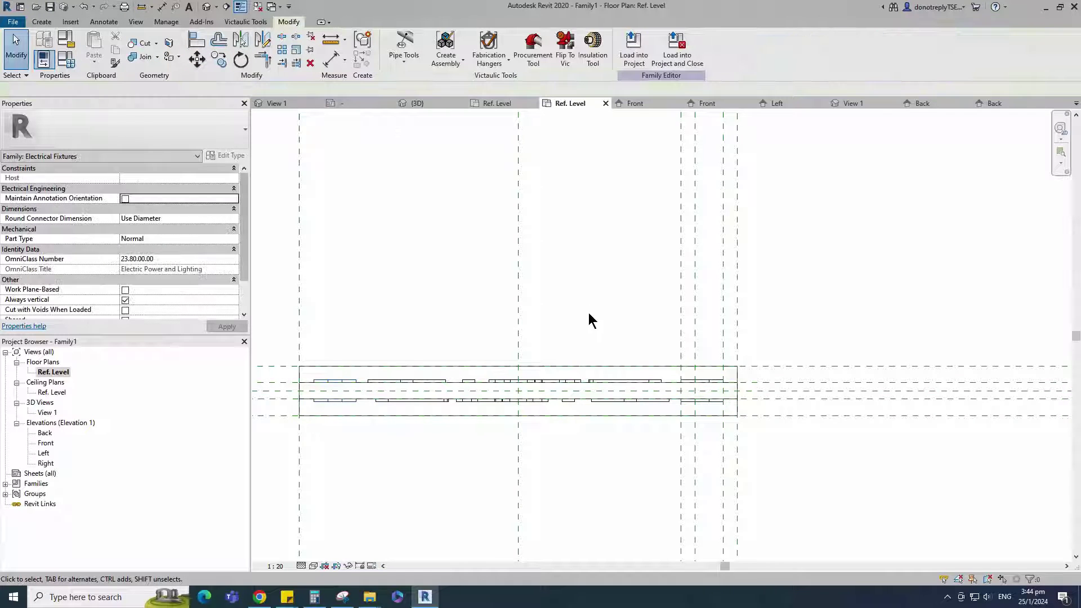
pyautogui.scroll(-1, 598, 313)
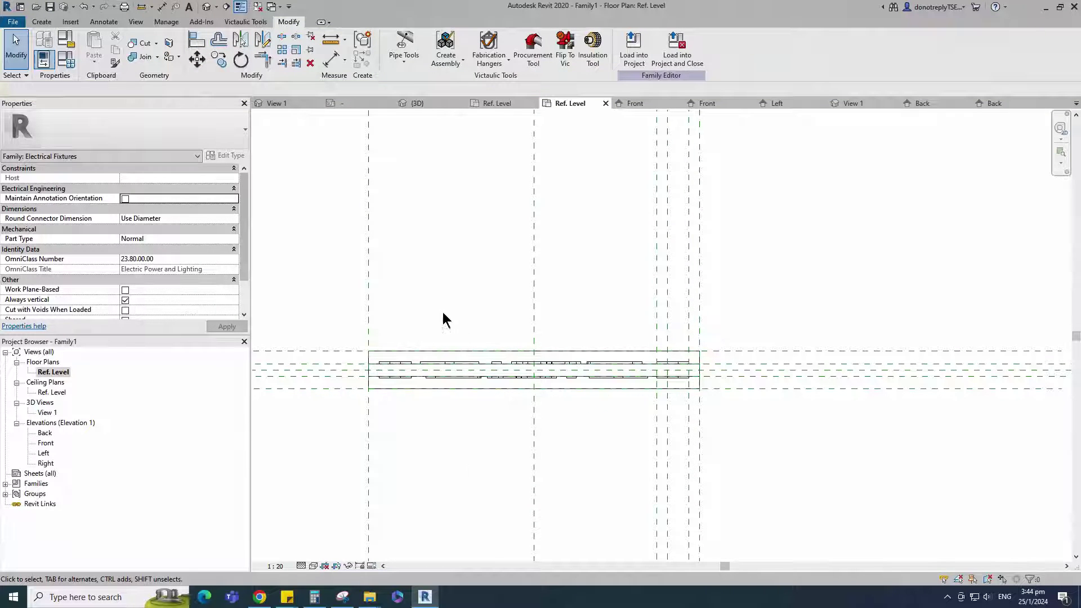
# In the 3D view, associate the material of the EXIT texts and arrows on both faces with the Body parameter.
pyautogui.doubleClick(47, 412)
pyautogui.keyDown('shift'); pyautogui.moveTo(671, 434); pyautogui.dragTo(619, 428, button='middle'); pyautogui.keyUp('shift')
pyautogui.click(698, 370)
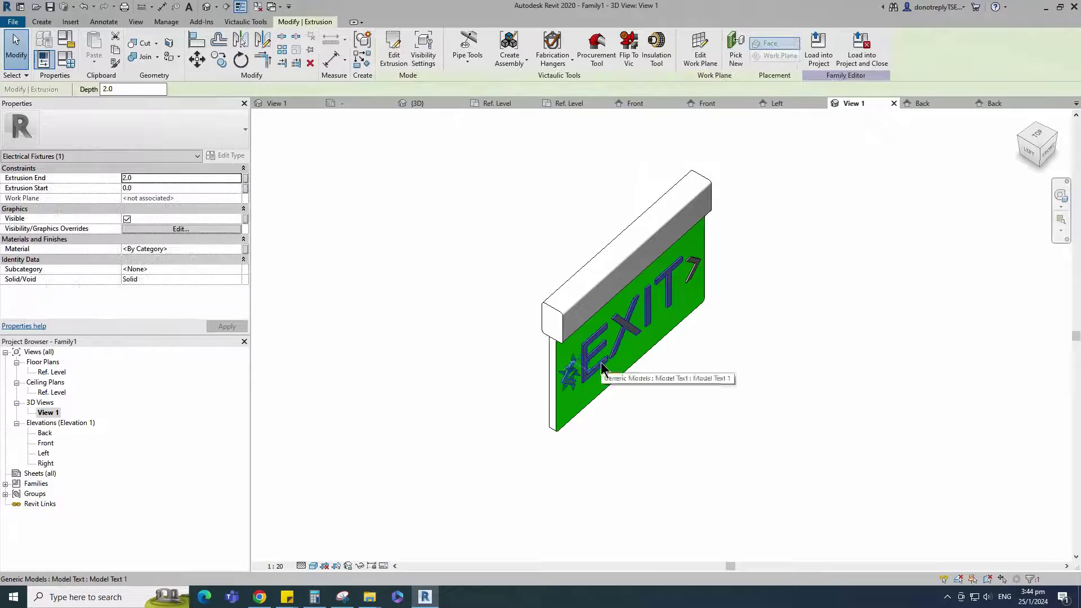
pyautogui.click(698, 370)
pyautogui.scroll(2, 718, 372)
pyautogui.click(490, 375)
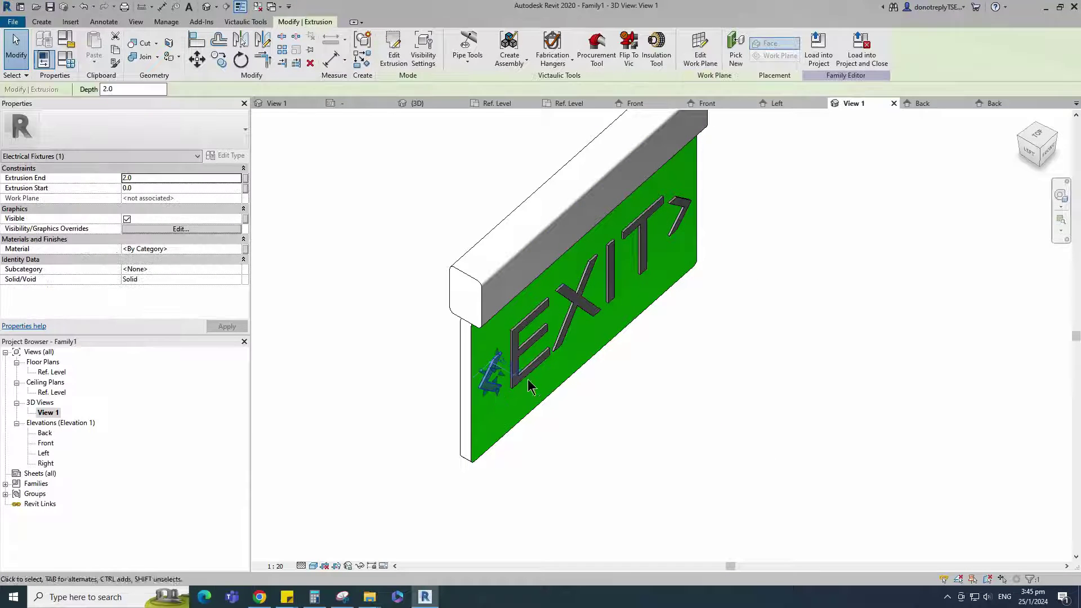
pyautogui.keyDown('ctrl'); pyautogui.click(654, 265); pyautogui.keyUp('ctrl')
pyautogui.keyDown('shift'); pyautogui.moveTo(654, 265); pyautogui.dragTo(900, 404, button='middle'); pyautogui.keyUp('shift')
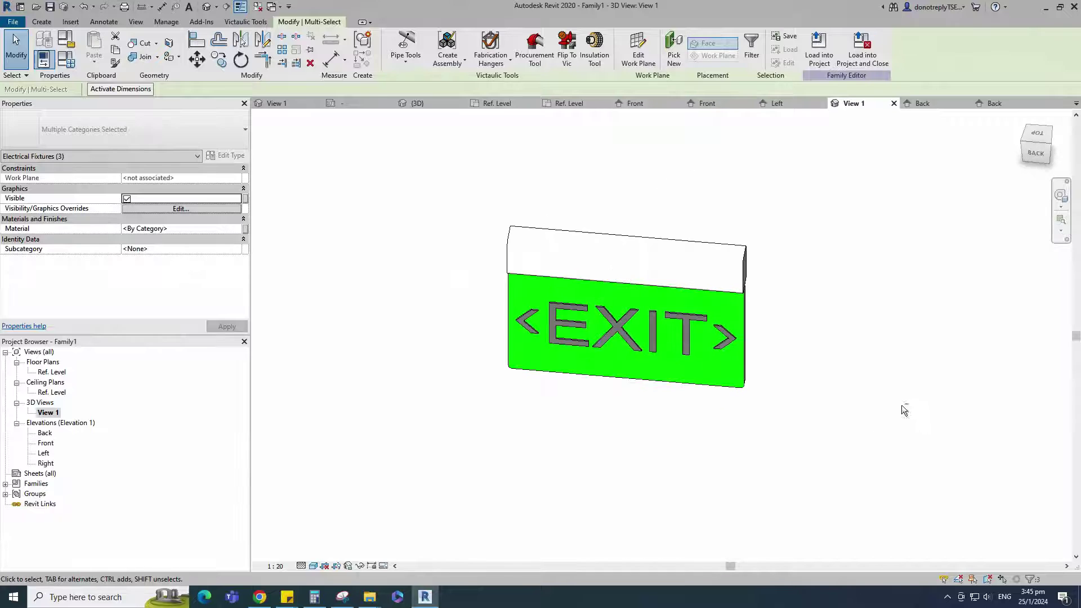
pyautogui.moveTo(455, 284); pyautogui.dragTo(779, 369)
pyautogui.keyDown('shift'); pyautogui.moveTo(779, 368); pyautogui.dragTo(505, 442, button='middle'); pyautogui.keyUp('shift')
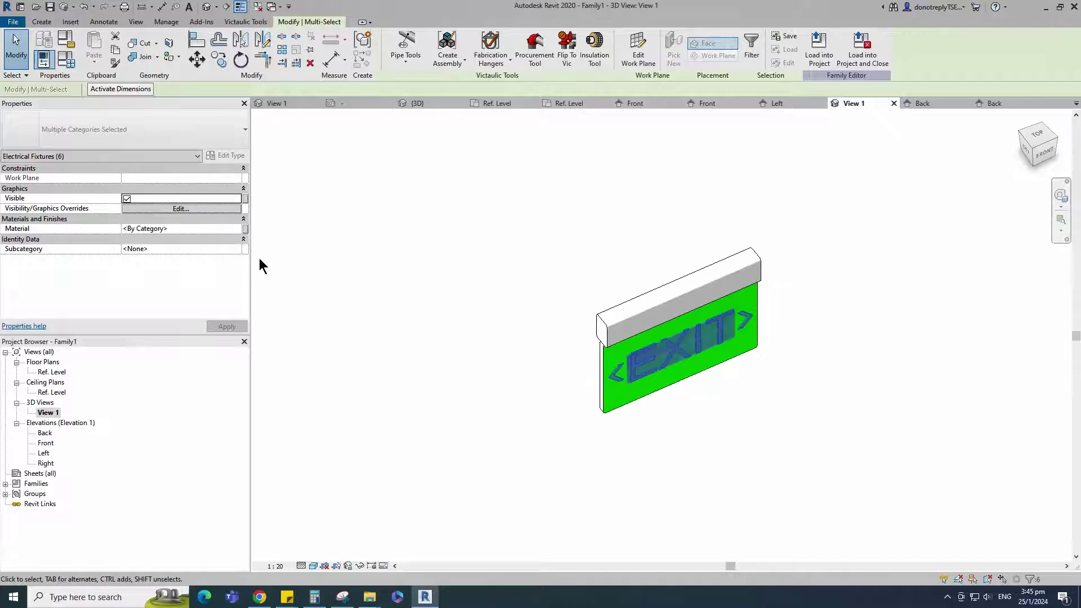
pyautogui.click(245, 227)
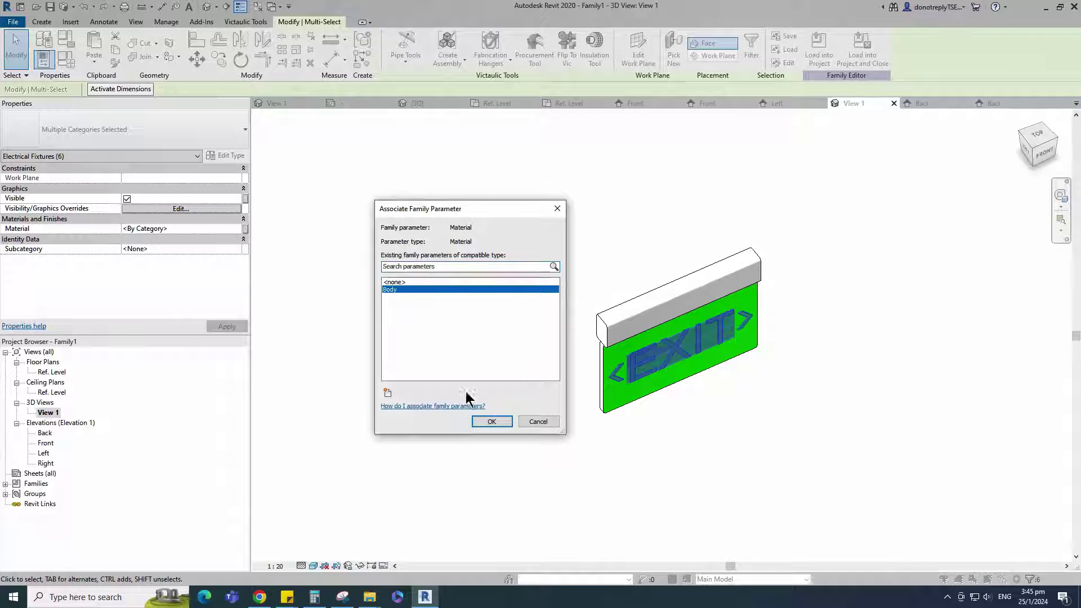
pyautogui.press('Escape')
pyautogui.press('Escape')
pyautogui.keyDown('shift'); pyautogui.moveTo(811, 469); pyautogui.dragTo(692, 409, button='middle'); pyautogui.keyUp('shift')
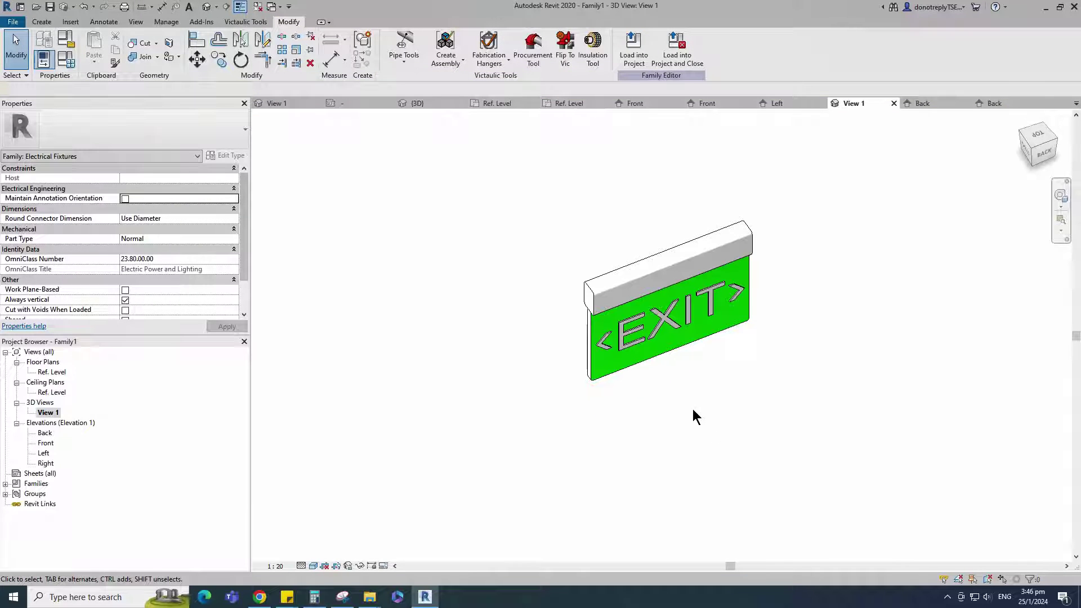
# Link the back-face EXIT text's visibility to a new Yes/No type parameter named Single Sign.
pyautogui.click(664, 330)
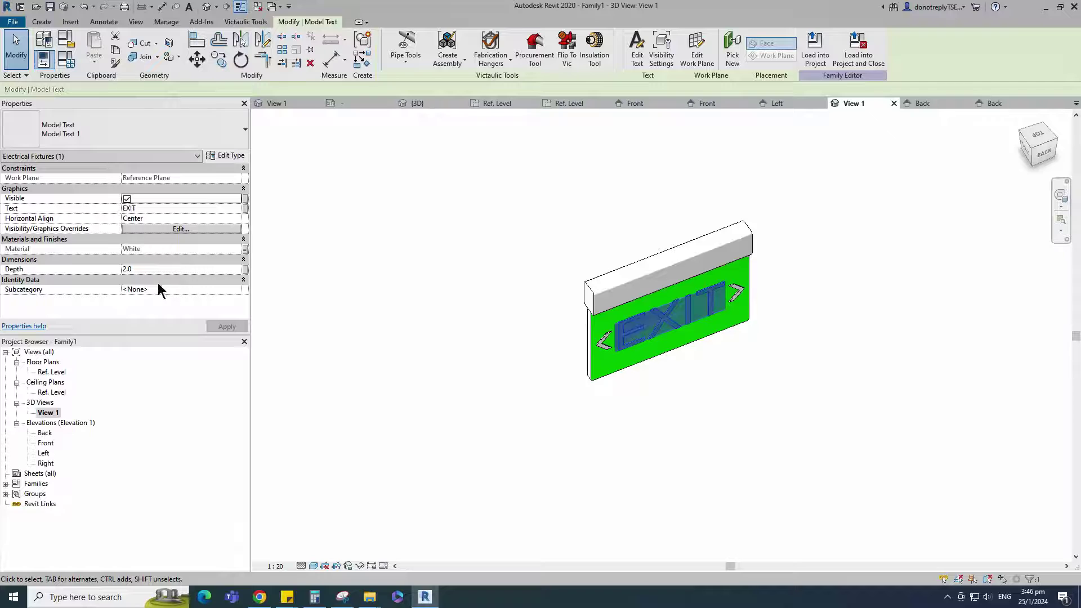
pyautogui.click(387, 394)
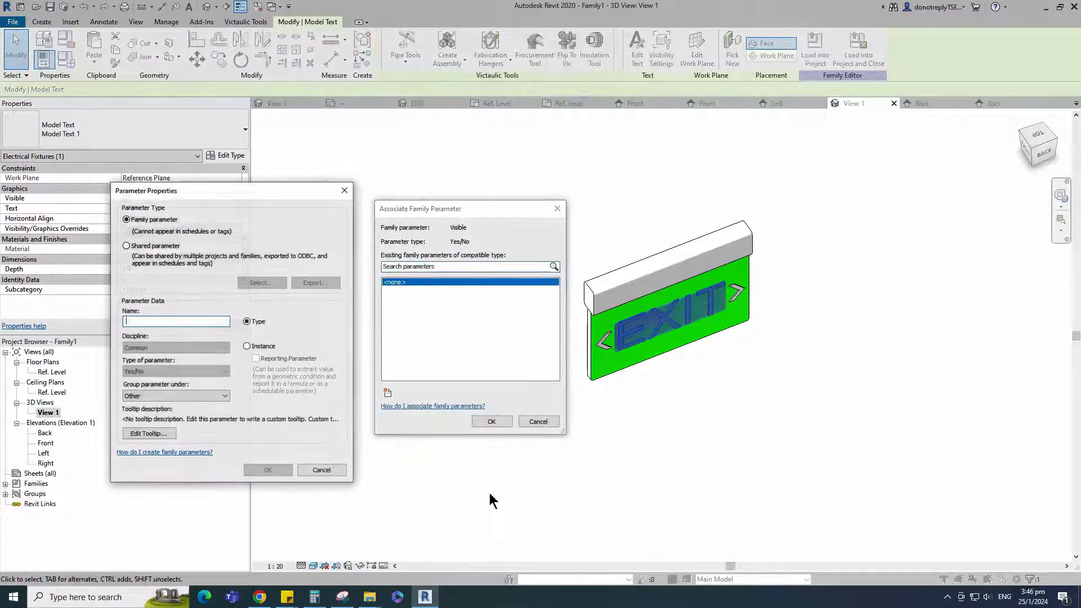
pyautogui.write('Single Sign')
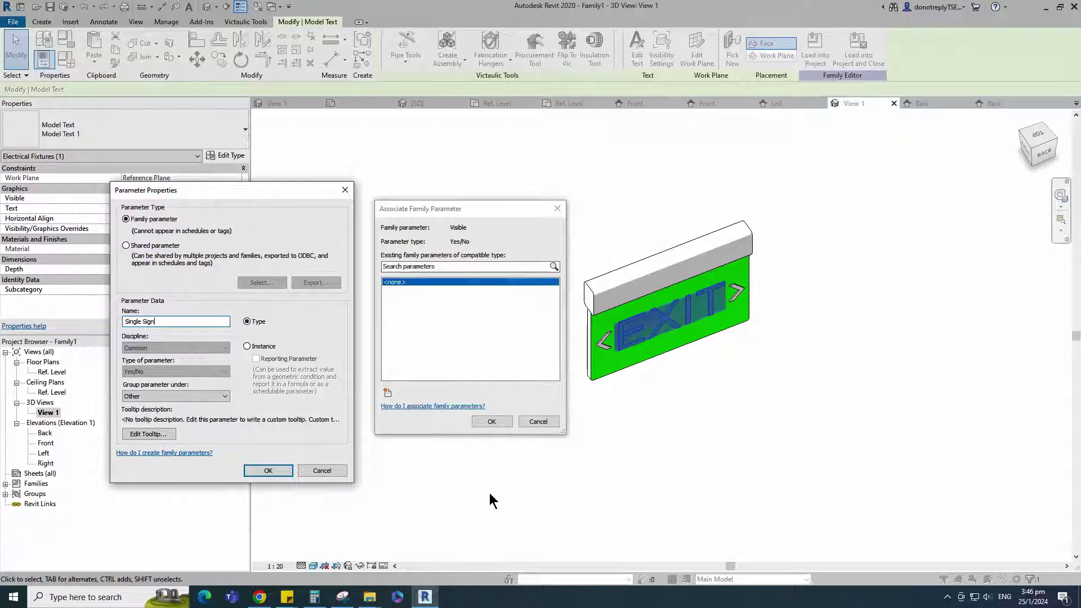
pyautogui.click(271, 471)
pyautogui.click(491, 421)
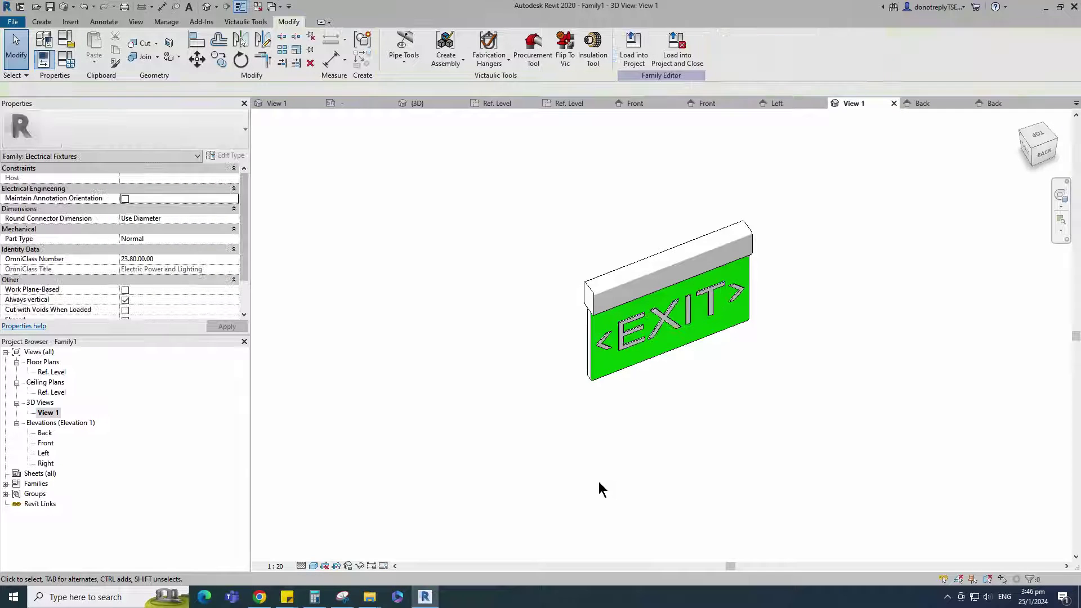
# Link the visibility of the left-pointing front arrow and its counterpart on the back to a new type parameter named Arrow Left.
pyautogui.keyDown('shift'); pyautogui.moveTo(645, 452); pyautogui.dragTo(574, 458, button='middle'); pyautogui.keyUp('shift')
pyautogui.click(590, 383)
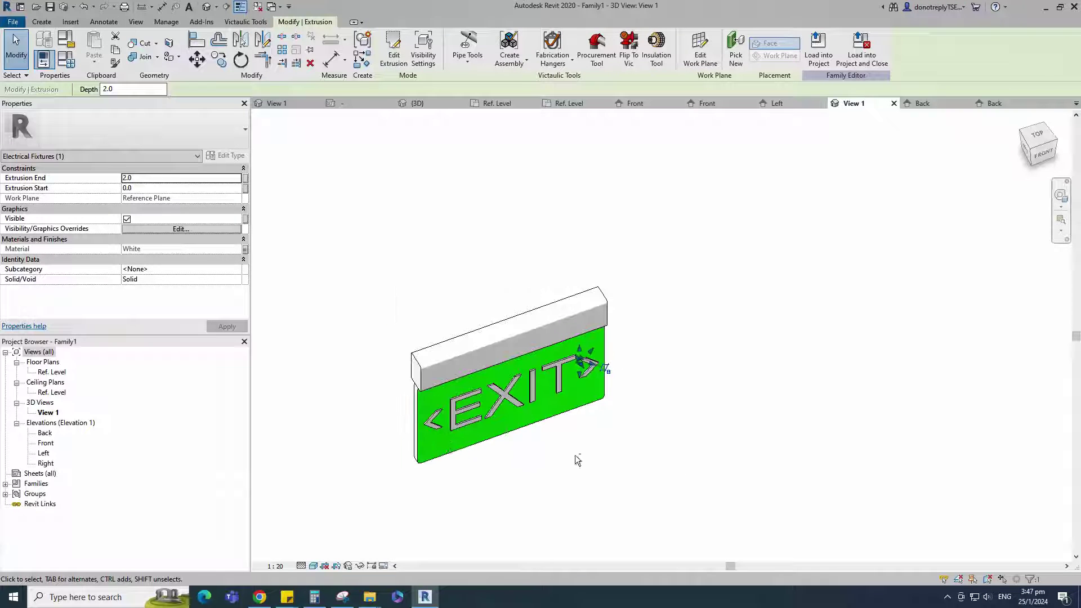
pyautogui.keyDown('ctrl'); pyautogui.click(434, 429); pyautogui.keyUp('ctrl')
pyautogui.keyDown('shift'); pyautogui.moveTo(700, 465); pyautogui.dragTo(647, 462, button='middle'); pyautogui.keyUp('shift')
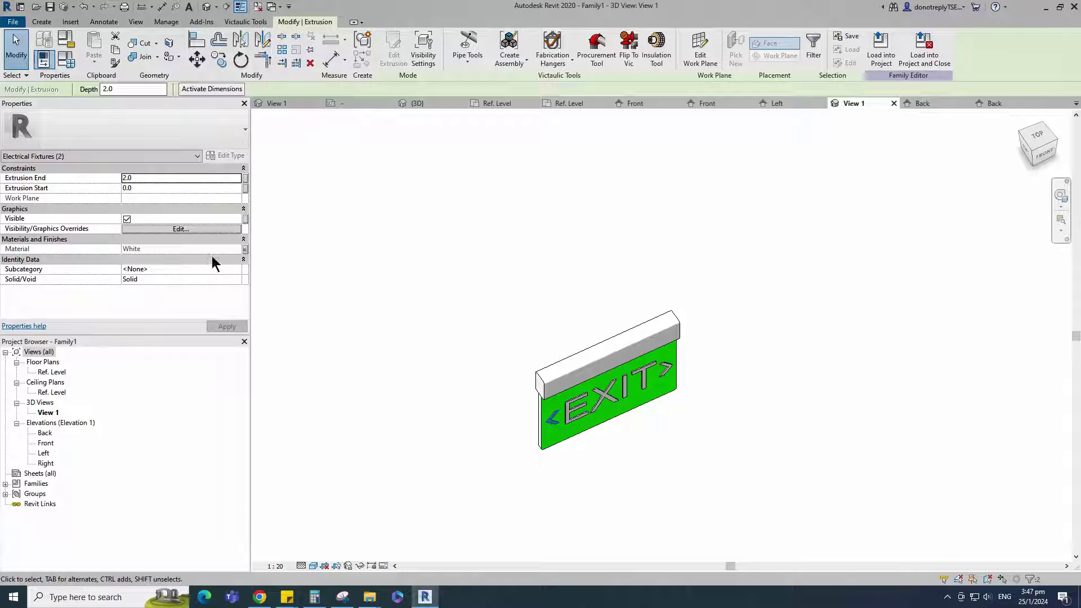
pyautogui.click(245, 220)
pyautogui.click(388, 392)
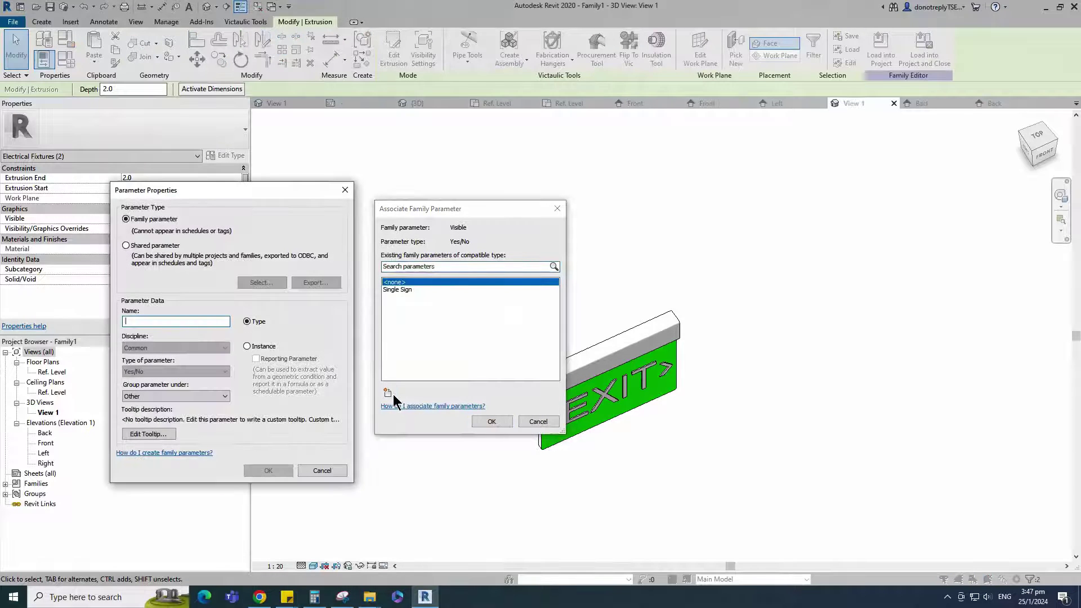
pyautogui.write('Arrow Left')
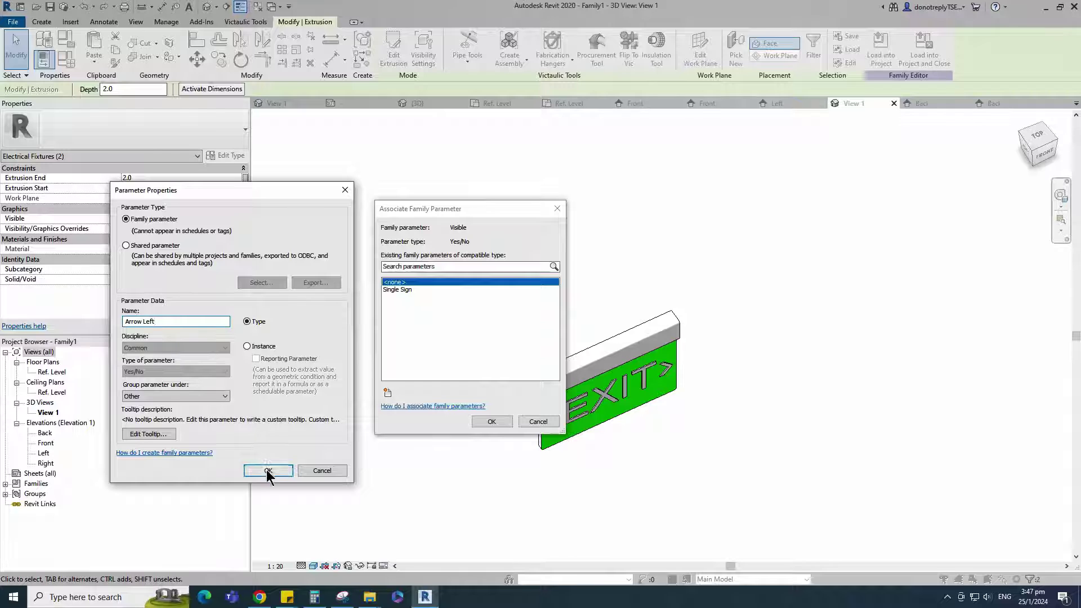
pyautogui.click(268, 470)
pyautogui.click(491, 427)
# Link the visibility of the right-pointing front arrow and its counterpart on the back to a new type parameter named Arrow Right.
pyautogui.click(664, 372)
pyautogui.keyDown('shift'); pyautogui.moveTo(665, 372); pyautogui.dragTo(929, 451, button='middle'); pyautogui.keyUp('shift')
pyautogui.keyDown('ctrl'); pyautogui.click(759, 302); pyautogui.keyUp('ctrl')
pyautogui.click(246, 219)
pyautogui.click(387, 392)
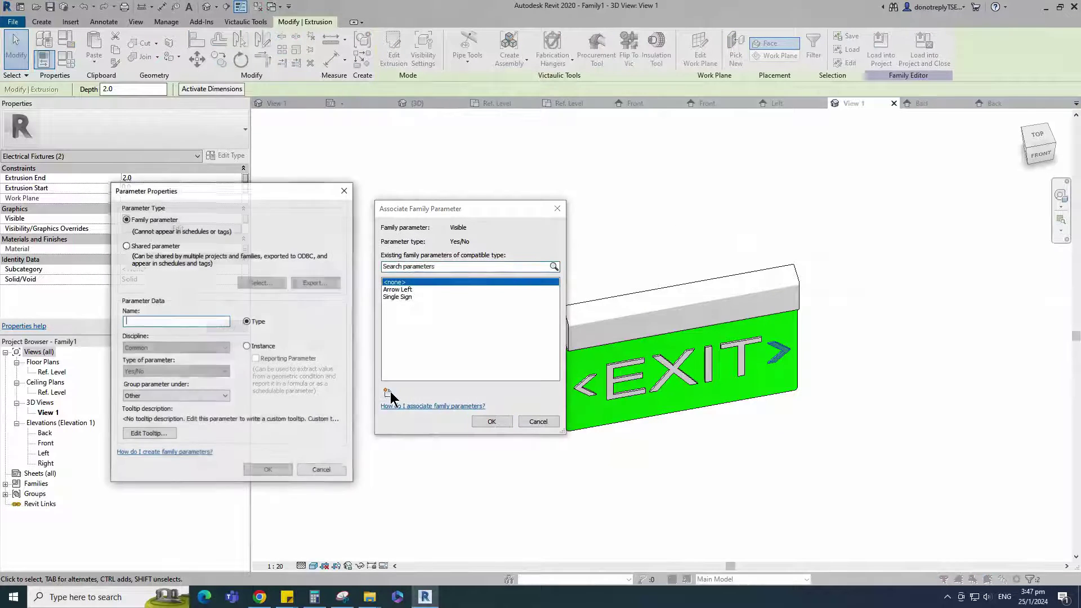
pyautogui.write('Arrow R')
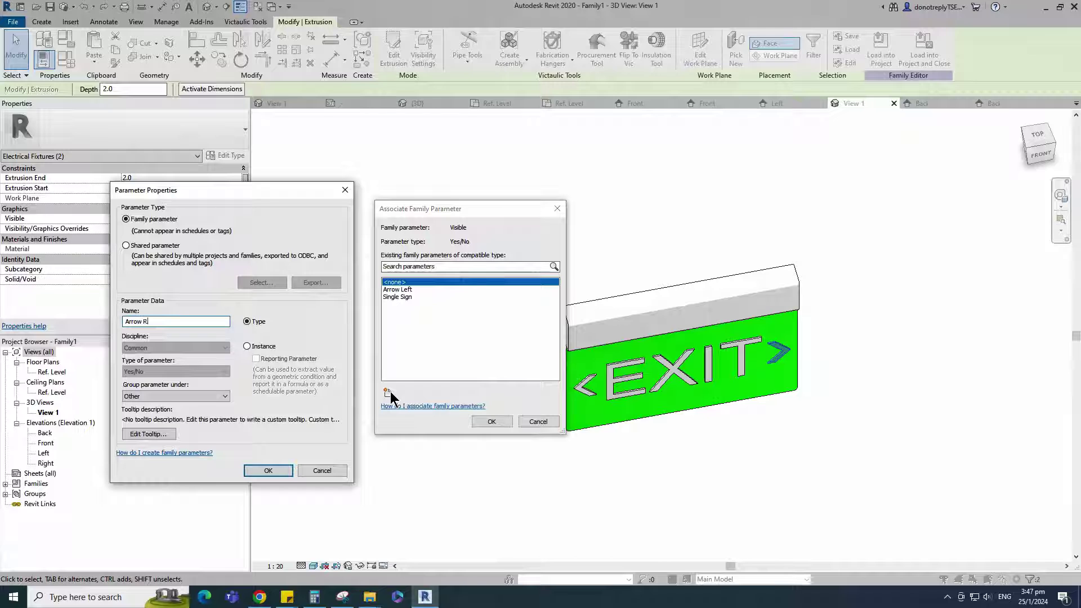
pyautogui.click(268, 470)
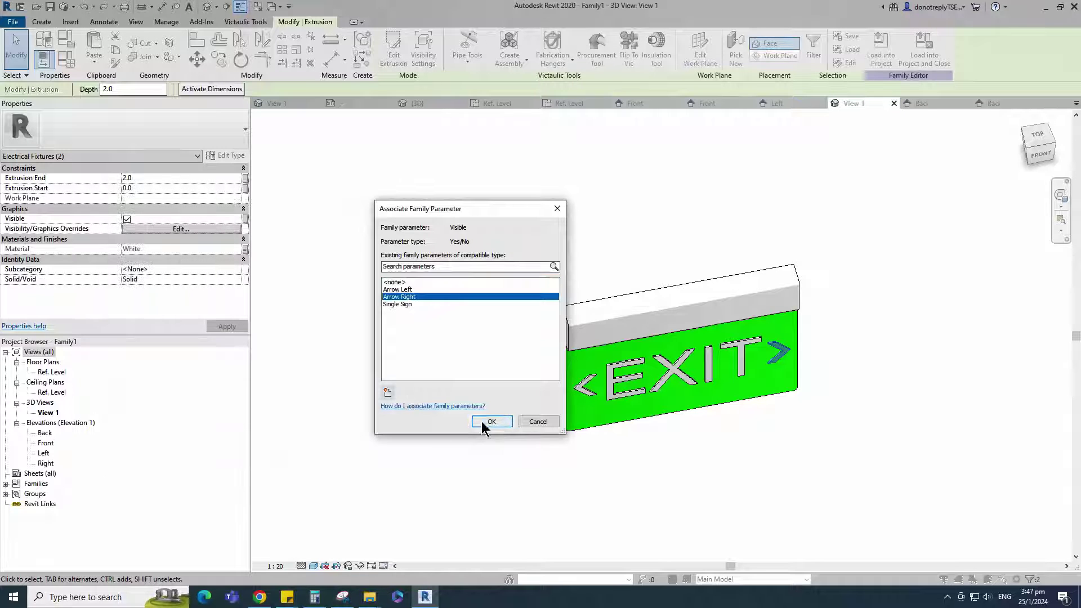
pyautogui.click(491, 421)
pyautogui.click(512, 442)
# Make the Model Text 1 type of the EXIT texts on both faces bold.
pyautogui.scroll(-3, 512, 441)
pyautogui.keyDown('shift'); pyautogui.moveTo(633, 496); pyautogui.dragTo(602, 382, button='middle'); pyautogui.keyUp('shift')
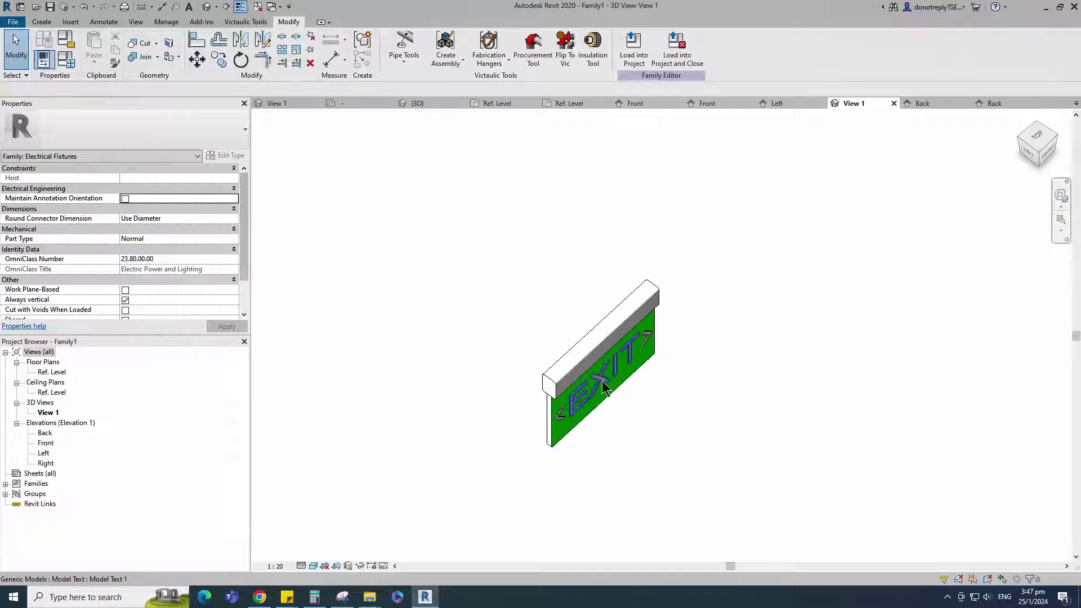
pyautogui.click(603, 382)
pyautogui.keyDown('shift'); pyautogui.moveTo(580, 470); pyautogui.dragTo(763, 479, button='middle'); pyautogui.keyUp('shift')
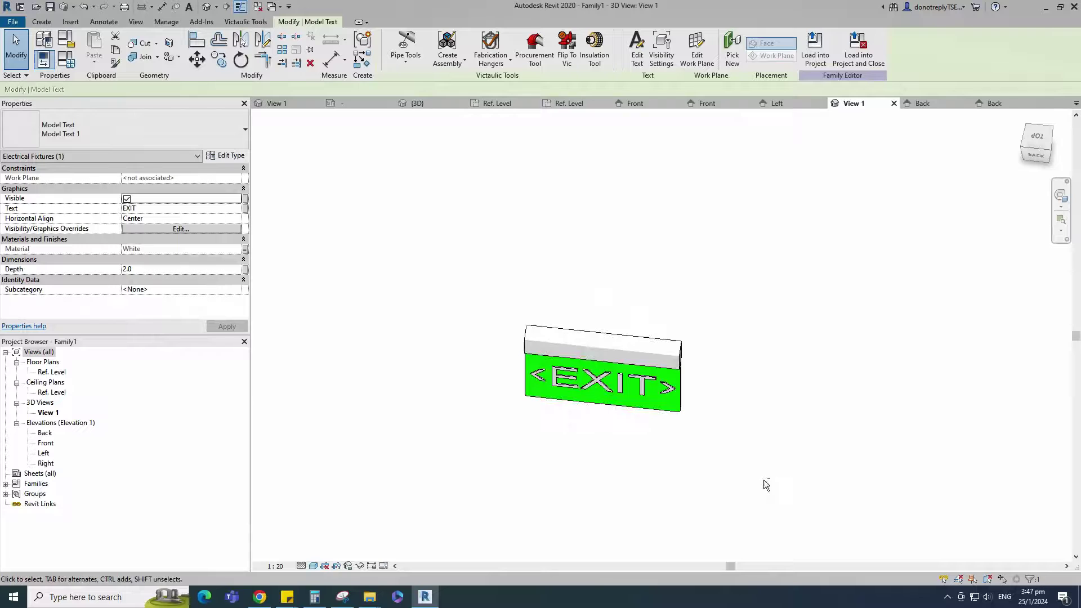
pyautogui.keyDown('ctrl'); pyautogui.click(643, 386); pyautogui.keyUp('ctrl')
pyautogui.keyDown('shift'); pyautogui.moveTo(696, 415); pyautogui.dragTo(328, 308, button='middle'); pyautogui.keyUp('shift')
pyautogui.click(230, 156)
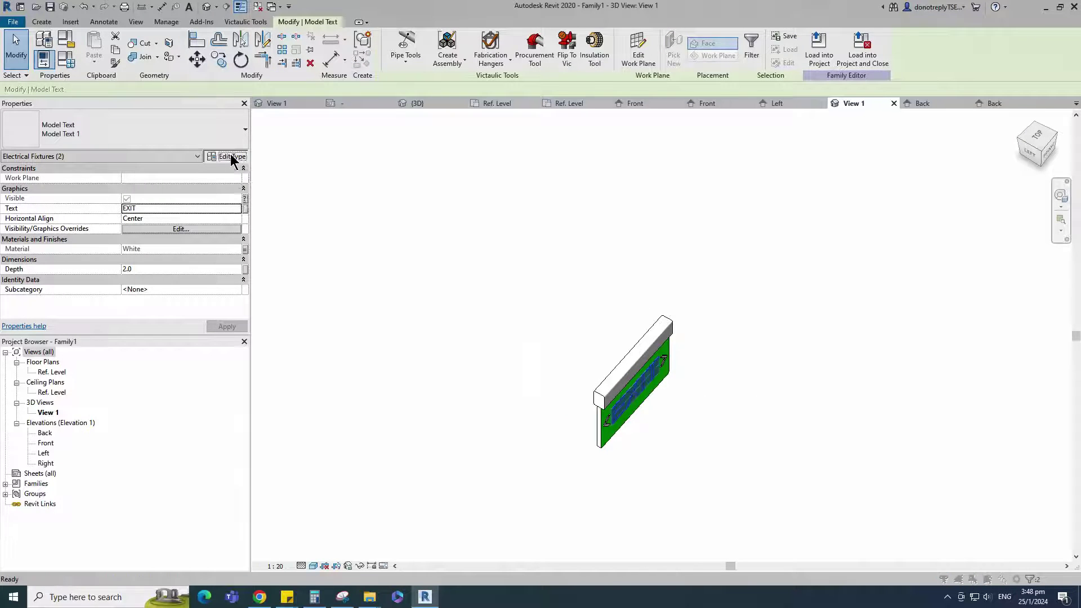
pyautogui.click(354, 298)
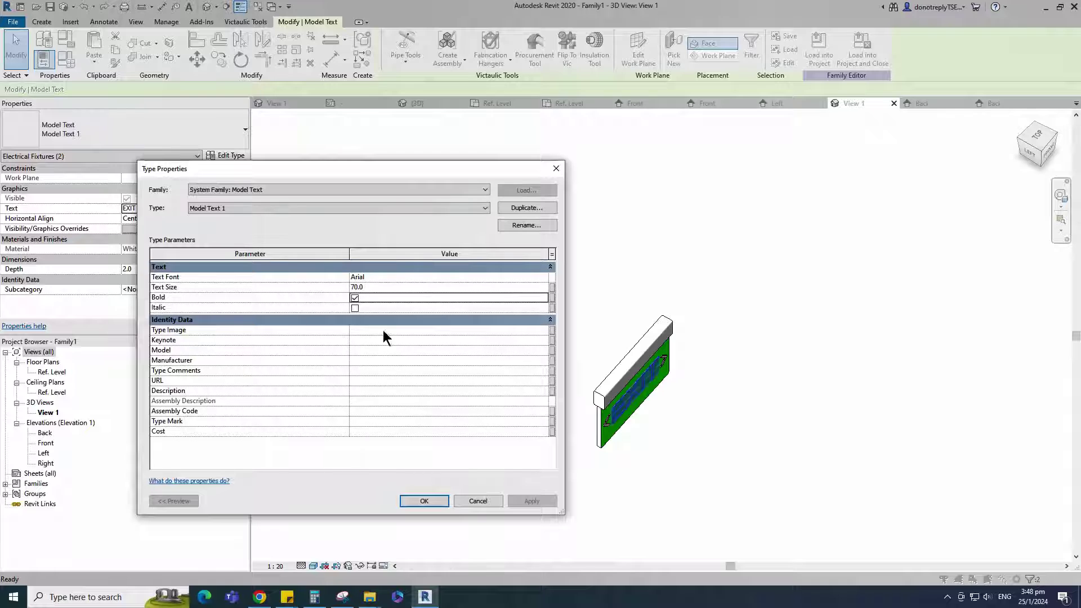
pyautogui.click(423, 501)
pyautogui.click(499, 500)
pyautogui.keyDown('shift'); pyautogui.moveTo(499, 500); pyautogui.dragTo(413, 375, button='middle'); pyautogui.keyUp('shift')
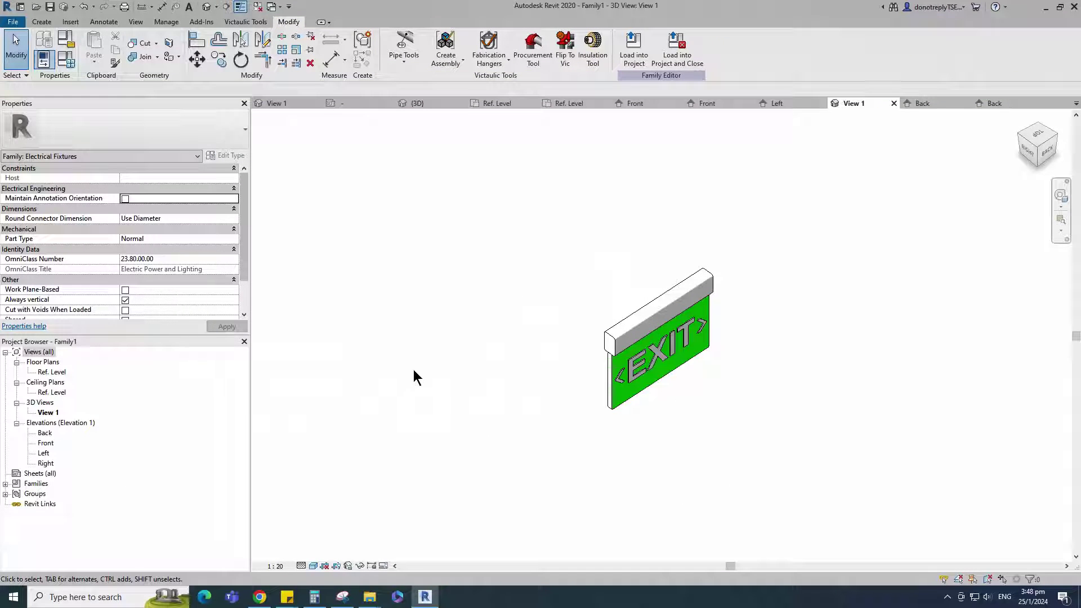
# In the Ref. Level floor plan, place a Power - Unbalanced electrical connector on the Ref. Level work plane.
pyautogui.doubleClick(49, 373)
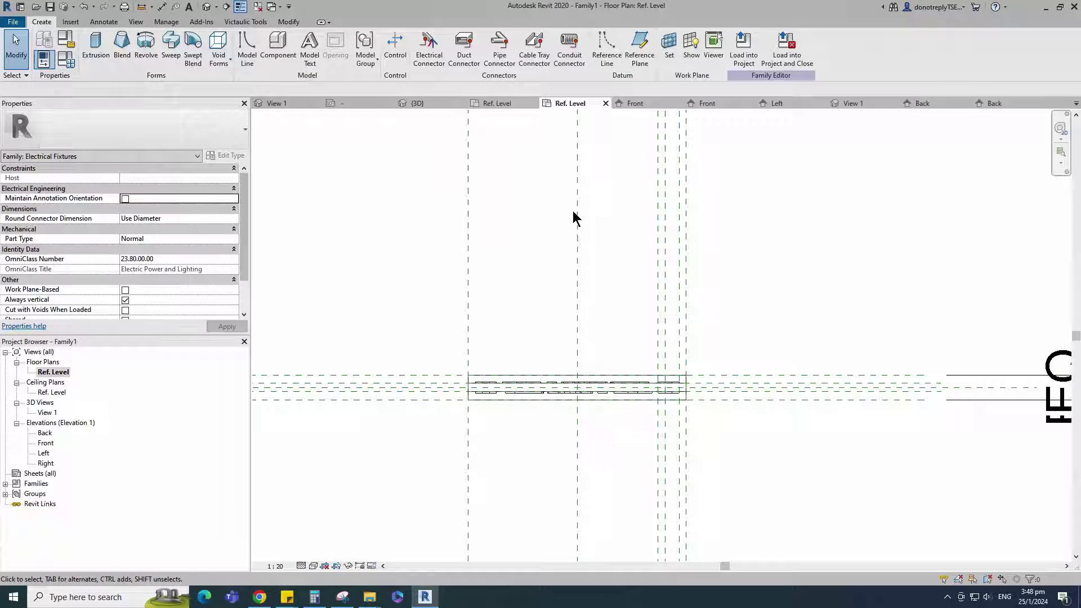
pyautogui.click(429, 50)
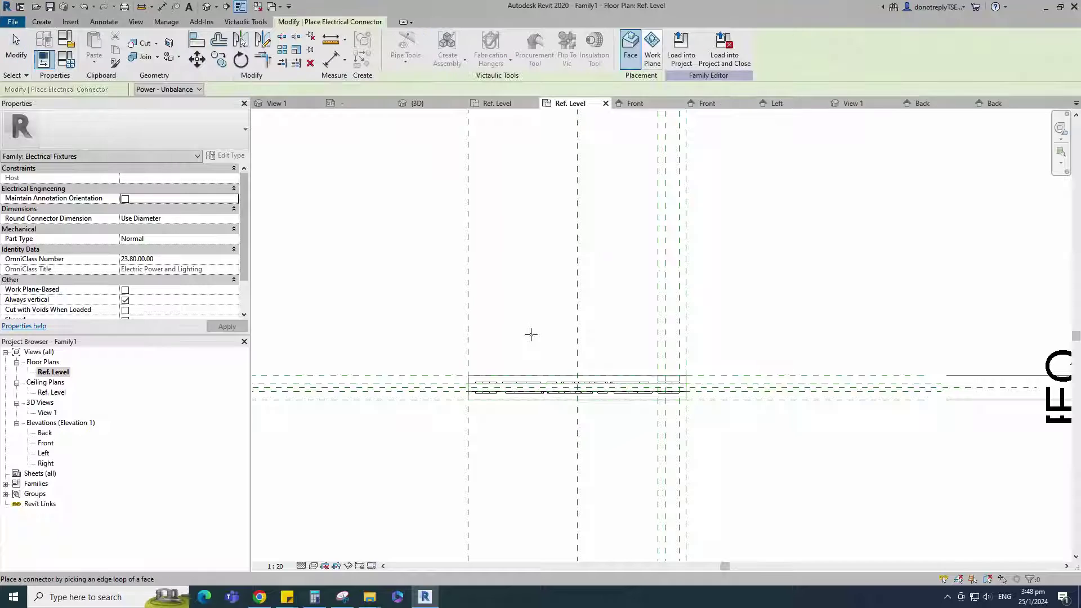
pyautogui.click(652, 49)
pyautogui.click(542, 298)
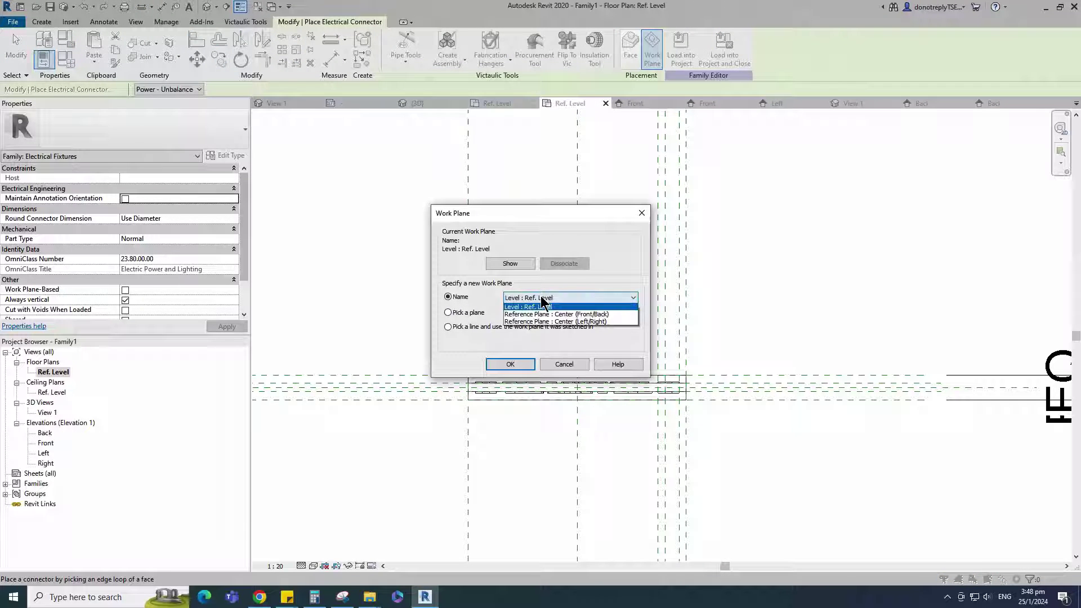
pyautogui.click(543, 313)
pyautogui.click(511, 365)
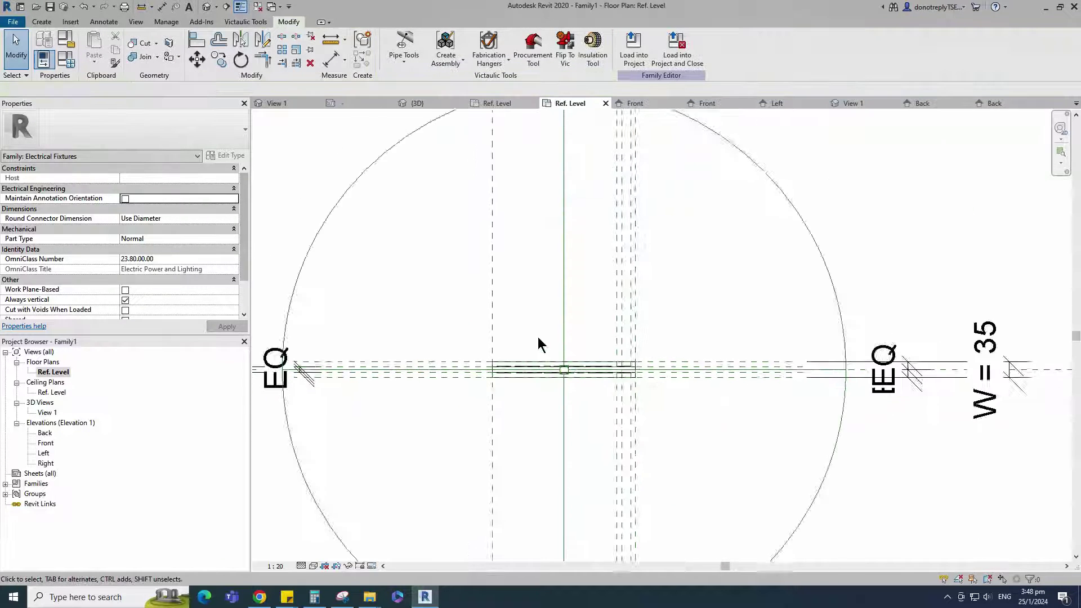
# Open the 3D view and inspect the electrical connector's placement and load properties.
pyautogui.scroll(-5, 580, 349)
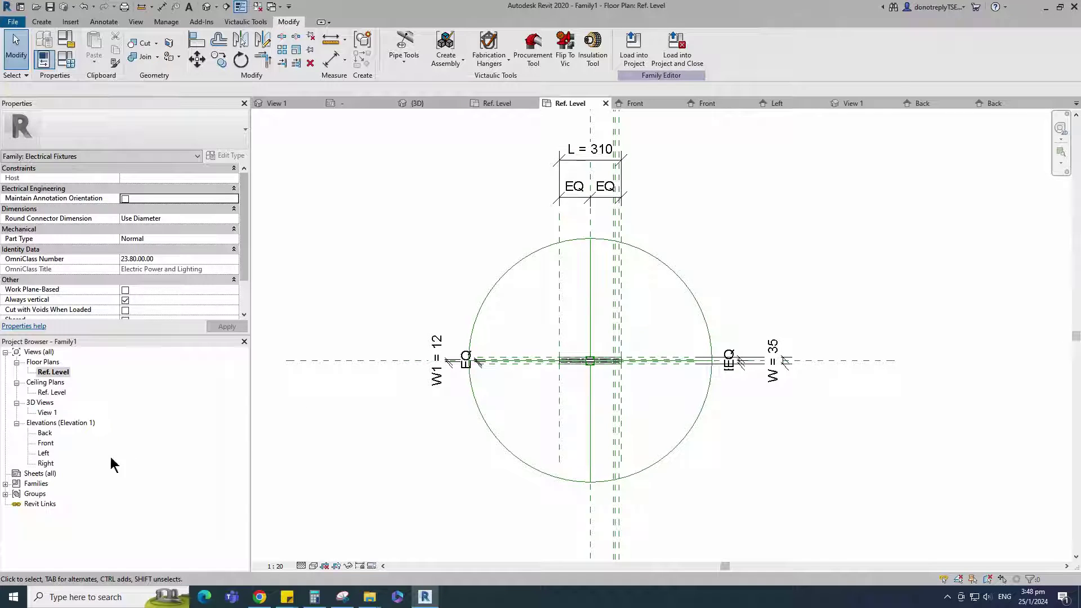
pyautogui.doubleClick(47, 412)
pyautogui.scroll(-4, 581, 489)
pyautogui.scroll(1, 560, 453)
pyautogui.click(560, 453)
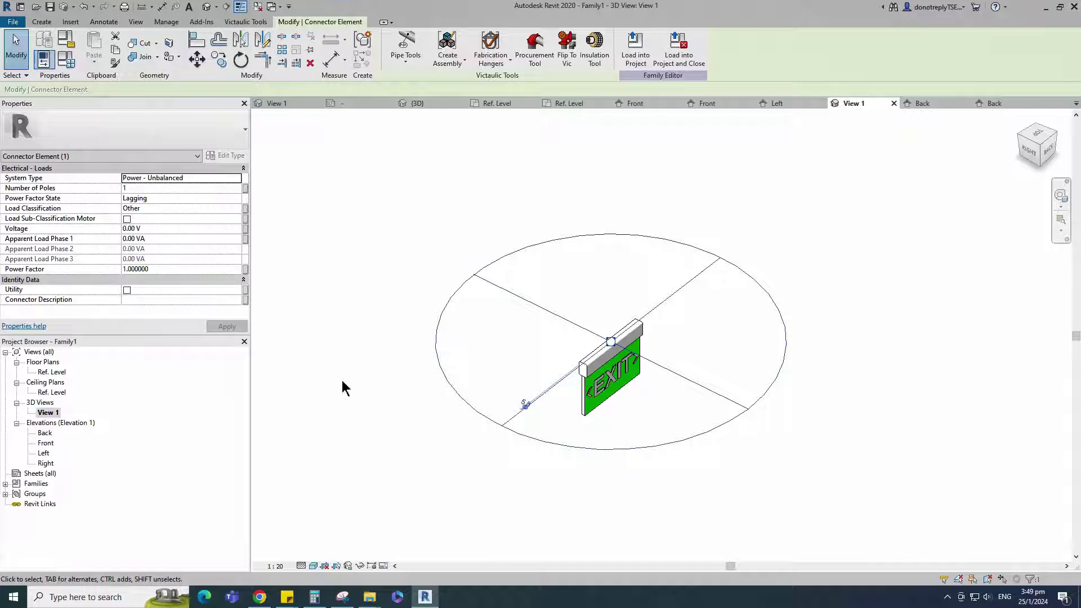
pyautogui.click(825, 494)
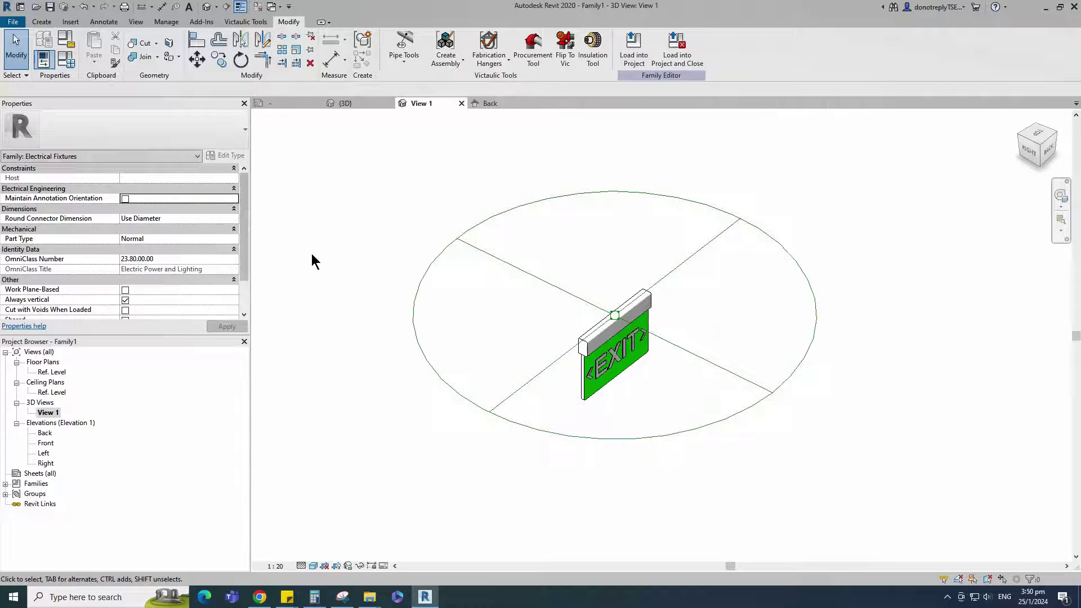
# Save the family under the file name Exit Sign.
pyautogui.click(50, 7)
pyautogui.write('Exit Sign')
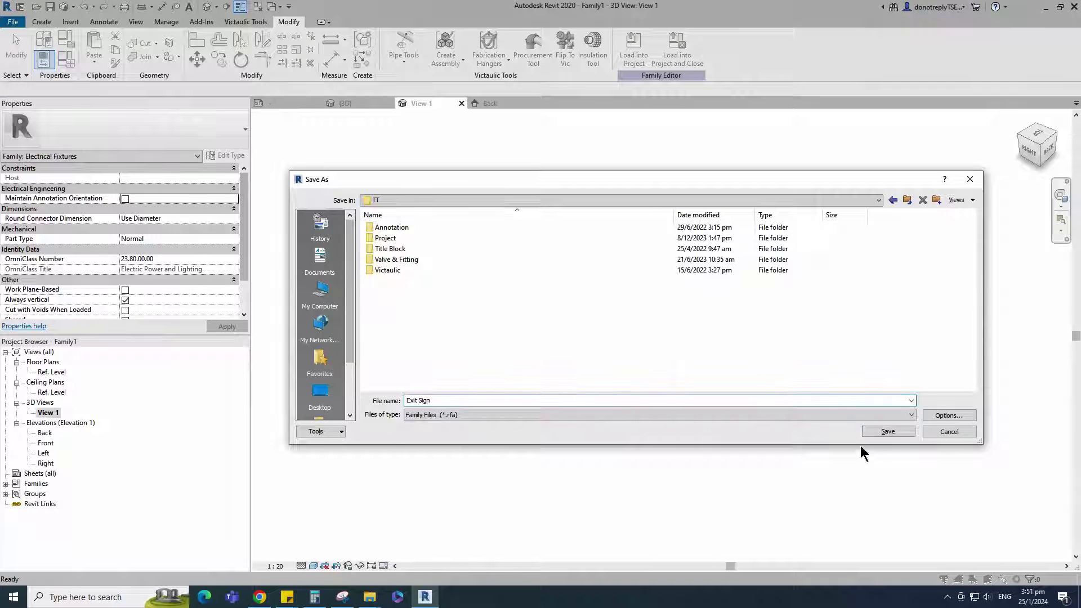
pyautogui.click(888, 431)
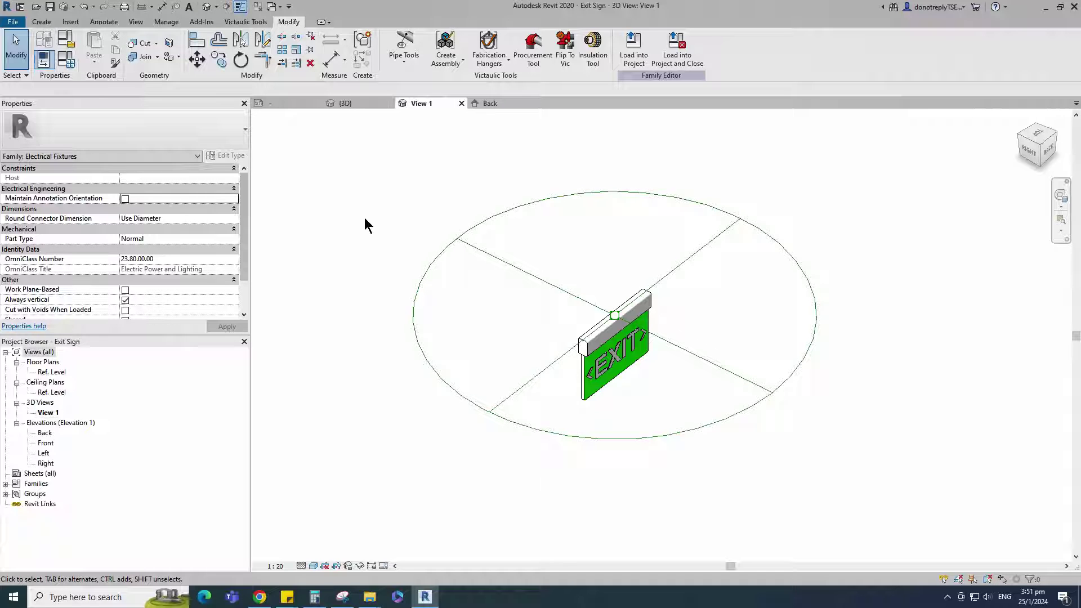
# Create a new family from the generic annotation template in the Annotations template folder.
pyautogui.click(13, 22)
pyautogui.moveTo(32, 66)
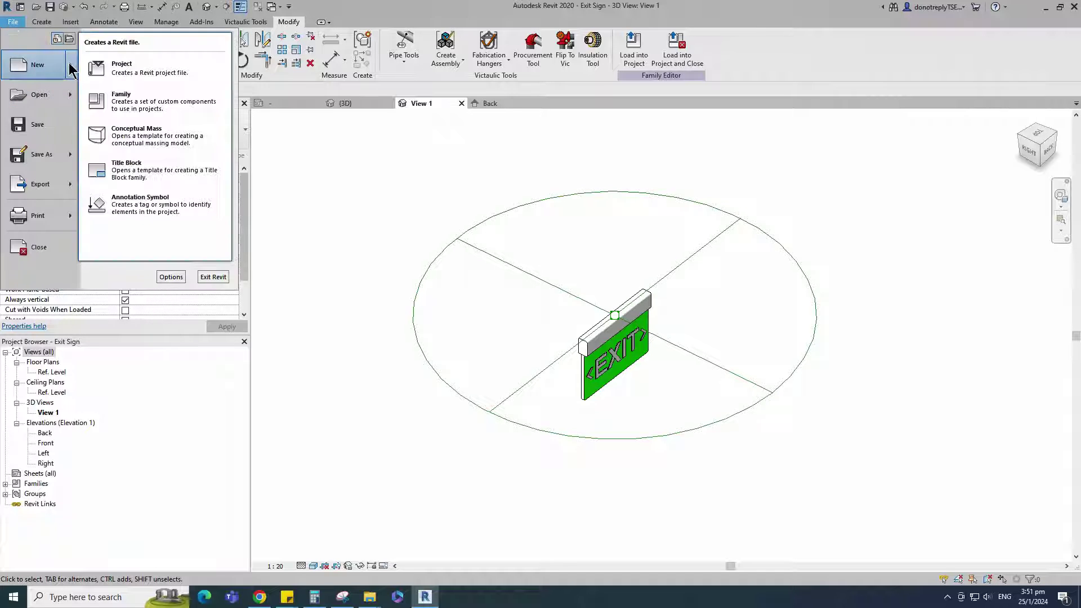
pyautogui.click(133, 105)
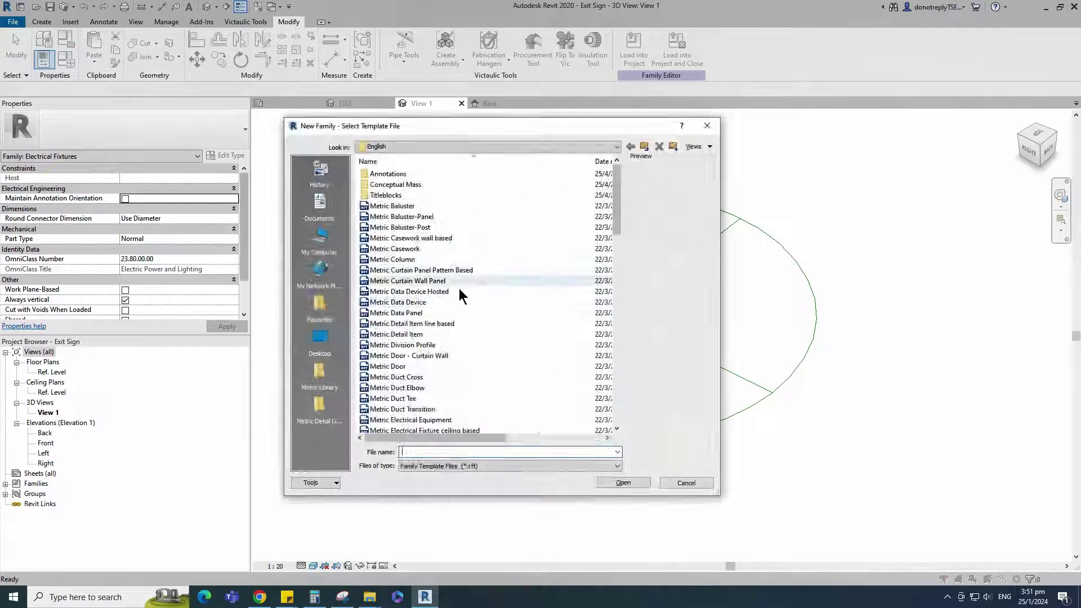
pyautogui.doubleClick(445, 172)
pyautogui.click(431, 260)
pyautogui.click(616, 481)
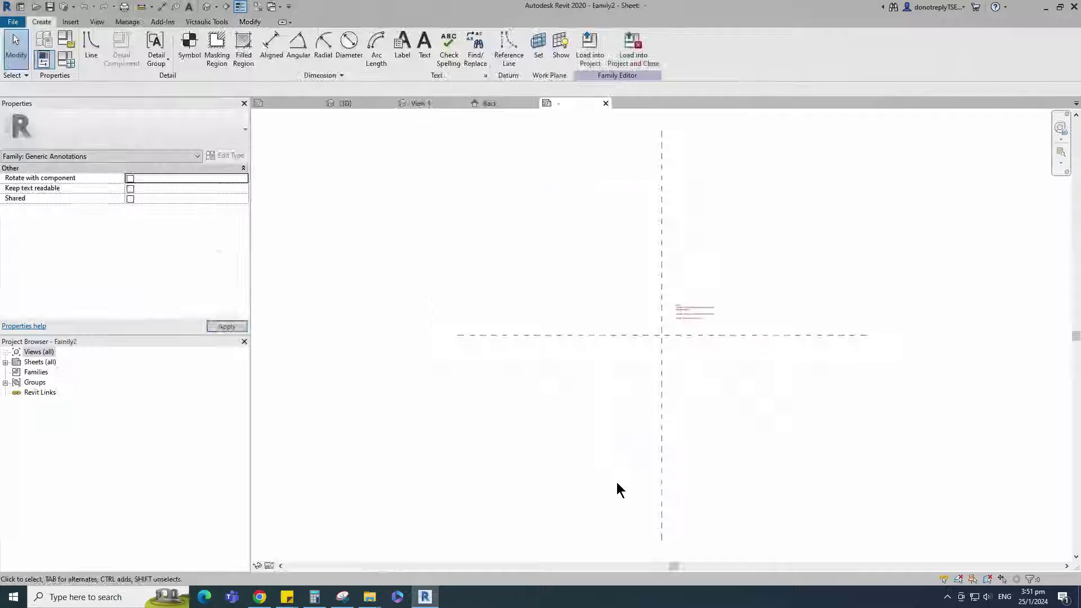
# Delete the template's internal instruction note from the sheet view.
pyautogui.click(638, 259)
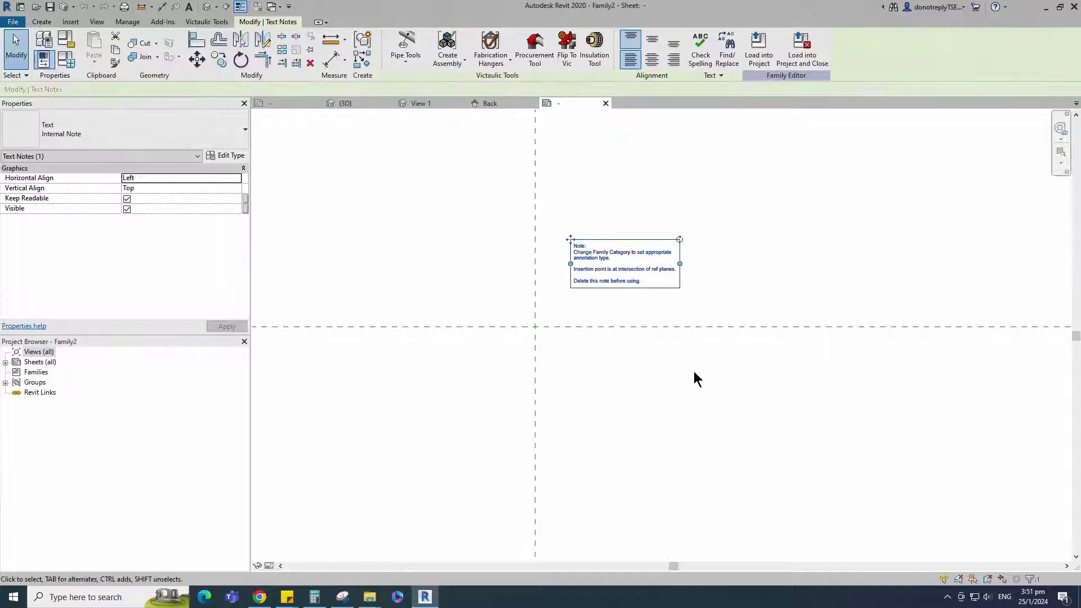
pyautogui.press('Delete')
pyautogui.scroll(-2, 605, 360)
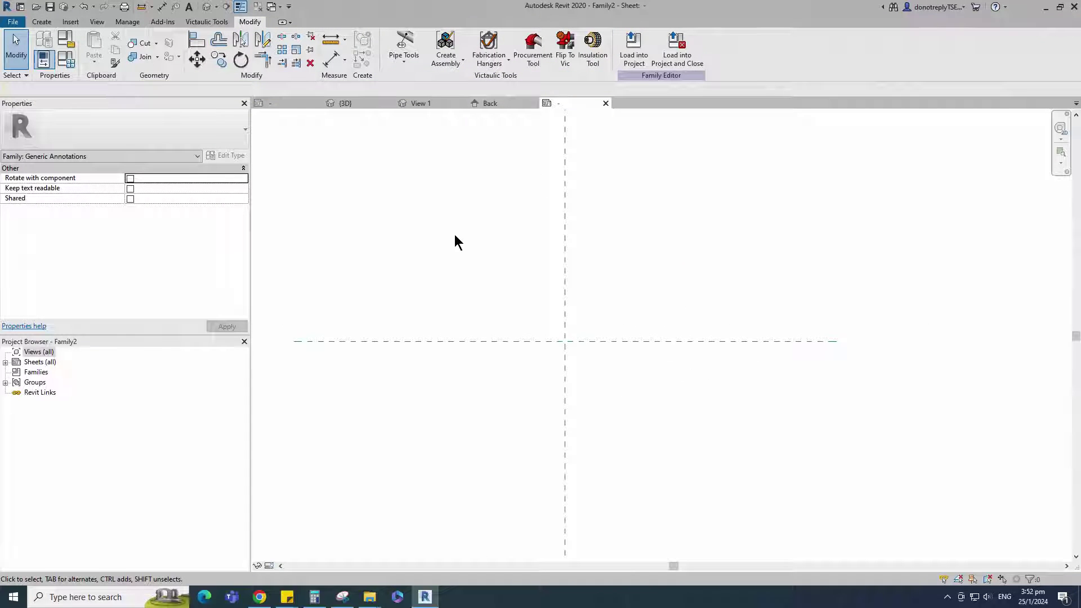
# Place an EXIT text note of type 3mm at the intersection of the two reference planes.
pyautogui.click(41, 22)
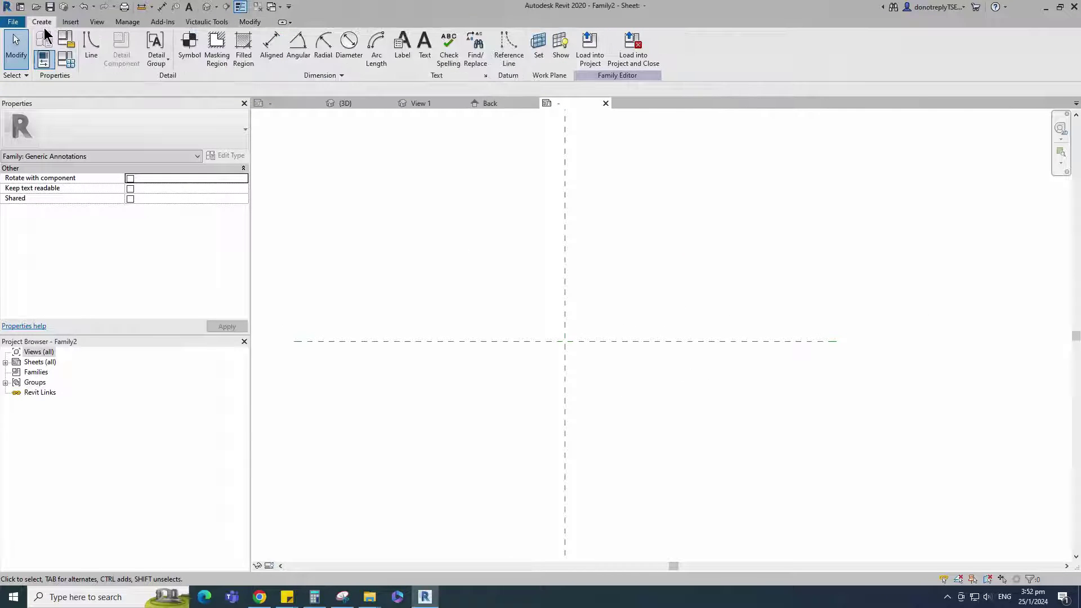
pyautogui.click(424, 46)
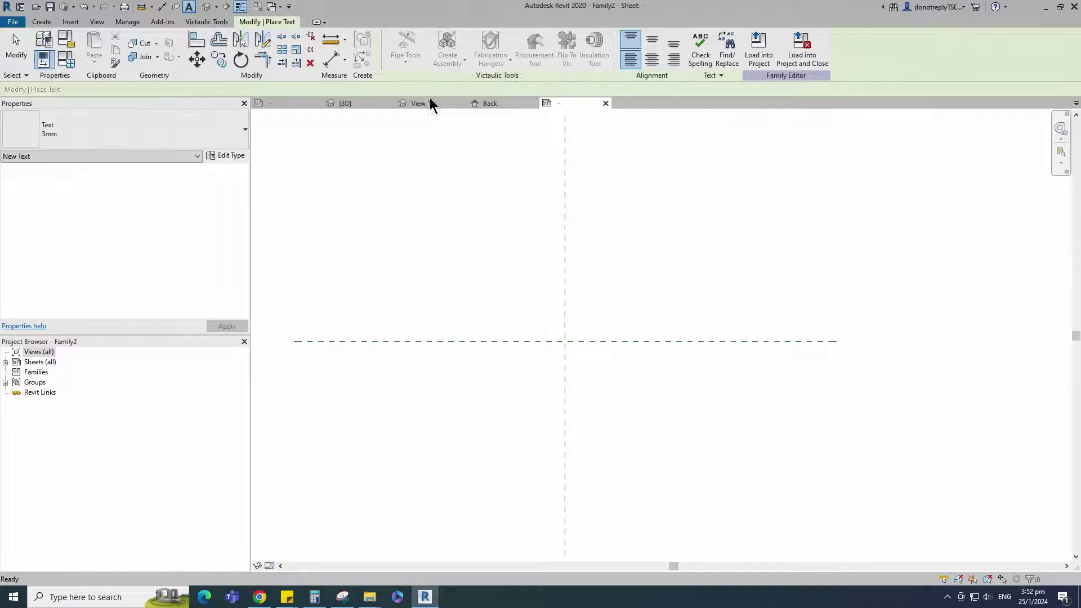
pyautogui.click(564, 342)
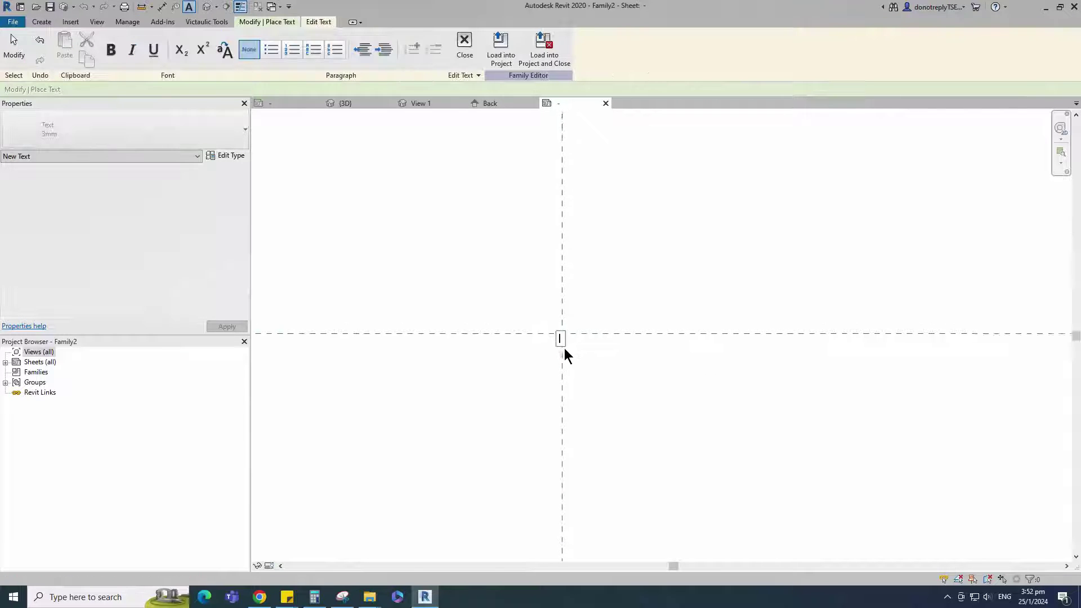
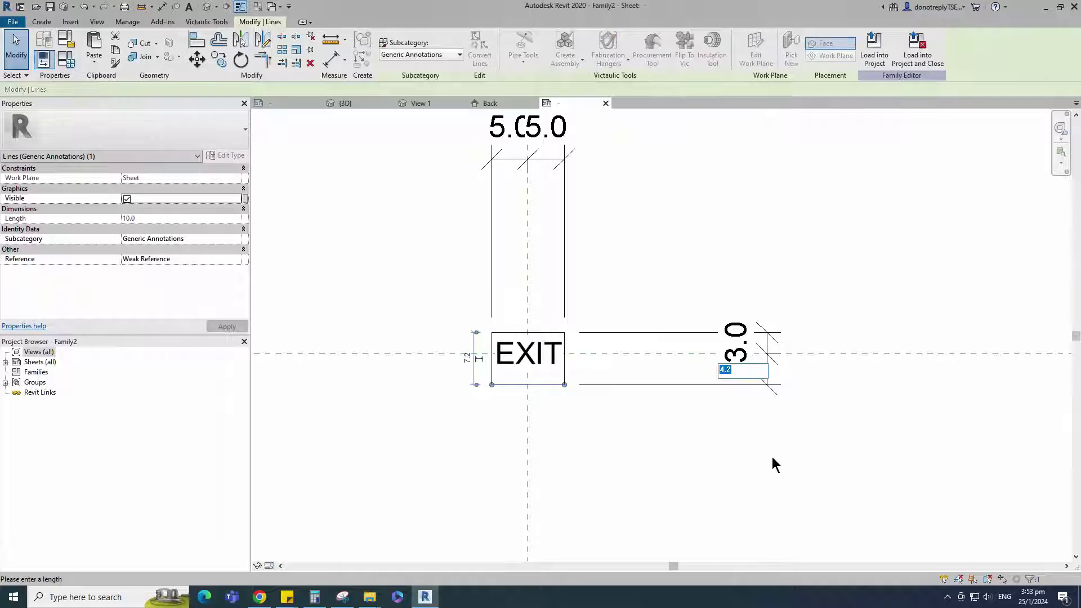
# Set the distance from the horizontal reference plane to the rectangle's lower line to 3.0.
pyautogui.click(772, 458)
pyautogui.scroll(-1, 507, 315)
# Add a Generic Annotations subcategory named 2D Arrow in the object styles and give it a heavier projection line weight.
pyautogui.click(127, 22)
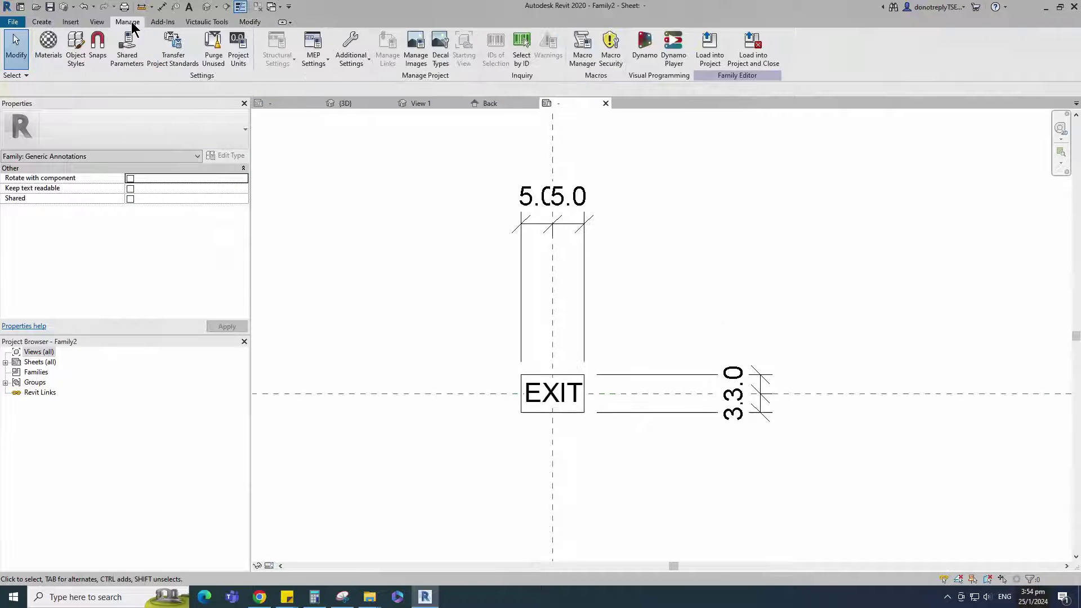
pyautogui.click(75, 48)
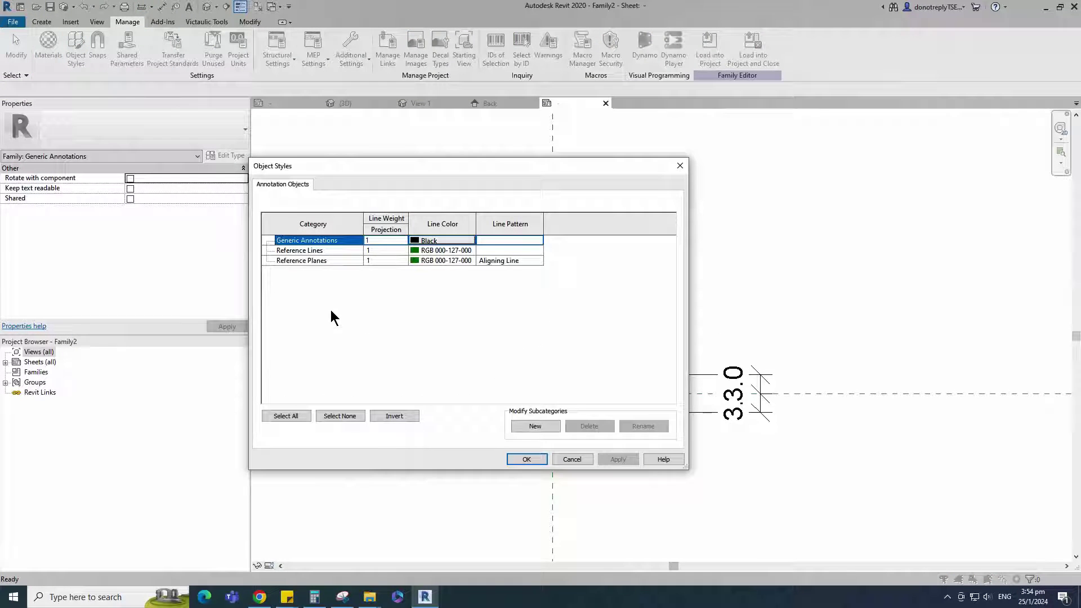
pyautogui.click(534, 426)
pyautogui.write('2')
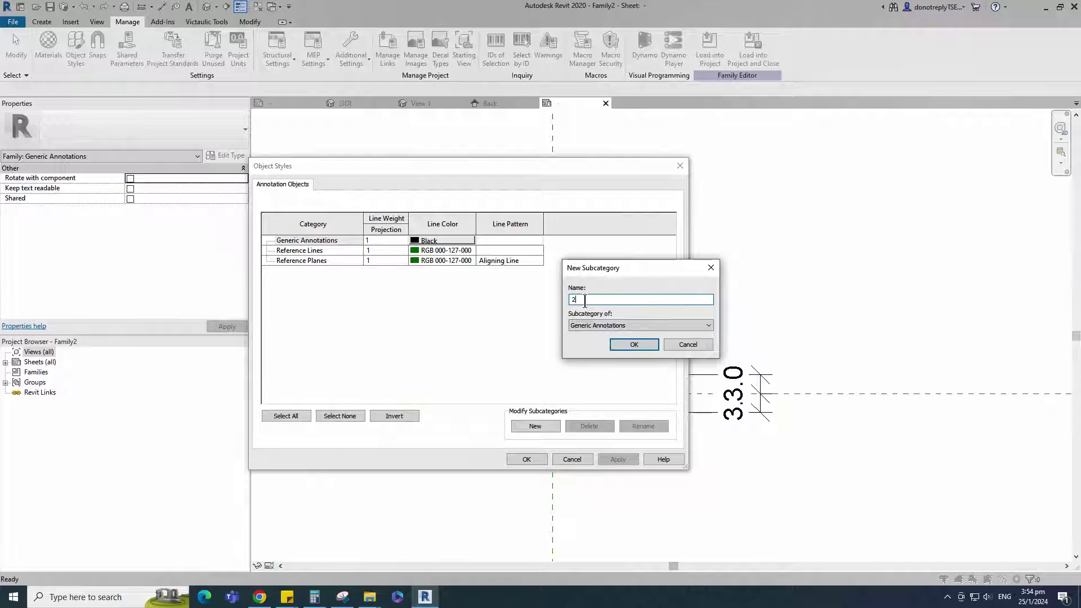
pyautogui.write('D Arrow')
pyautogui.press('Return')
pyautogui.click(402, 250)
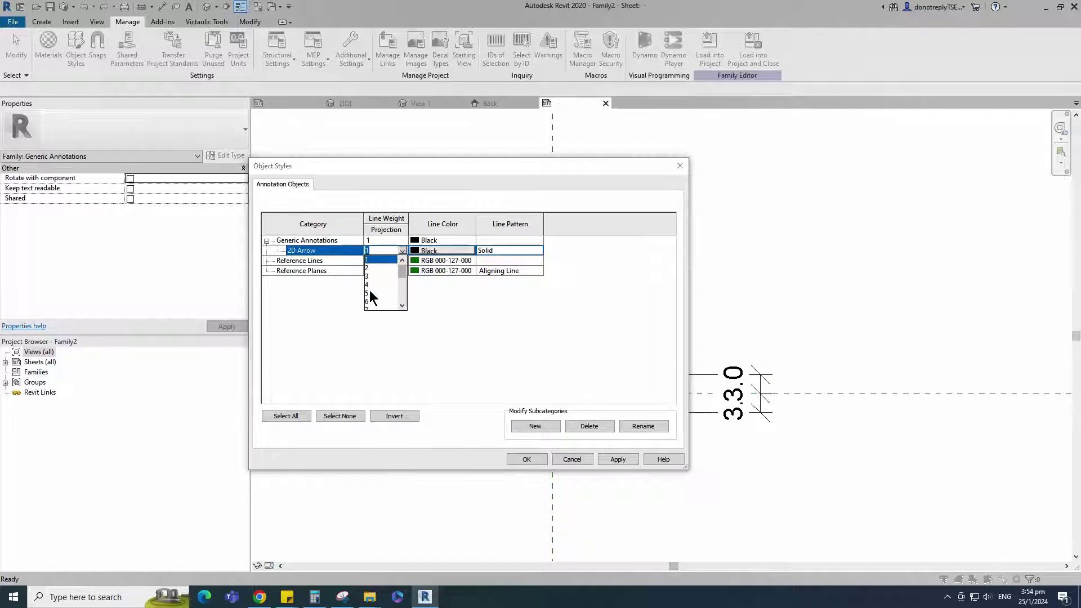
pyautogui.click(372, 282)
pyautogui.click(528, 459)
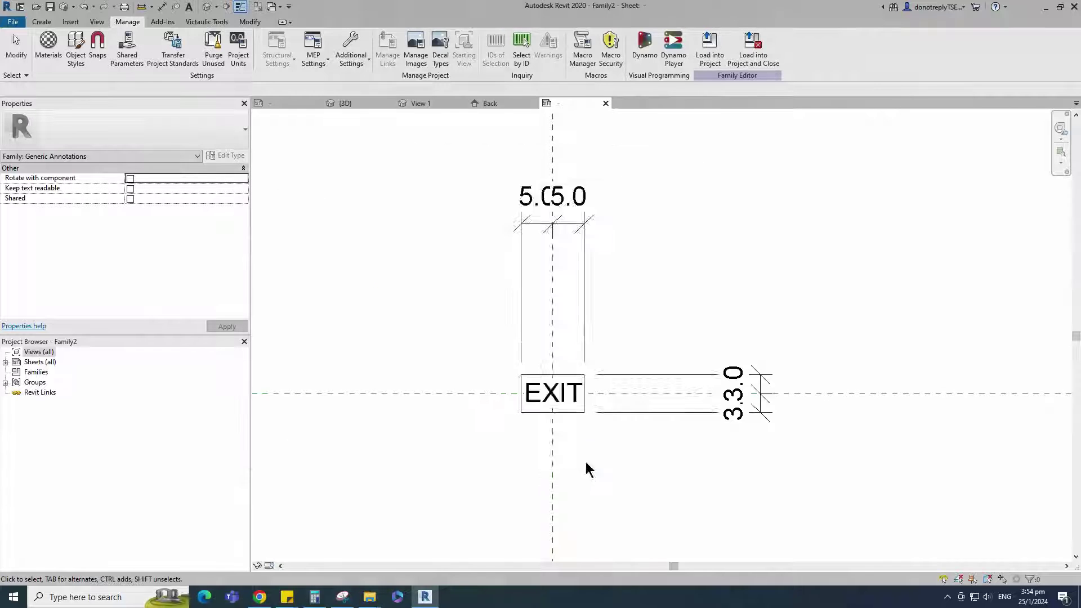
# Draw a 5 mm horizontal line above the EXIT rectangle, from the vertical reference plane to the rectangle's right edge.
pyautogui.scroll(1, 587, 469)
pyautogui.click(42, 21)
pyautogui.click(91, 48)
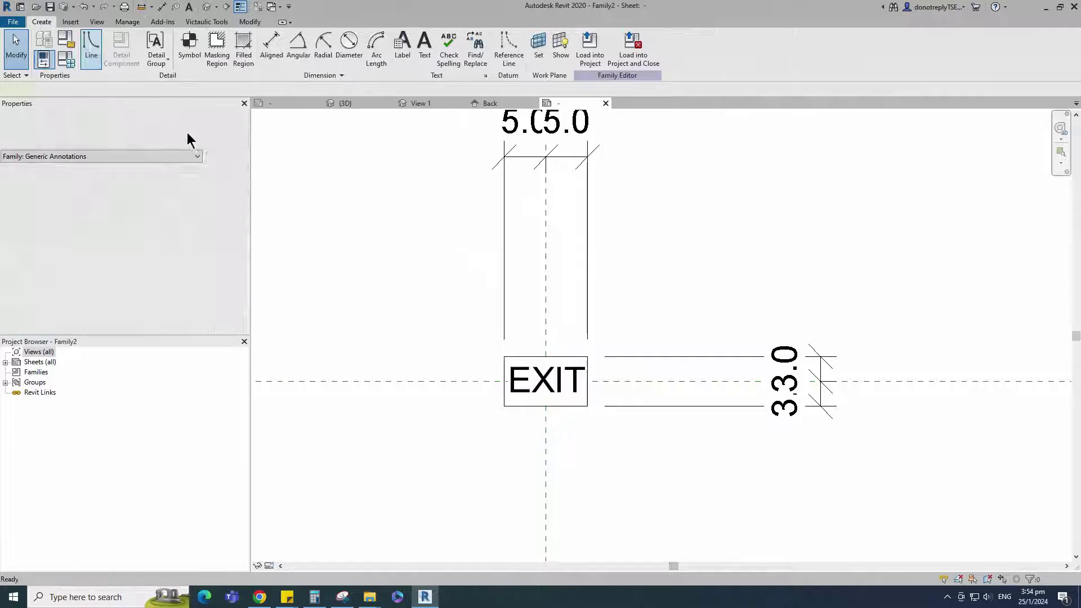
pyautogui.scroll(1, 561, 342)
pyautogui.click(537, 328)
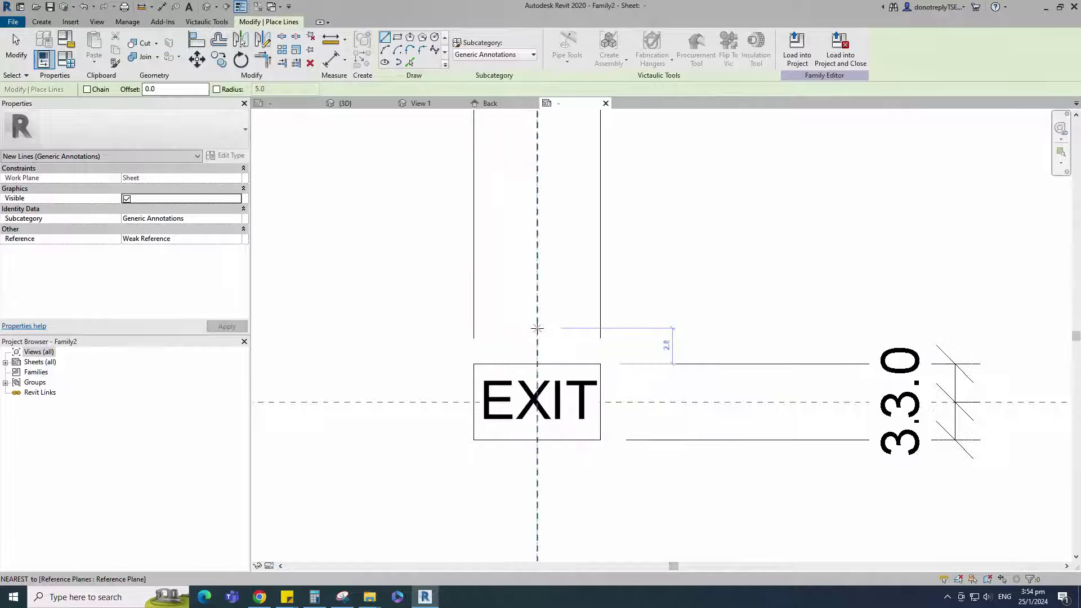
pyautogui.click(605, 329)
pyautogui.press('Escape')
pyautogui.press('Escape')
# Move the short horizontal line by its midpoint onto the vertical reference plane so it is centred above the rectangle.
pyautogui.press('m')
pyautogui.press('v')
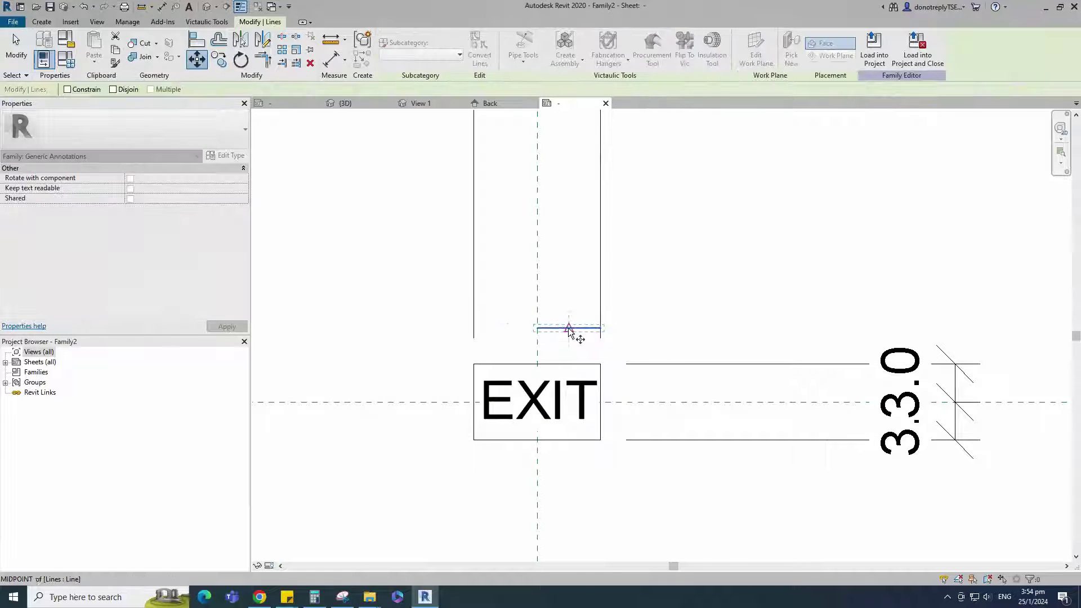
pyautogui.click(569, 328)
pyautogui.click(537, 328)
pyautogui.click(583, 386)
pyautogui.scroll(-1, 586, 389)
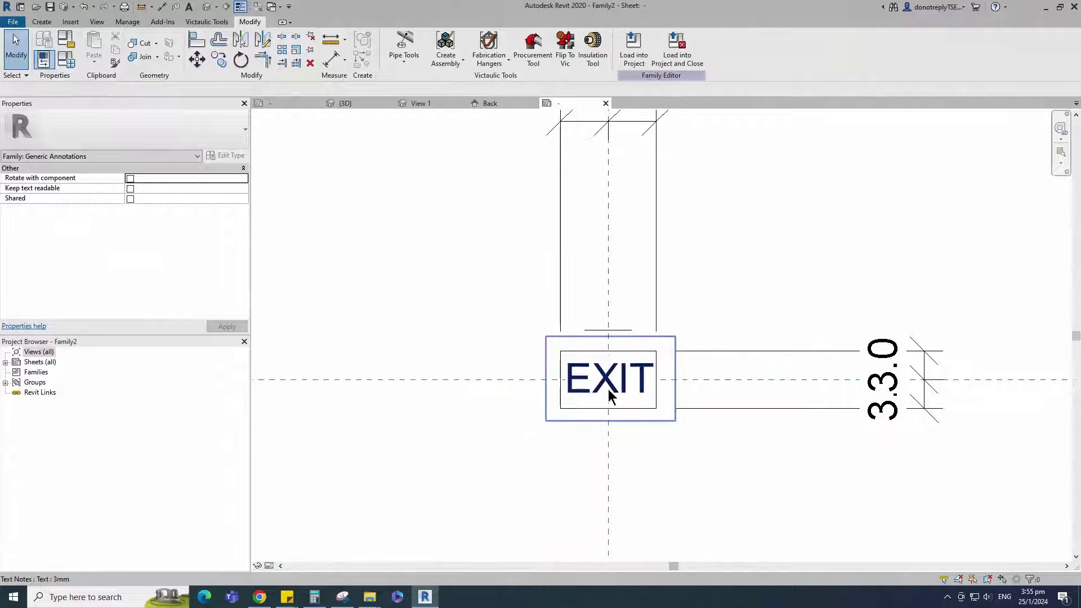
# Add an aligned dimension between the horizontal reference plane and the short line above the rectangle.
pyautogui.click(331, 59)
pyautogui.click(461, 380)
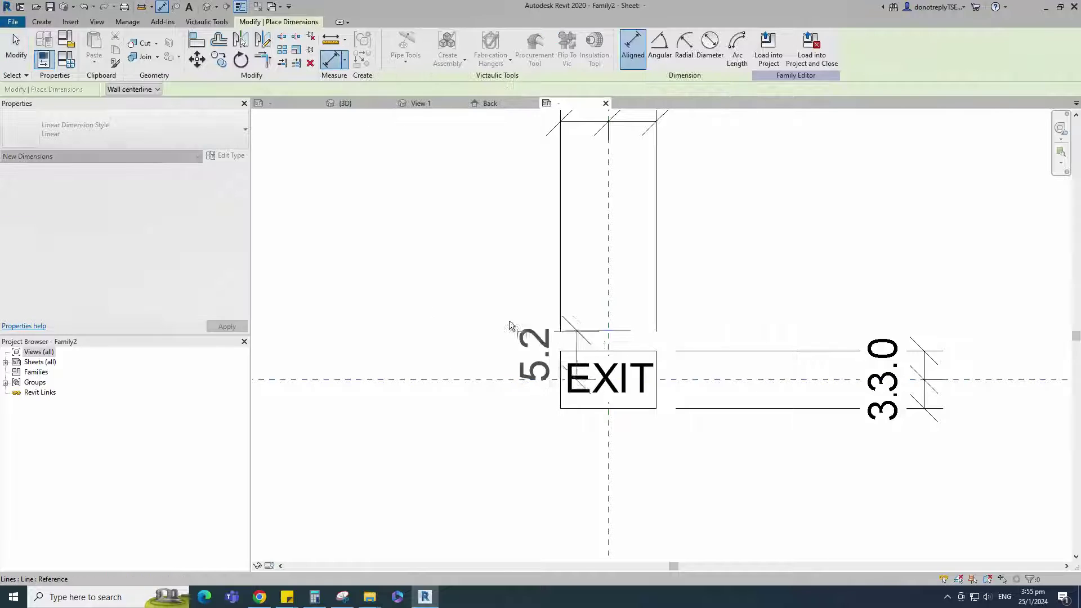
pyautogui.click(395, 321)
pyautogui.scroll(-1, 421, 306)
pyautogui.press('Escape')
pyautogui.press('Escape')
# Set the short line's distance from the horizontal reference plane to 4.5.
pyautogui.click(583, 327)
pyautogui.click(387, 349)
pyautogui.write('4.')
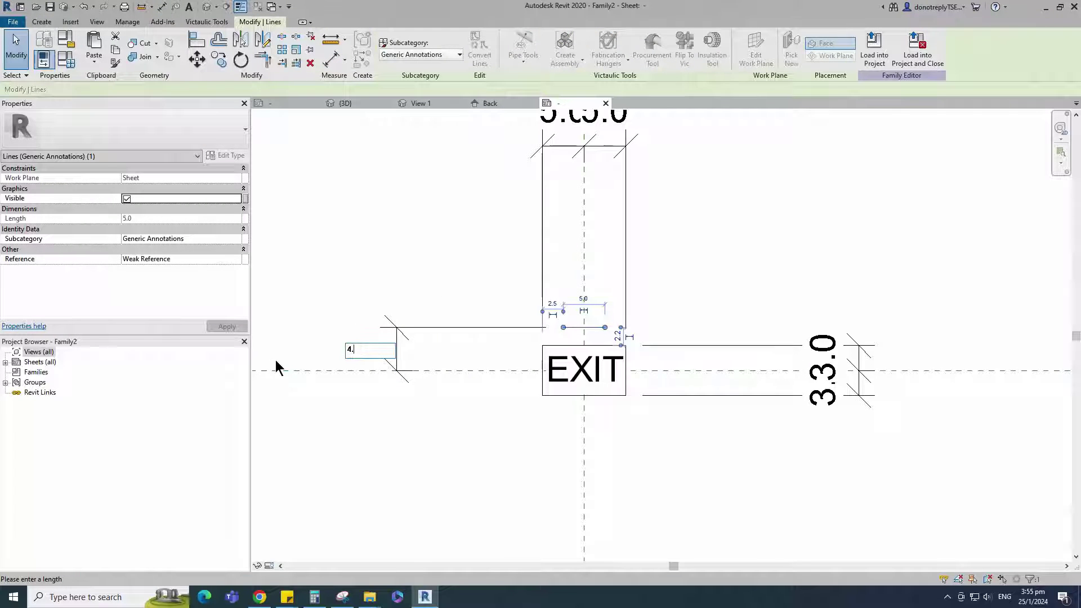
pyautogui.write('5')
pyautogui.press('Return')
pyautogui.press('Escape')
# Draw a 1.5 mm arrowhead line from the short horizontal line's left end, angled 20° above it.
pyautogui.scroll(3, 473, 432)
pyautogui.click(46, 24)
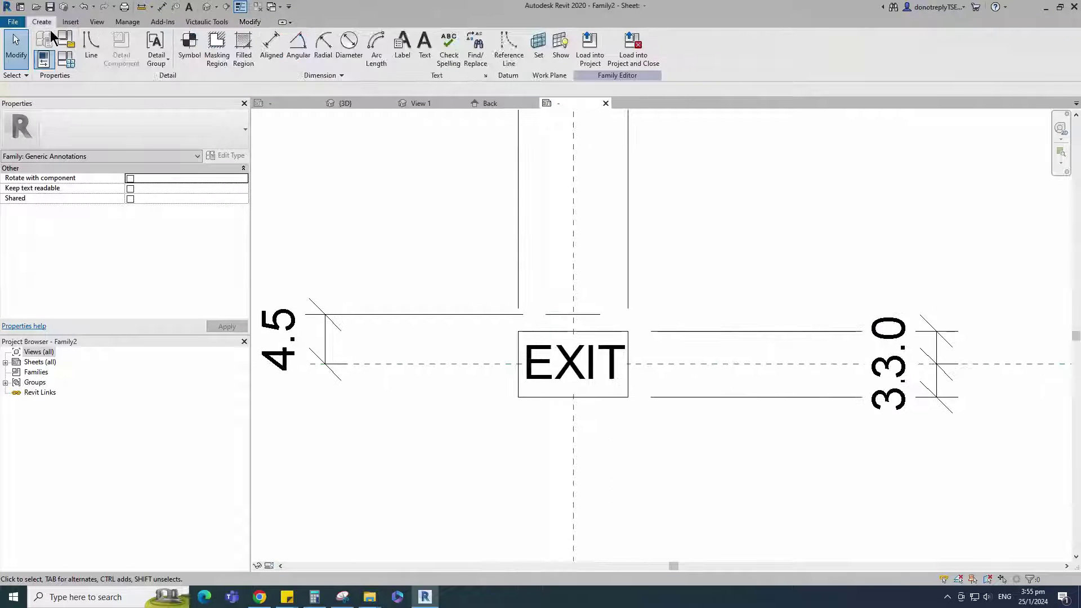
pyautogui.click(91, 42)
pyautogui.scroll(3, 562, 299)
pyautogui.click(528, 292)
pyautogui.scroll(1, 557, 282)
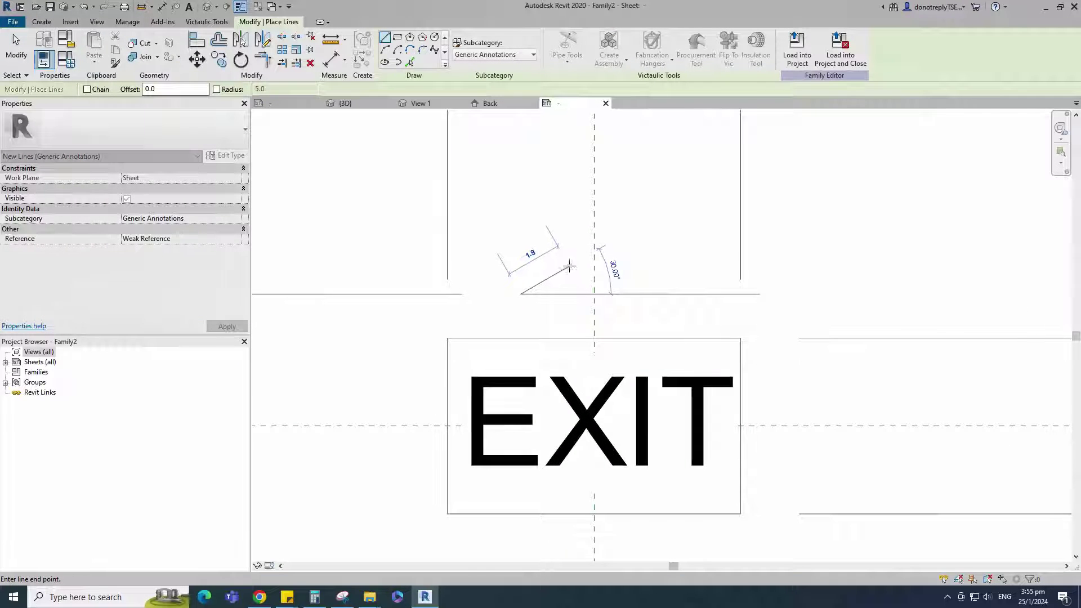
pyautogui.click(557, 273)
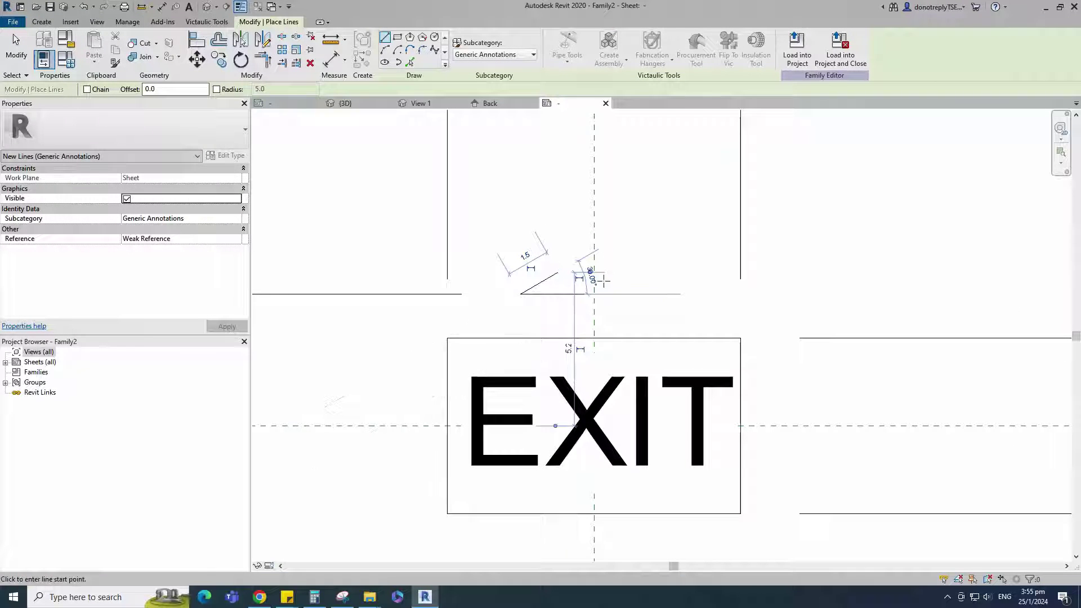
pyautogui.click(646, 265)
pyautogui.press('Escape')
pyautogui.press('Escape')
# Mirror the slanted arrowhead line about the short horizontal line to complete the left arrowhead.
pyautogui.click(549, 285)
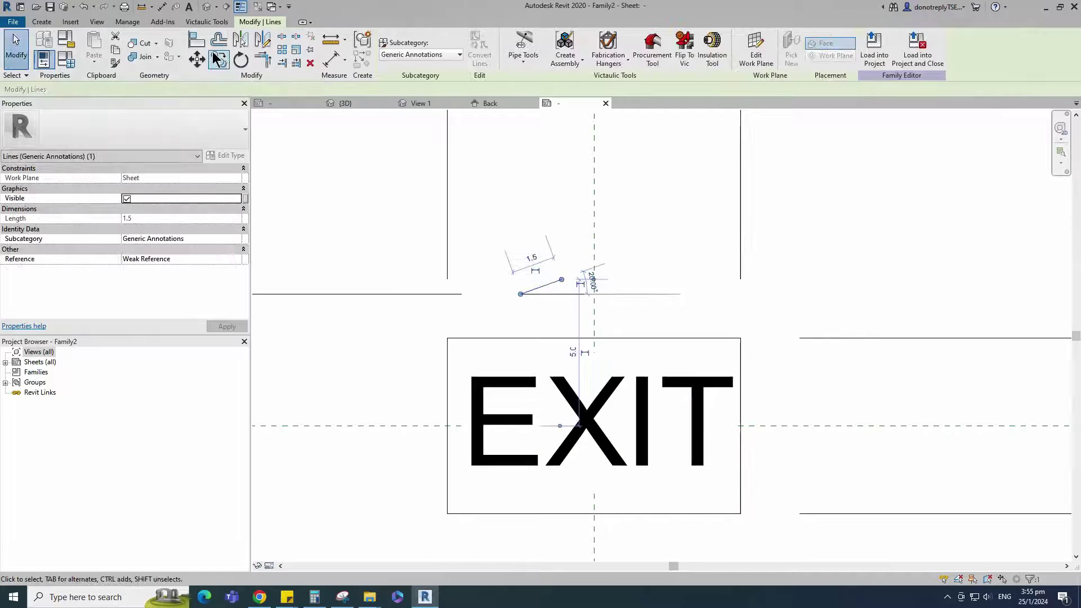
pyautogui.press('m')
pyautogui.press('m')
pyautogui.click(565, 294)
pyautogui.click(496, 241)
# Mirror both left arrowhead lines about the vertical reference plane to form the right arrowhead.
pyautogui.moveTo(496, 241); pyautogui.dragTo(573, 323)
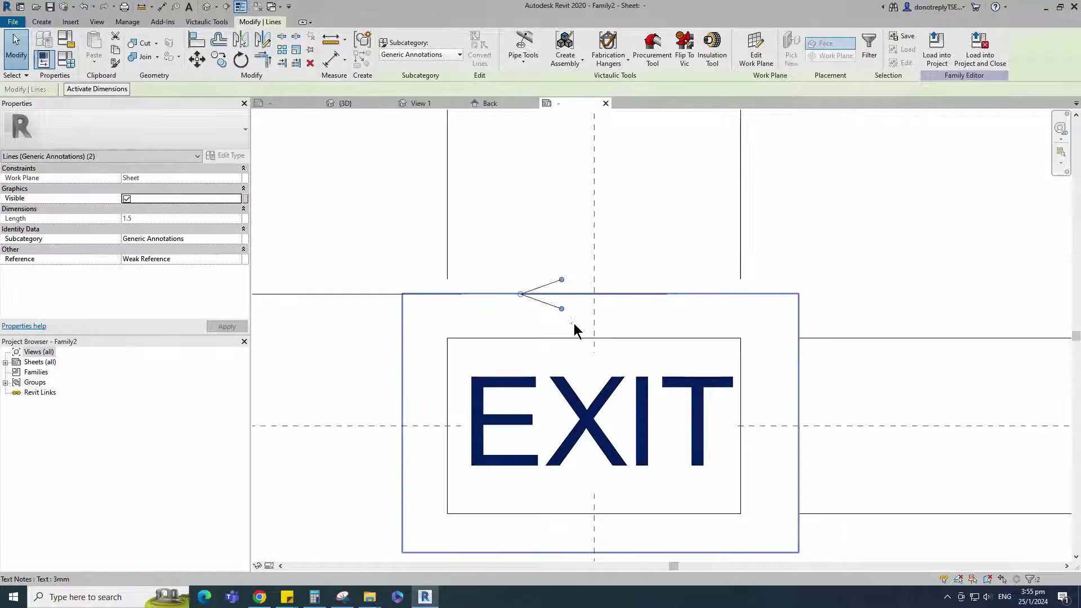
pyautogui.moveTo(504, 258); pyautogui.dragTo(585, 321)
pyautogui.press('m')
pyautogui.press('m')
pyautogui.click(594, 270)
pyautogui.click(400, 338)
pyautogui.scroll(-4, 532, 424)
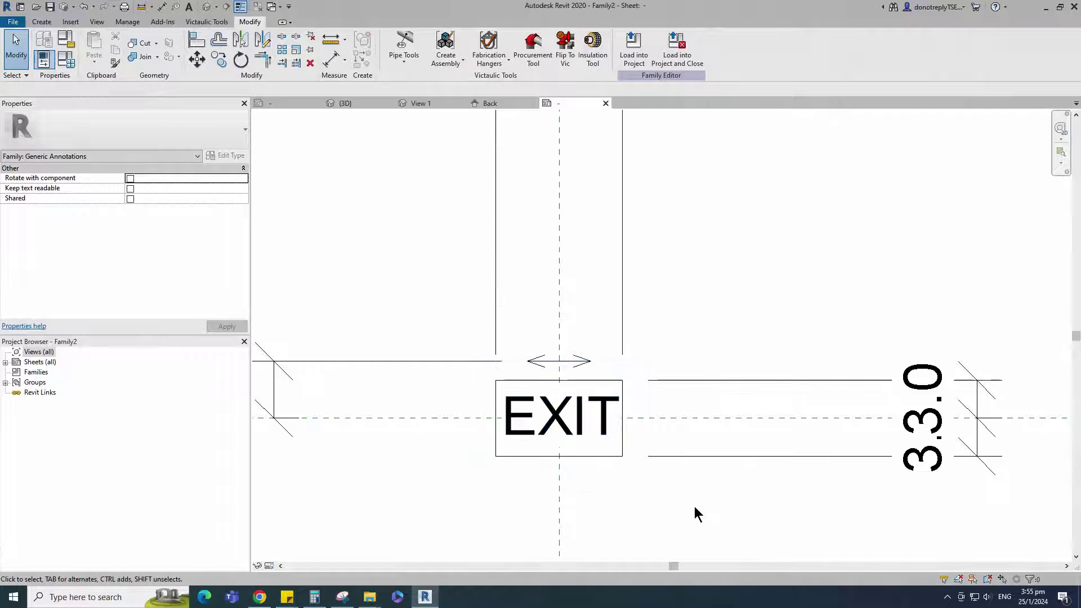
# Nudge the left and right arrowheads outward by equal amounts to lengthen the double-headed arrow above the rectangle.
pyautogui.scroll(2, 535, 349)
pyautogui.click(580, 348)
pyautogui.scroll(-2, 624, 343)
pyautogui.scroll(1, 630, 383)
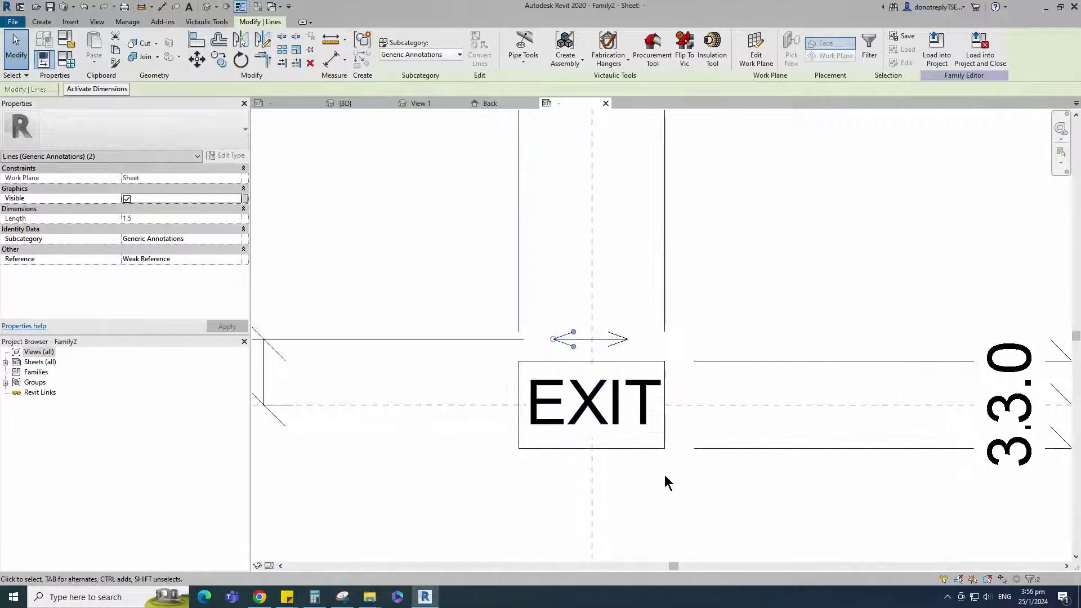
pyautogui.moveTo(600, 314); pyautogui.dragTo(644, 512)
pyautogui.press('Right')
pyautogui.press('Right')
pyautogui.press('Right')
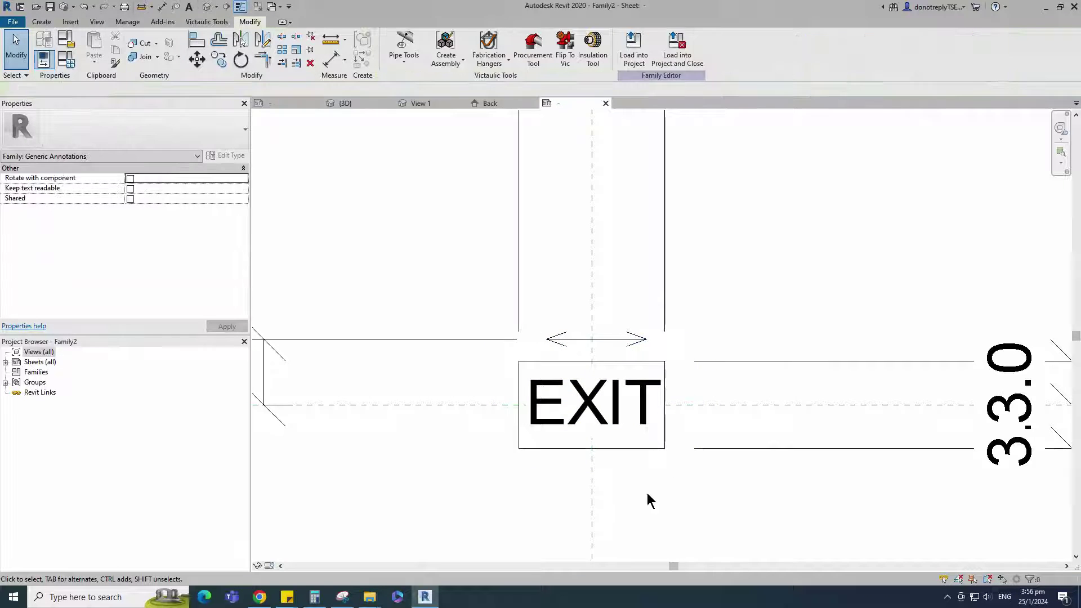
pyautogui.click(648, 501)
# Assign all five lines of the double-headed arrow to the 2D Arrow subcategory.
pyautogui.scroll(-3, 648, 501)
pyautogui.scroll(2, 554, 394)
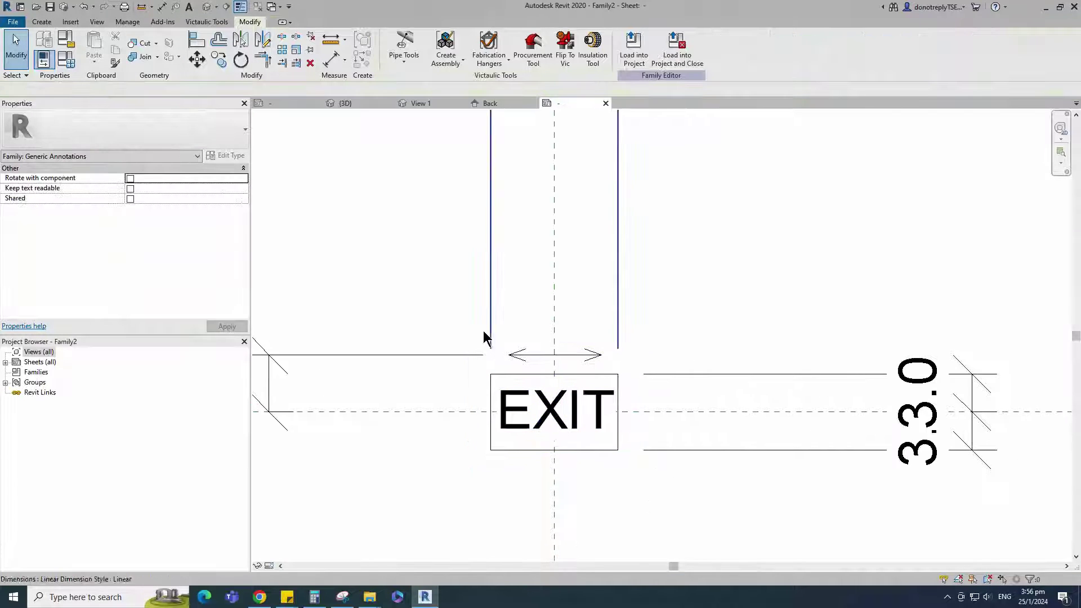
pyautogui.moveTo(464, 308); pyautogui.dragTo(614, 370)
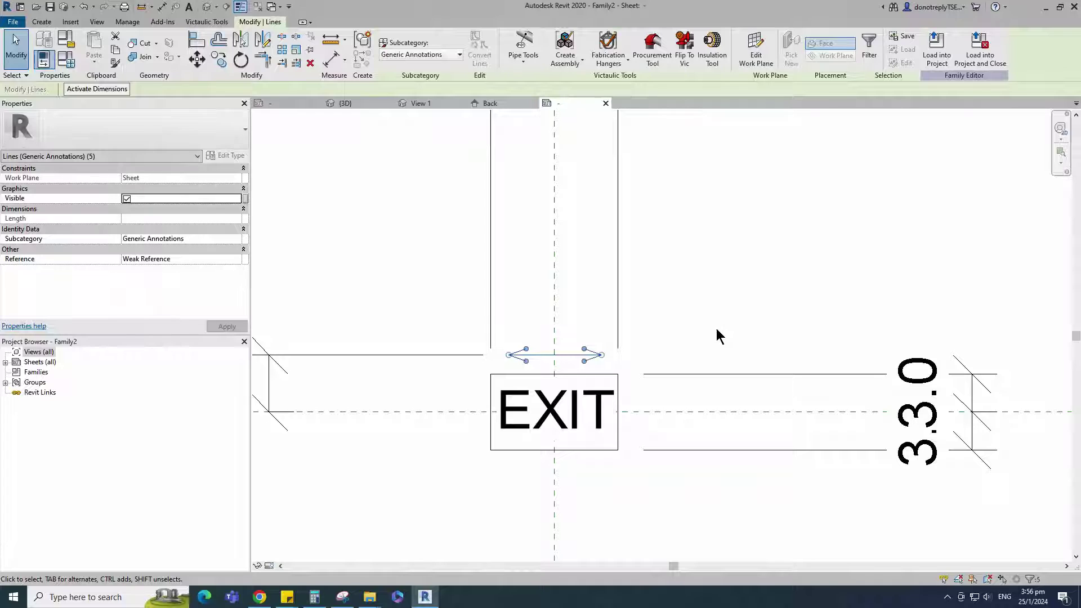
pyautogui.click(459, 55)
pyautogui.click(411, 63)
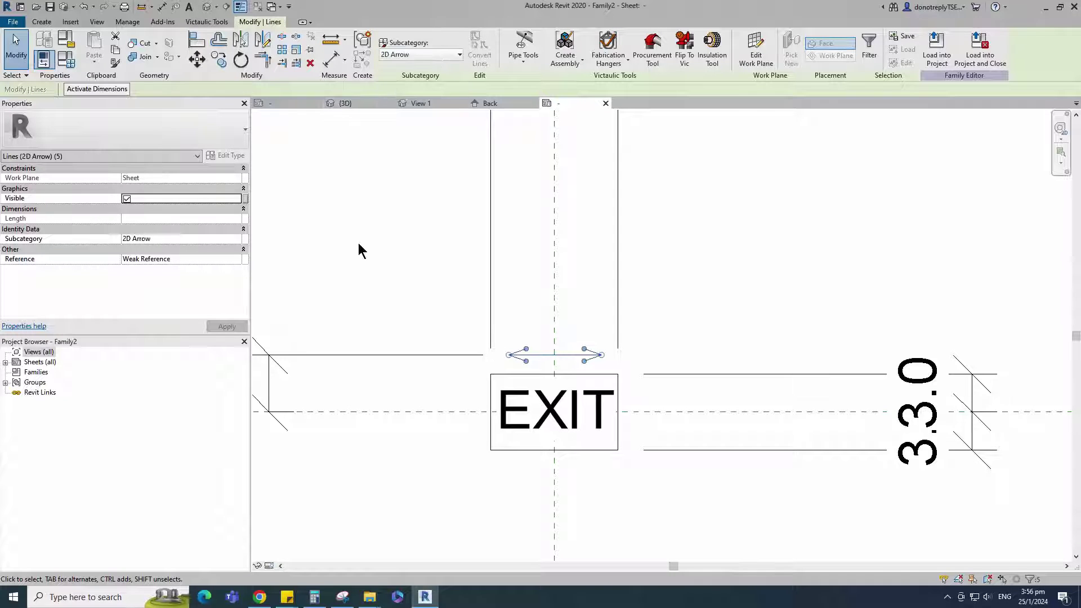
# Mirror a copy of the double-headed arrow about the horizontal reference plane to below the EXIT rectangle.
pyautogui.click(240, 39)
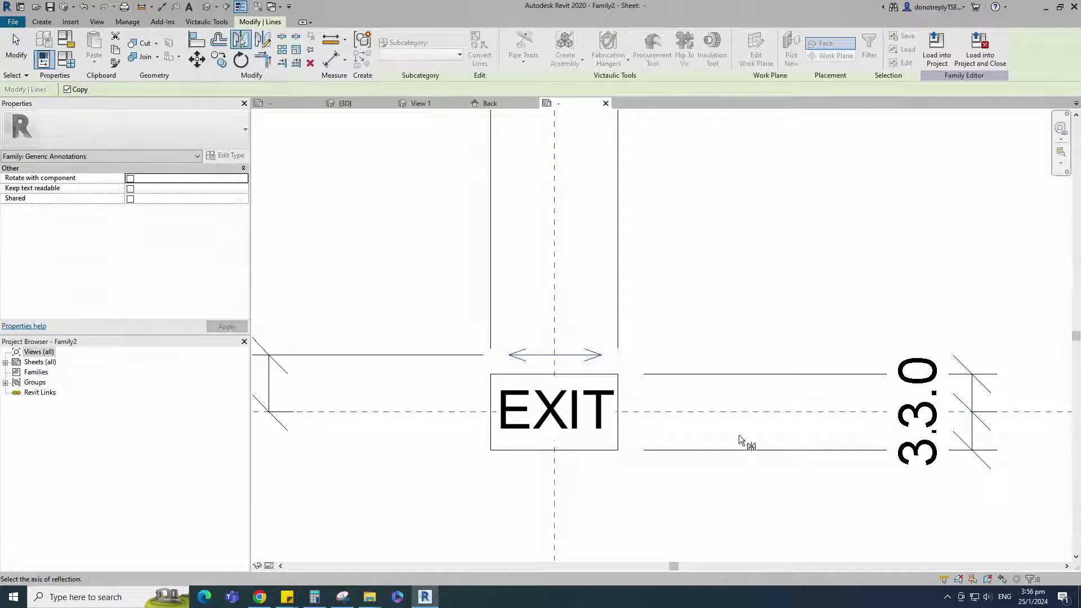
pyautogui.click(732, 412)
pyautogui.click(689, 498)
# Edit the witness lines of the 4.5 dimension to also include the shaft of the lower double-headed arrow.
pyautogui.scroll(-2, 620, 517)
pyautogui.scroll(1, 372, 369)
pyautogui.click(372, 370)
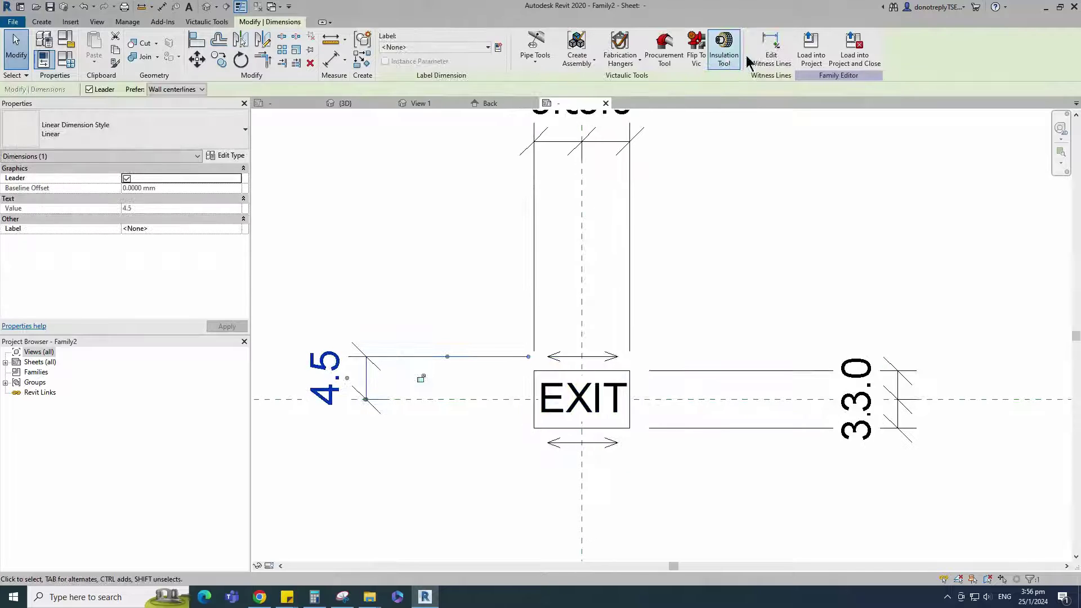
pyautogui.moveTo(419, 379); pyautogui.dragTo(581, 434)
pyautogui.click(450, 479)
pyautogui.scroll(-1, 472, 484)
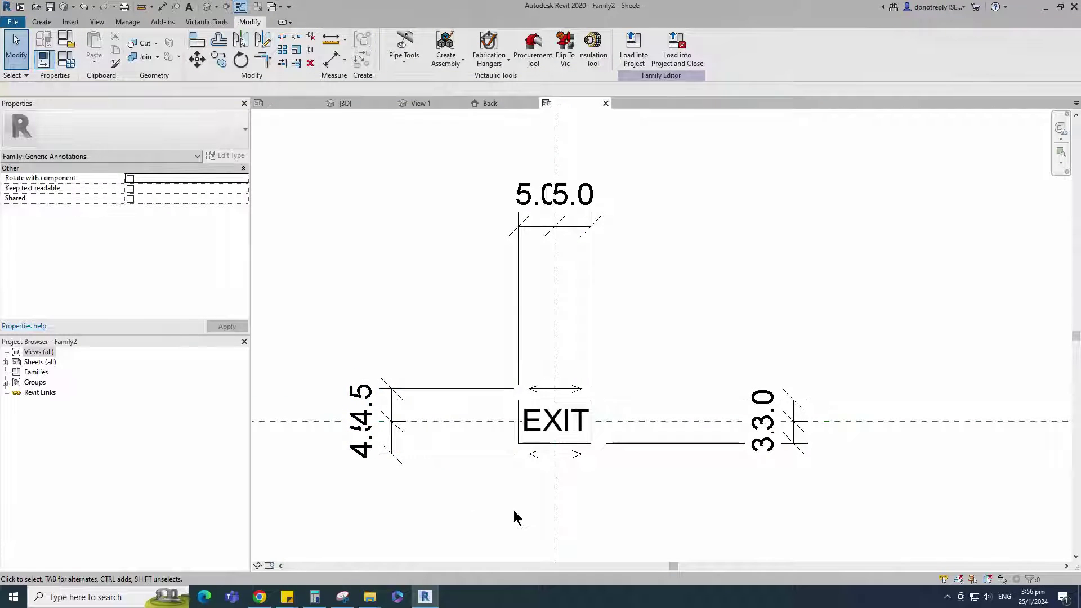
# Associate the upper arrow shaft's visibility with a new instance parameter named 2D Double.
pyautogui.scroll(2, 534, 499)
pyautogui.click(550, 293)
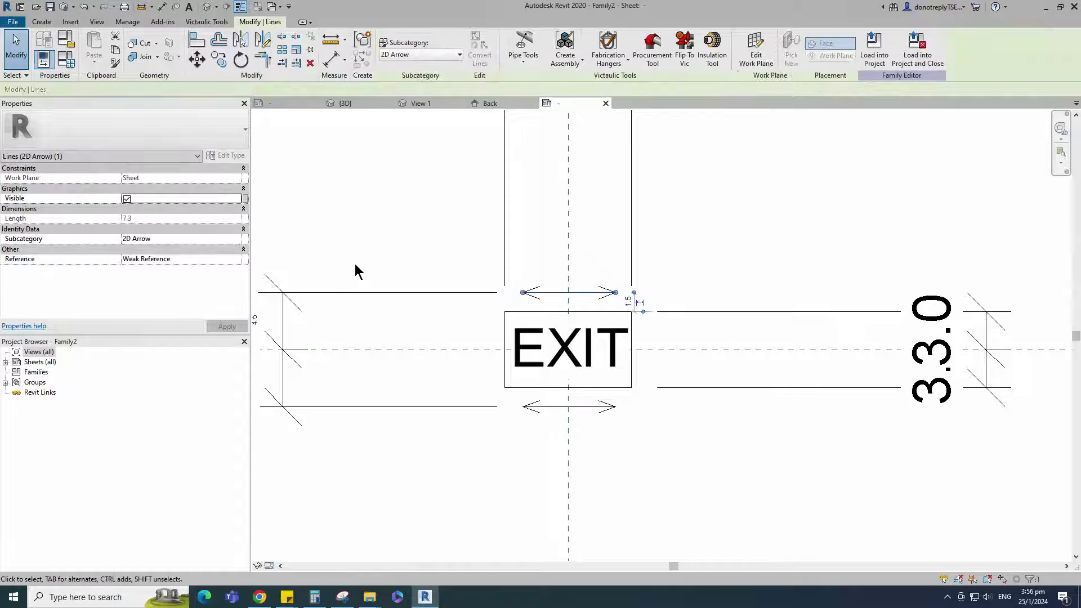
pyautogui.click(246, 198)
pyautogui.click(387, 392)
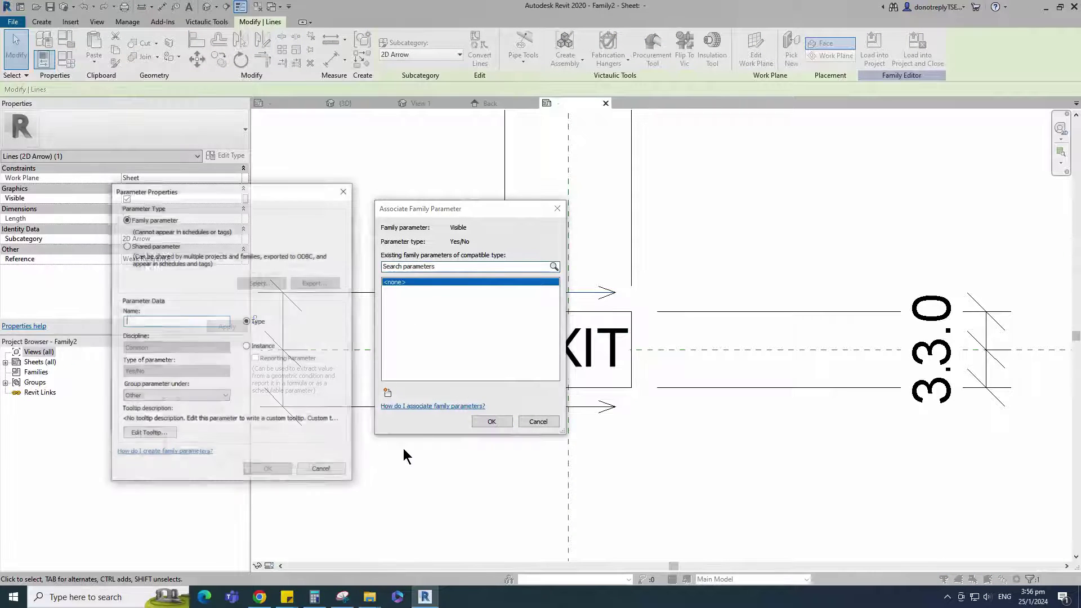
pyautogui.write('D Double')
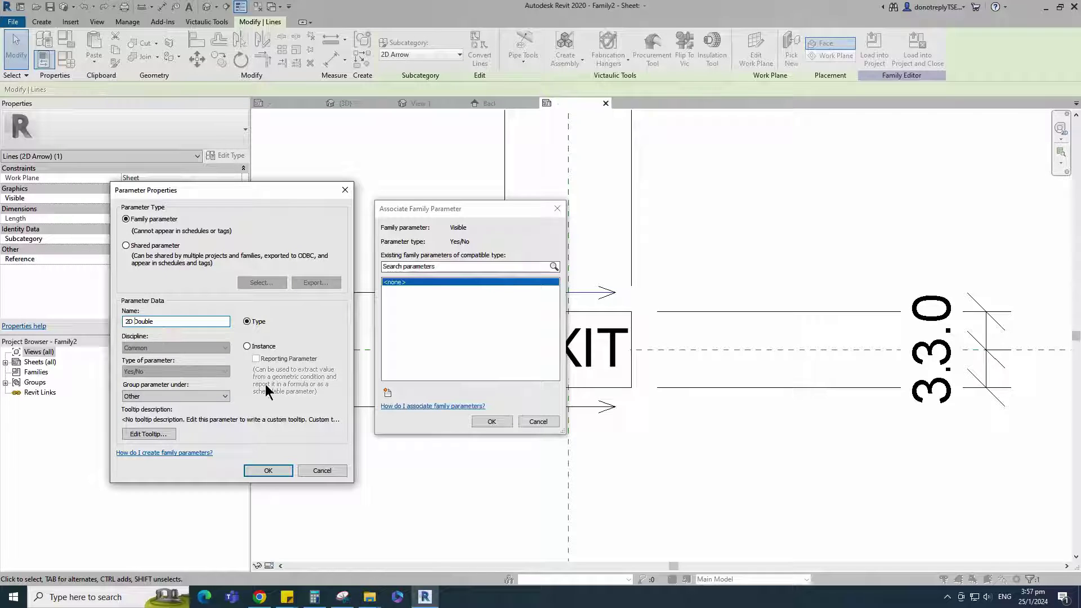
pyautogui.click(247, 346)
pyautogui.click(268, 470)
pyautogui.click(491, 421)
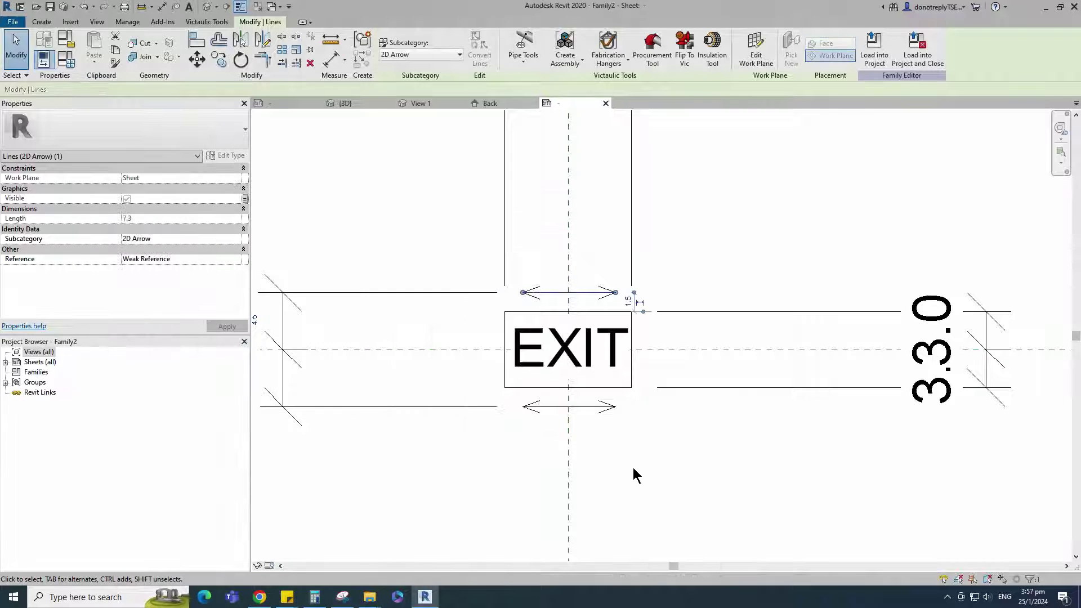
# Associate the visibility of the lower arrow's left arrowhead lines with a new instance parameter named 2D Arrow Single Left.
pyautogui.click(571, 479)
pyautogui.moveTo(422, 355); pyautogui.dragTo(548, 428)
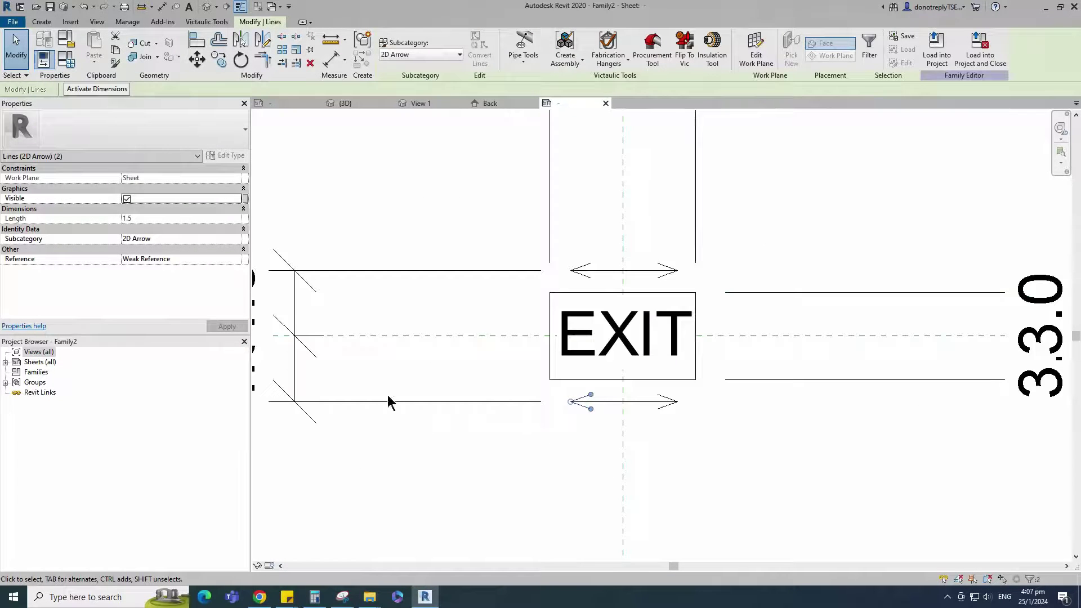
pyautogui.click(246, 198)
pyautogui.click(387, 393)
pyautogui.write('2')
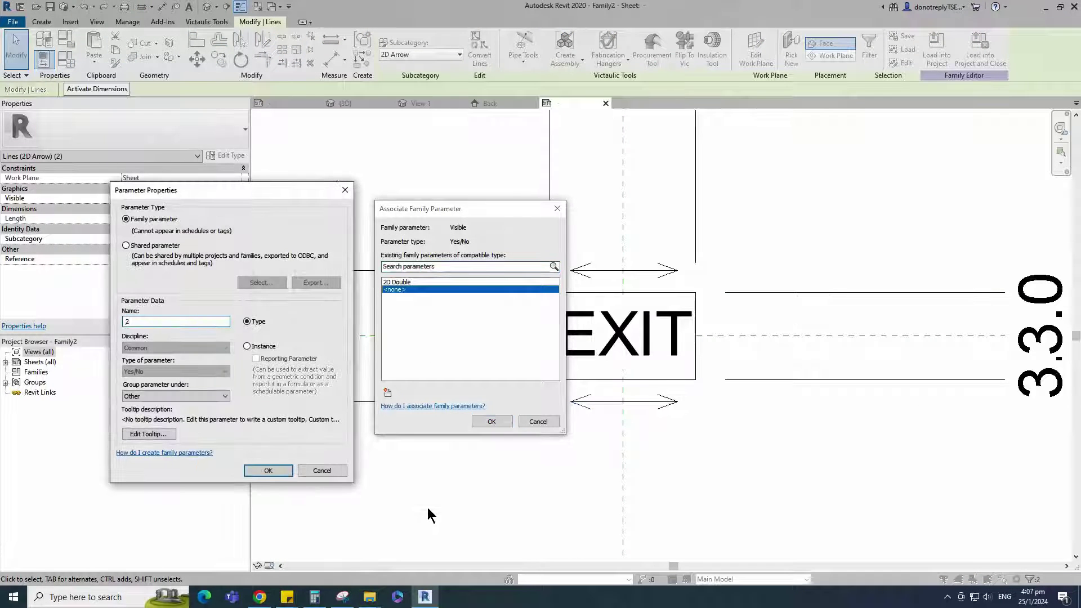
pyautogui.write('D Ar')
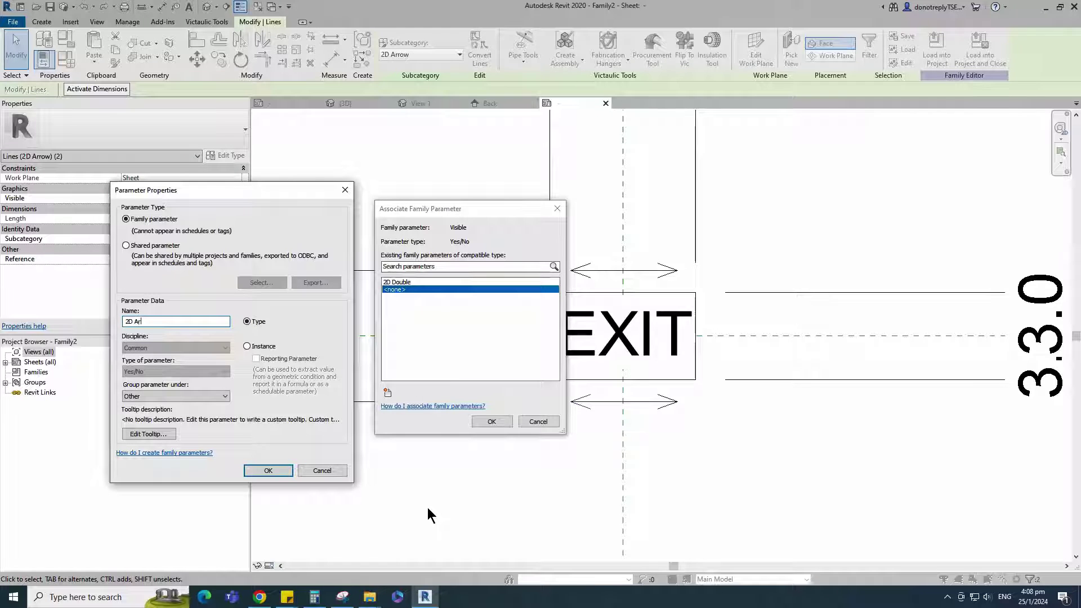
pyautogui.write('row Single Left')
pyautogui.click(247, 345)
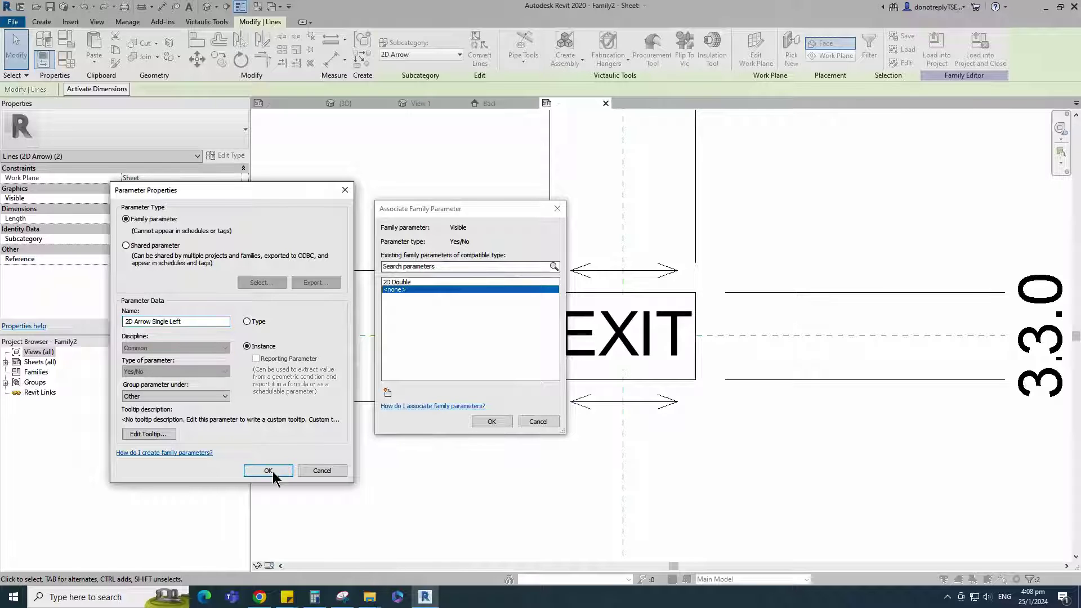
pyautogui.click(270, 471)
pyautogui.click(492, 421)
# Associate the visibility of the lower arrow's right arrowhead lines with a new instance parameter named 2D Arrow Single Right.
pyautogui.scroll(3, 591, 332)
pyautogui.click(591, 332)
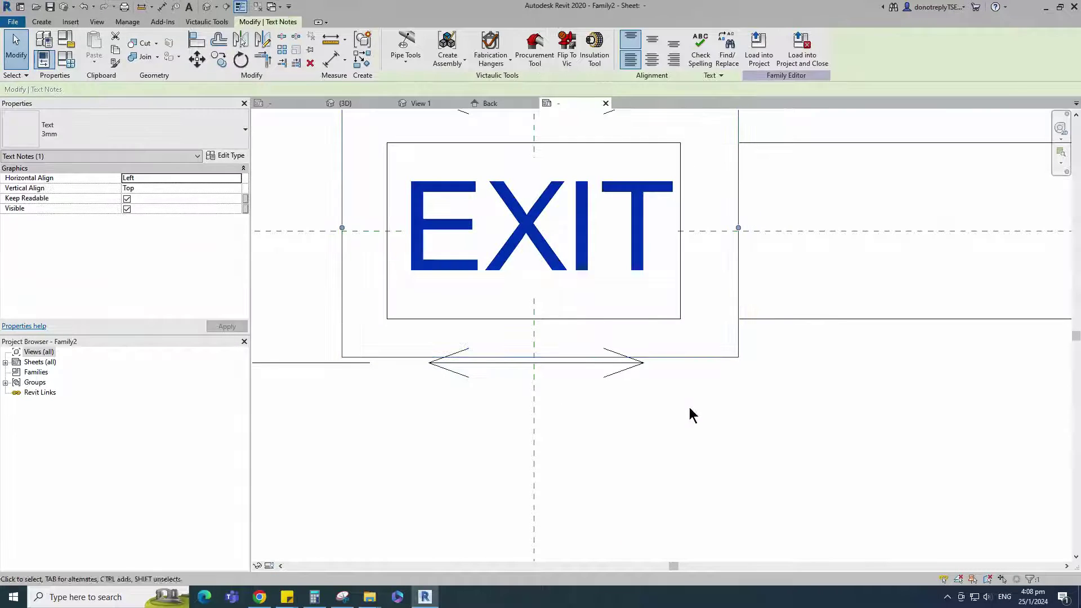
pyautogui.click(690, 415)
pyautogui.click(623, 372)
pyautogui.scroll(-2, 623, 373)
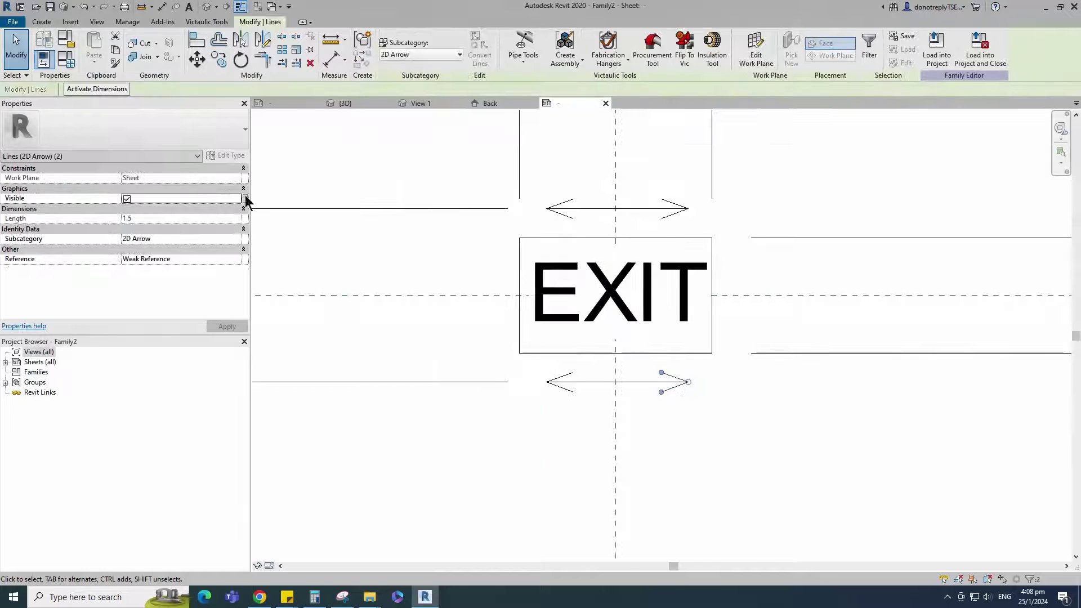
pyautogui.click(244, 198)
pyautogui.click(387, 391)
pyautogui.write('2D Arrow Single Right')
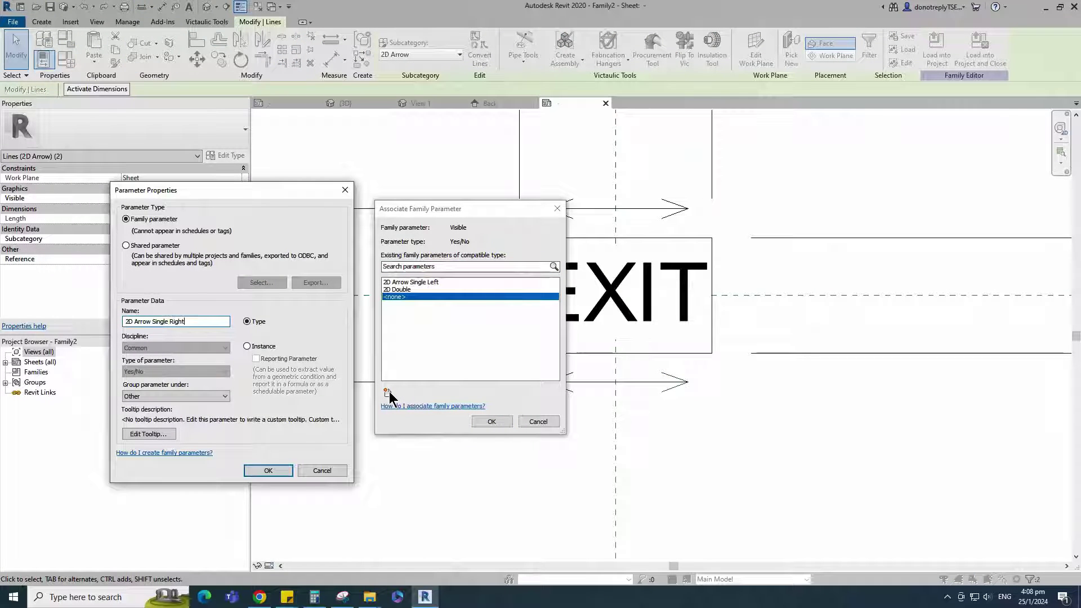
pyautogui.click(268, 471)
pyautogui.click(491, 421)
pyautogui.click(768, 459)
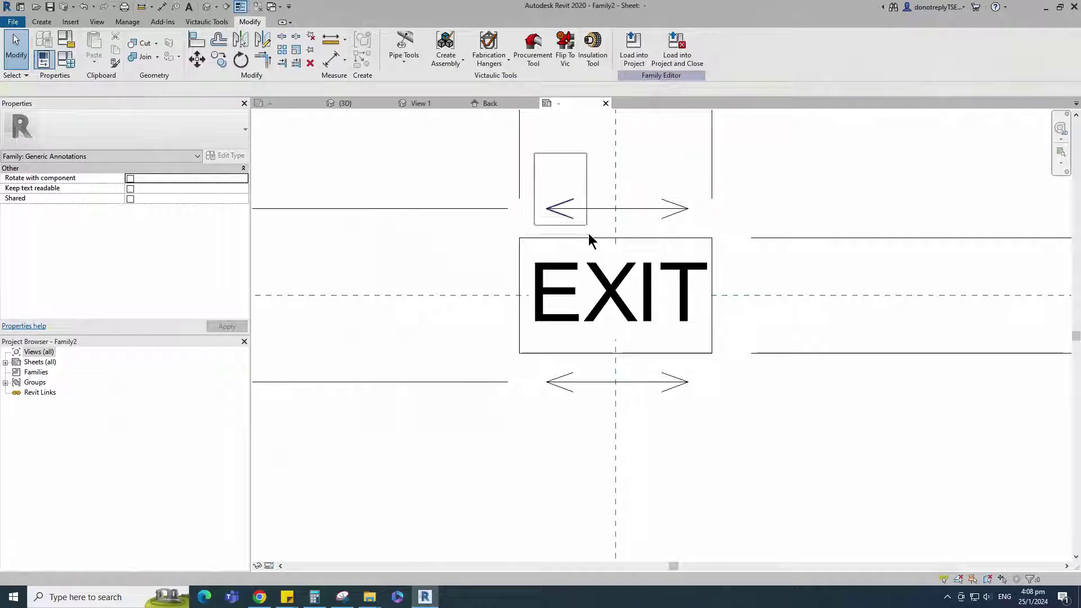
# Associate the visibility of the upper arrow's left arrowhead lines with a new instance parameter named 2D Arrow Double Left.
pyautogui.click(568, 209)
pyautogui.click(246, 198)
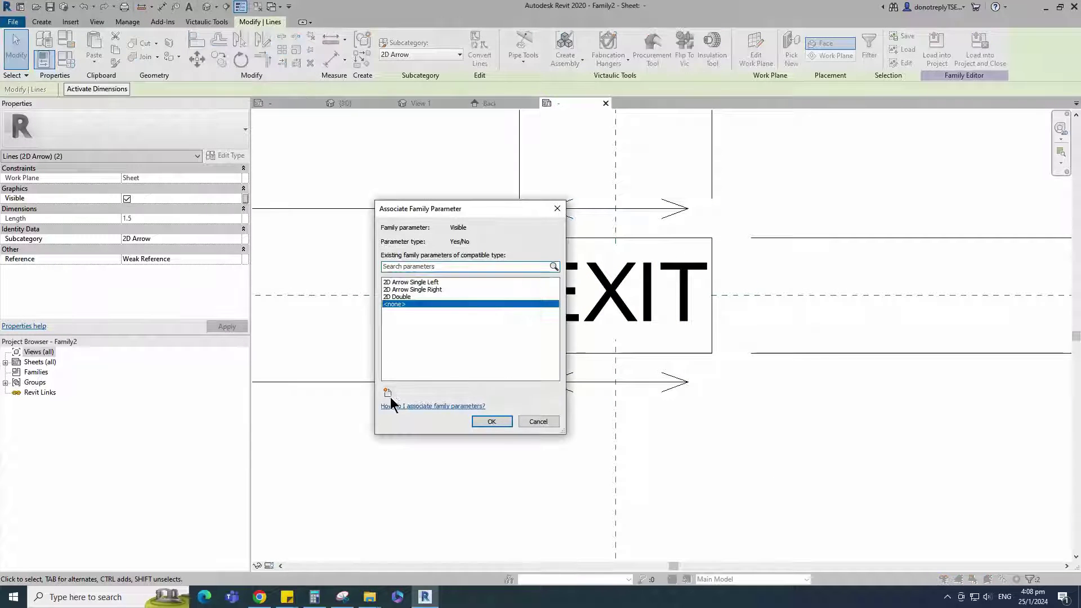
pyautogui.click(390, 394)
pyautogui.write('2D Arrow Doub')
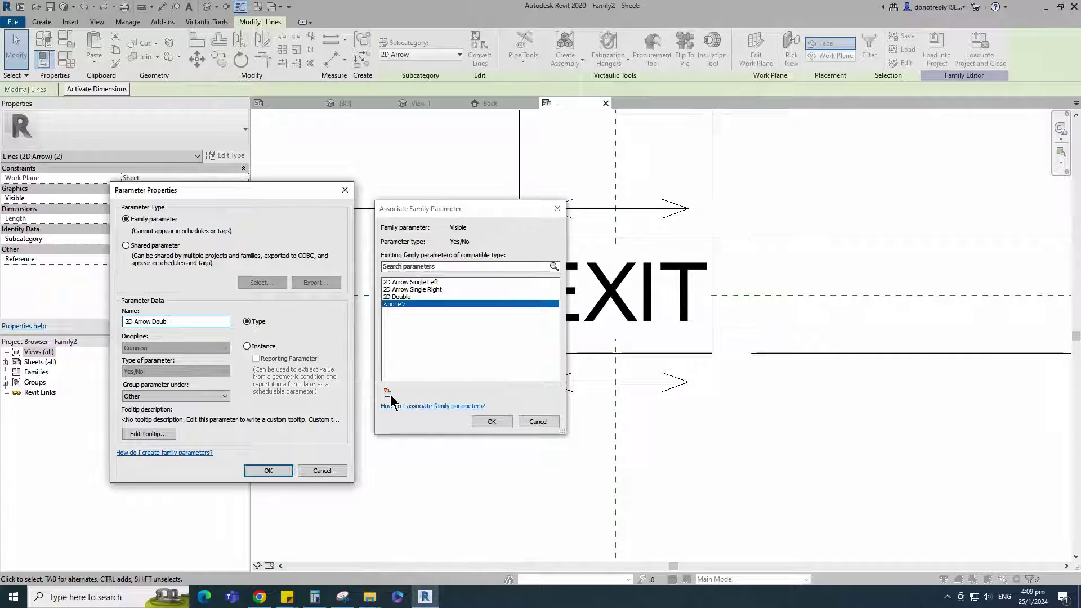
pyautogui.write('ft')
pyautogui.click(247, 346)
pyautogui.click(268, 470)
pyautogui.click(492, 422)
# Associate the visibility of the upper arrow's right arrowhead lines with a new instance parameter named 2D Arrow Double Right.
pyautogui.moveTo(651, 163); pyautogui.dragTo(695, 242)
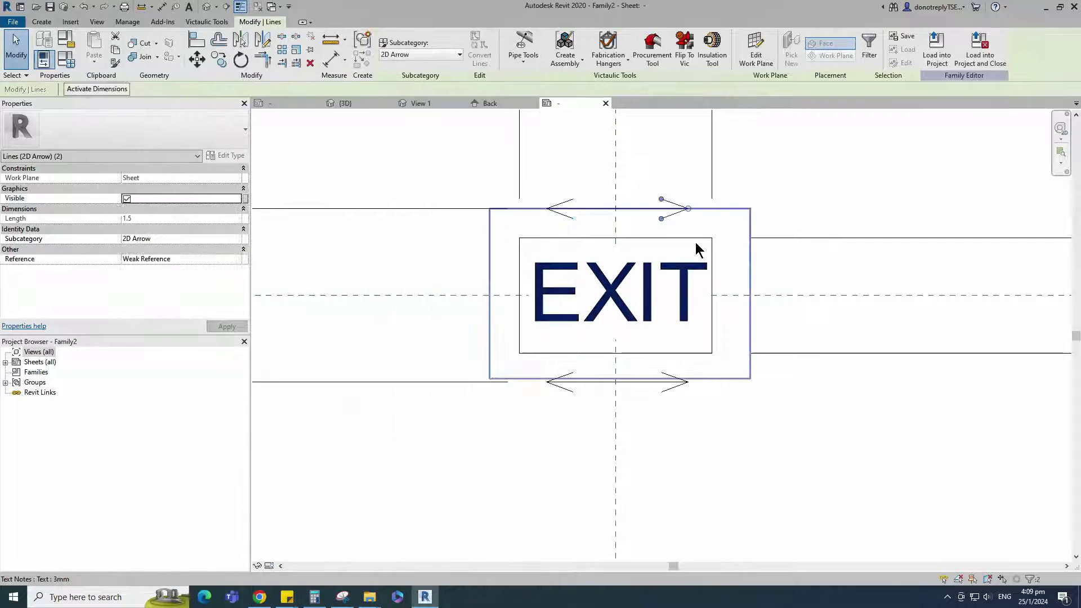
pyautogui.click(247, 200)
pyautogui.click(387, 392)
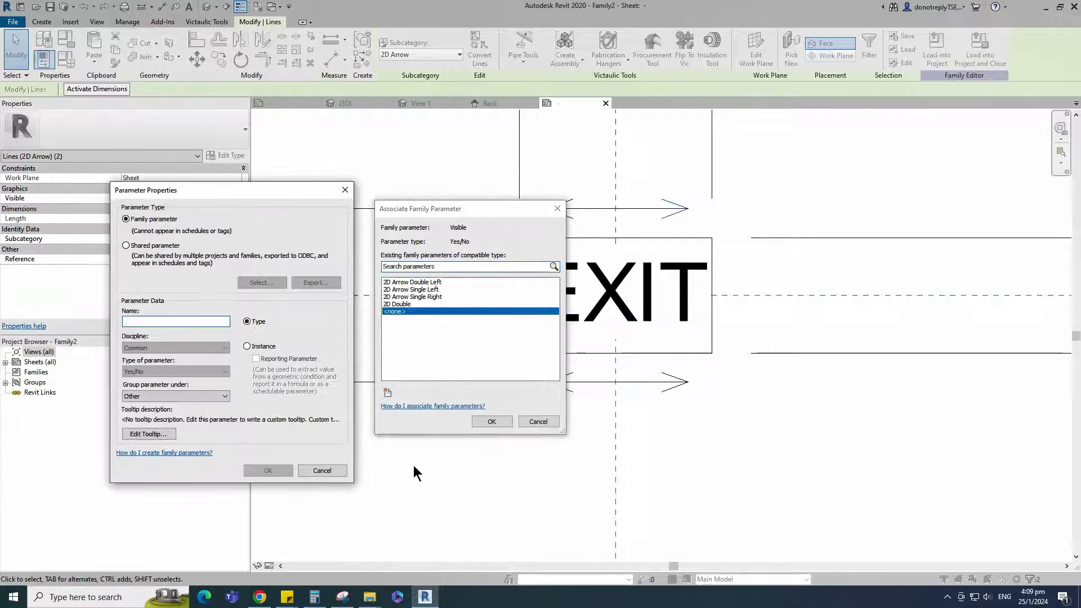
pyautogui.write('@D')
pyautogui.press('BackSpace')
pyautogui.press('BackSpace')
pyautogui.write('2D')
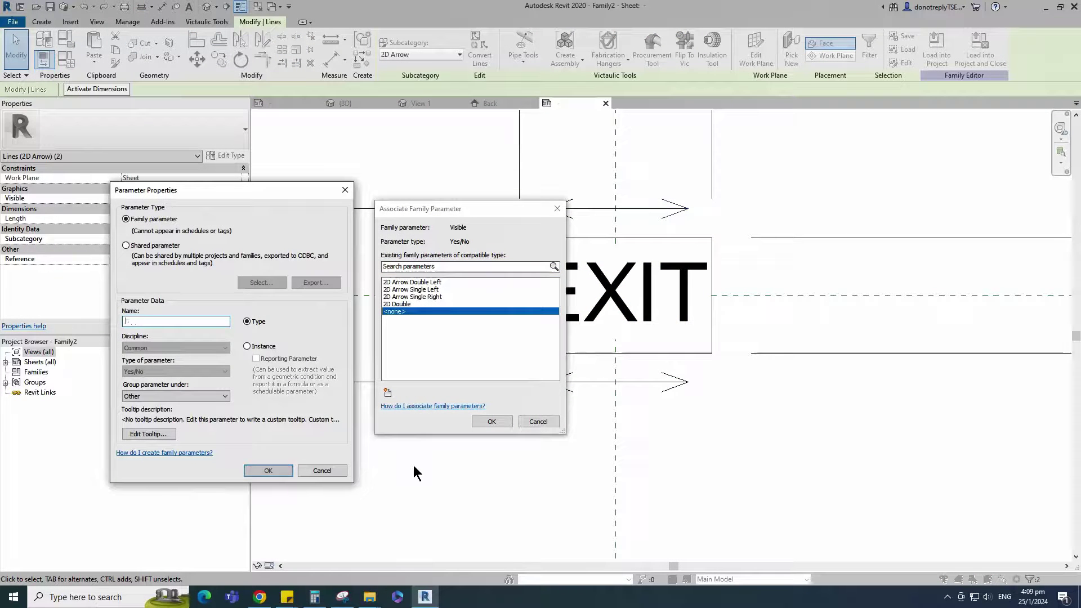
pyautogui.write(' Arro')
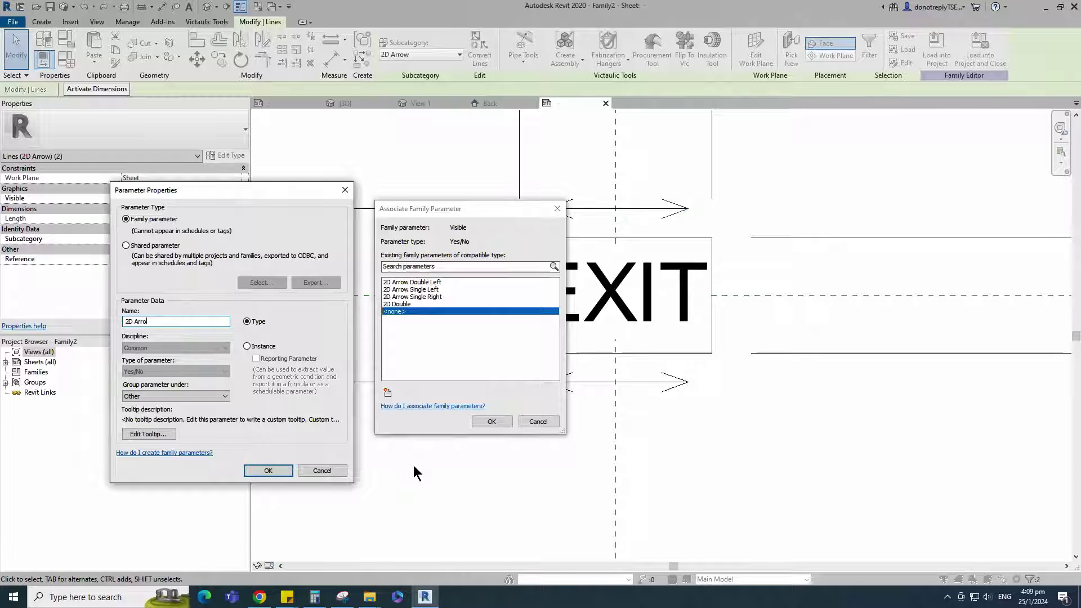
pyautogui.write('w Double Right')
pyautogui.click(268, 470)
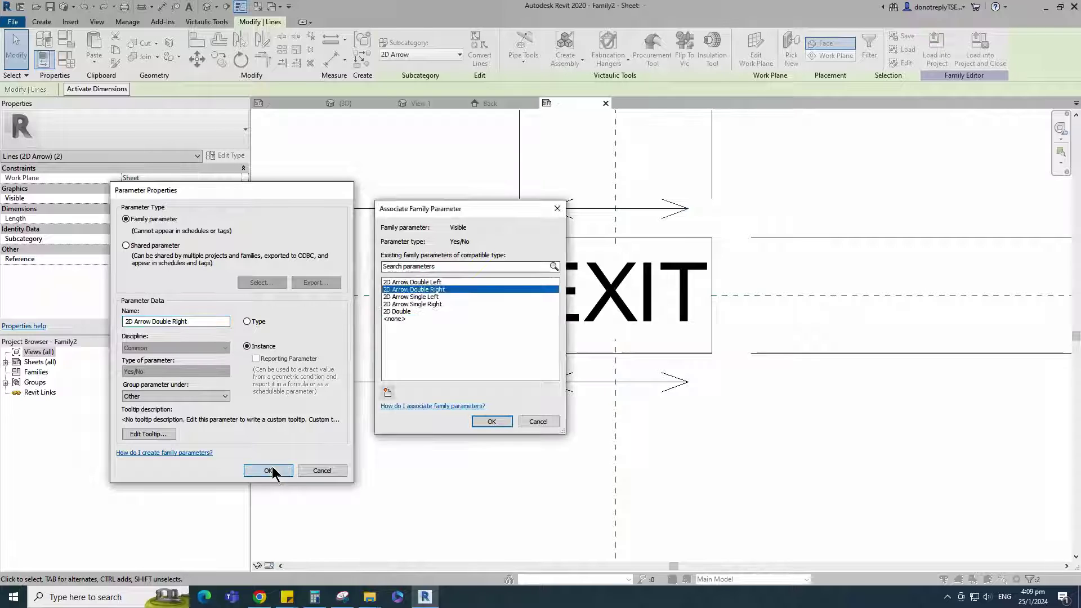
pyautogui.click(492, 421)
pyautogui.click(711, 429)
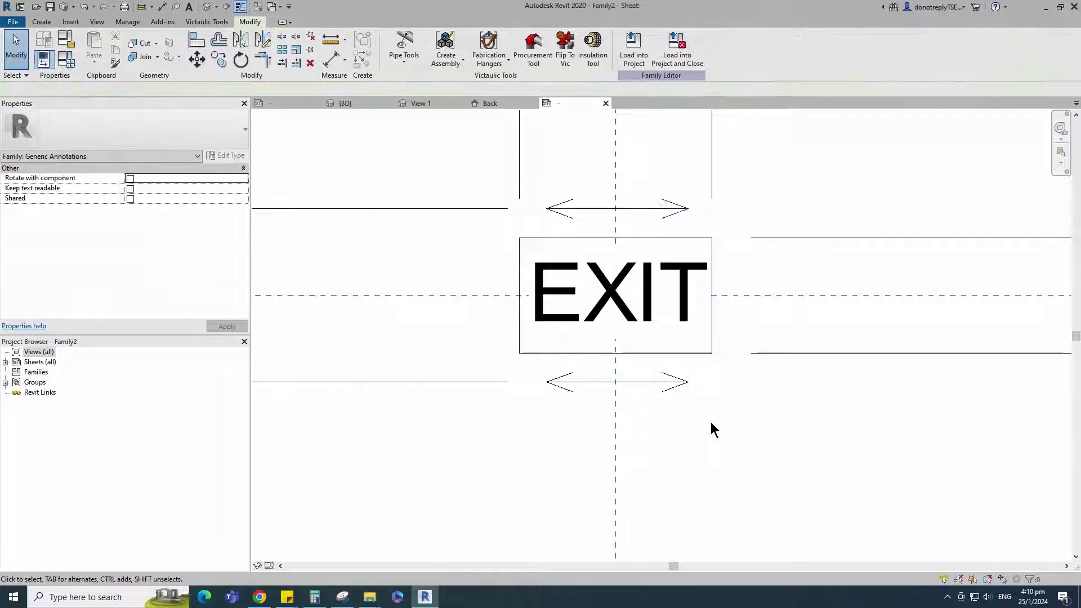
# Save the annotation family in the TT folder as Exit Sign_2D Symbol.
pyautogui.scroll(-5, 593, 395)
pyautogui.click(50, 8)
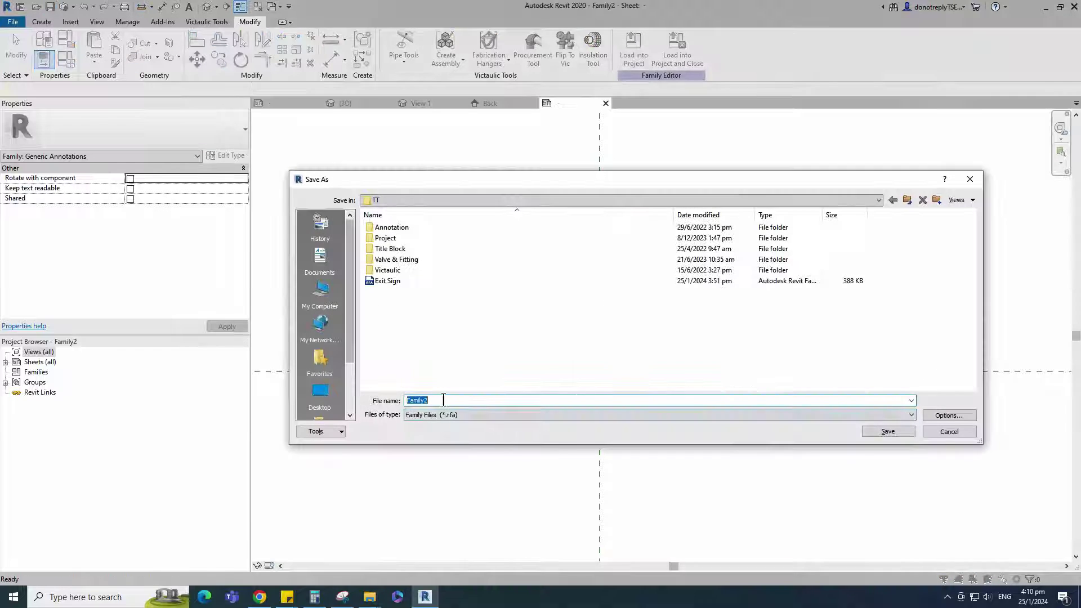
pyautogui.write('Exit Sign')
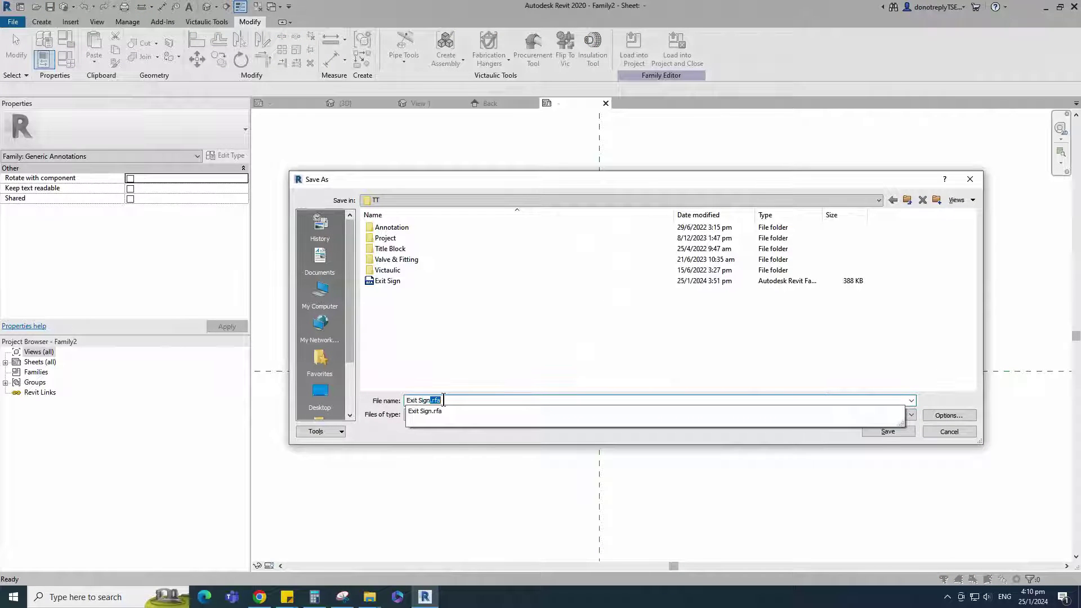
pyautogui.write('_2D Symbol')
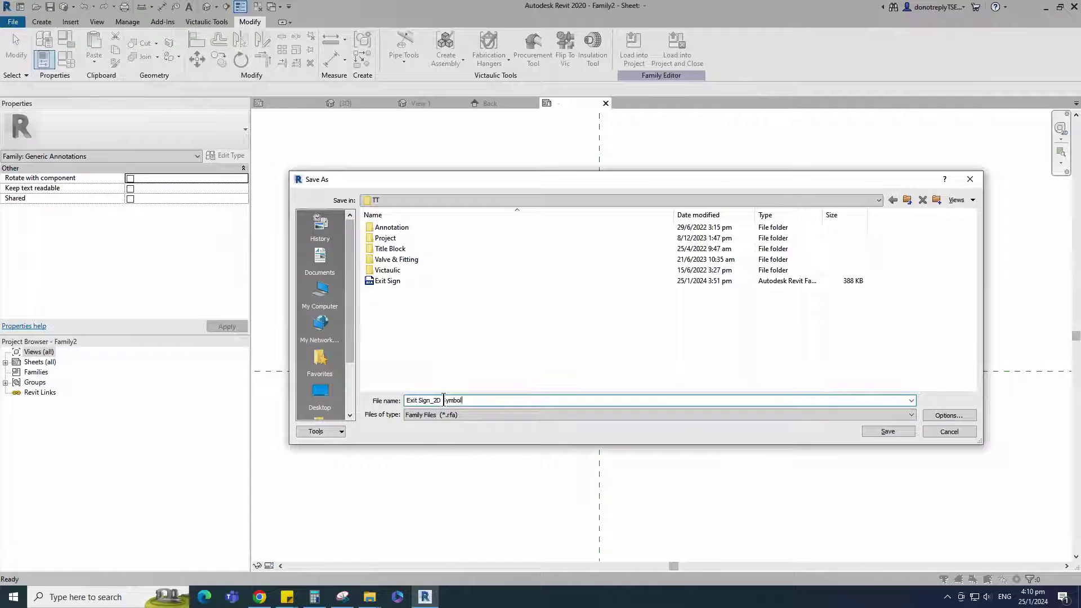
pyautogui.click(907, 433)
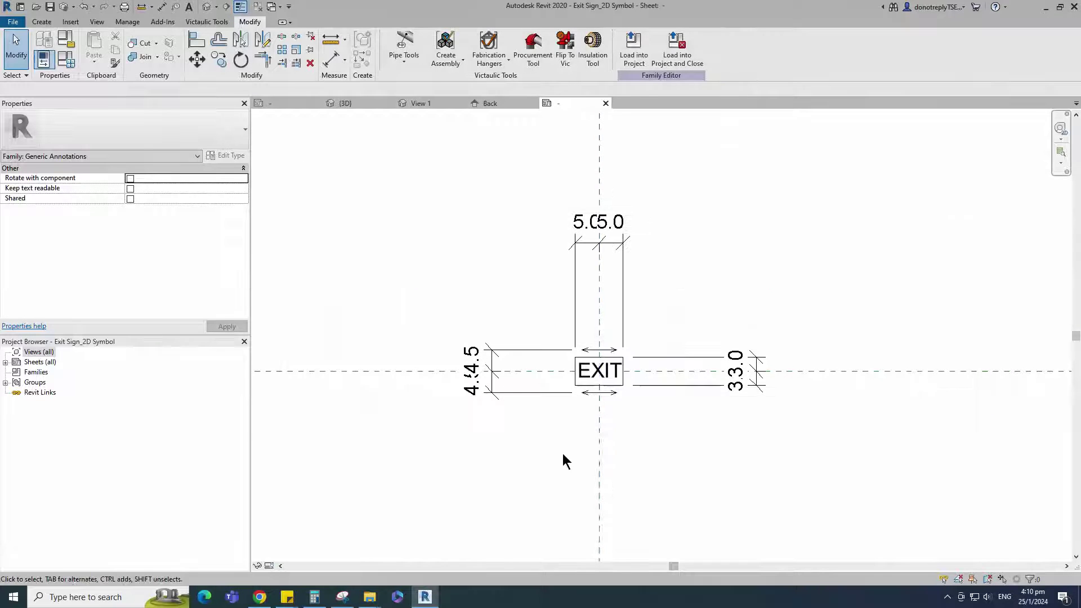
# Load the annotation family into Exit Sign.rfa only, leaving Project1 out.
pyautogui.click(633, 48)
pyautogui.click(575, 247)
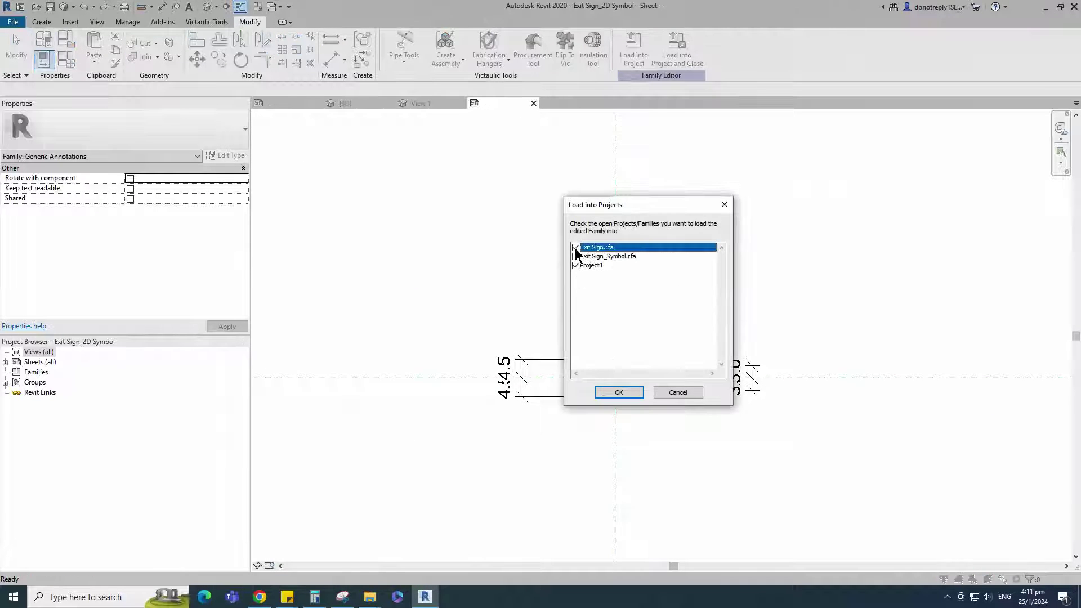
pyautogui.click(575, 265)
pyautogui.click(617, 392)
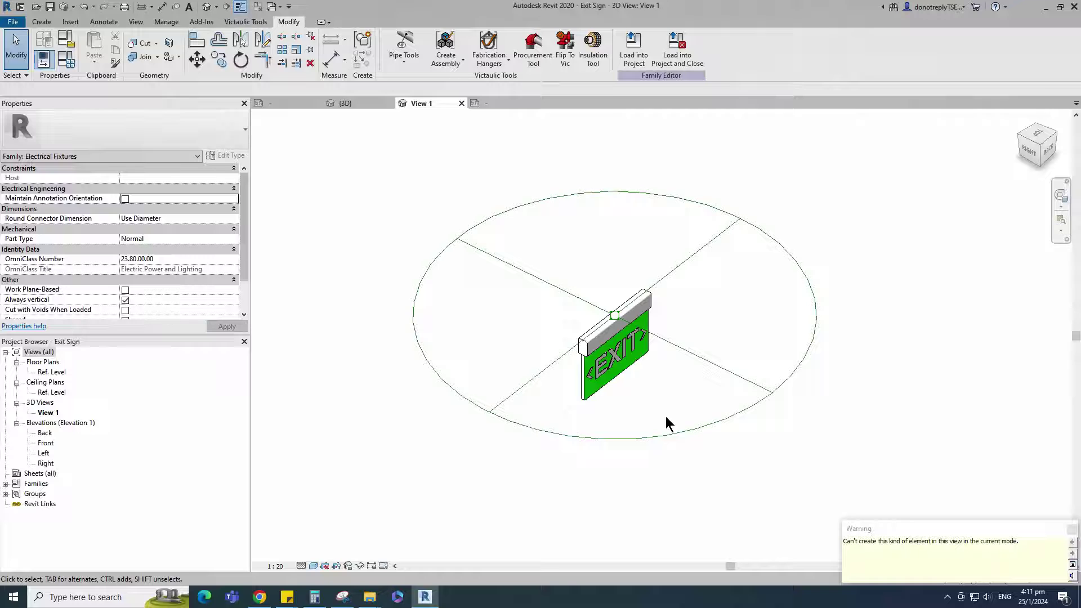
# Place the Exit Sign_2D Symbol annotation near the reference plane intersection in the Ref. Level floor plan.
pyautogui.doubleClick(51, 372)
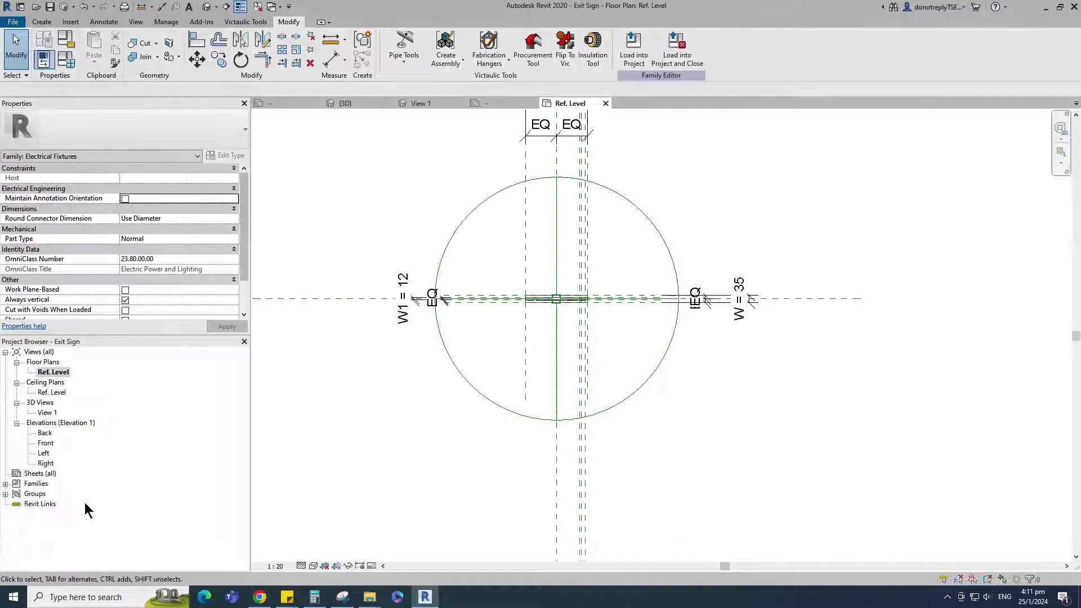
pyautogui.click(5, 484)
pyautogui.click(16, 493)
pyautogui.click(27, 504)
pyautogui.click(62, 513)
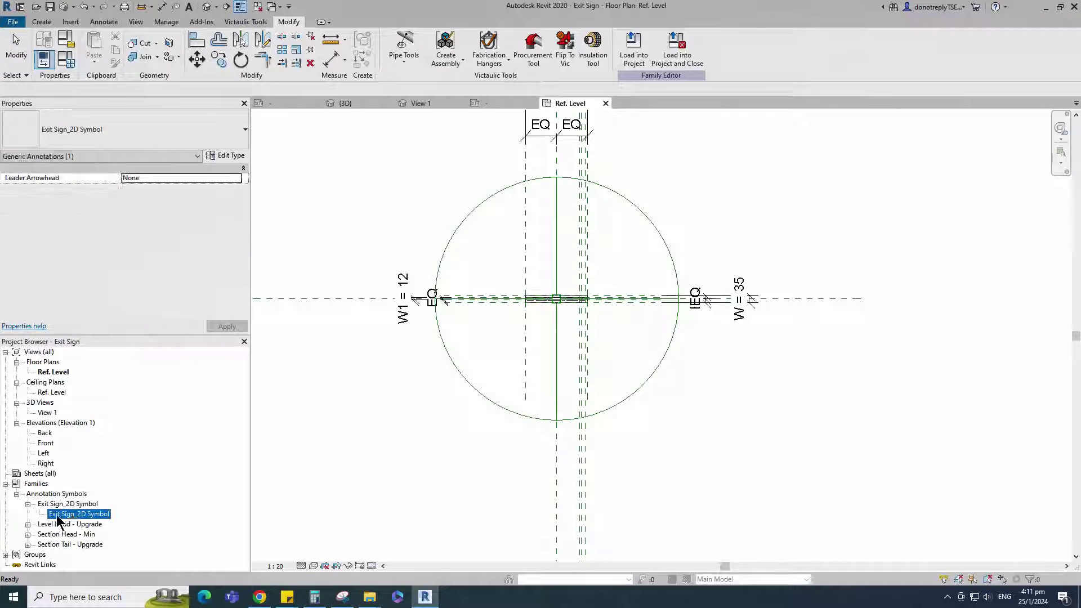
pyautogui.moveTo(72, 514); pyautogui.dragTo(549, 298)
pyautogui.scroll(5, 549, 297)
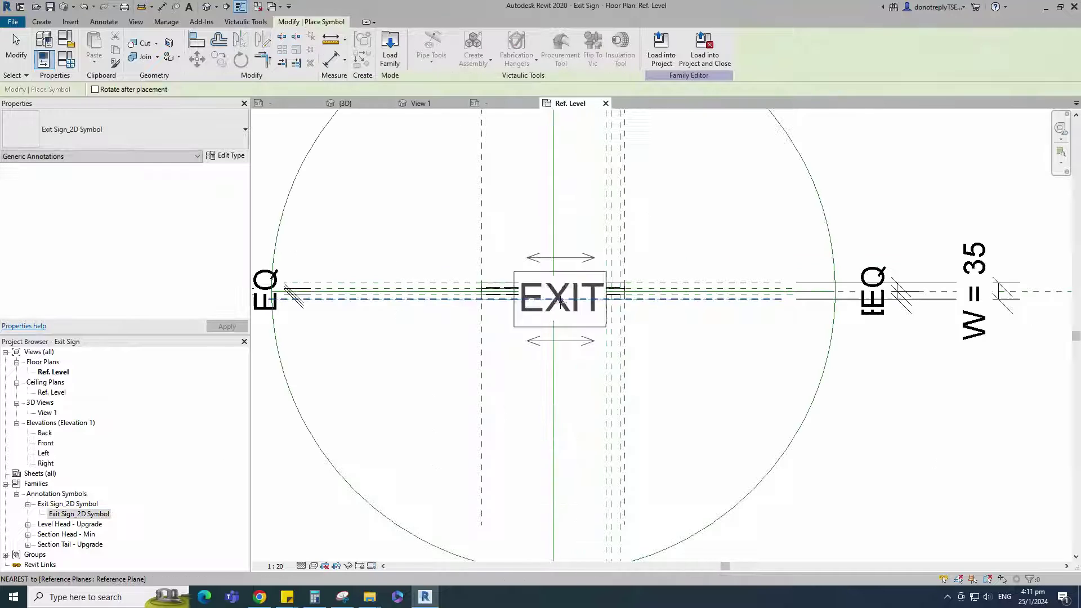
pyautogui.click(556, 299)
pyautogui.scroll(-2, 563, 315)
pyautogui.press('Escape')
pyautogui.press('Escape')
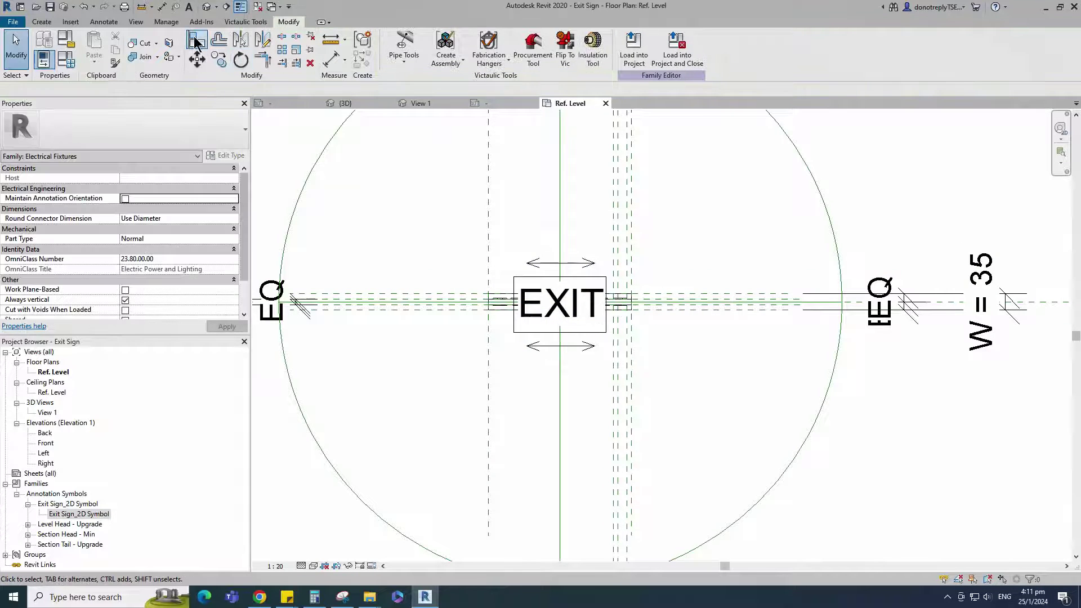
# Align and lock the EXIT symbol to the vertical center reference plane, and move it down off the fixture.
pyautogui.scroll(-3, 557, 298)
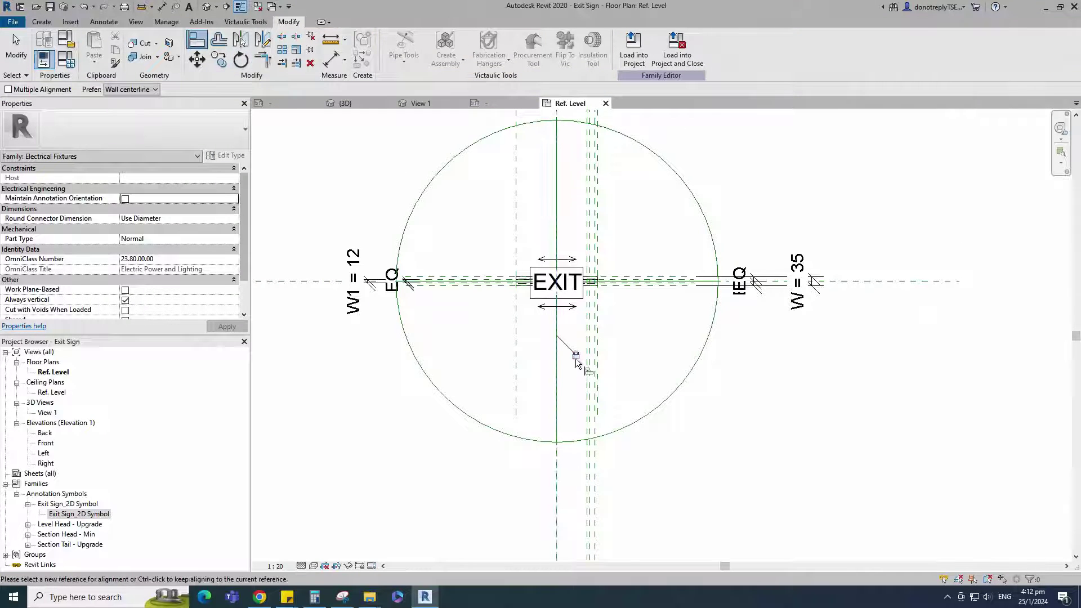
pyautogui.scroll(3, 572, 362)
pyautogui.click(586, 369)
pyautogui.scroll(2, 631, 394)
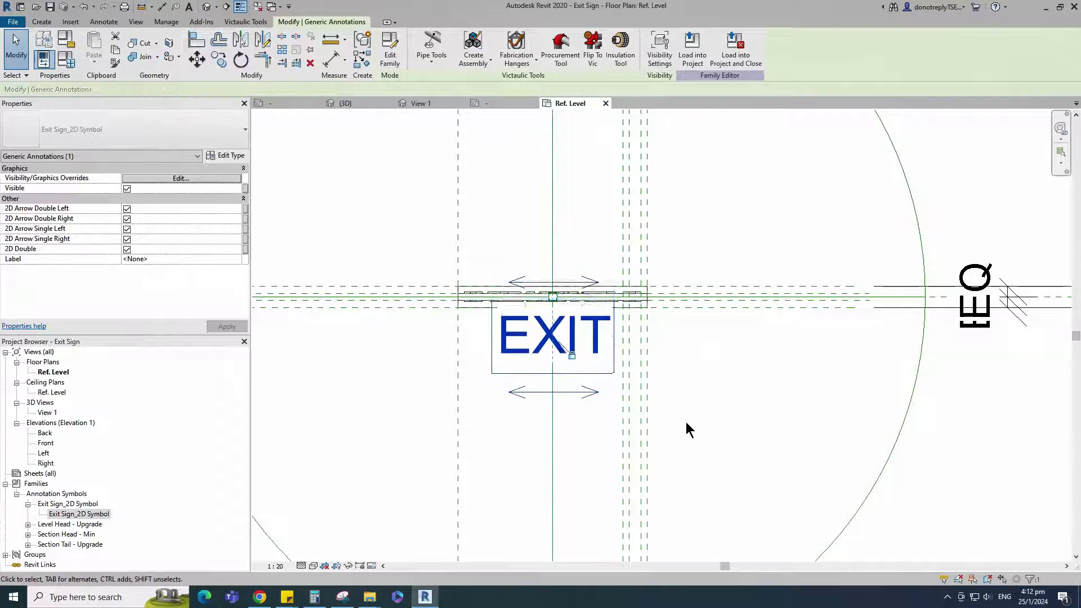
# Align and lock the EXIT symbol to the horizontal center reference plane so it is centered on the fixture.
pyautogui.press('a')
pyautogui.press('l')
pyautogui.scroll(-3, 466, 318)
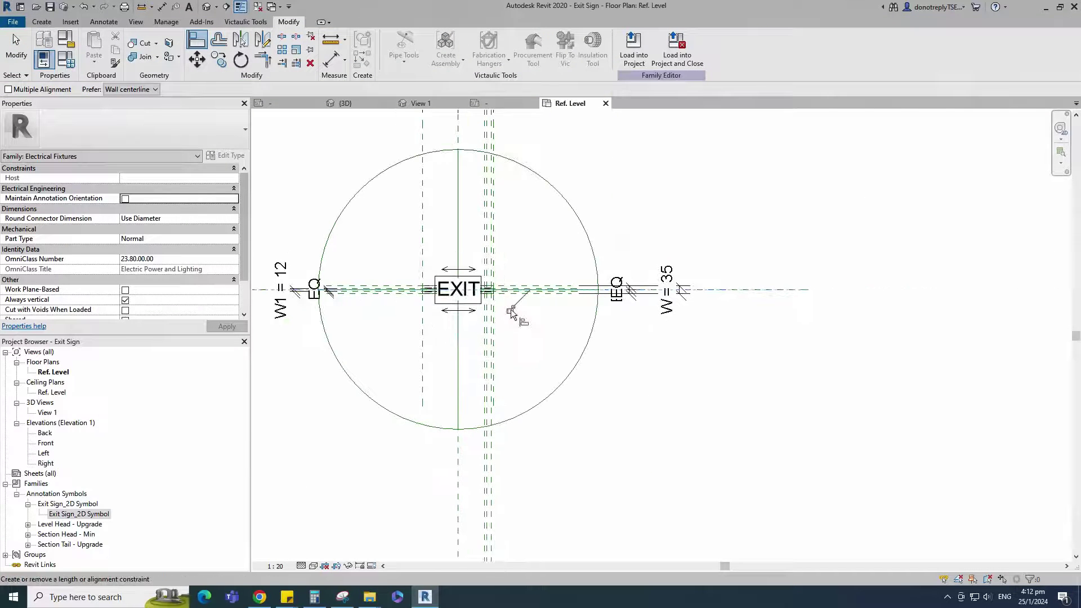
pyautogui.press('Escape')
pyautogui.scroll(2, 523, 323)
# Associate the symbol's 2D Arrow Double Left visibility with a new type parameter named 2D Arrow Double Left.
pyautogui.click(707, 369)
pyautogui.click(708, 369)
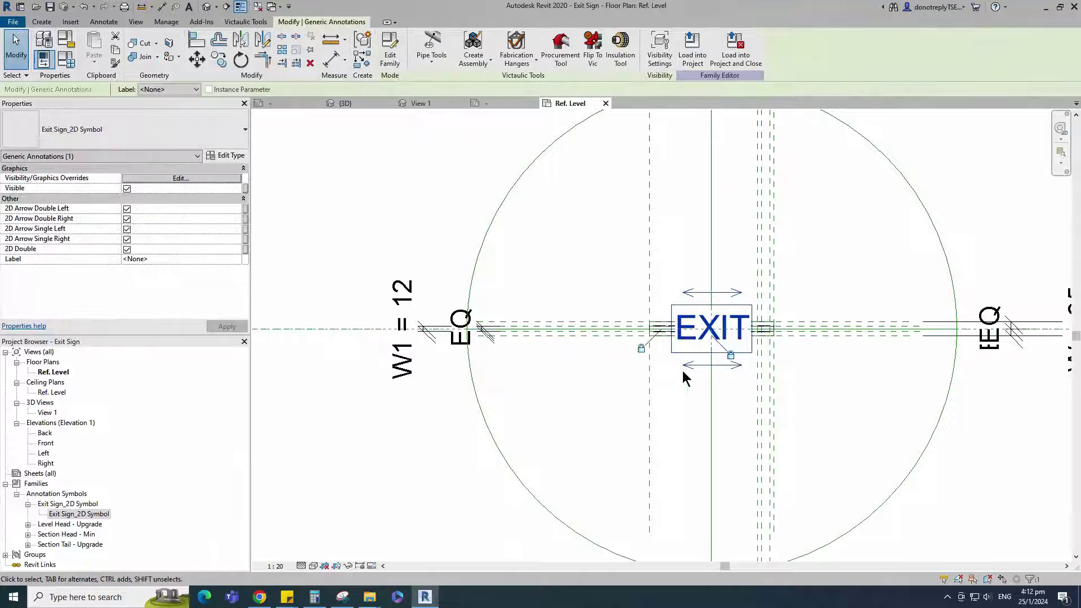
pyautogui.click(245, 209)
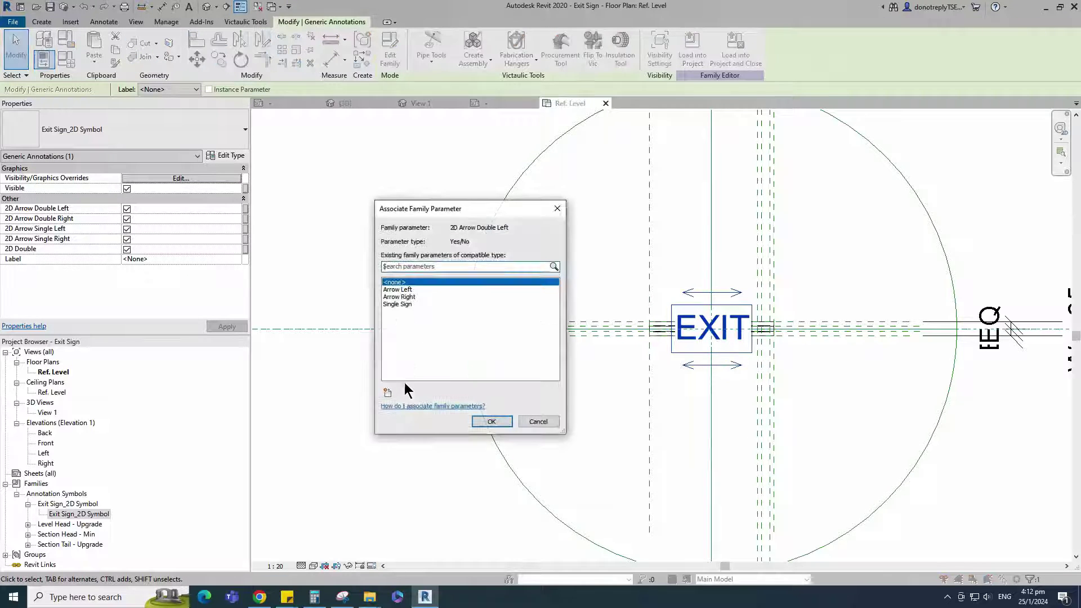
pyautogui.click(387, 393)
pyautogui.write('2D Arrow Double Left')
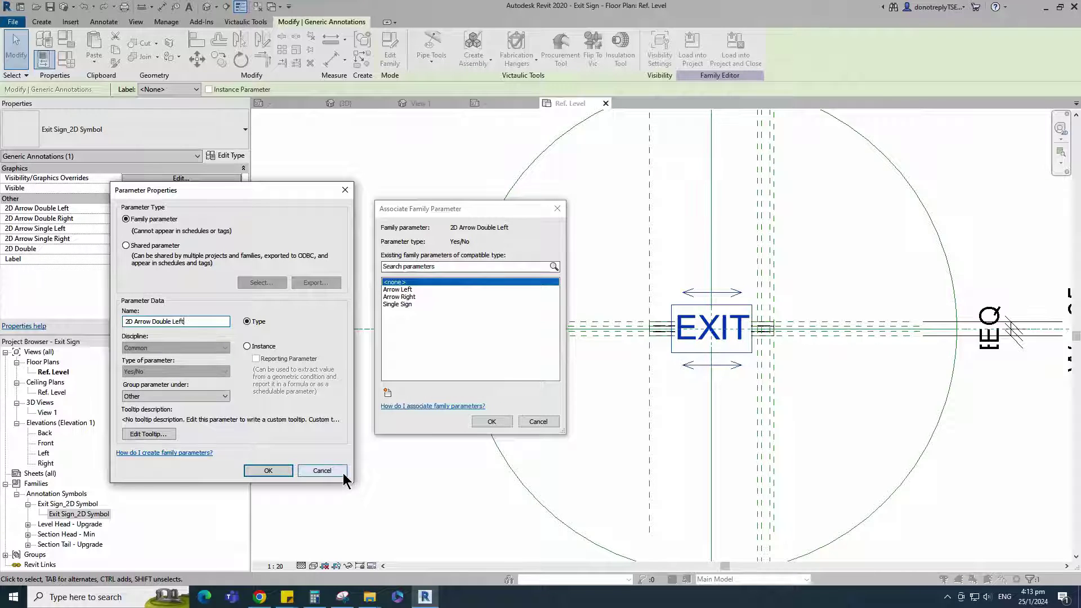
pyautogui.click(268, 470)
pyautogui.click(491, 421)
# Associate the symbol's 2D Arrow Double Right visibility with a new type parameter named 2D Arrow Double Right.
pyautogui.click(245, 218)
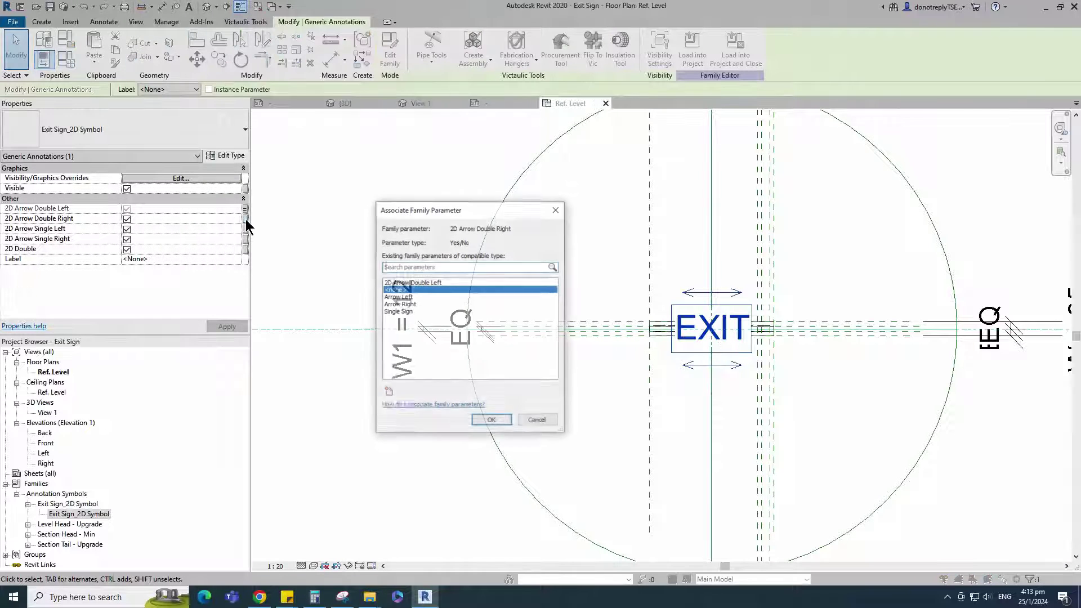
pyautogui.click(387, 392)
pyautogui.write('2D ')
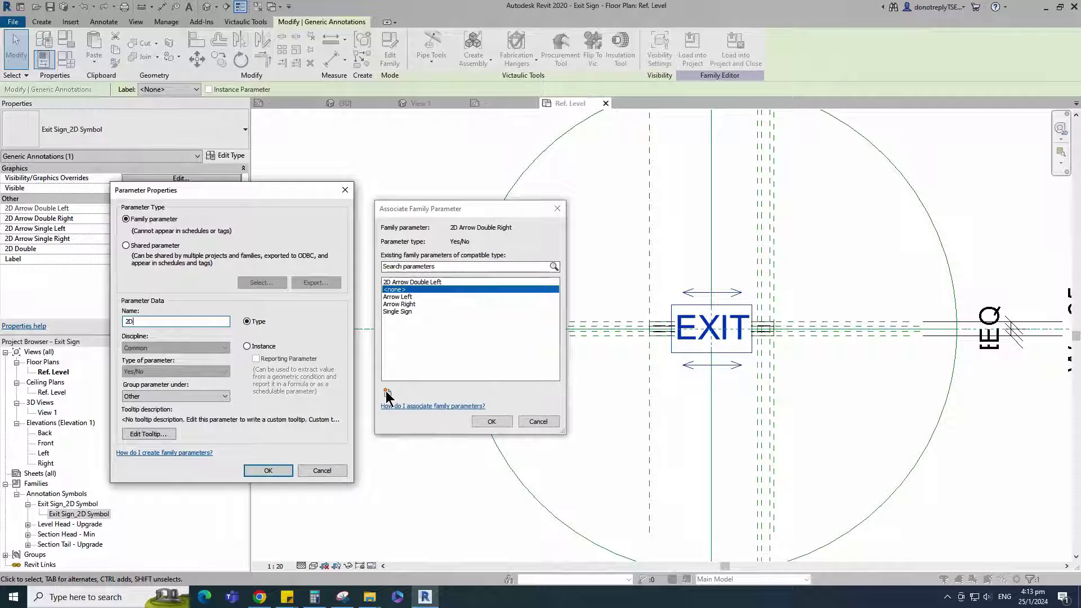
pyautogui.write('Arrow Double Right')
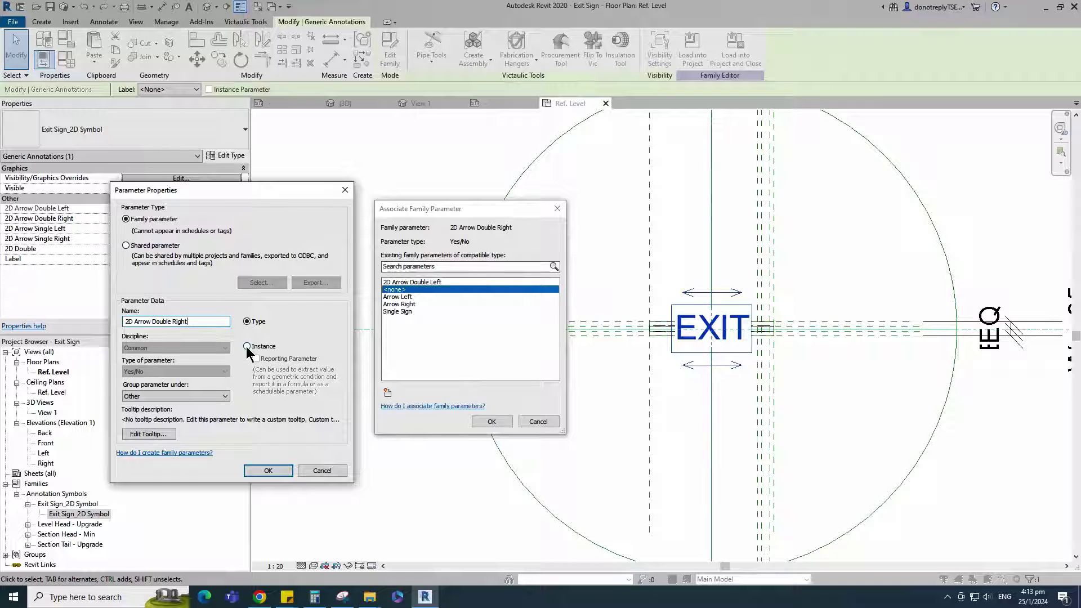
pyautogui.click(262, 471)
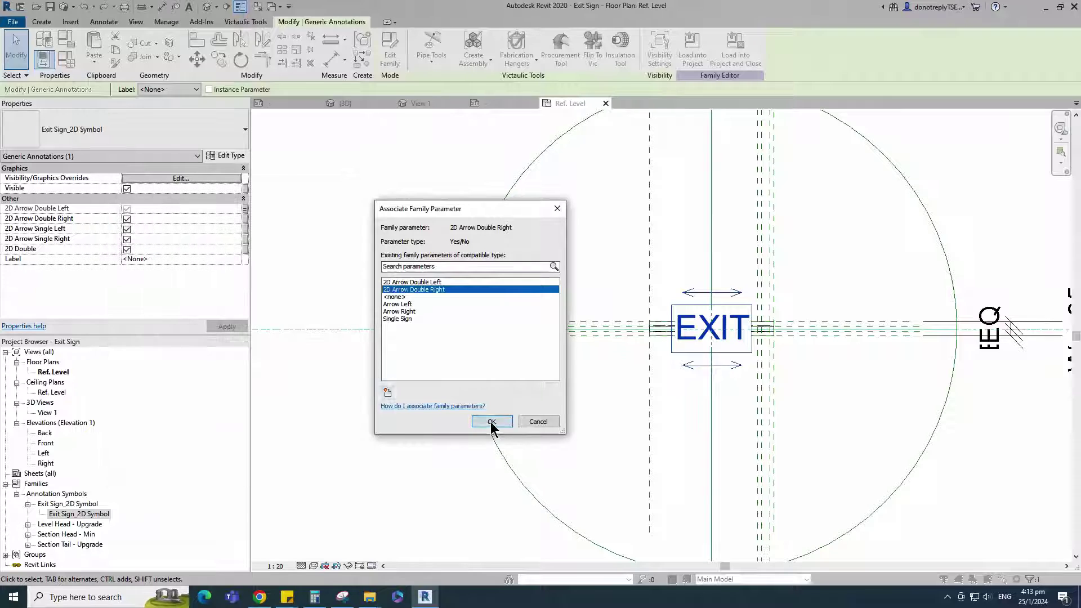
pyautogui.click(491, 422)
# Associate the symbol's 2D Arrow Single Left visibility with a new type parameter named 2D Arrow Single Left.
pyautogui.click(244, 230)
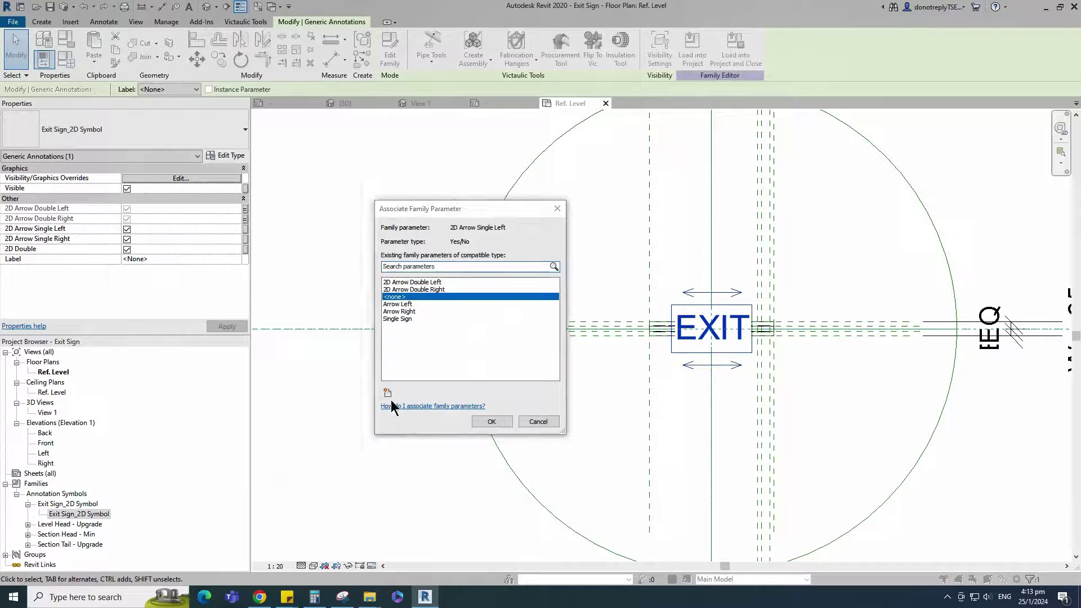
pyautogui.click(387, 392)
pyautogui.write('2D')
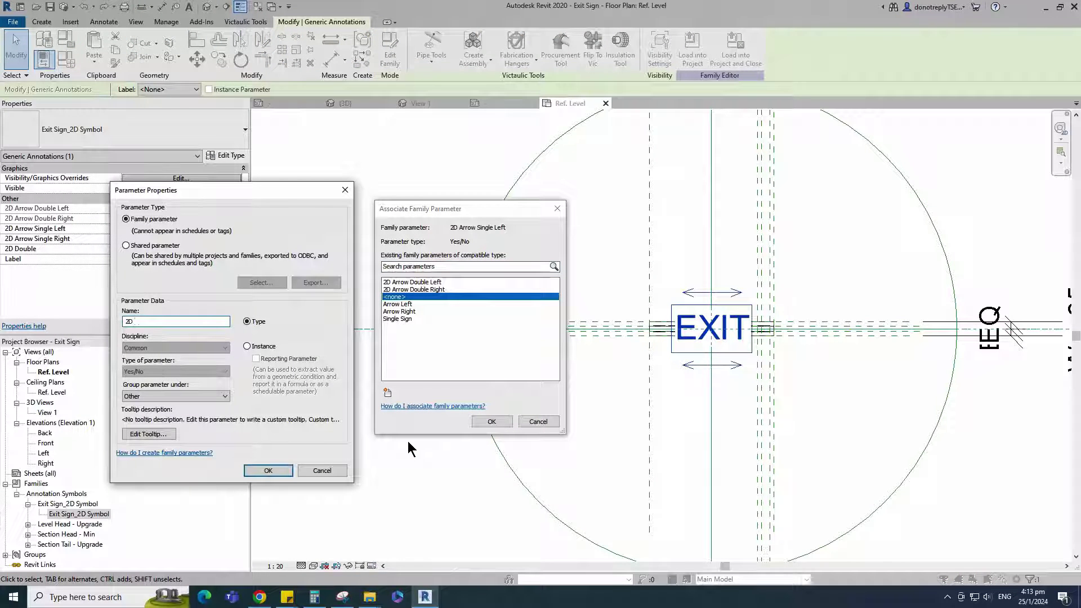
pyautogui.write(' Arrow Single Le')
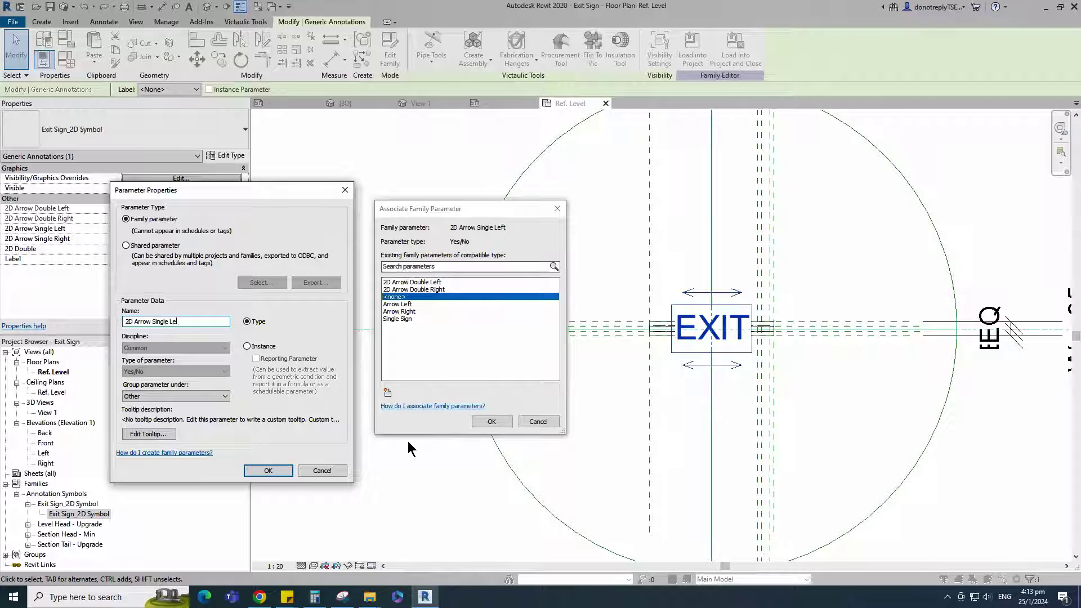
pyautogui.write('ft')
pyautogui.press('Return')
pyautogui.click(491, 421)
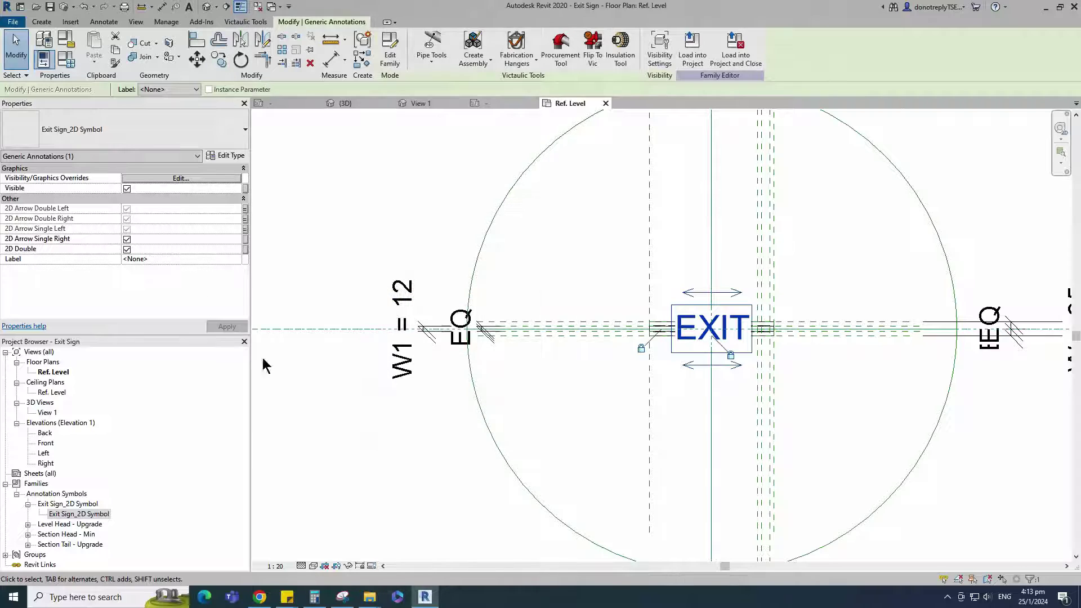
# Associate the symbol's 2D Arrow Single Right visibility with a new type parameter named 2D Arrow Single Right.
pyautogui.click(245, 239)
pyautogui.click(387, 392)
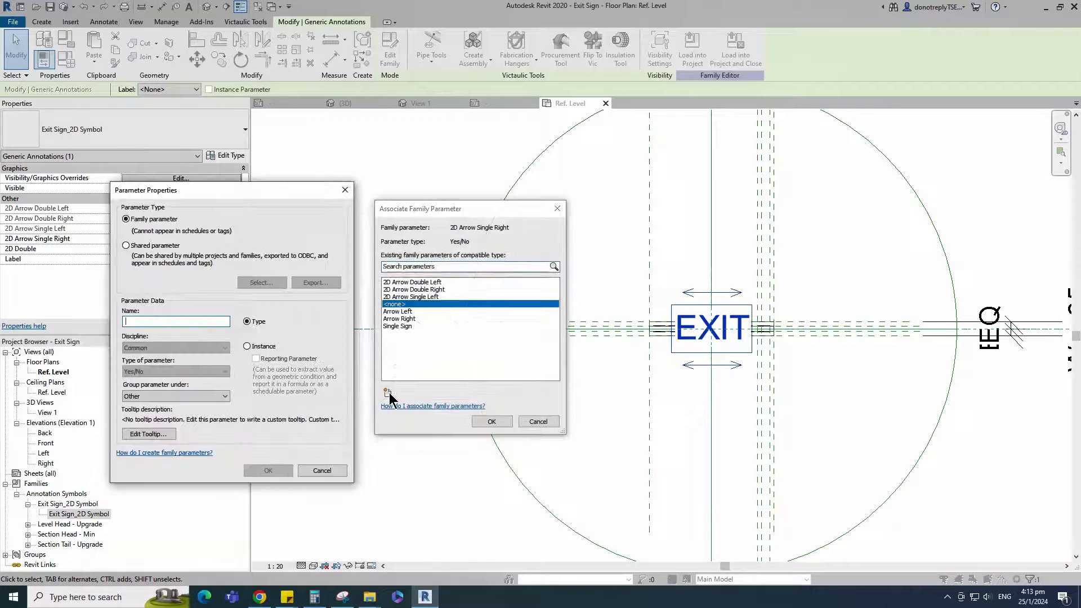
pyautogui.write('2D Arrow')
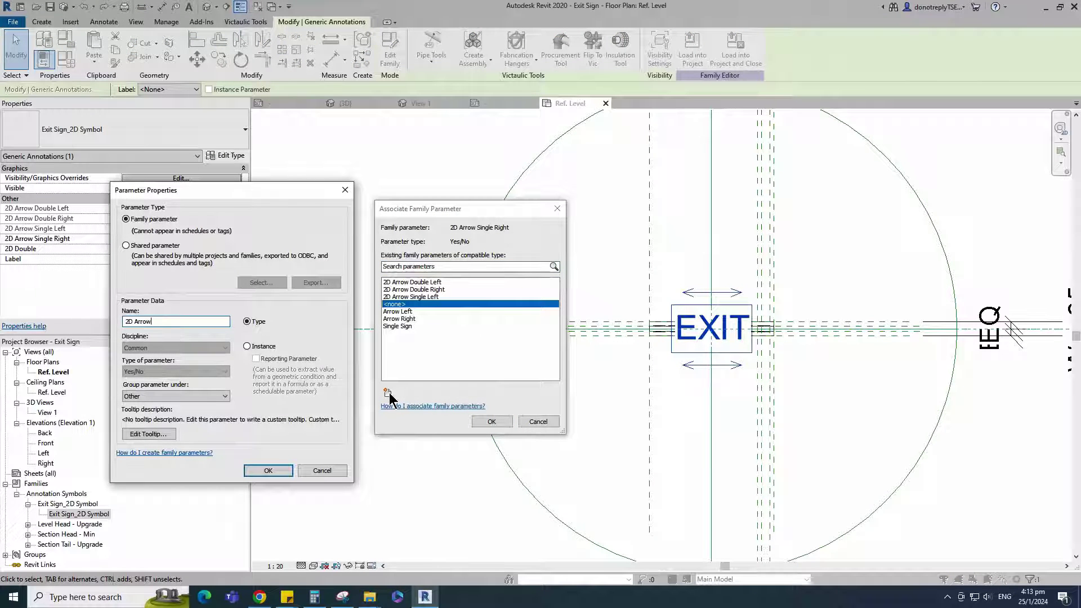
pyautogui.write(' Single Right')
pyautogui.press('Return')
pyautogui.press('Return')
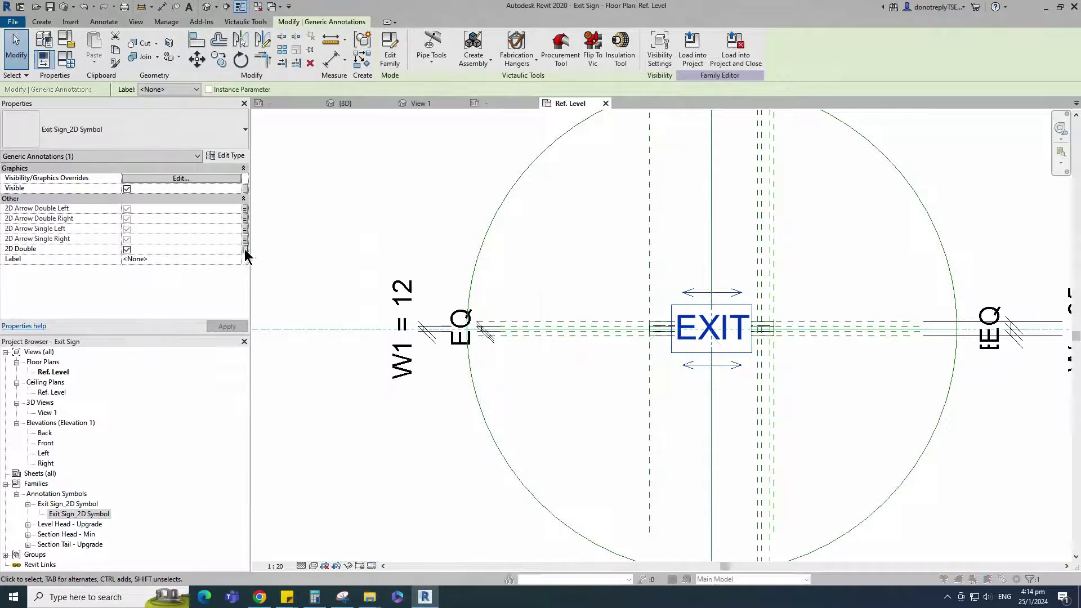
# Associate the symbol's 2D Double visibility with a new type parameter named 2D Double and deselect the symbol.
pyautogui.click(245, 249)
pyautogui.click(387, 392)
pyautogui.write('2D ')
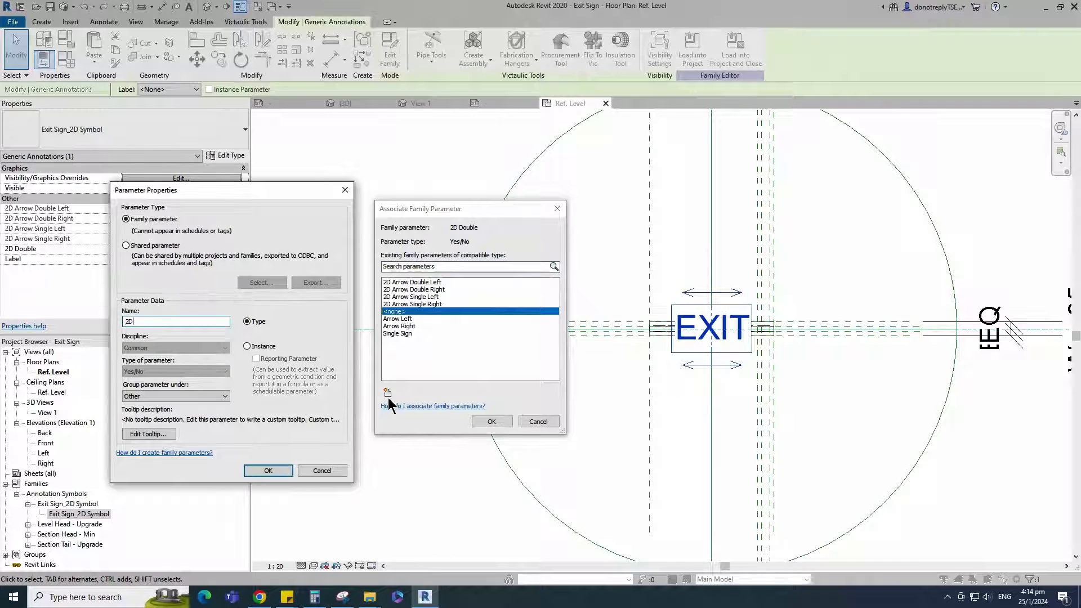
pyautogui.write('D')
pyautogui.press('Return')
pyautogui.press('Return')
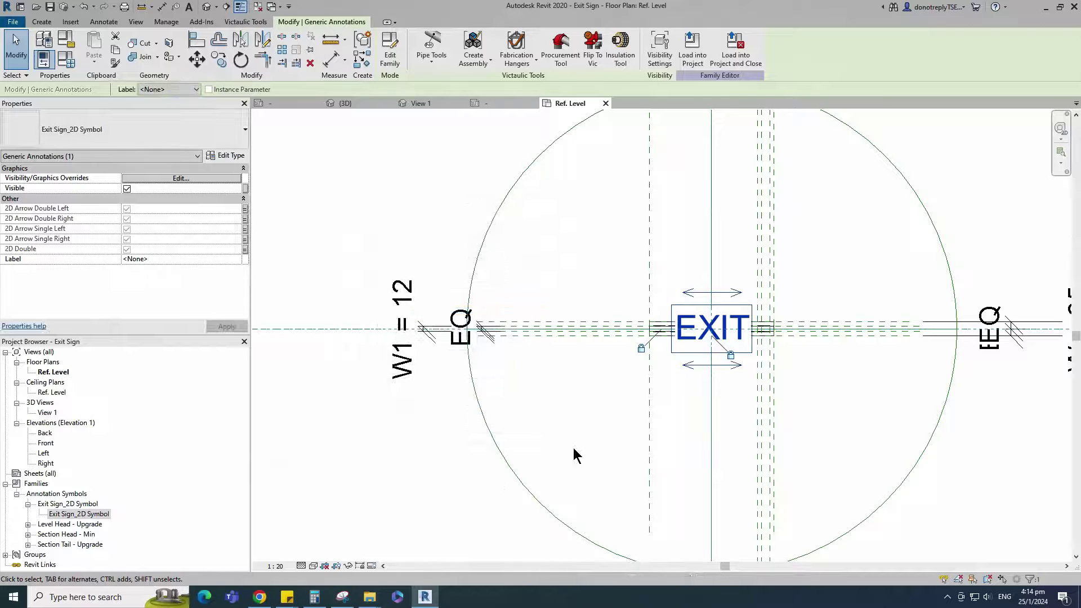
pyautogui.click(573, 447)
# Create a new family type named Single Sign.
pyautogui.scroll(-2, 356, 278)
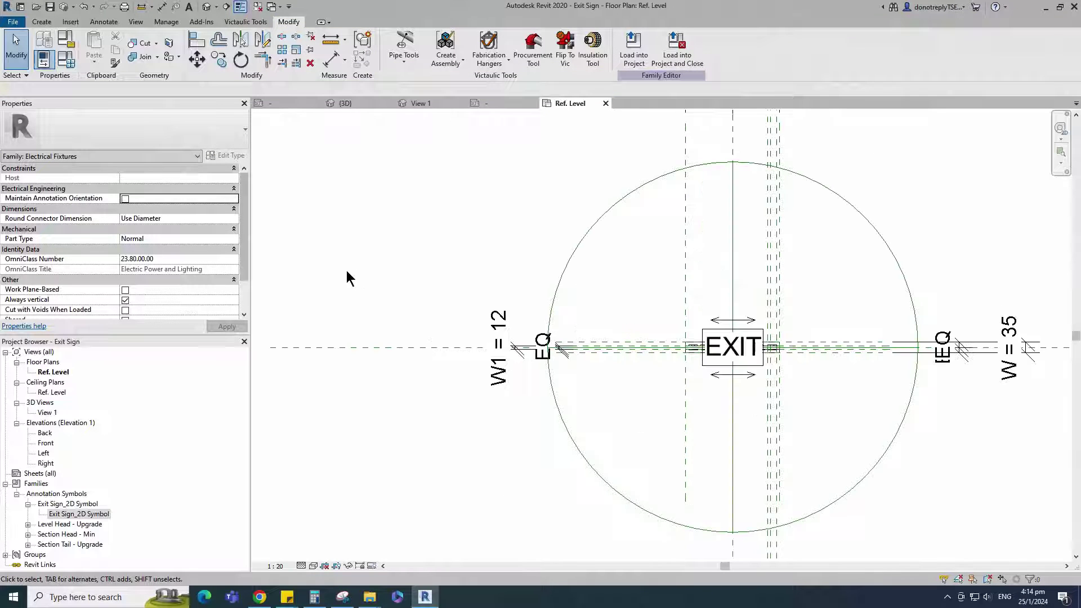
pyautogui.click(66, 59)
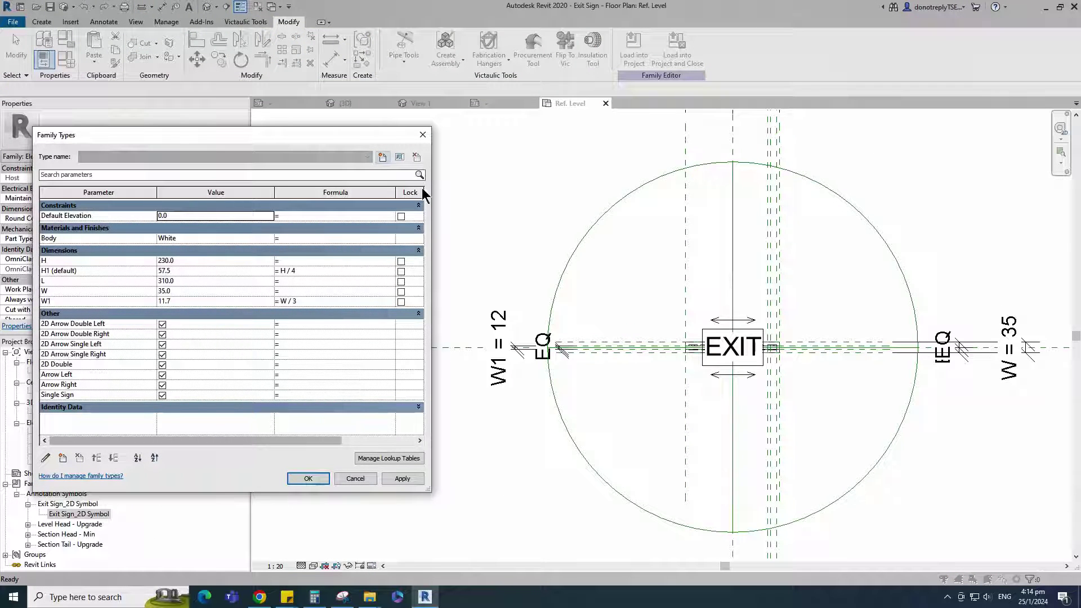
pyautogui.click(382, 157)
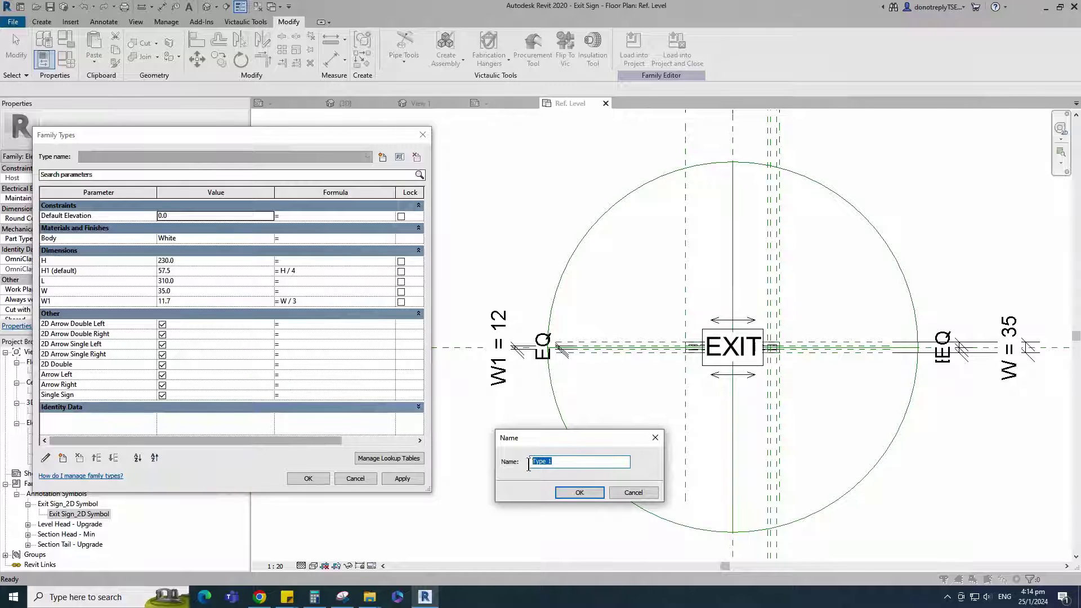
pyautogui.write('Single')
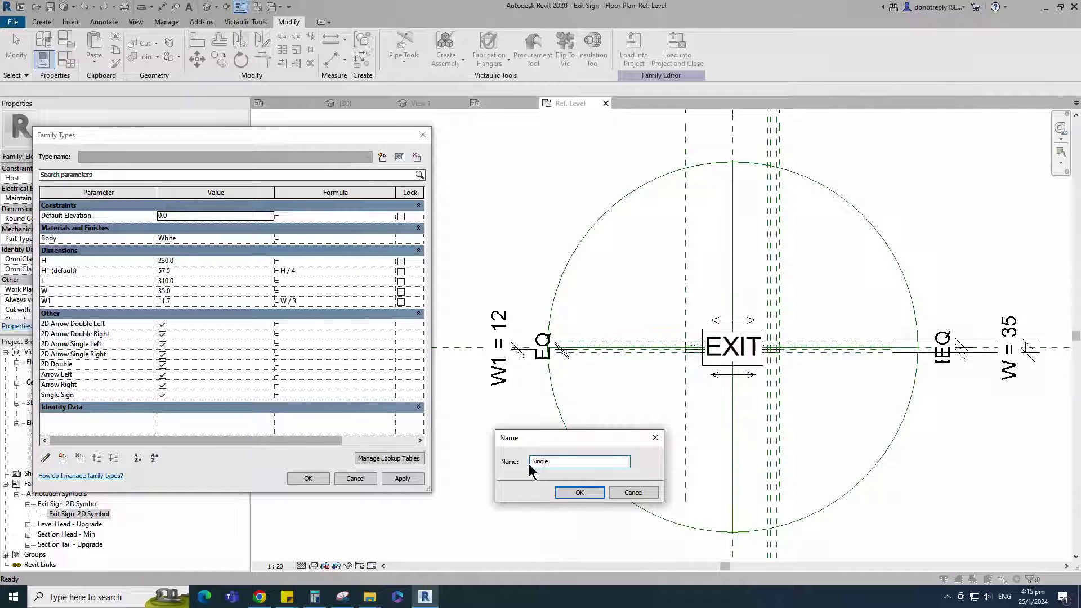
pyautogui.write('Sign')
pyautogui.click(578, 492)
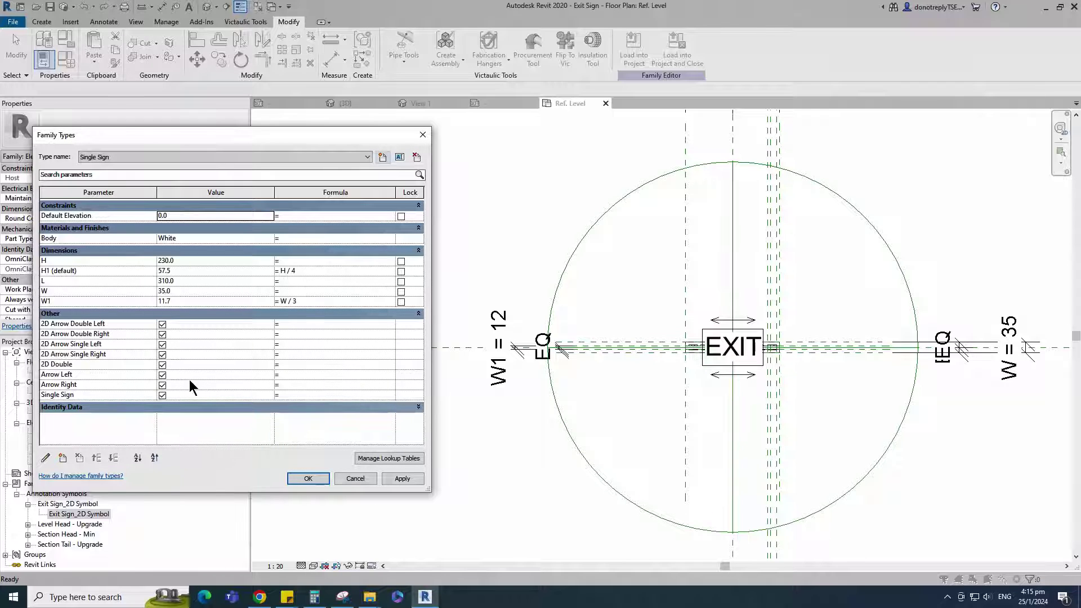
# Turn off 2D Double, all four 2D Arrow parameters and Single Sign for the Single Sign type, and apply.
pyautogui.click(162, 364)
pyautogui.click(407, 478)
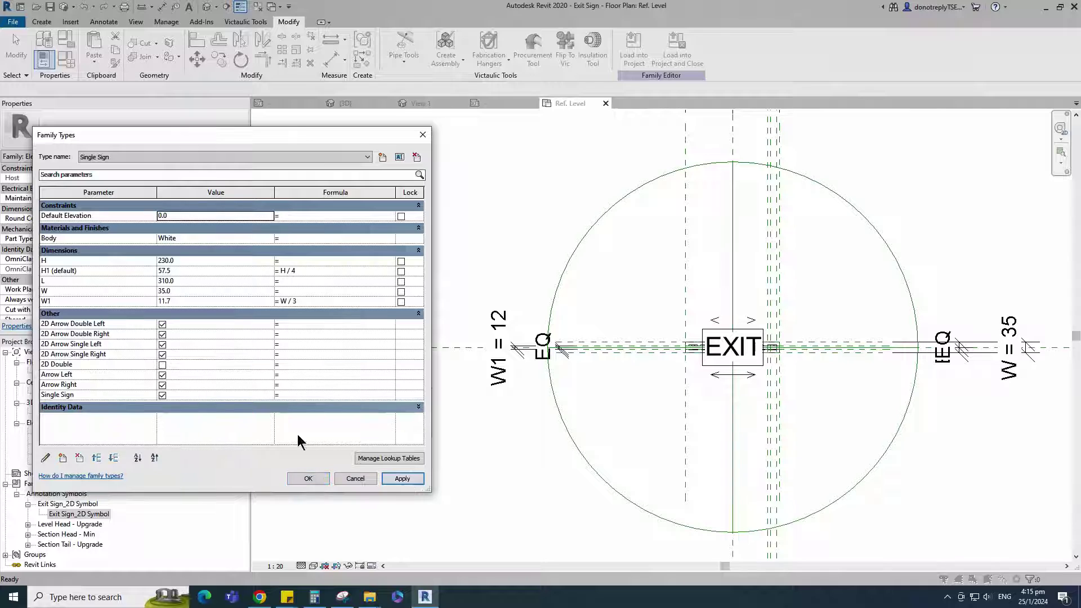
pyautogui.click(162, 324)
pyautogui.click(163, 335)
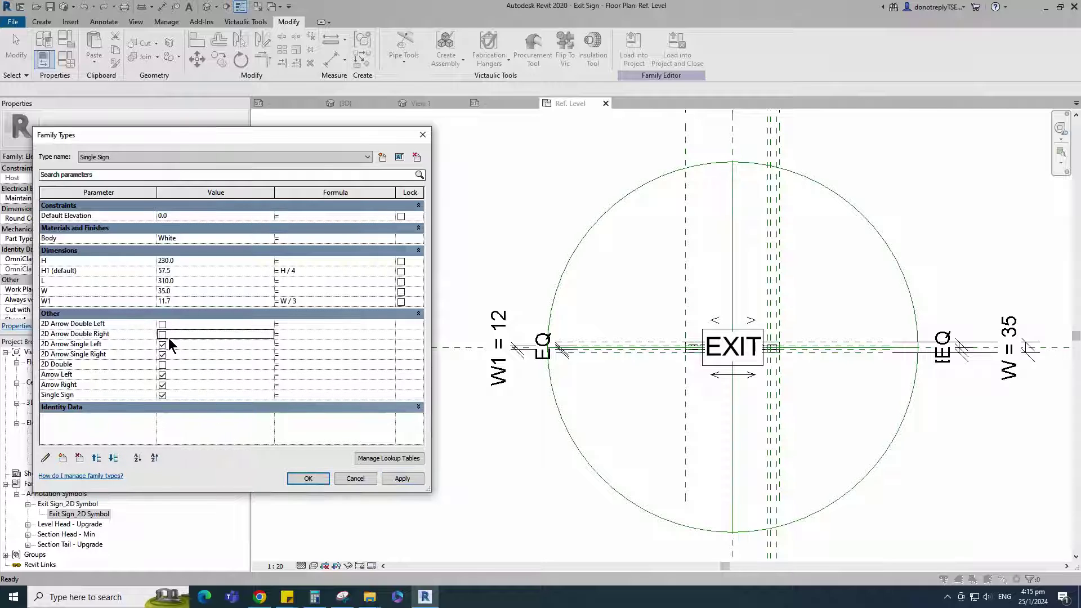
pyautogui.click(162, 344)
pyautogui.click(163, 354)
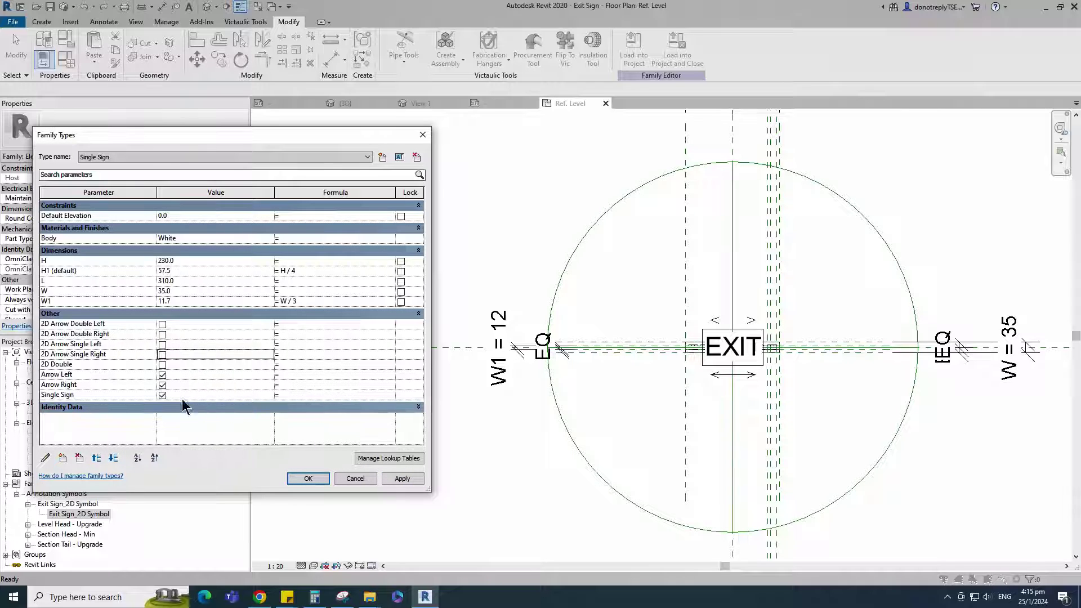
pyautogui.click(162, 395)
pyautogui.click(408, 480)
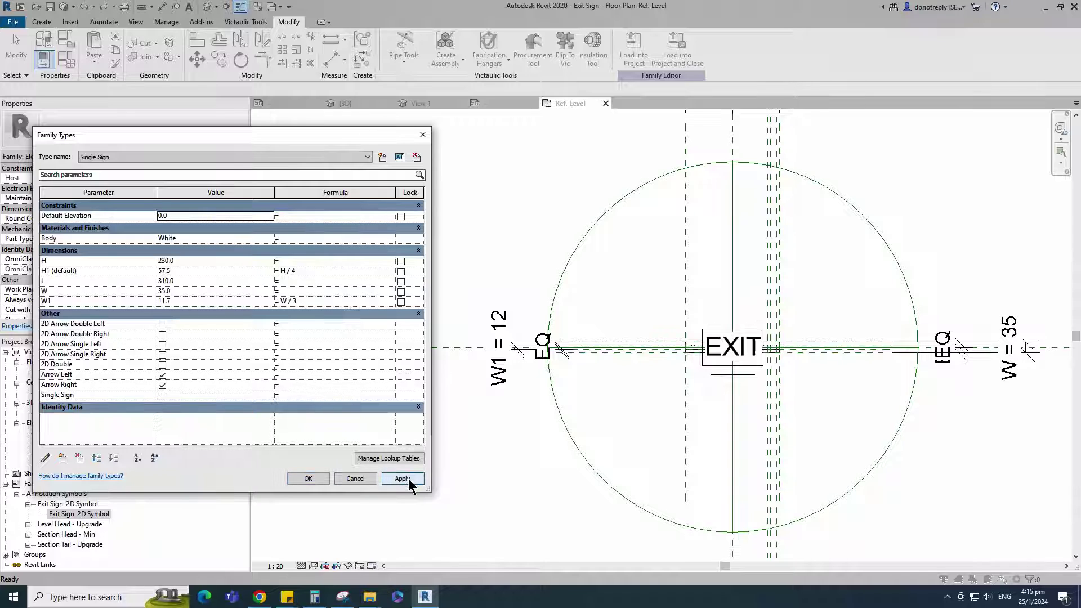
# Create the type Single Sign Left with Arrow Right turned off and 2D Arrow Single Left turned on, and apply.
pyautogui.click(382, 157)
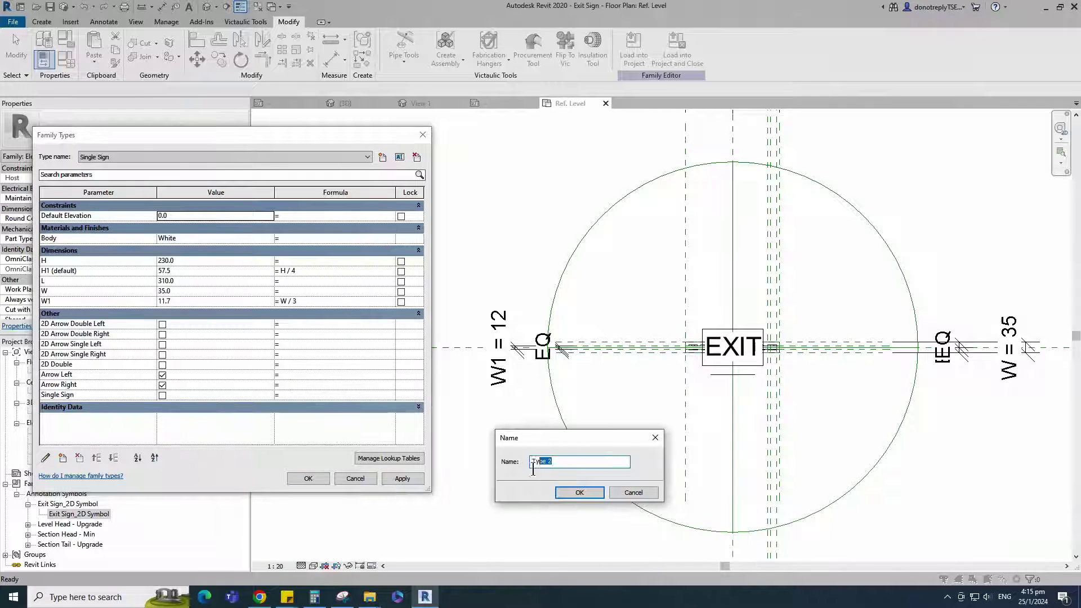
pyautogui.write('Single Sign Left')
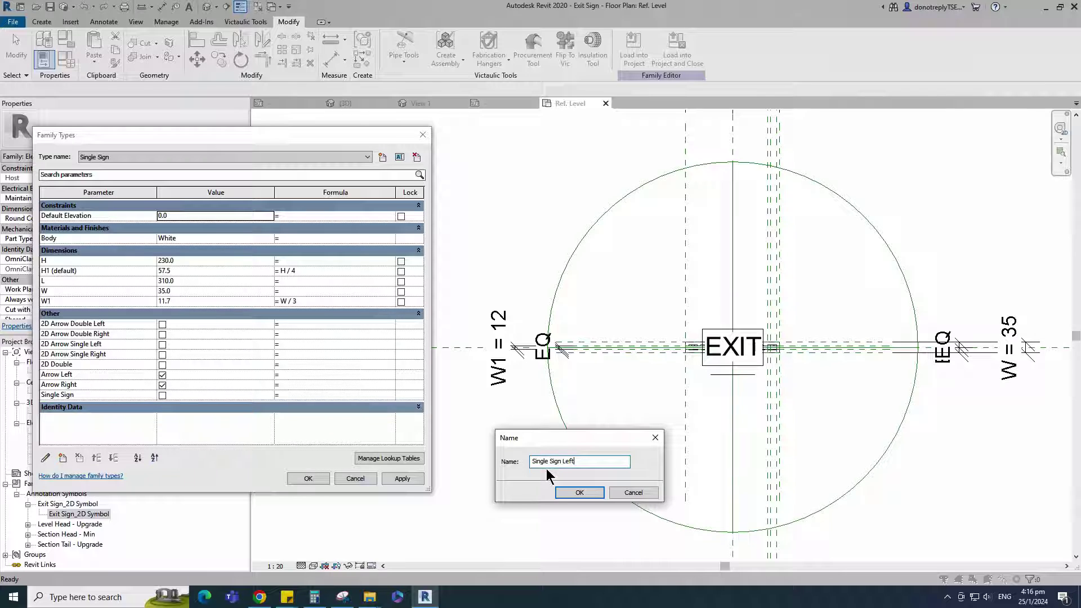
pyautogui.click(579, 492)
pyautogui.click(163, 385)
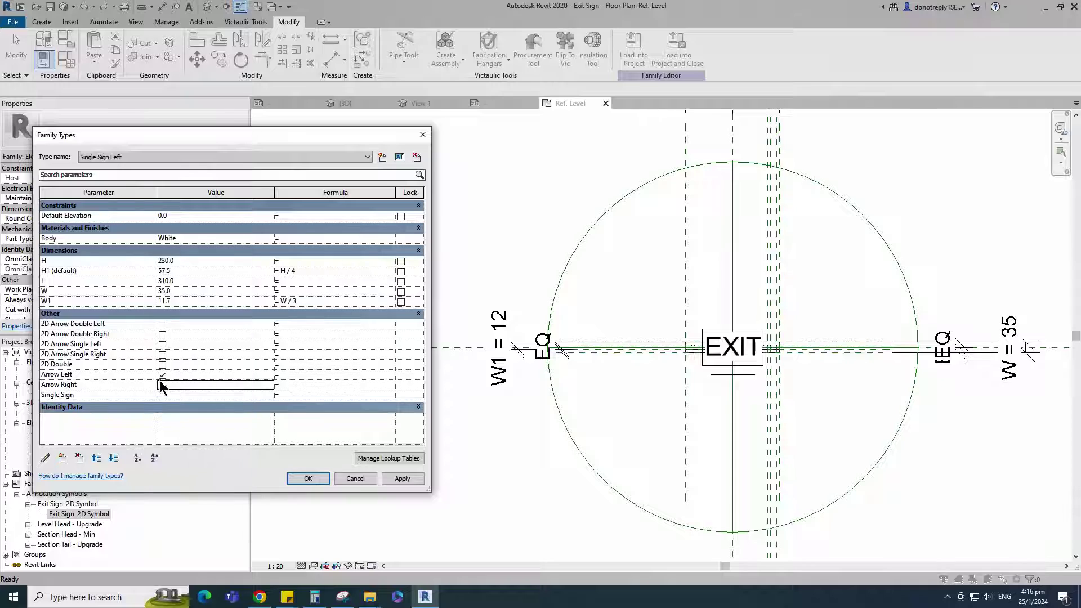
pyautogui.click(162, 343)
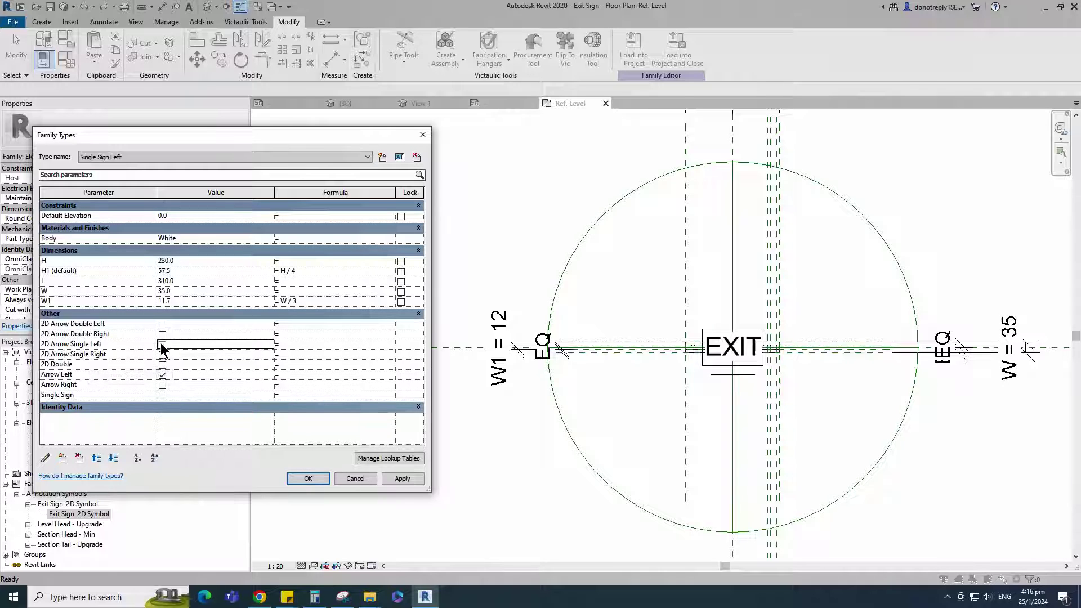
pyautogui.click(403, 478)
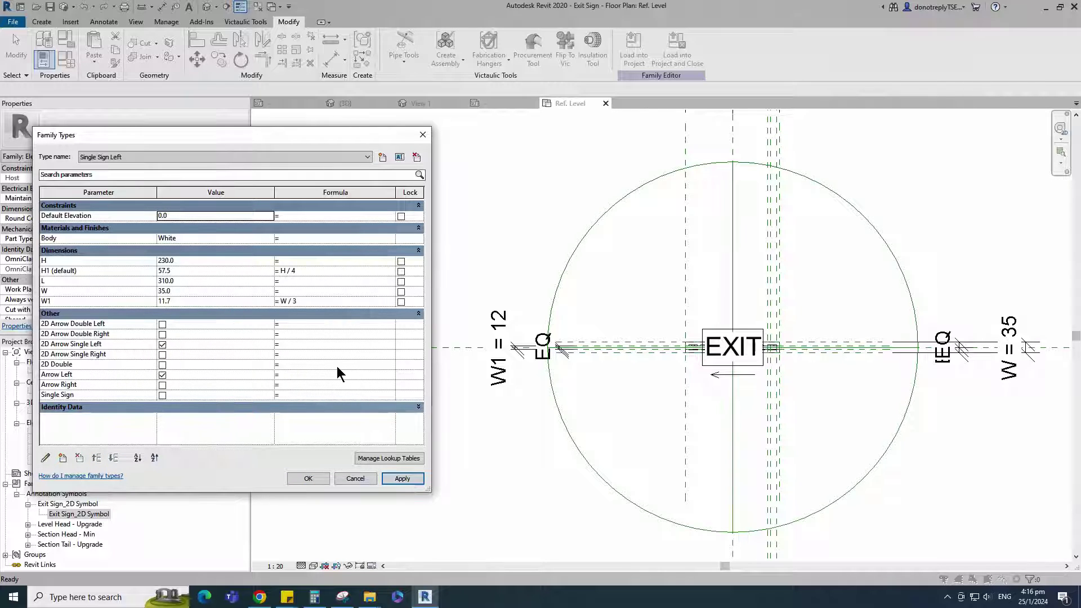
# Create the type Single Sign Right with 2D Arrow Single Right and Arrow Right on, 2D Arrow Single Left and Arrow Left off, and apply.
pyautogui.click(382, 156)
pyautogui.write('Single Sign Right')
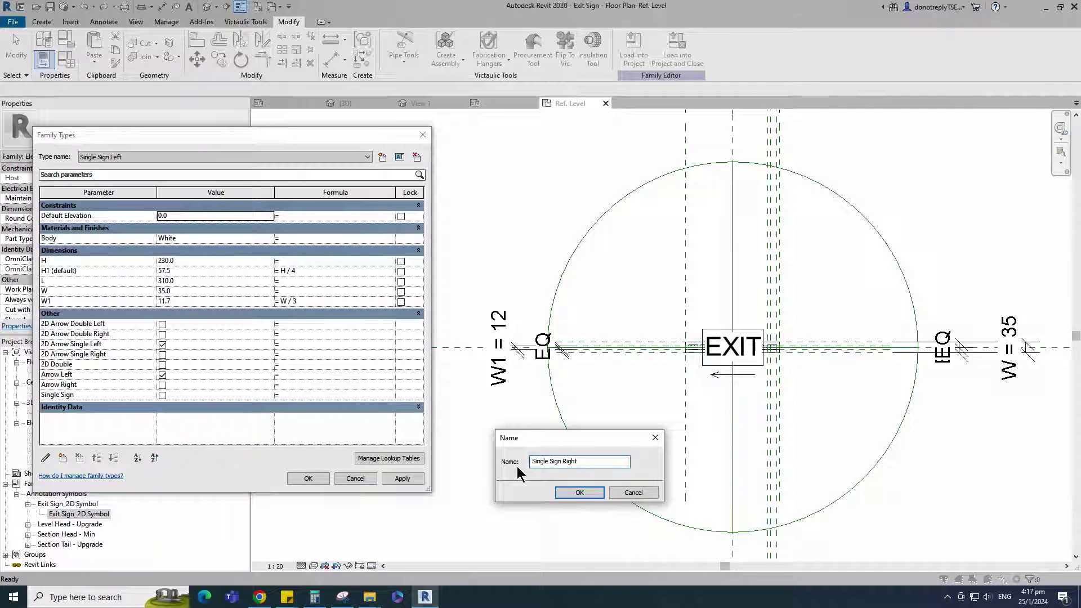
pyautogui.press('Return')
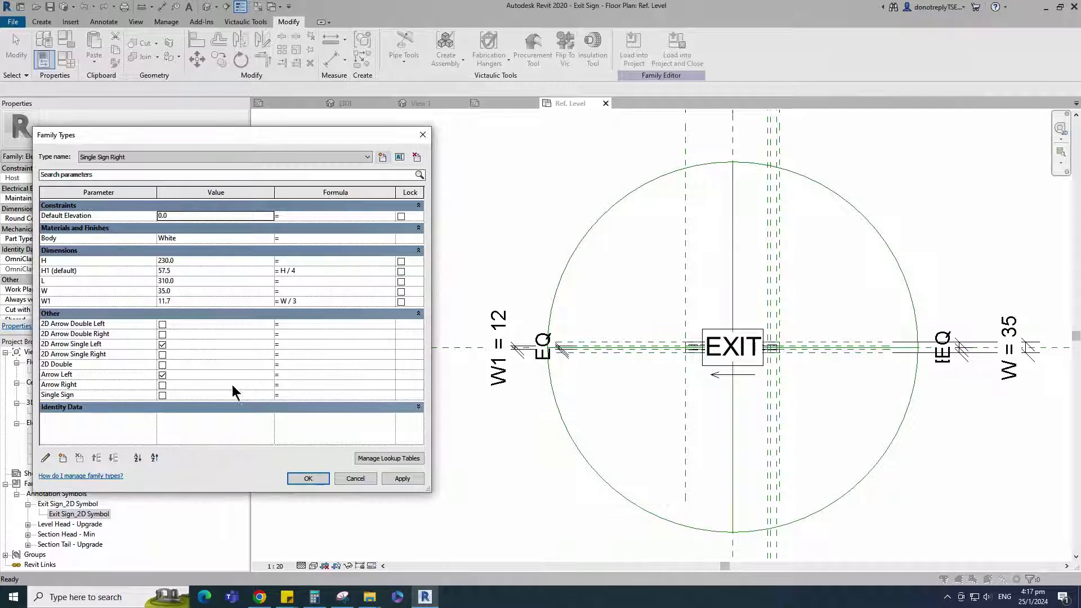
pyautogui.click(162, 344)
pyautogui.click(162, 354)
pyautogui.click(162, 384)
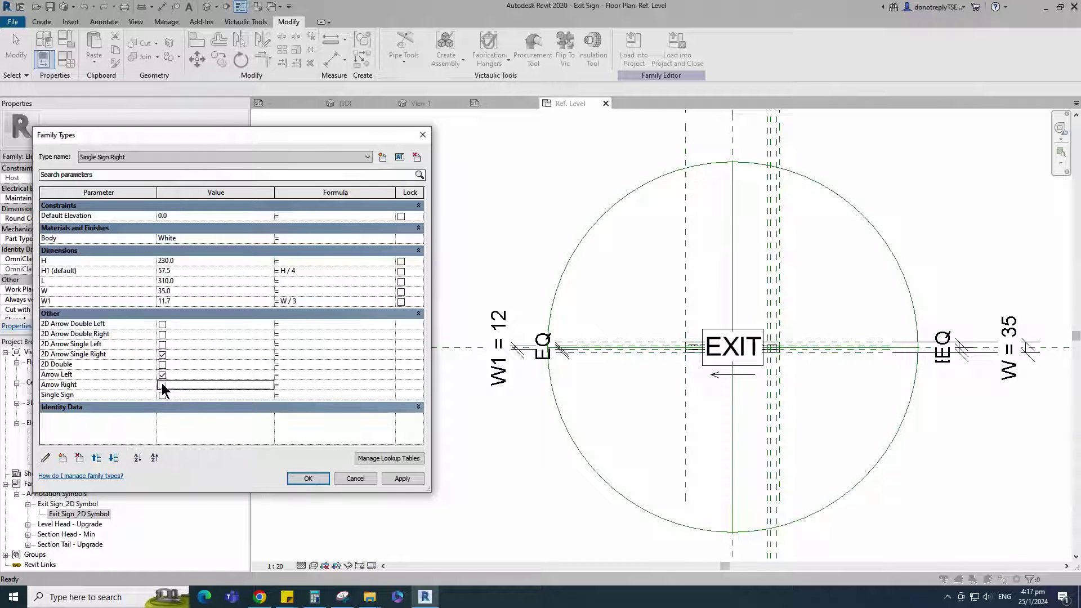
pyautogui.click(162, 385)
pyautogui.click(162, 374)
pyautogui.click(402, 478)
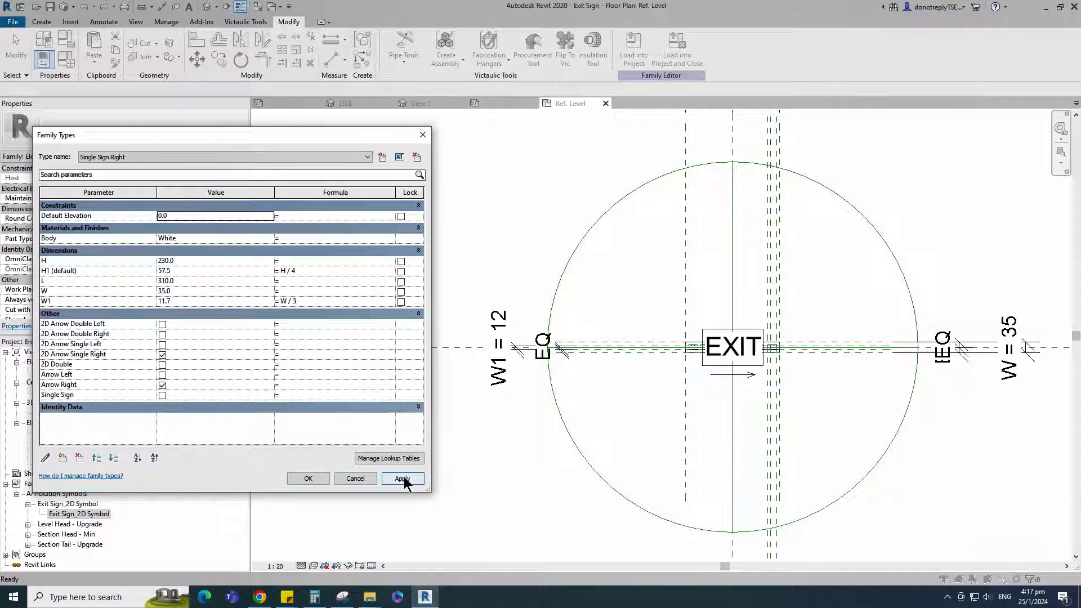
# Create the type Double Sign with 2D Double and Single Sign on, 2D Arrow Single Right and Arrow Right off, and apply.
pyautogui.click(382, 157)
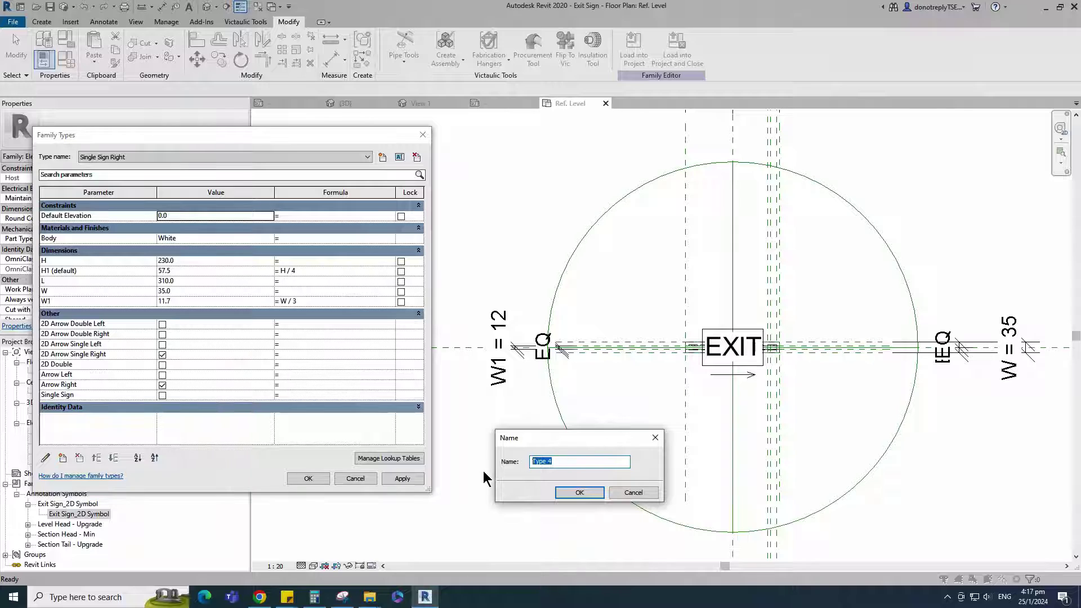
pyautogui.write('Double Sign')
pyautogui.click(579, 492)
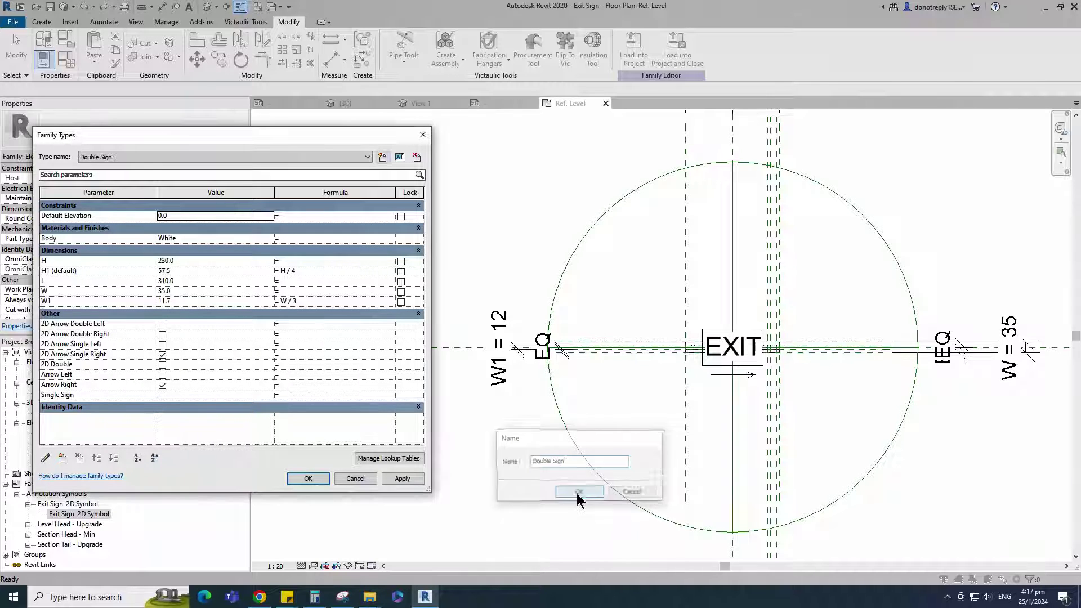
pyautogui.click(162, 355)
pyautogui.click(162, 364)
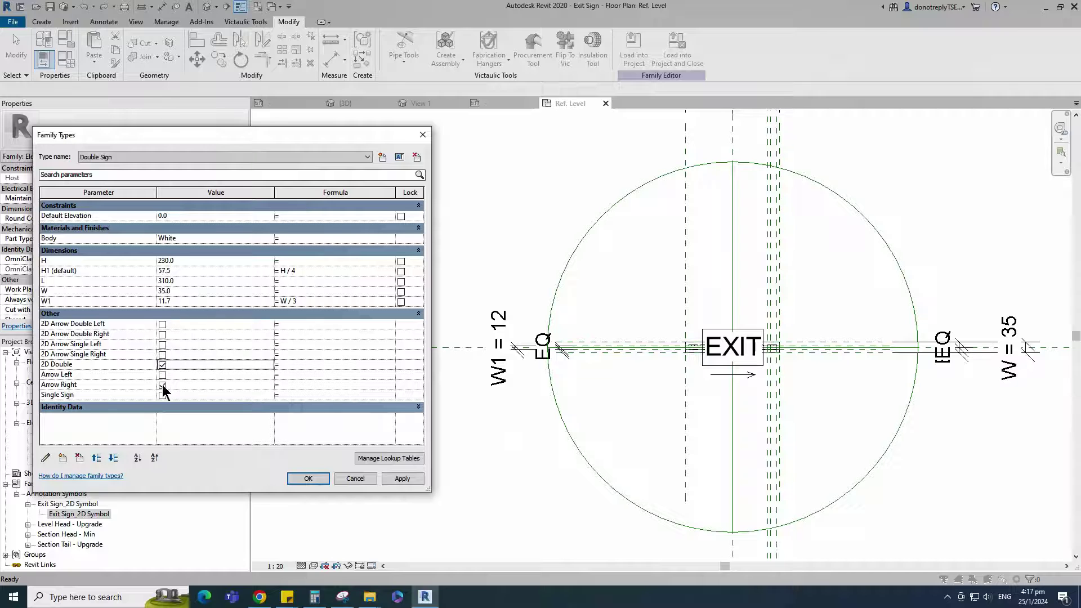
pyautogui.click(162, 385)
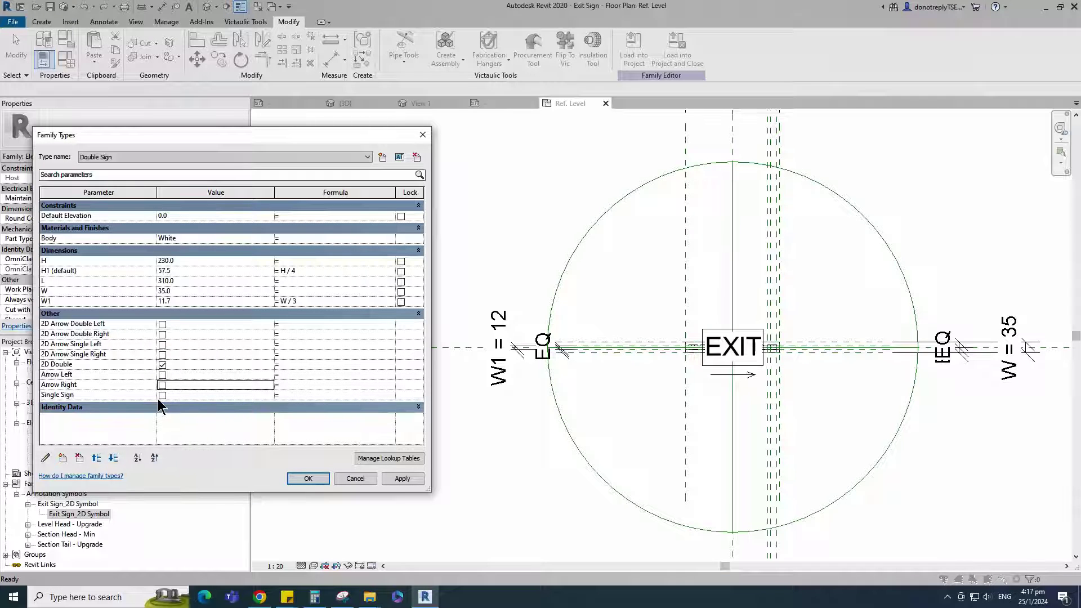
pyautogui.click(162, 395)
pyautogui.click(402, 478)
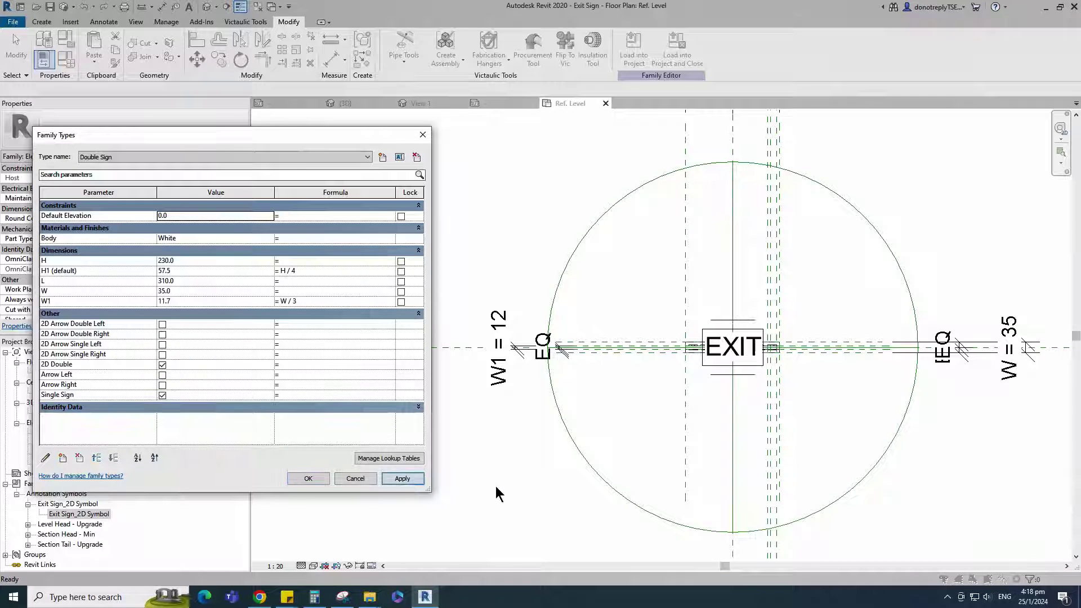
# Create the type Double Sign Left with 2D Arrow Double Left, 2D Arrow Single Left and Arrow Left turned on, and apply.
pyautogui.click(382, 157)
pyautogui.write('Double S')
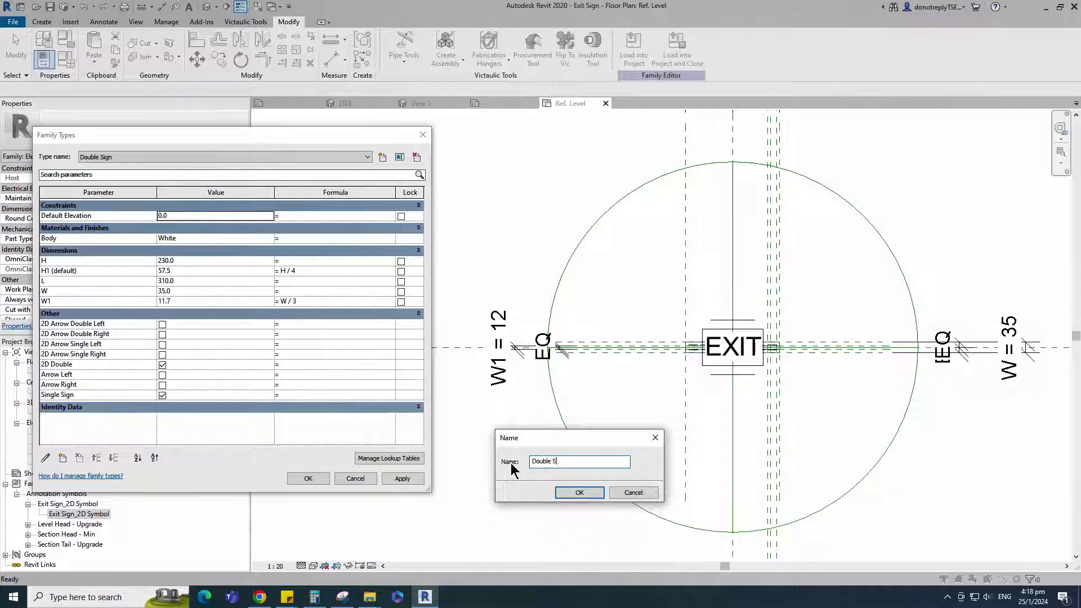
pyautogui.write('ign Left')
pyautogui.press('Return')
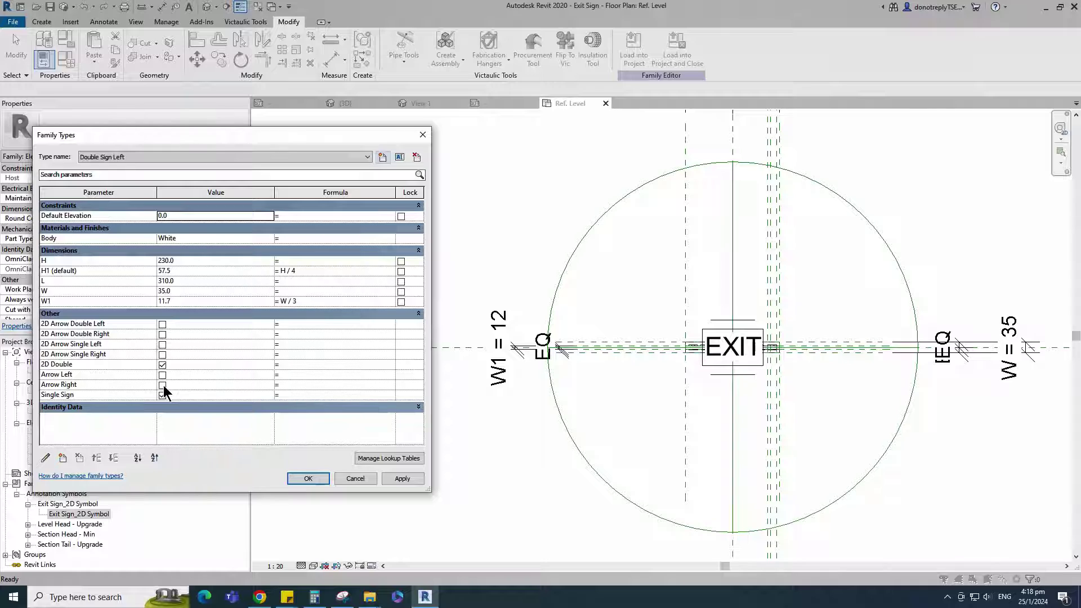
pyautogui.click(163, 324)
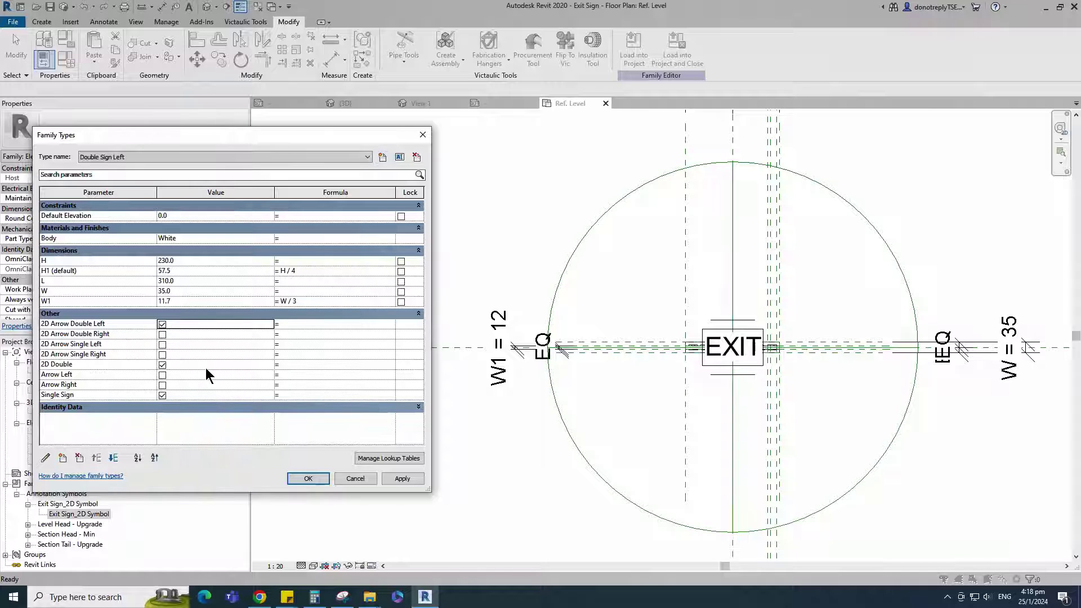
pyautogui.click(163, 375)
pyautogui.click(398, 480)
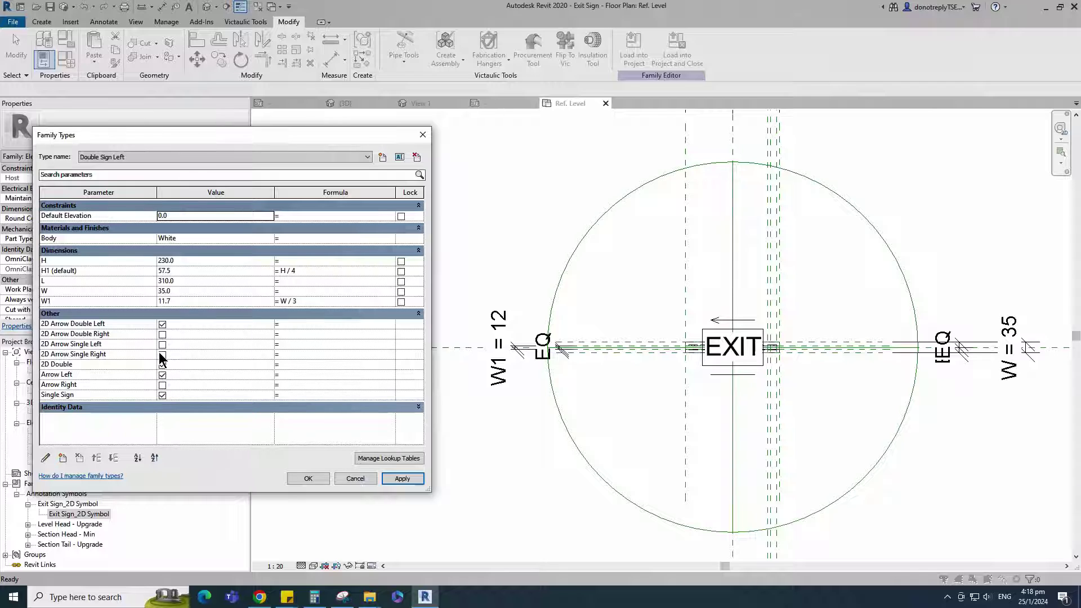
pyautogui.click(162, 344)
pyautogui.click(403, 478)
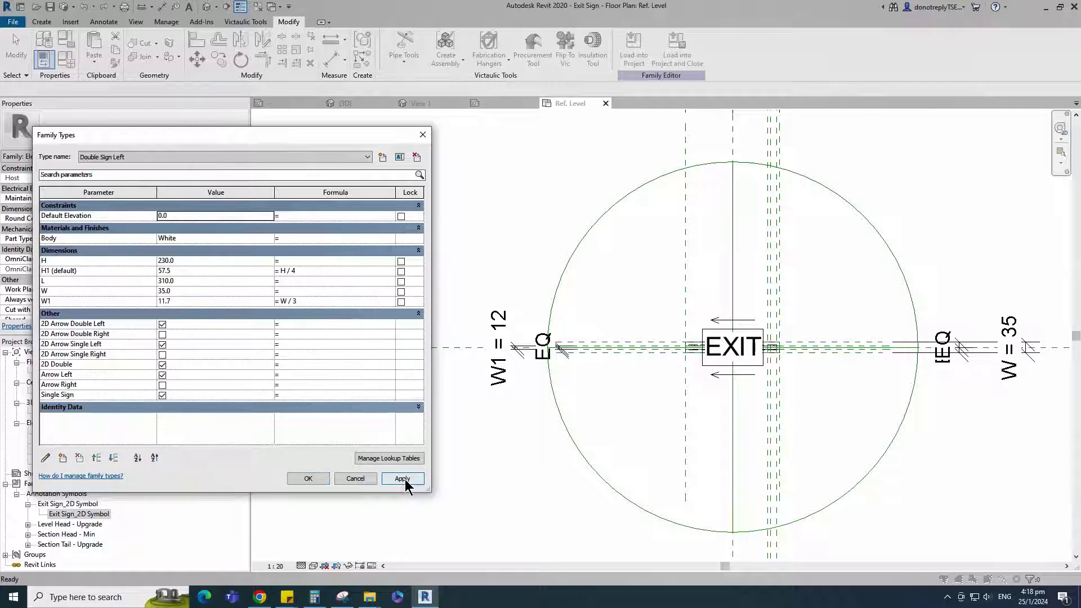
# Create the type Double Sign Right with both 2D right arrows and Arrow Right on, both 2D left arrows and Arrow Left off, and accept.
pyautogui.click(382, 156)
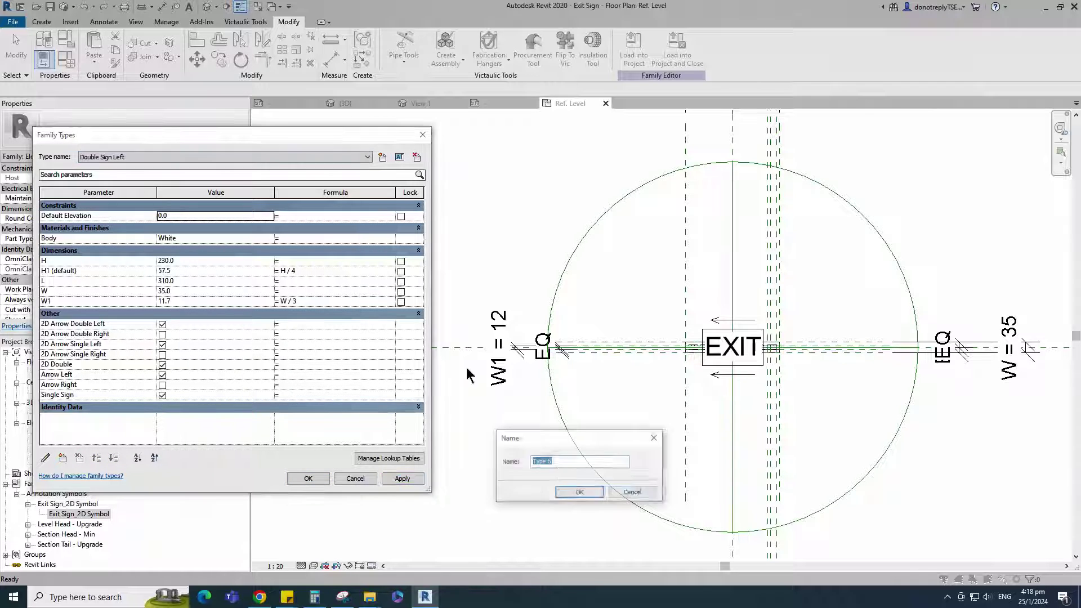
pyautogui.write('Double Sign ')
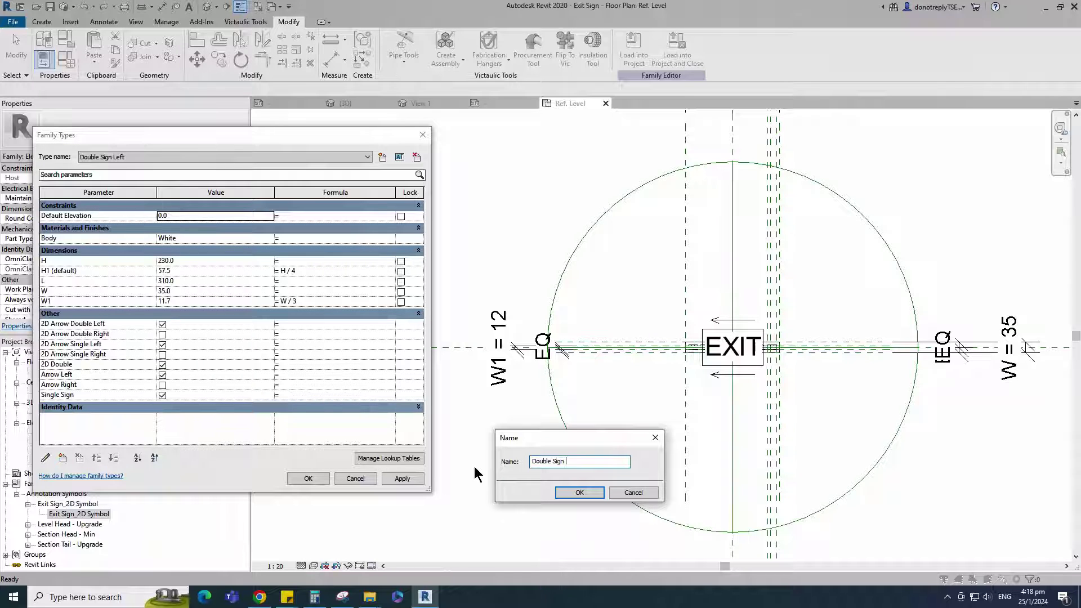
pyautogui.write('Right')
pyautogui.click(579, 492)
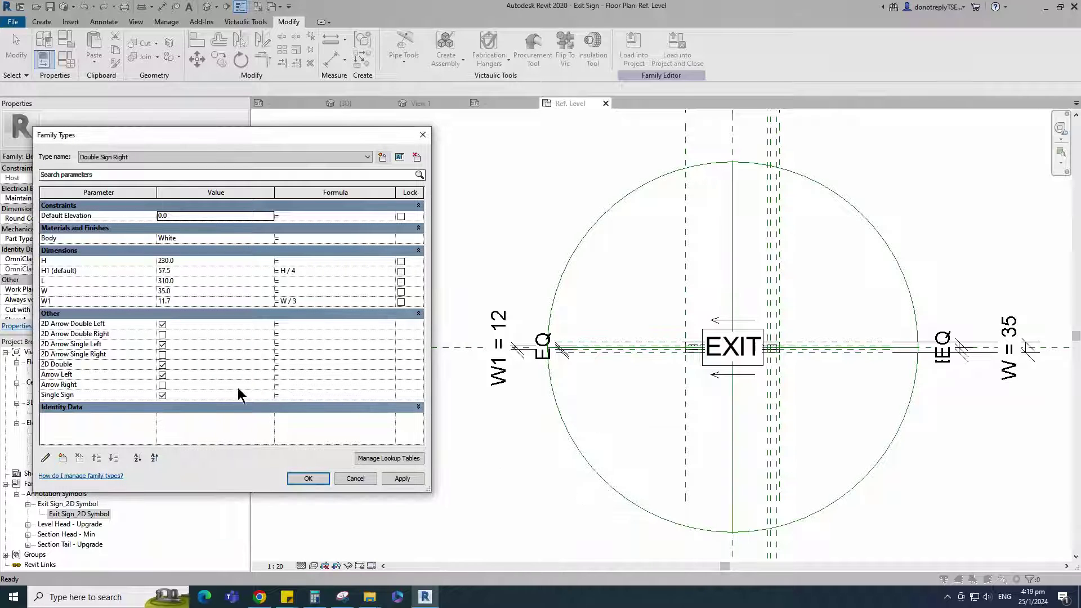
pyautogui.click(162, 354)
pyautogui.click(162, 334)
pyautogui.click(162, 324)
pyautogui.click(162, 344)
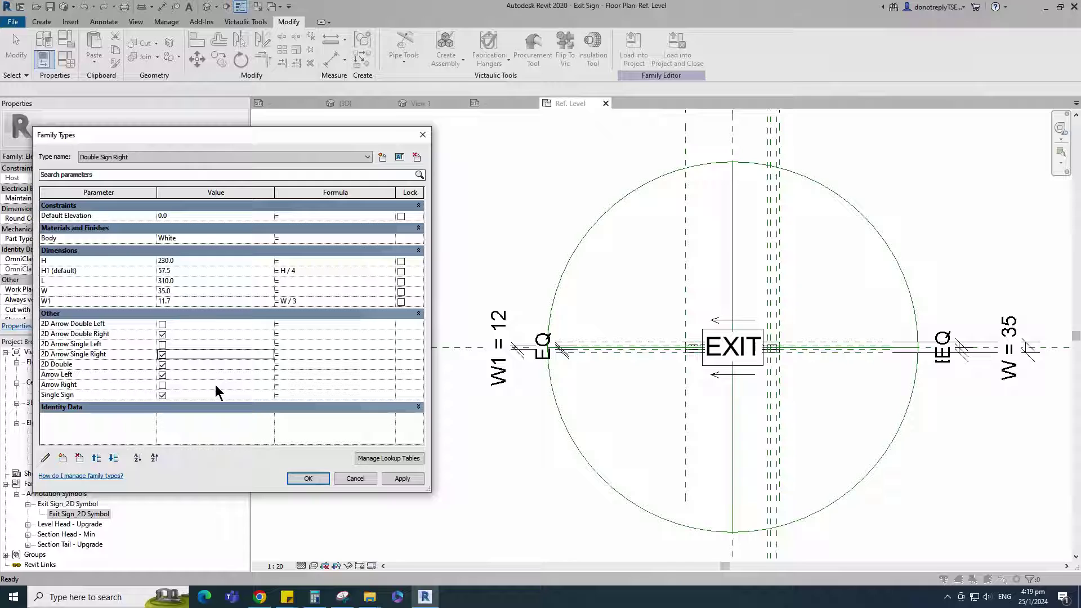
pyautogui.click(162, 385)
pyautogui.click(162, 375)
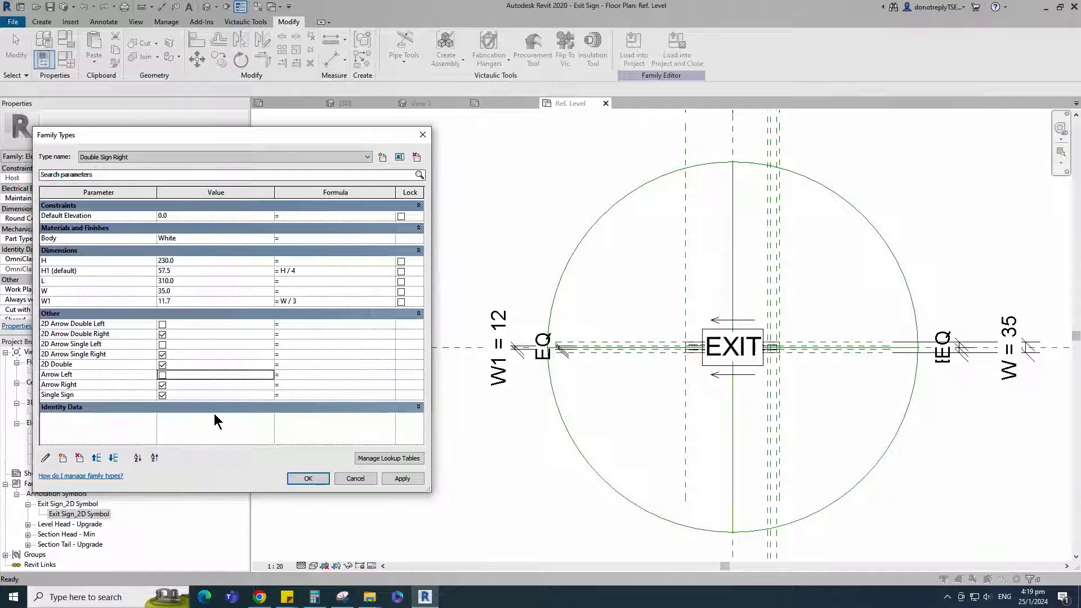
pyautogui.click(402, 478)
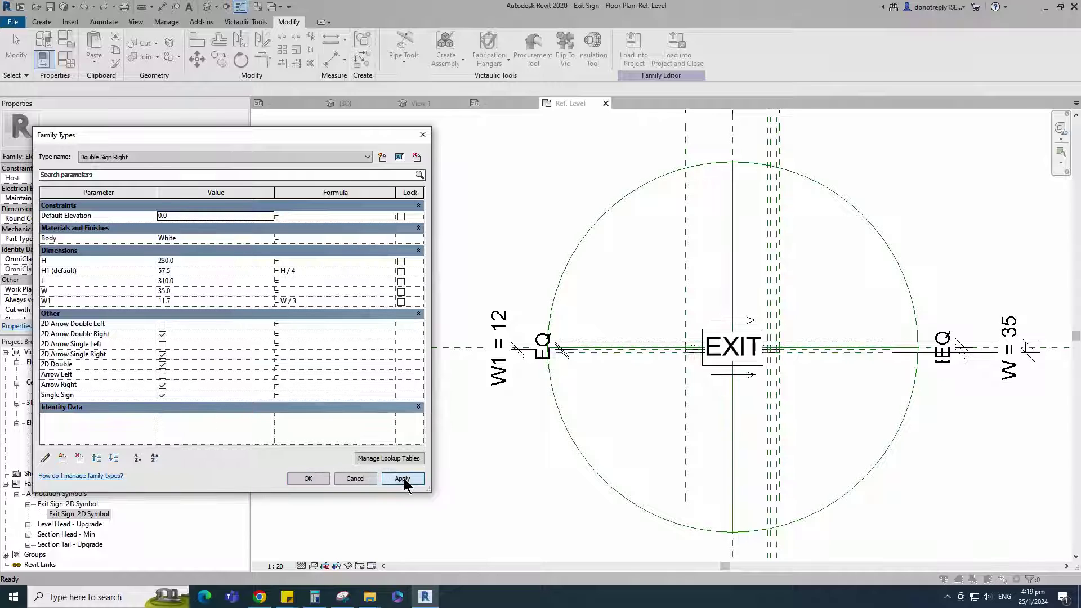
pyautogui.click(308, 478)
# Open the family's 3D view View 1 and load the exit sign family into the project.
pyautogui.scroll(-2, 620, 439)
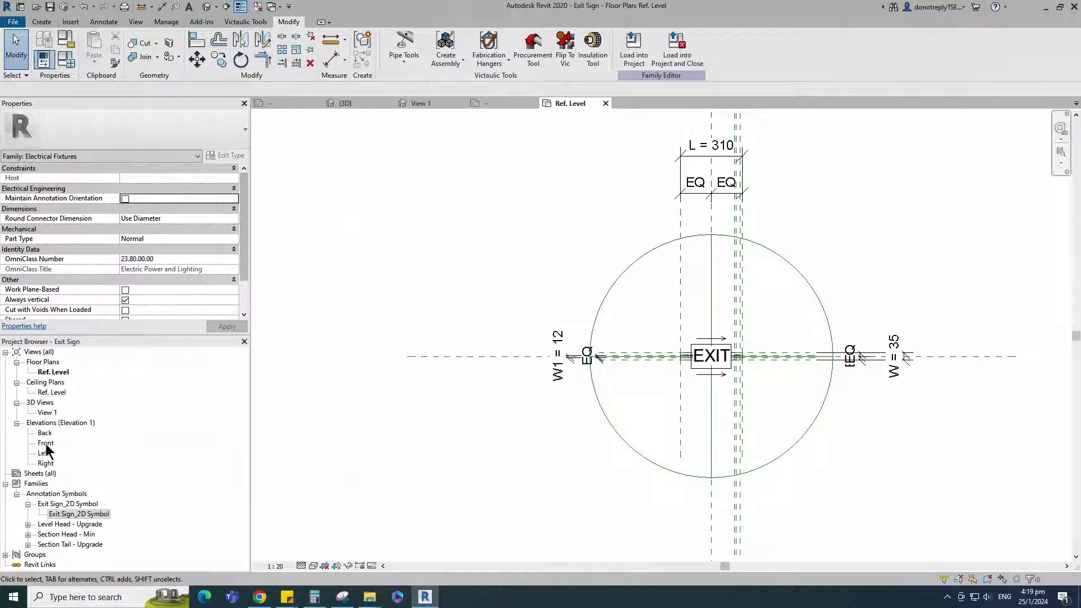
pyautogui.doubleClick(48, 412)
pyautogui.keyDown('shift'); pyautogui.moveTo(651, 449); pyautogui.dragTo(806, 471, button='middle'); pyautogui.keyUp('shift')
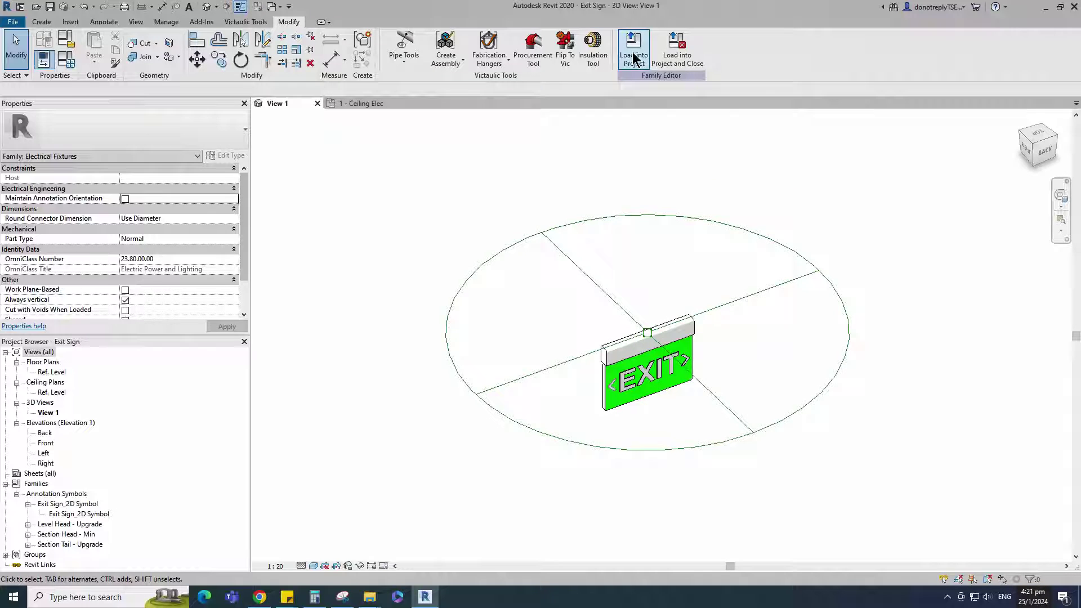
pyautogui.click(634, 54)
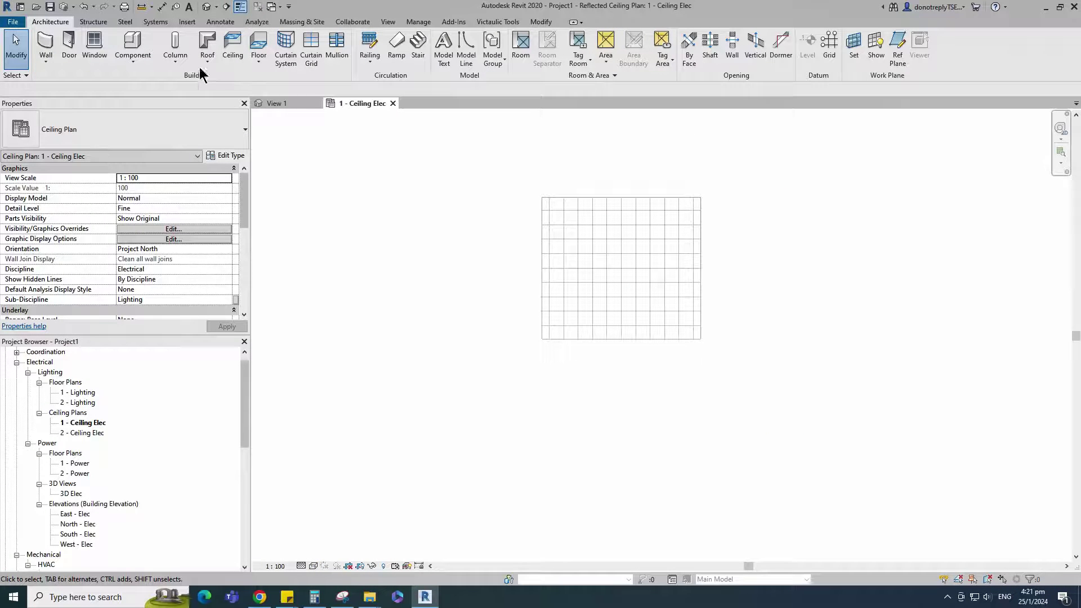
# Place three Exit Sign lighting fixtures of type Single Sign in a horizontal row on the ceiling grid.
pyautogui.click(155, 22)
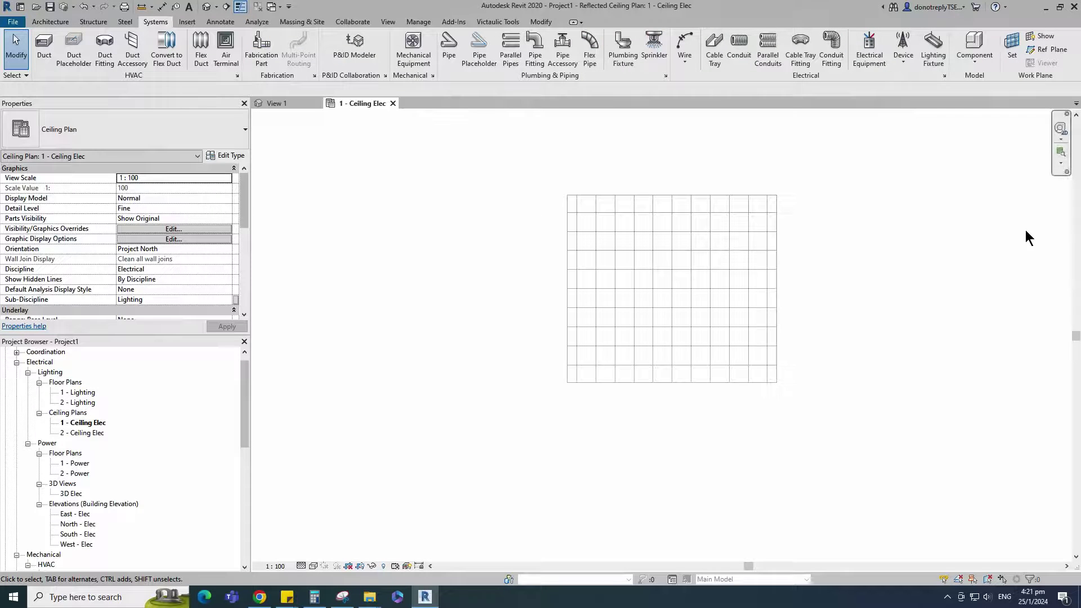
pyautogui.click(933, 47)
pyautogui.scroll(3, 607, 293)
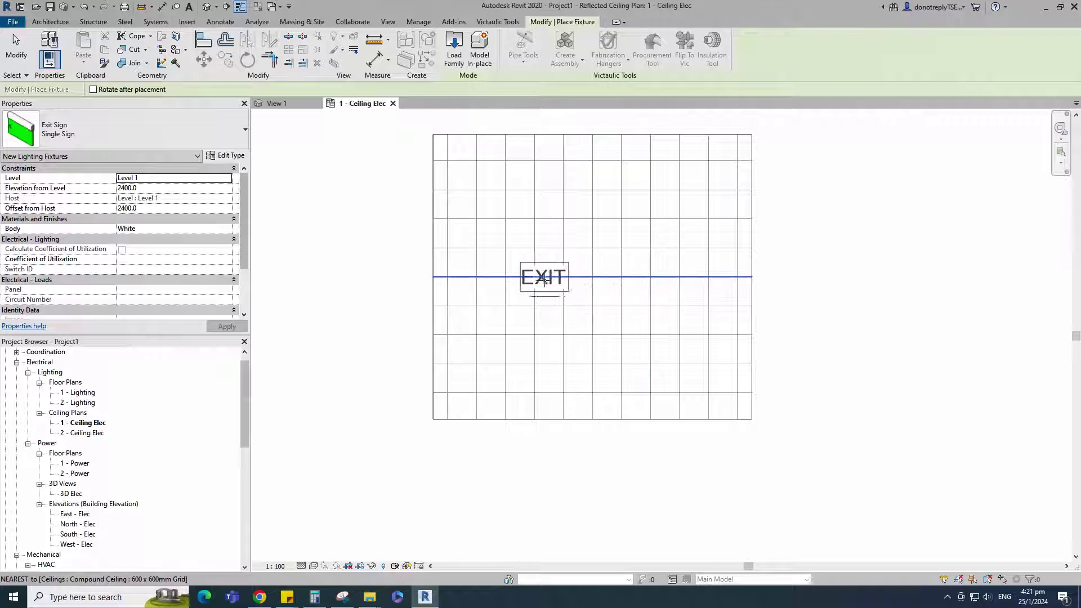
pyautogui.click(506, 276)
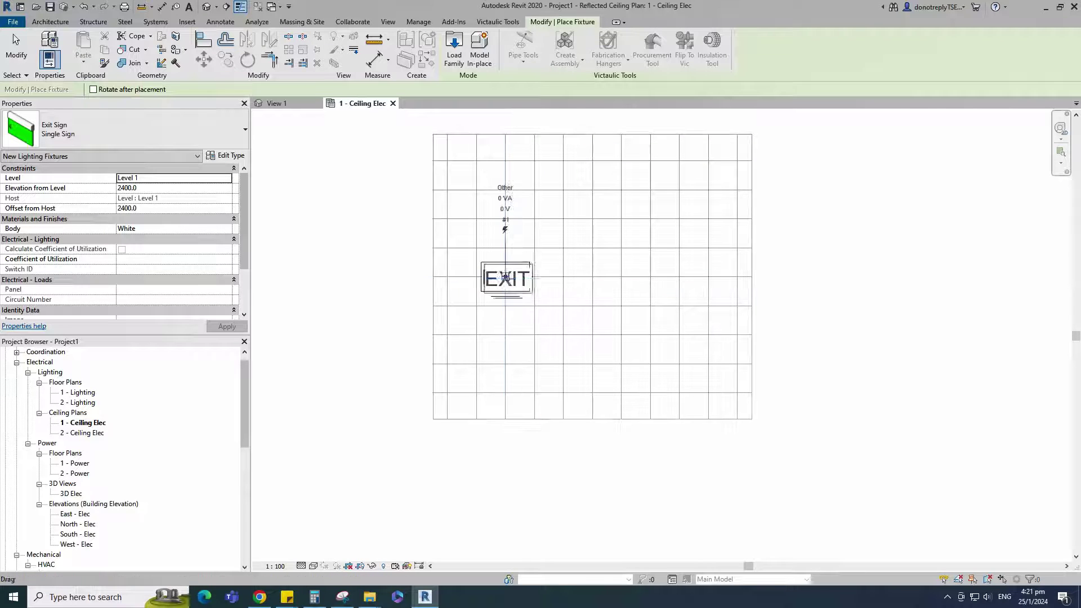
pyautogui.click(594, 277)
pyautogui.click(684, 278)
pyautogui.scroll(-1, 682, 306)
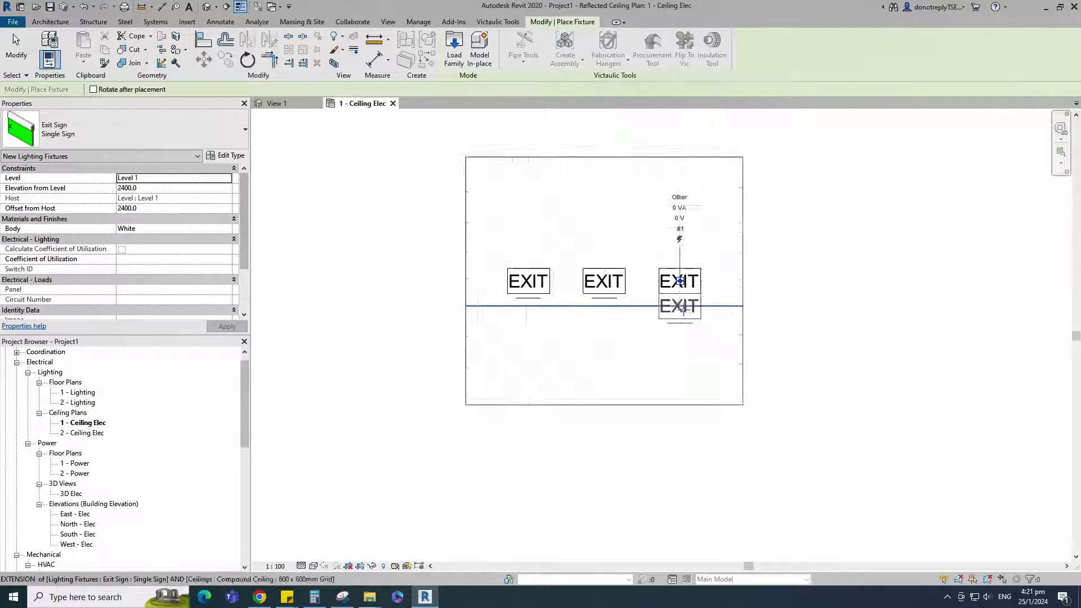
pyautogui.press('Escape')
pyautogui.press('Escape')
pyautogui.scroll(-1, 538, 313)
pyautogui.scroll(1, 535, 325)
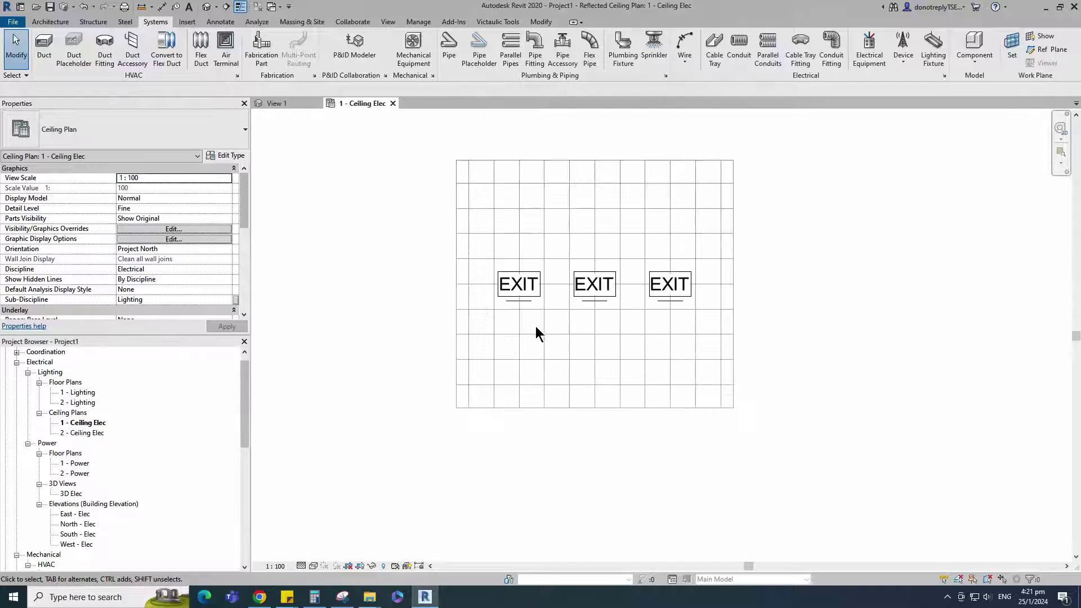
# Copy the row of three exit signs straight up the ceiling plan to form a second row above it.
pyautogui.click(532, 290)
pyautogui.click(119, 134)
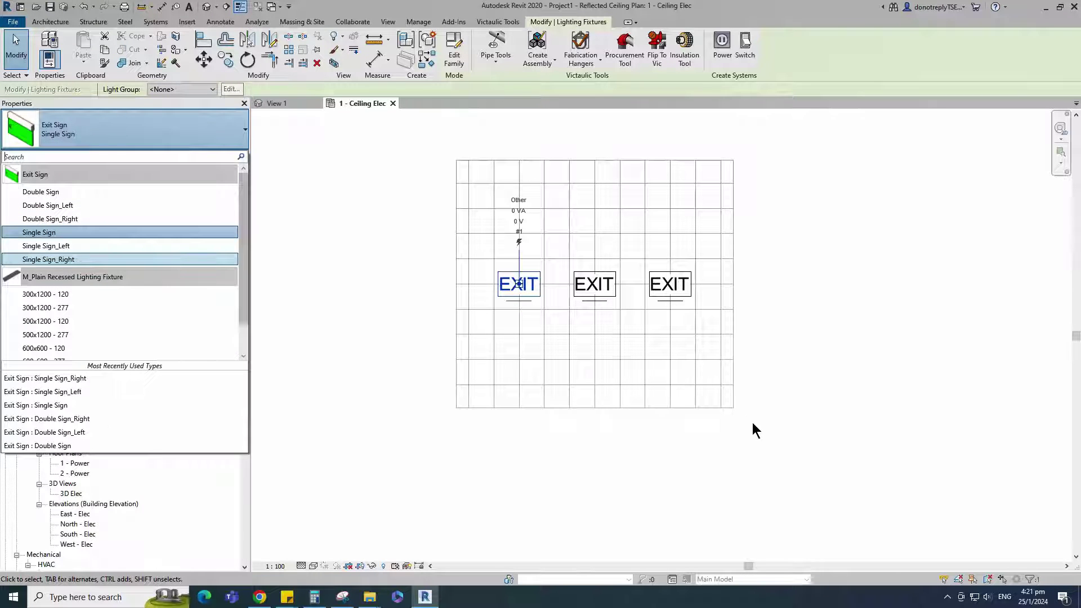
pyautogui.moveTo(393, 215); pyautogui.dragTo(770, 343)
pyautogui.press('c')
pyautogui.press('o')
pyautogui.click(519, 284)
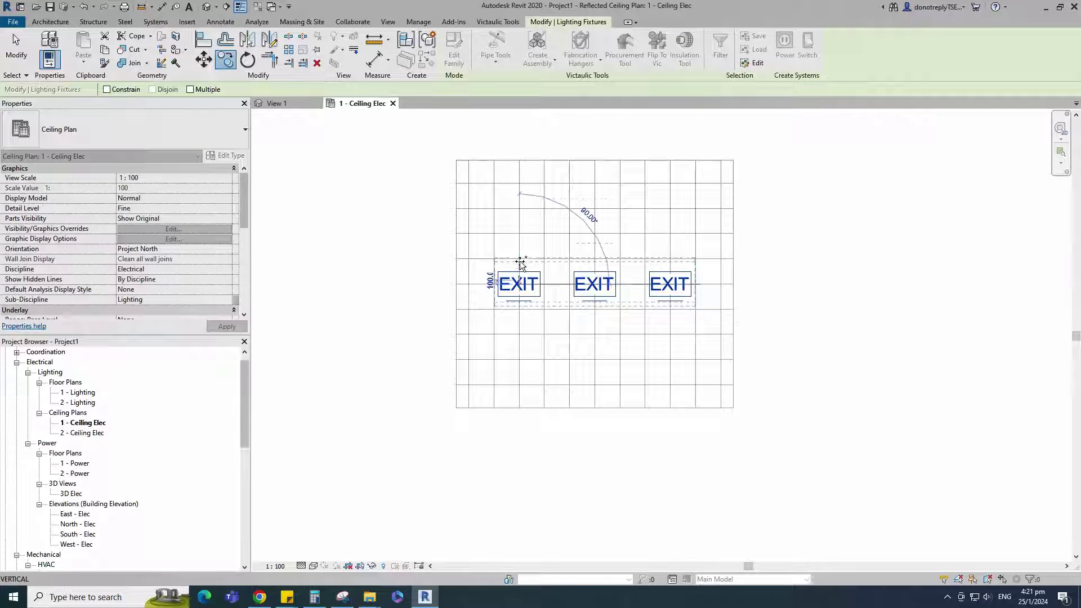
pyautogui.click(519, 217)
pyautogui.press('Escape')
# Change the upper row's signs, from left to right, to the types Double Sign, Double Sign_Left and Double Sign_Right.
pyautogui.click(529, 220)
pyautogui.click(121, 130)
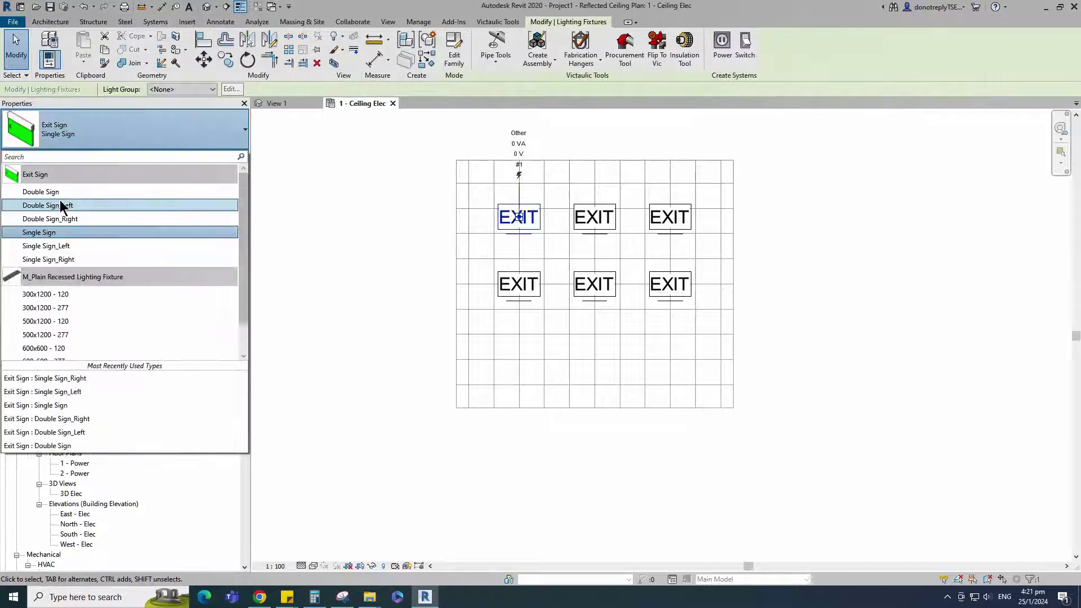
pyautogui.click(56, 192)
pyautogui.click(619, 242)
pyautogui.click(593, 217)
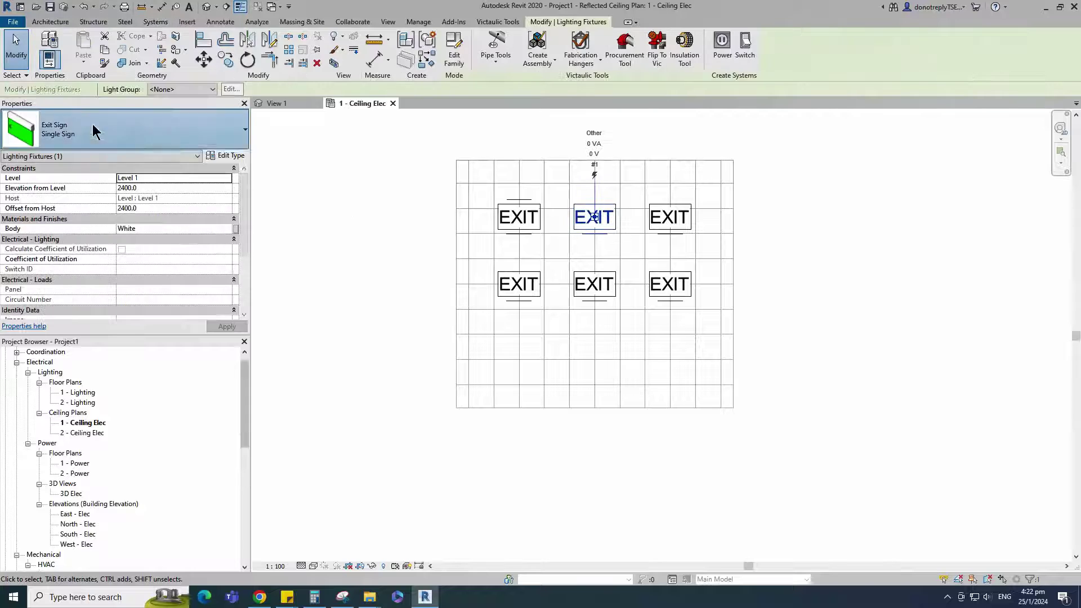
pyautogui.click(93, 130)
pyautogui.click(56, 205)
pyautogui.click(670, 217)
pyautogui.click(76, 136)
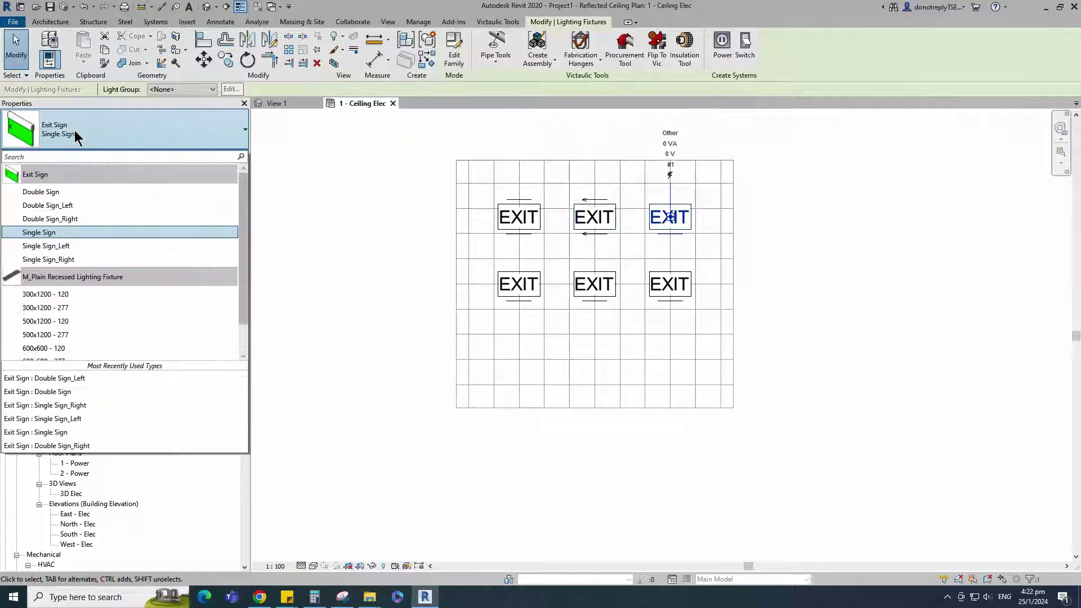
pyautogui.click(50, 219)
# Assign the lower row's signs, from left to right, the types Single Sign, Single Sign_Left and Single Sign_Right.
pyautogui.click(518, 283)
pyautogui.click(141, 133)
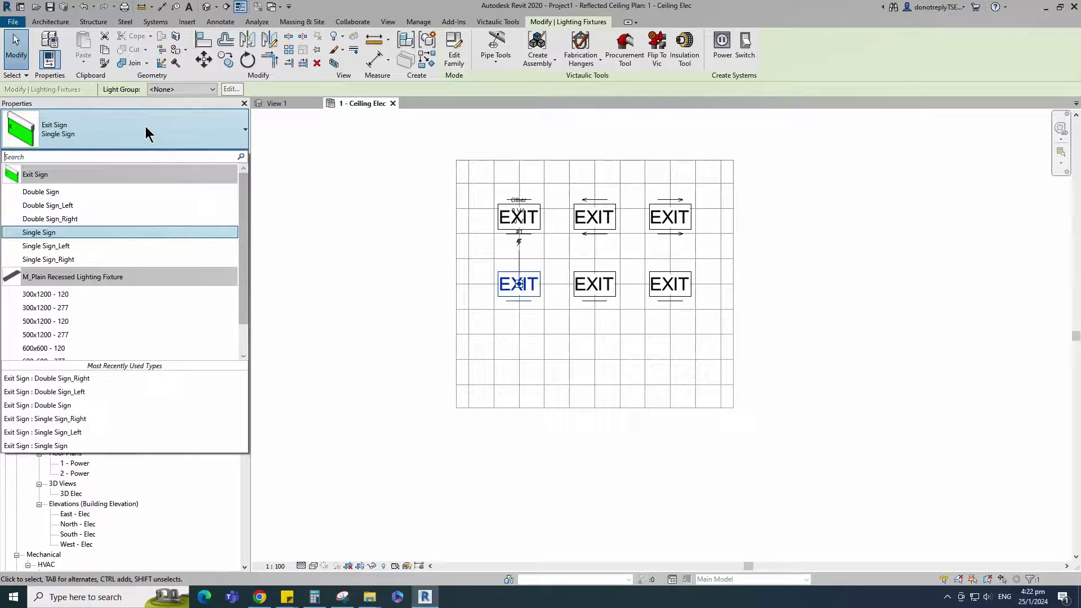
pyautogui.click(61, 237)
pyautogui.click(594, 284)
pyautogui.click(113, 131)
pyautogui.click(57, 246)
pyautogui.click(670, 283)
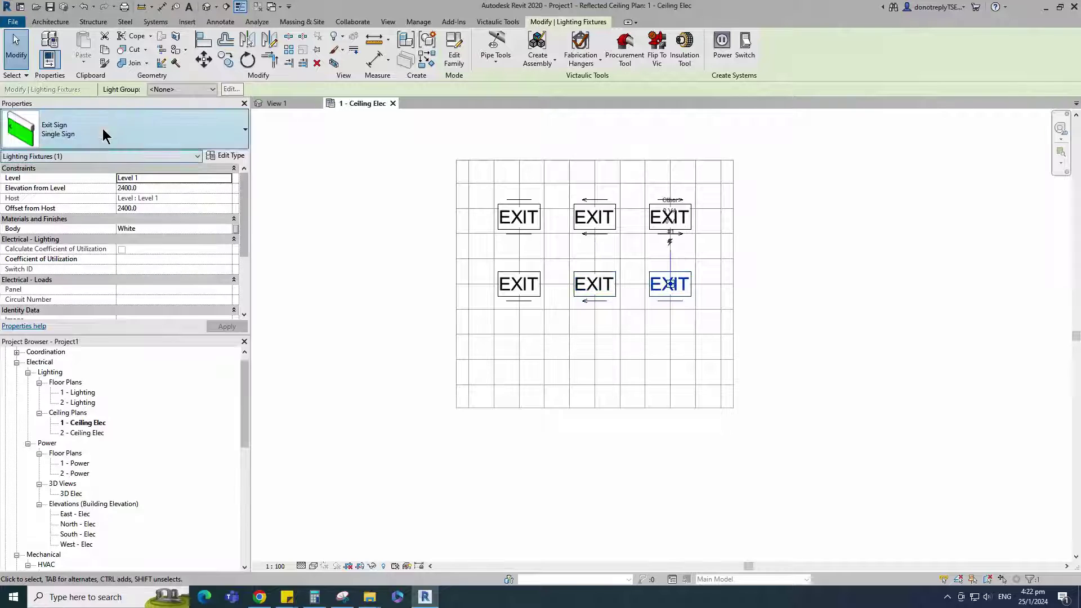
pyautogui.click(103, 135)
pyautogui.click(72, 260)
pyautogui.click(816, 364)
pyautogui.scroll(2, 721, 285)
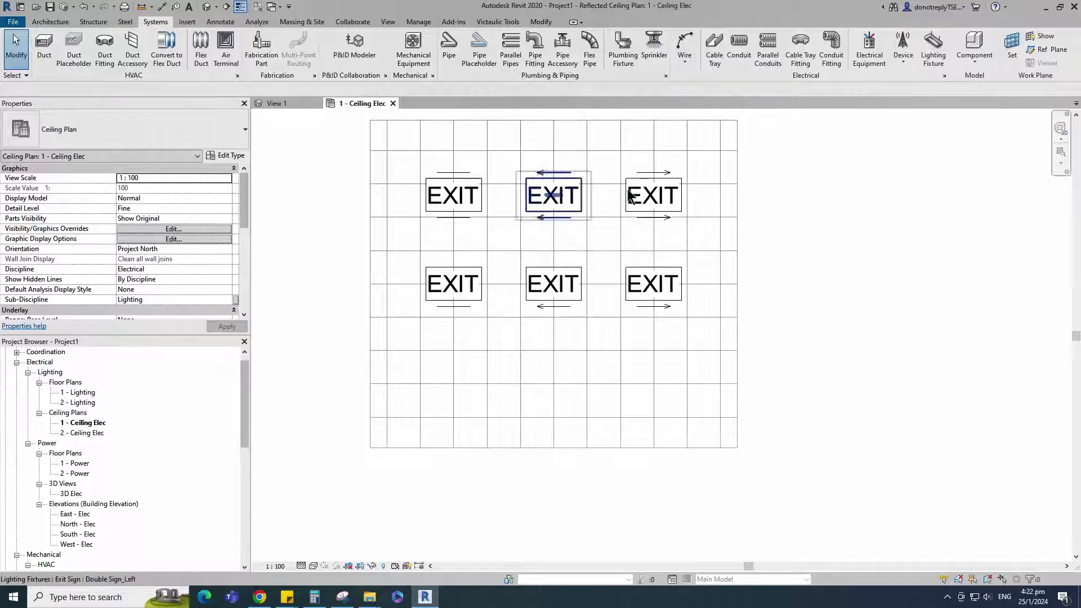
pyautogui.scroll(-1, 568, 370)
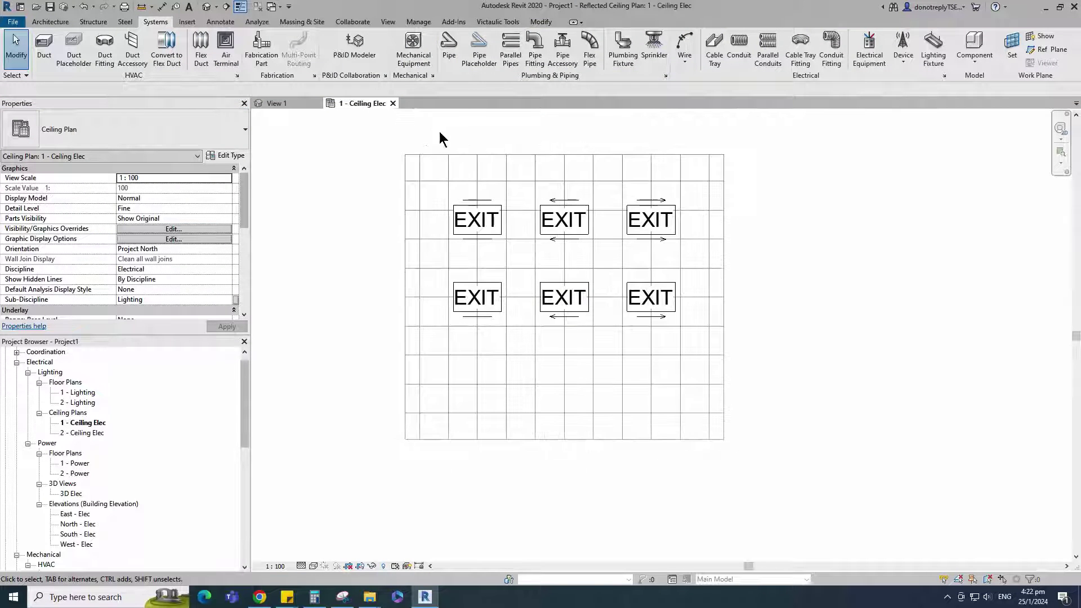
# Open the default 3D view and examine the six exit signs under the ceiling from below.
pyautogui.moveTo(419, 129); pyautogui.dragTo(716, 378)
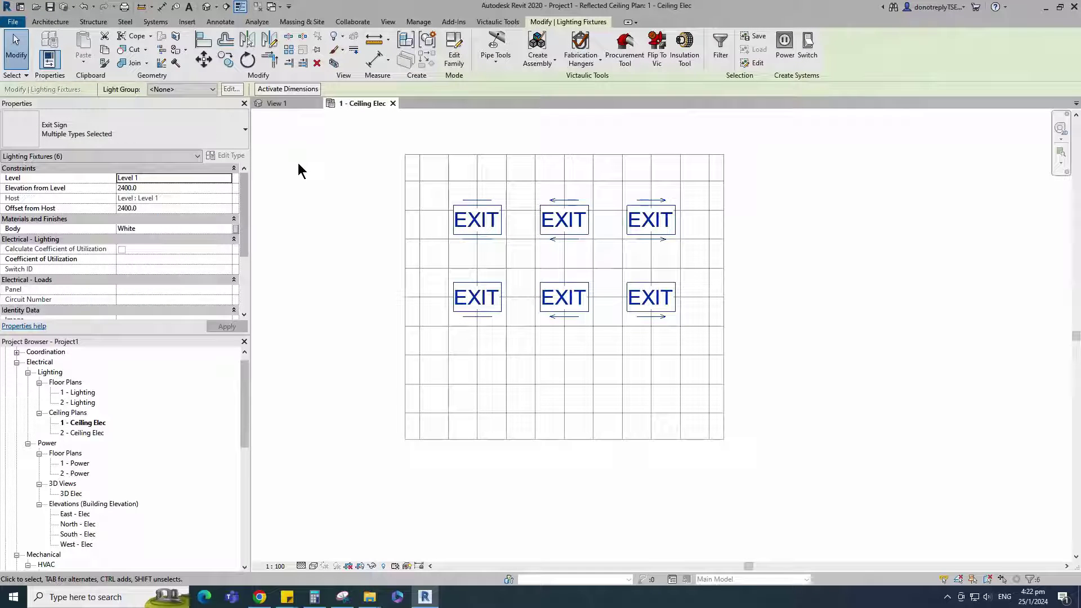
pyautogui.click(206, 7)
pyautogui.click(680, 430)
pyautogui.keyDown('shift'); pyautogui.moveTo(680, 431); pyautogui.dragTo(529, 358, button='middle'); pyautogui.keyUp('shift')
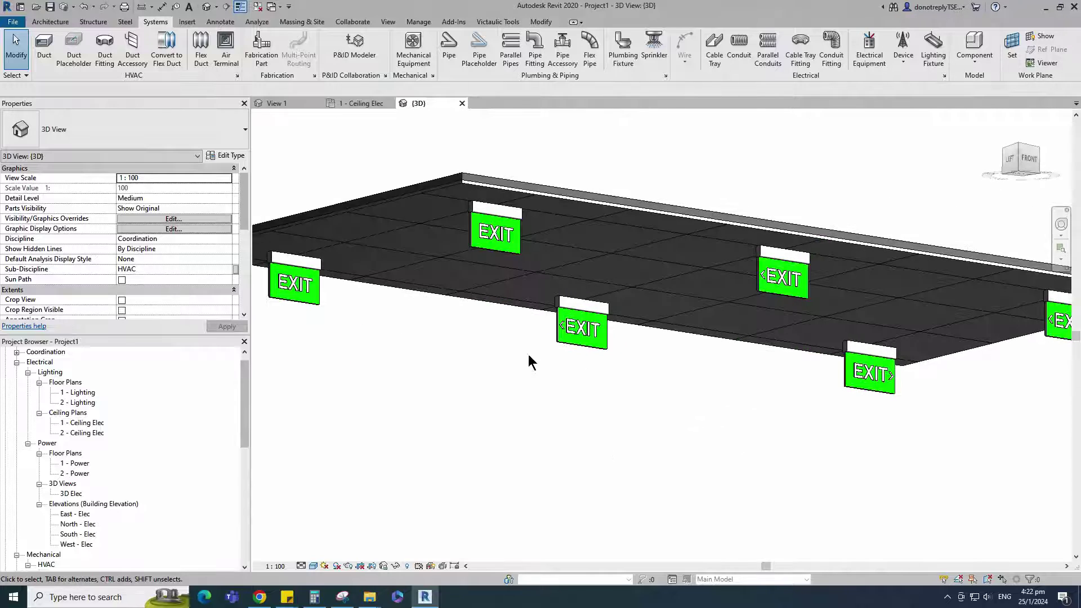
pyautogui.scroll(-2, 540, 383)
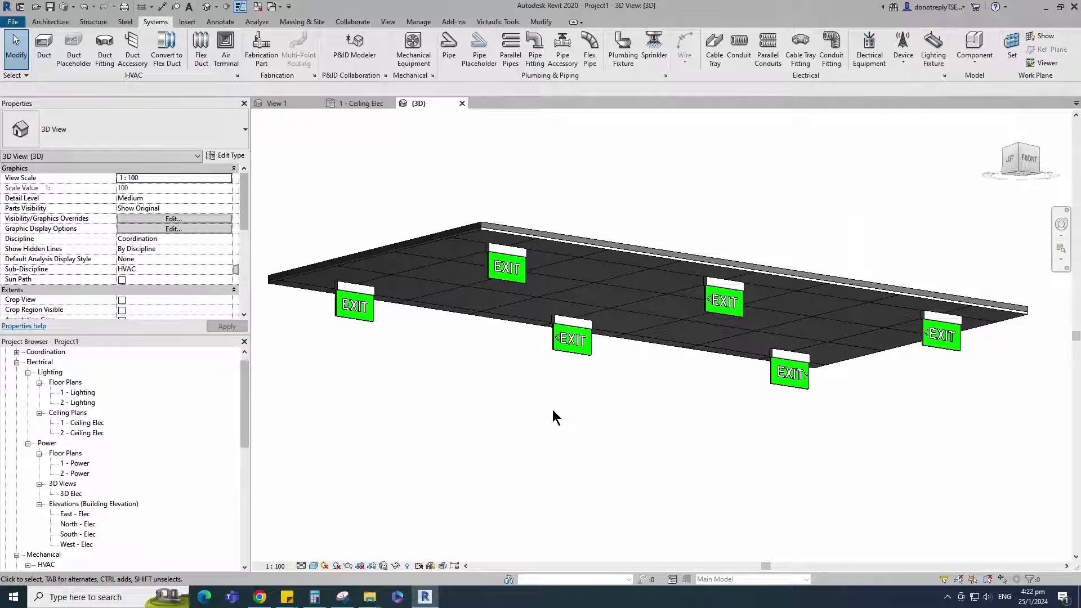